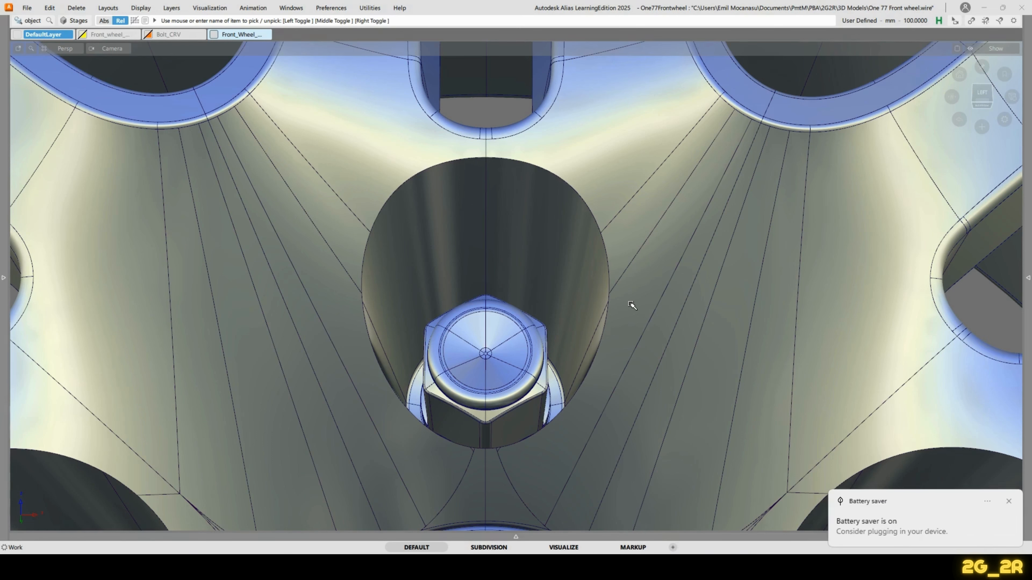
Step: Dismiss the battery notification and show the tool palette with the Pick, Curves and Curve Edit groups collapsed
{"action": "left_click", "coordinate": [1010, 501]}
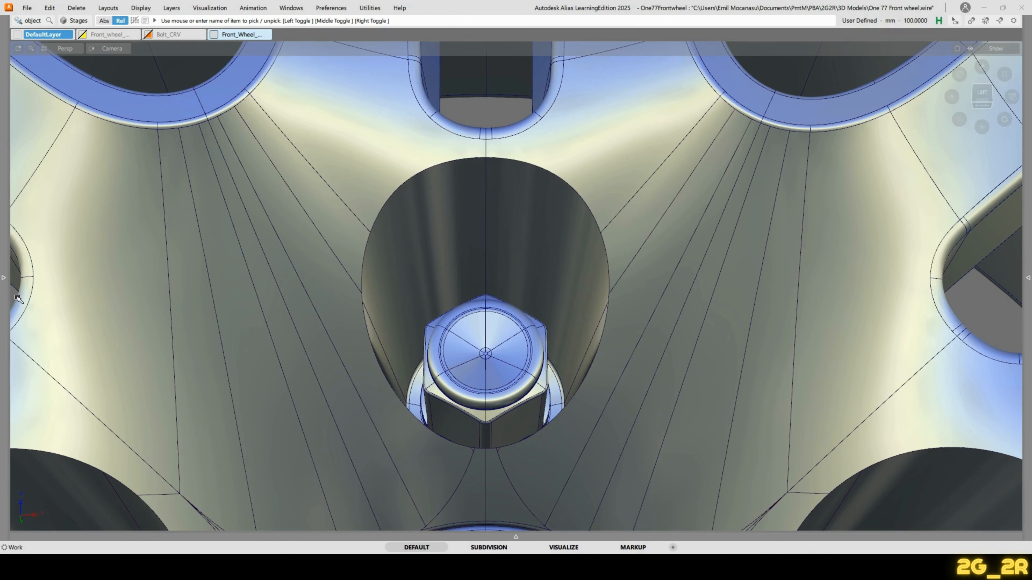
{"action": "left_click", "coordinate": [3, 278]}
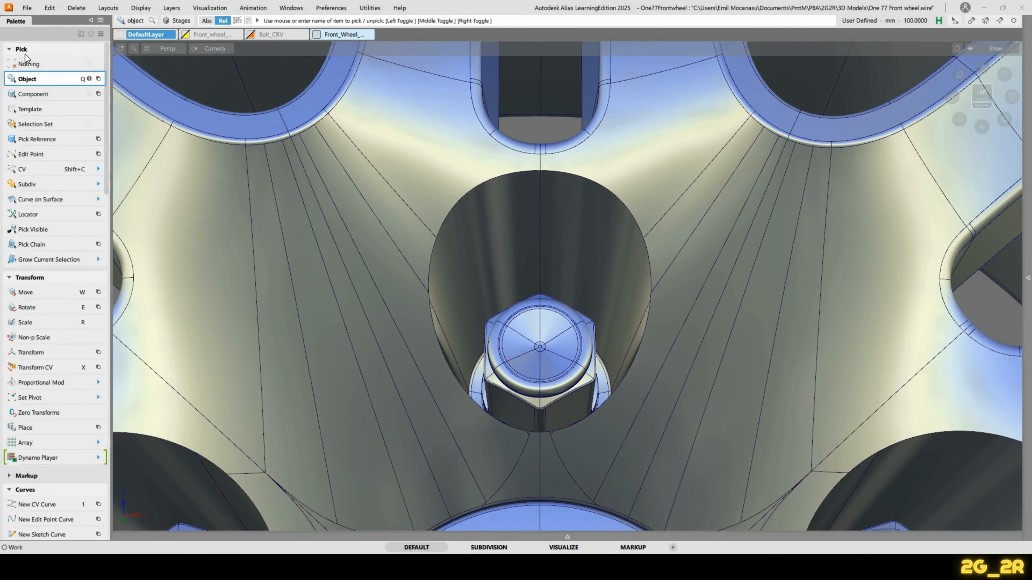
{"action": "left_click", "coordinate": [6, 50]}
{"action": "left_click", "coordinate": [12, 276]}
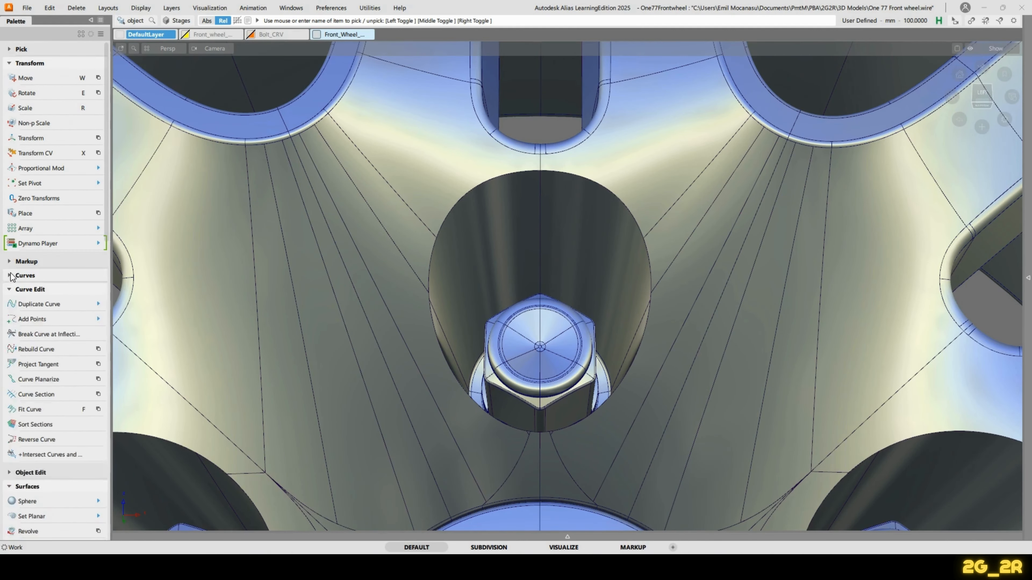
{"action": "left_click", "coordinate": [13, 290]}
Step: Open the Surface Fillet settings and turn on Bezier Surfaces, keeping the surface type at Multiple surfaces
{"action": "left_click", "coordinate": [28, 423]}
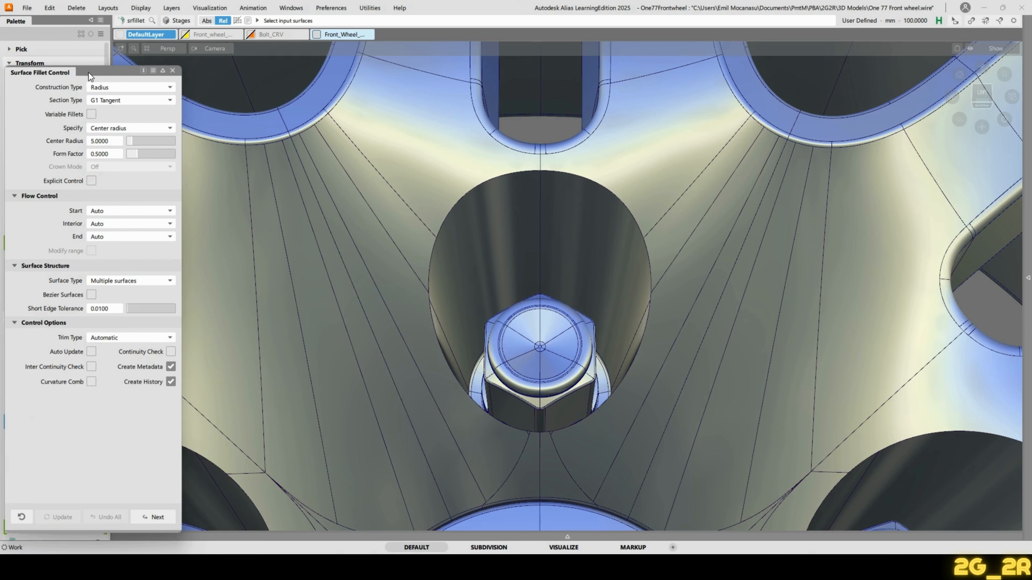
{"action": "left_click_drag", "start_coordinate": [90, 77], "coordinate": [223, 73]}
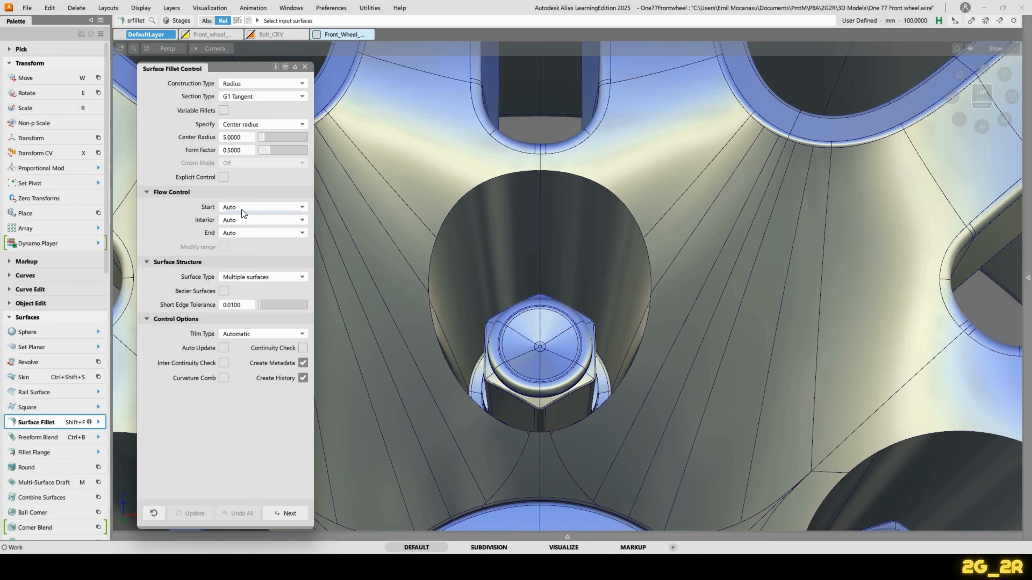
{"action": "left_click", "coordinate": [269, 278]}
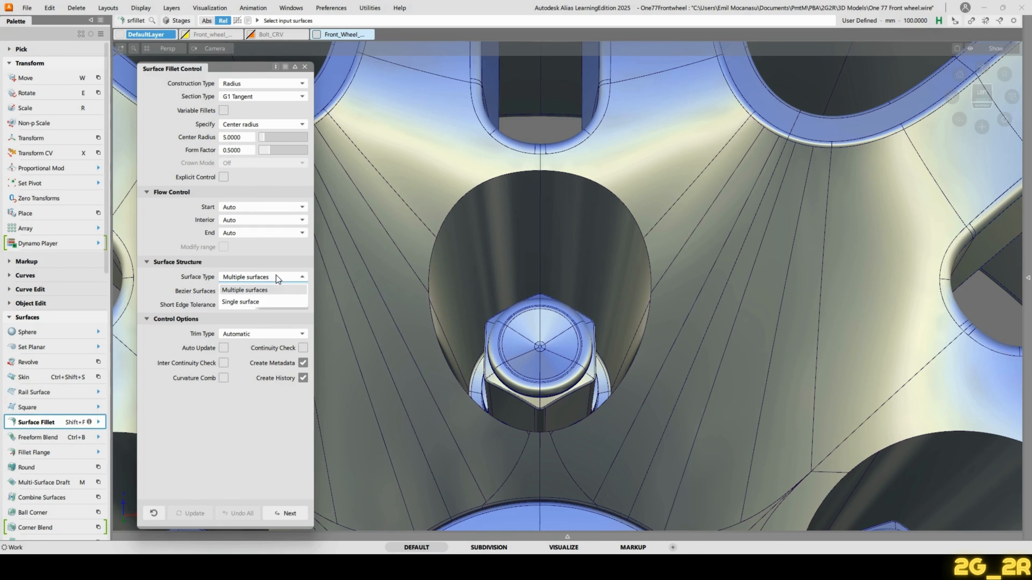
{"action": "left_click", "coordinate": [276, 276]}
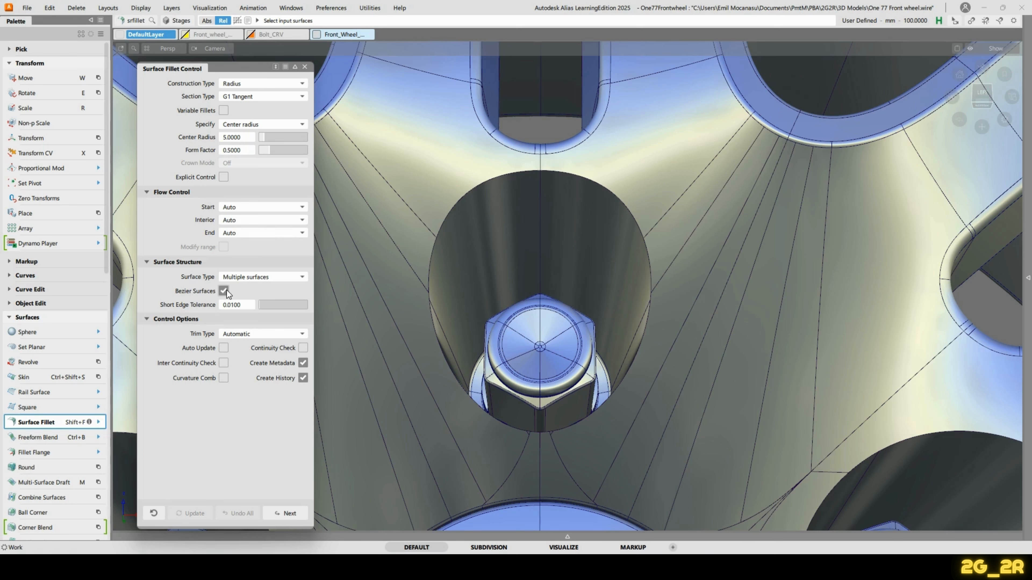
Step: Delete the wheel bolts from the bolt holes
{"action": "left_click_drag", "start_coordinate": [369, 212], "coordinate": [381, 251], "text": "alt+shift"}
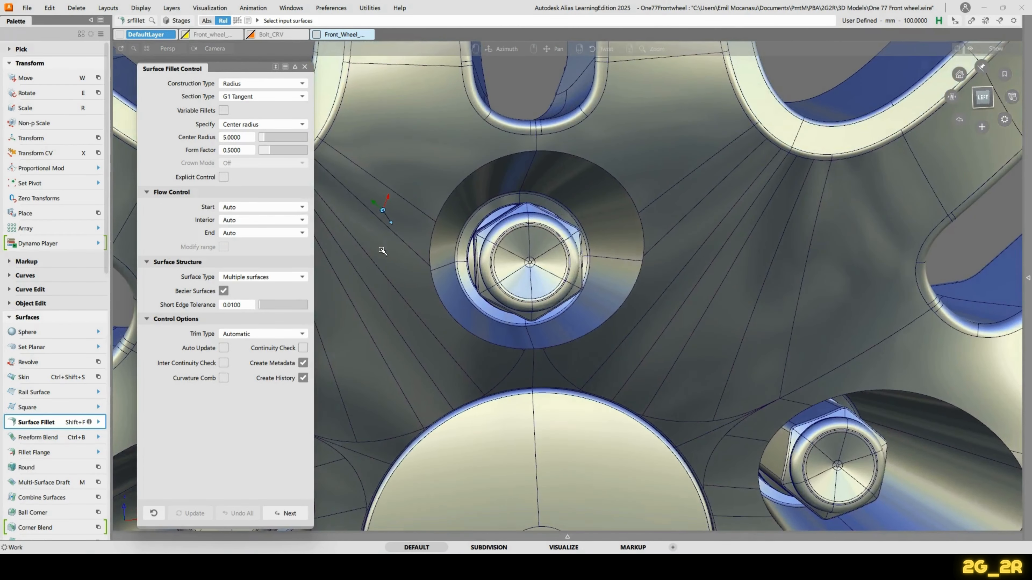
{"action": "key", "text": "q"}
{"action": "left_click", "coordinate": [511, 272]}
{"action": "key", "text": "Delete"}
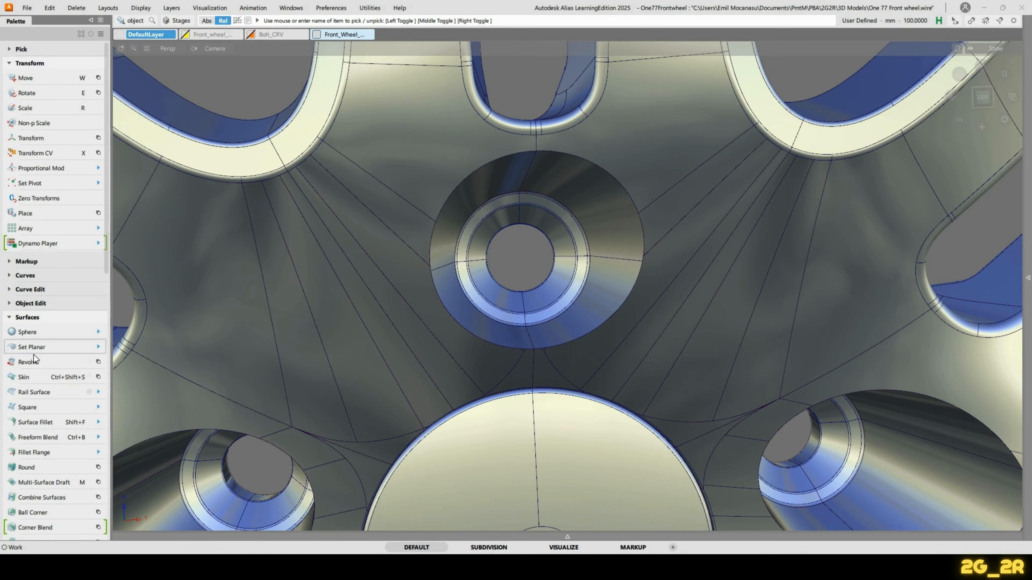
Step: Try to pick the spoke surfaces around the upper bolt hole as the first set of a G1 Tangent surface fillet
{"action": "left_click", "coordinate": [36, 423]}
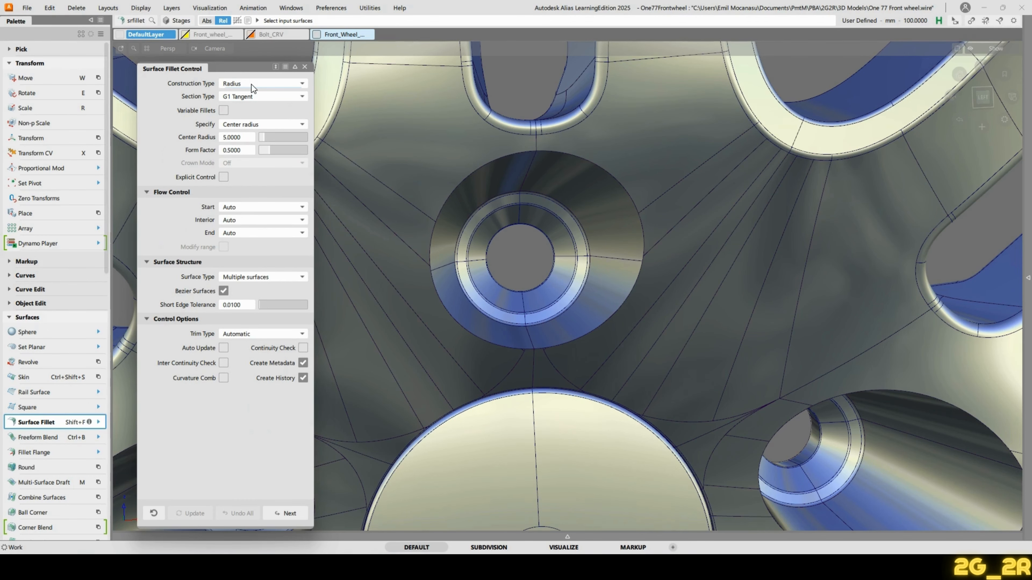
{"action": "left_click_drag", "start_coordinate": [518, 149], "coordinate": [450, 167], "text": "alt+shift"}
{"action": "scroll", "coordinate": [486, 186], "scroll_direction": "up", "scroll_amount": 4}
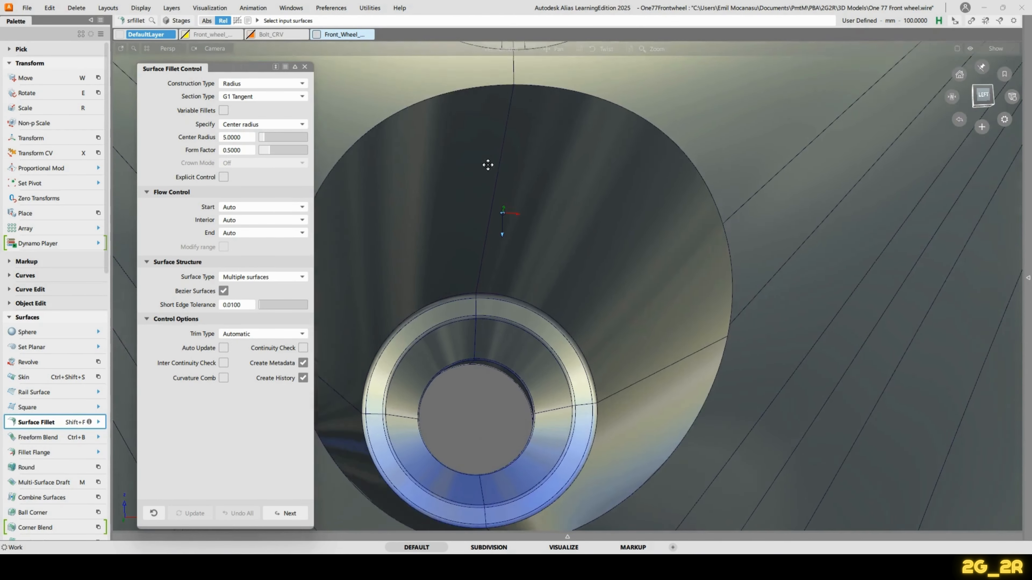
{"action": "middle_click_drag", "start_coordinate": [489, 166], "coordinate": [514, 167], "text": "alt+shift"}
{"action": "scroll", "coordinate": [515, 167], "scroll_direction": "down", "scroll_amount": 3}
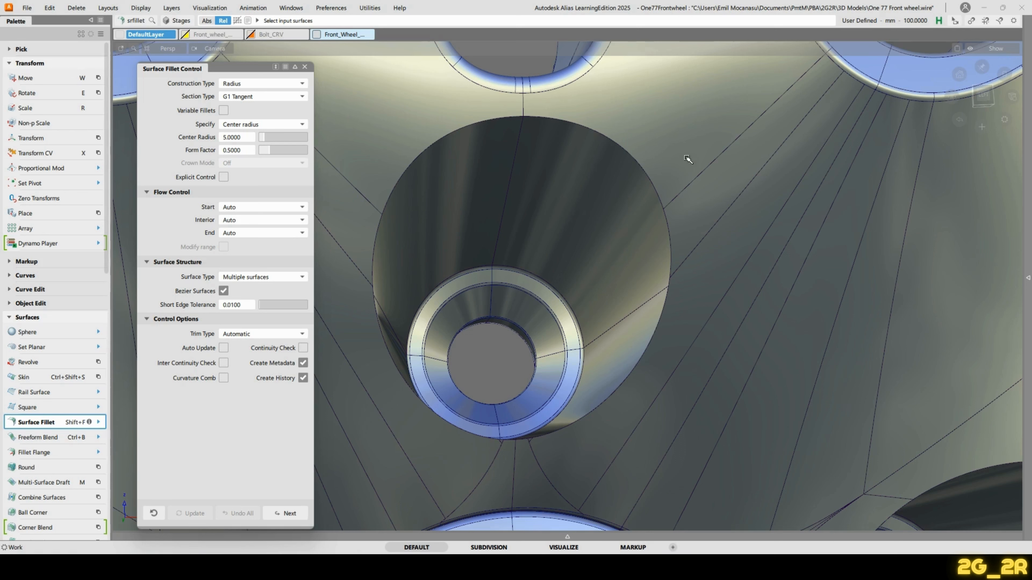
{"action": "left_click", "coordinate": [263, 96]}
{"action": "left_click", "coordinate": [263, 96]}
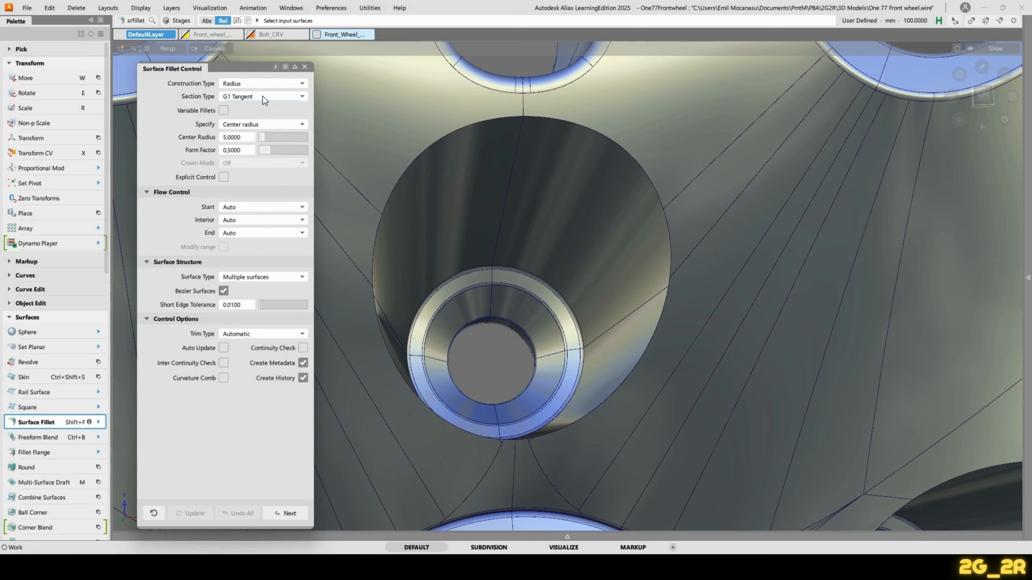
{"action": "left_click", "coordinate": [703, 134]}
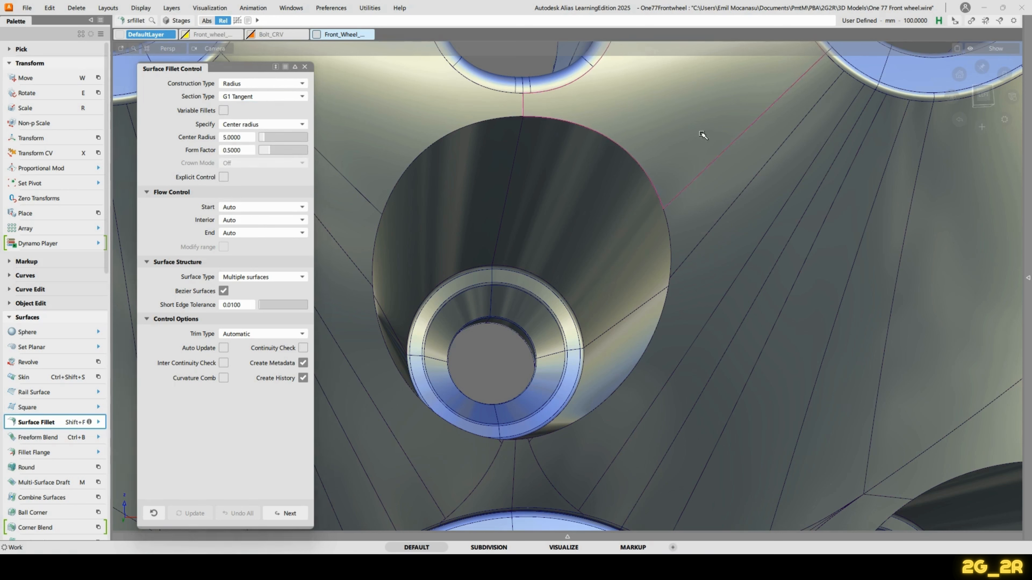
{"action": "left_click", "coordinate": [691, 205]}
{"action": "left_click", "coordinate": [709, 272]}
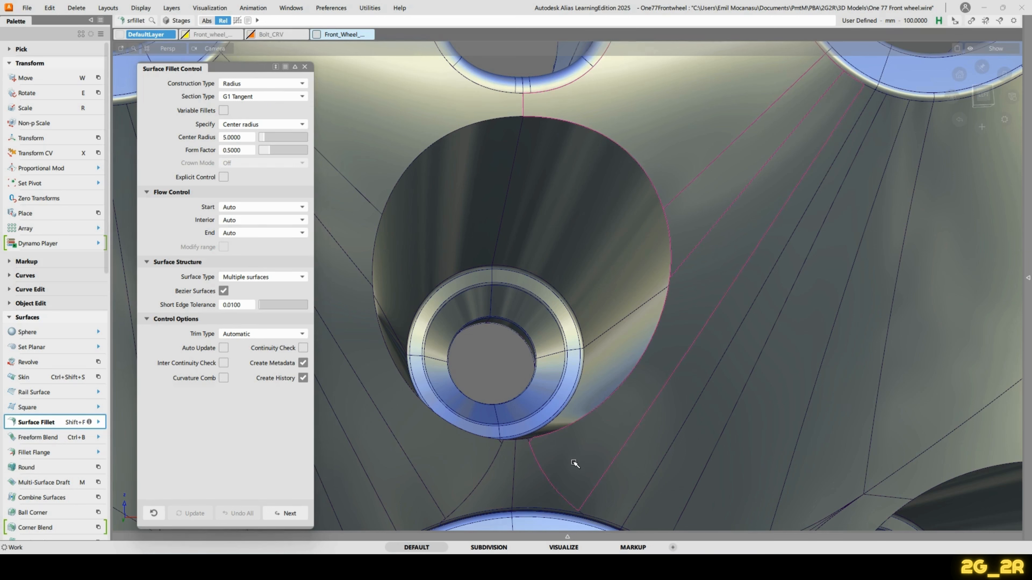
{"action": "left_click", "coordinate": [402, 387]}
{"action": "left_click", "coordinate": [430, 440]}
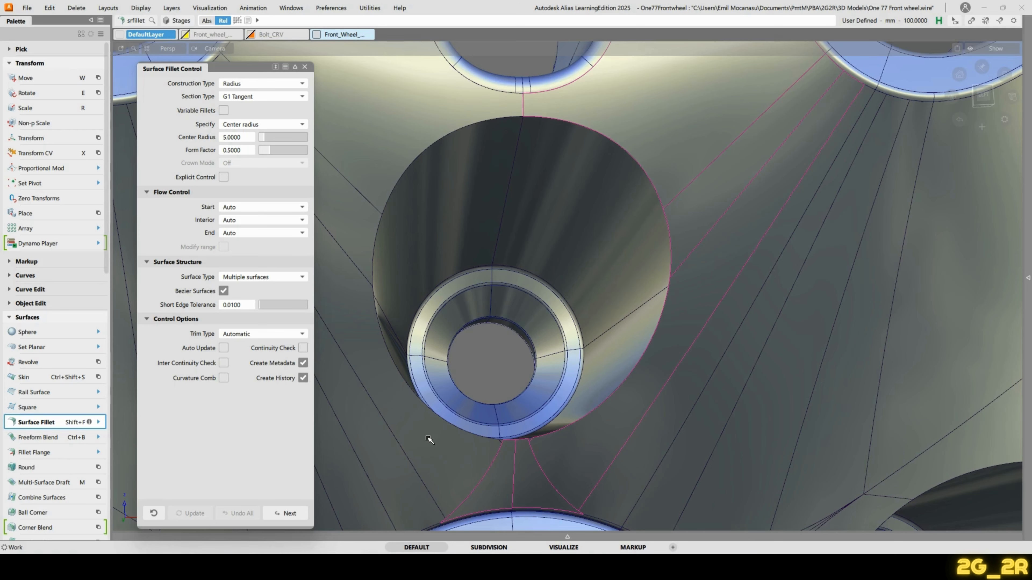
Step: Try to extend the fillet selection to the spoke surfaces on the bolt hole's left side, and clear the picked surfaces
{"action": "right_click_drag", "start_coordinate": [516, 315], "coordinate": [511, 334], "text": "alt+shift"}
{"action": "middle_click_drag", "start_coordinate": [512, 335], "coordinate": [523, 384], "text": "alt+shift"}
{"action": "left_click_drag", "start_coordinate": [585, 390], "coordinate": [564, 398], "text": "alt+shift"}
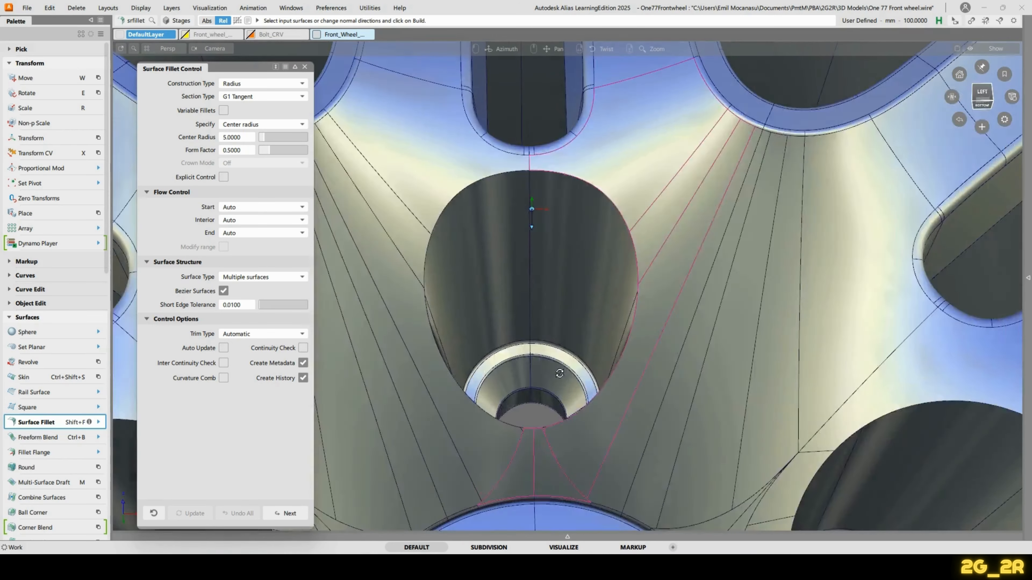
{"action": "left_click", "coordinate": [406, 252]}
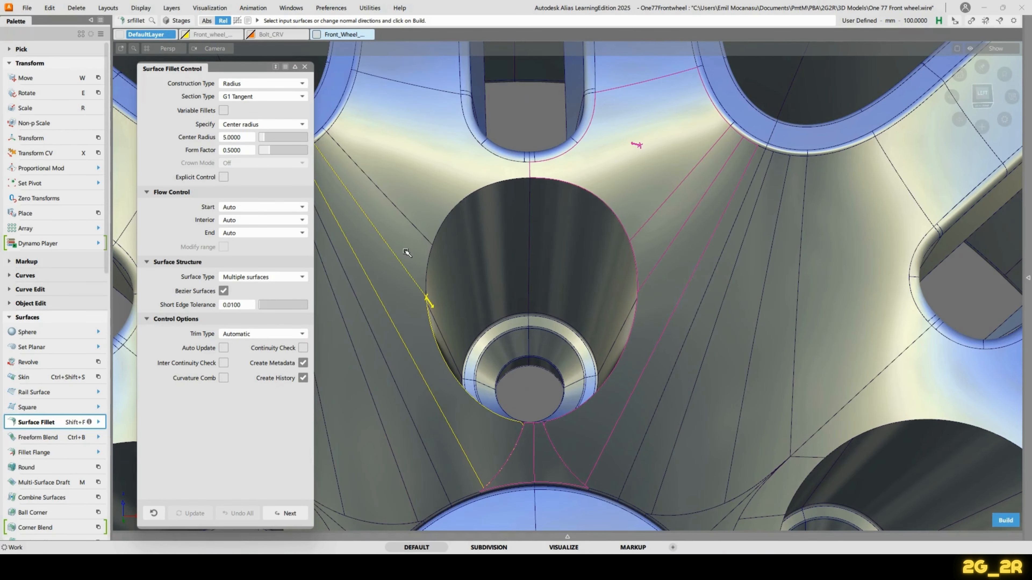
{"action": "left_click", "coordinate": [406, 250]}
{"action": "left_click", "coordinate": [421, 183]}
{"action": "left_click_drag", "start_coordinate": [662, 256], "coordinate": [651, 324], "text": "alt+shift"}
{"action": "left_click_drag", "start_coordinate": [501, 168], "coordinate": [501, 144], "text": "ctrl+shift"}
Step: Try to pick the narrow surface below the bolt hole and its left neighbour for the fillet, and clear the selection
{"action": "left_click_drag", "start_coordinate": [457, 210], "coordinate": [450, 129], "text": "alt+shift"}
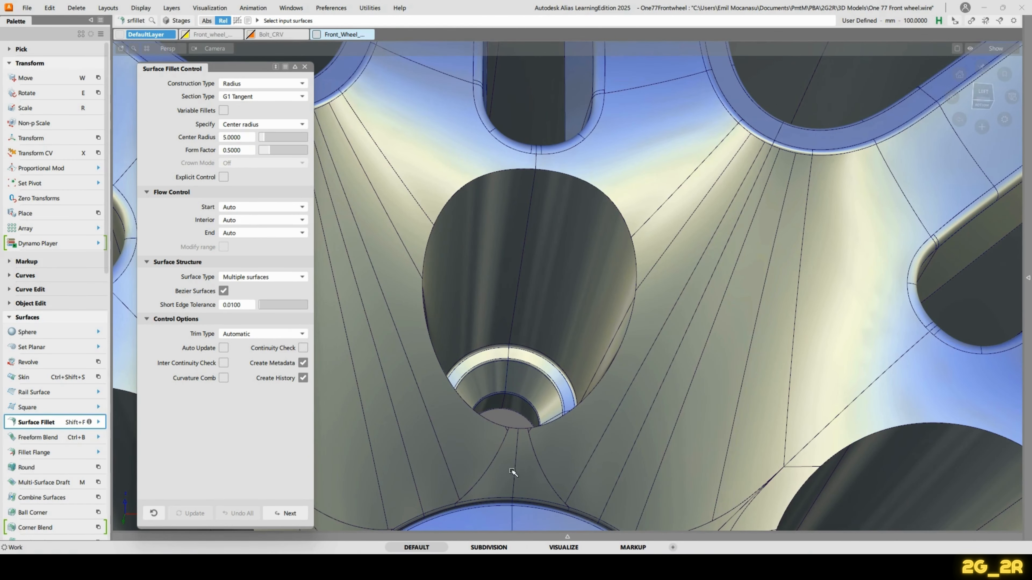
{"action": "left_click", "coordinate": [501, 467]}
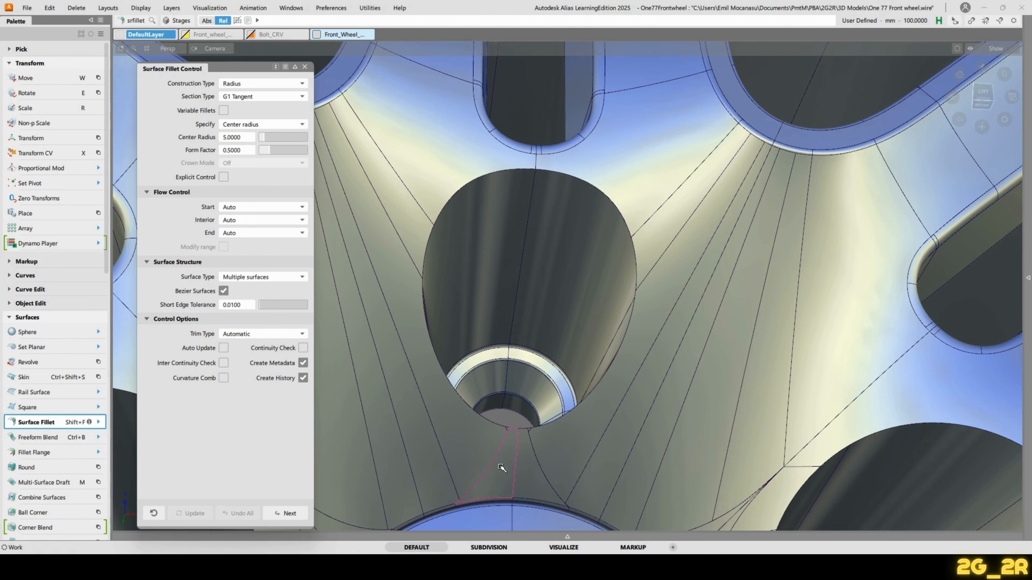
{"action": "left_click", "coordinate": [475, 448]}
{"action": "mouse_move", "coordinate": [646, 474]}
{"action": "left_mouse_down", "text": "alt+shift"}
{"action": "mouse_move", "coordinate": [653, 346]}
{"action": "mouse_move", "coordinate": [645, 460]}
{"action": "left_mouse_up", "text": "alt+shift"}
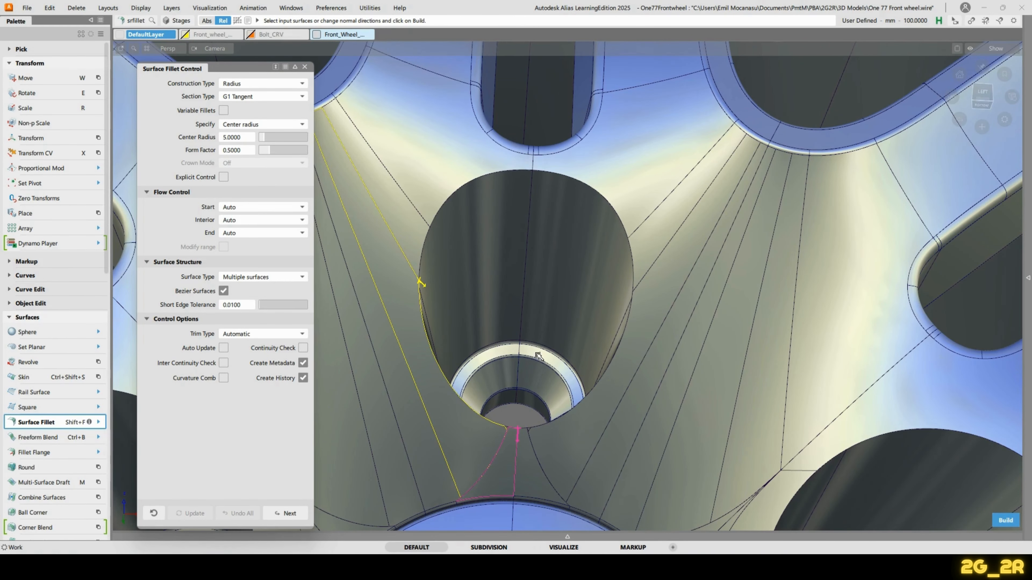
{"action": "left_click_drag", "start_coordinate": [474, 255], "coordinate": [474, 231], "text": "ctrl+shift"}
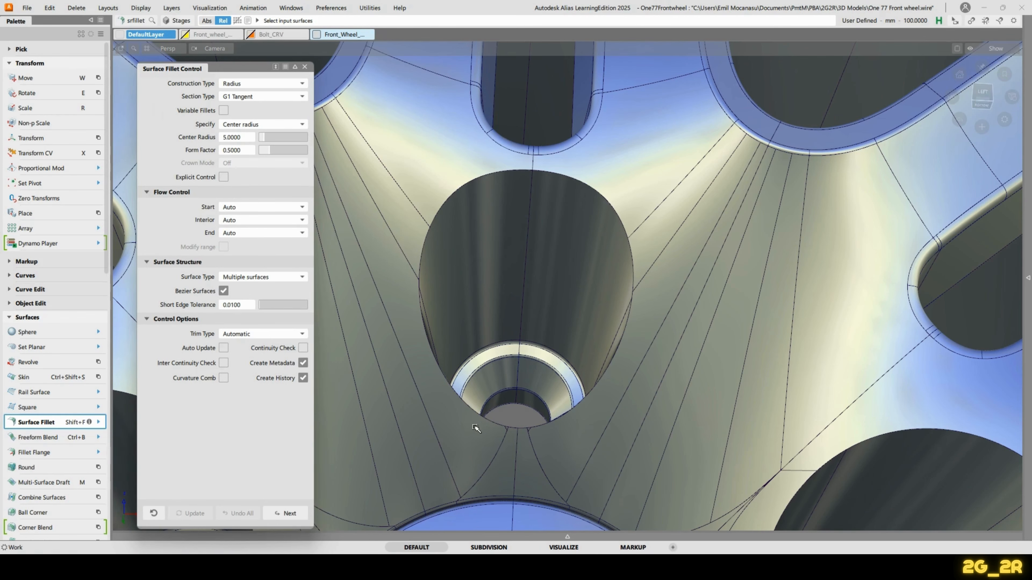
Step: Show the evaluation tools and start the surface continuity check in place of the surface fillet
{"action": "left_click", "coordinate": [568, 537]}
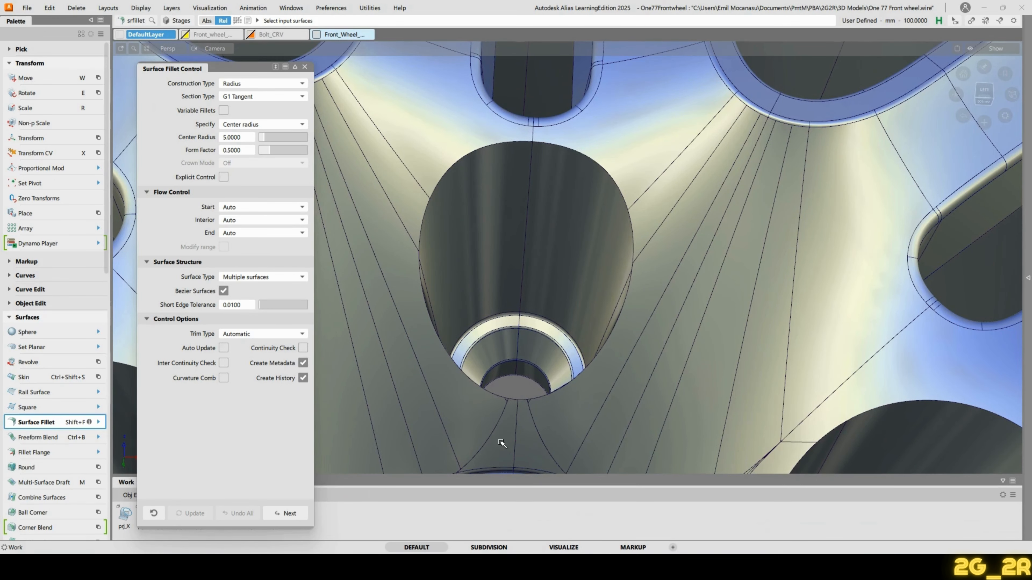
{"action": "left_click_drag", "start_coordinate": [248, 68], "coordinate": [123, 7]}
{"action": "left_click", "coordinate": [224, 496]}
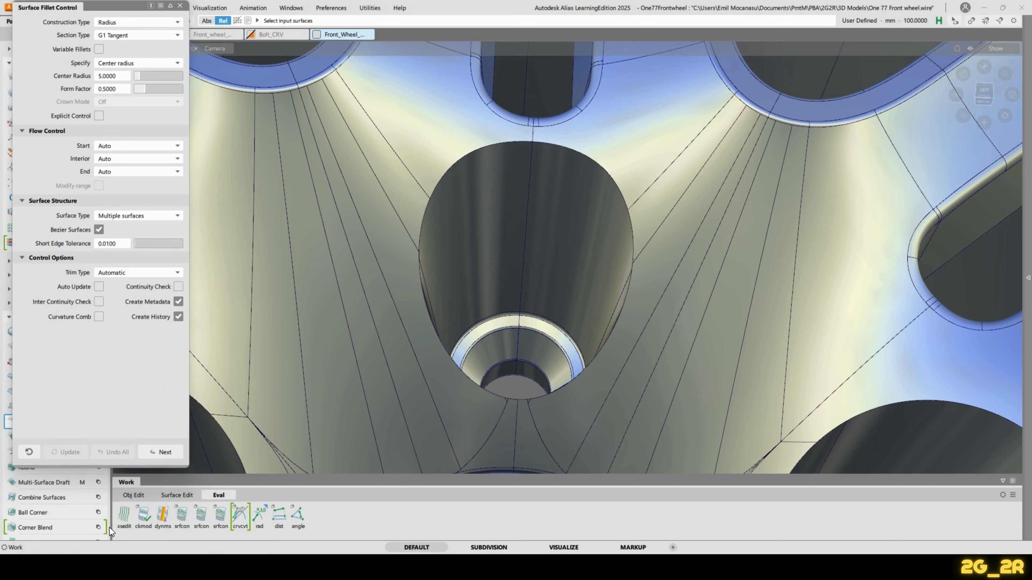
{"action": "left_click", "coordinate": [203, 514]}
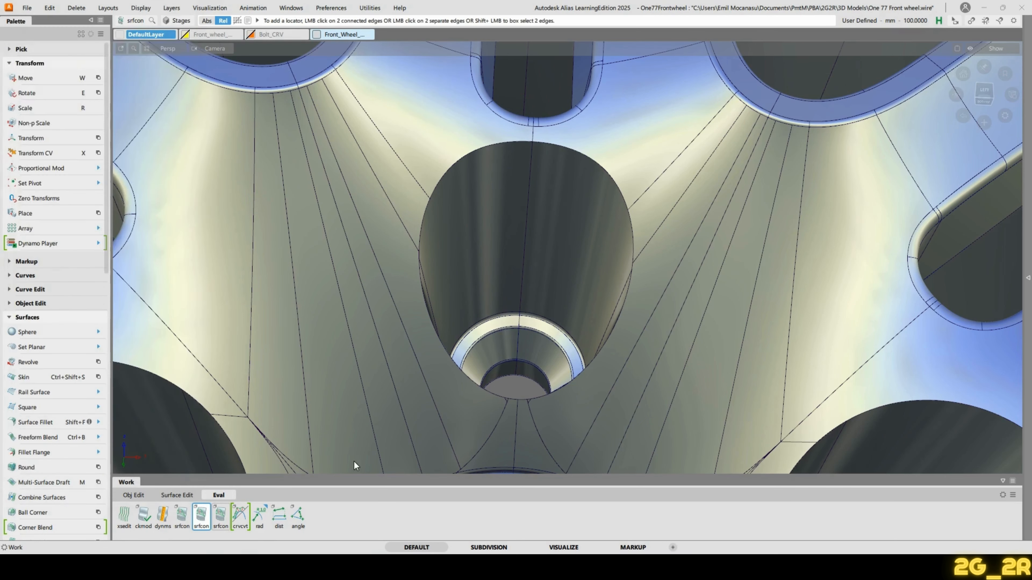
Step: Check curvature continuity across the surface edges between the bolt hole's lower rim and the wheel's center cap
{"action": "left_click", "coordinate": [491, 434]}
{"action": "left_click_drag", "start_coordinate": [511, 368], "coordinate": [549, 406], "text": "alt+shift"}
{"action": "right_click_drag", "start_coordinate": [549, 406], "coordinate": [511, 434], "text": "alt+shift"}
{"action": "middle_click_drag", "start_coordinate": [512, 433], "coordinate": [513, 394], "text": "alt+shift"}
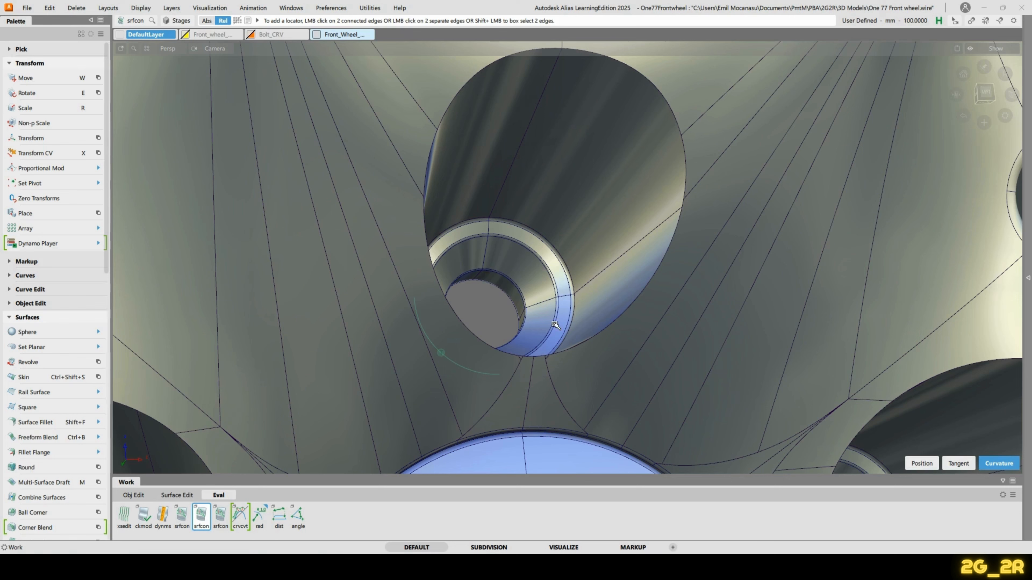
{"action": "left_click", "coordinate": [500, 400]}
{"action": "left_click_drag", "start_coordinate": [542, 384], "coordinate": [515, 346], "text": "alt+shift"}
{"action": "left_click", "coordinate": [566, 415]}
{"action": "left_click_drag", "start_coordinate": [583, 416], "coordinate": [542, 402], "text": "alt+shift"}
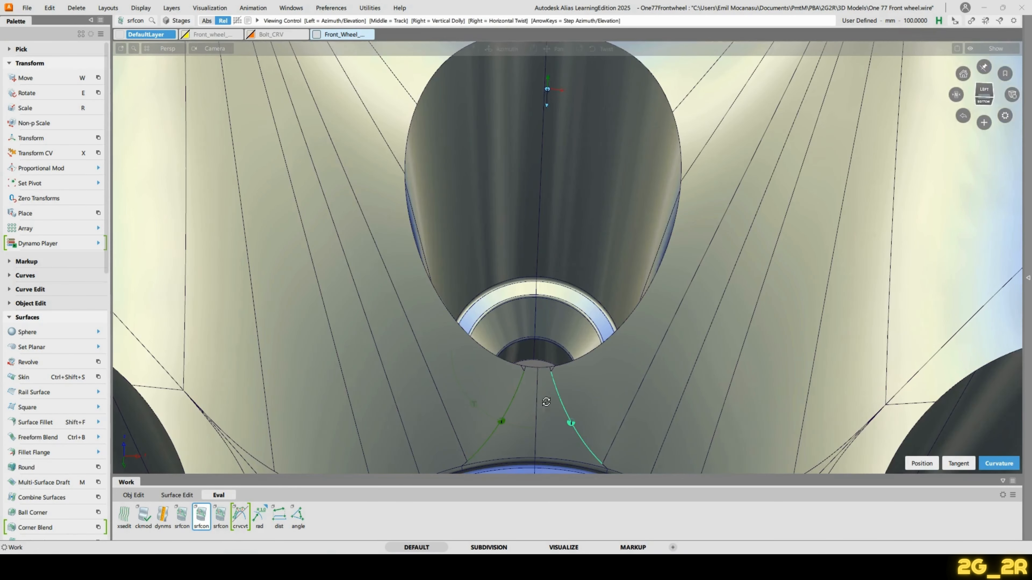
{"action": "left_click", "coordinate": [538, 408]}
Step: Check curvature continuity across the edges on the bolt hole's left side, clearing the markers before rechecking the upper-left edge
{"action": "left_click_drag", "start_coordinate": [622, 402], "coordinate": [399, 206], "text": "alt+shift"}
{"action": "left_click_drag", "start_coordinate": [364, 129], "coordinate": [414, 196], "text": "alt+shift"}
{"action": "left_click", "coordinate": [409, 187]}
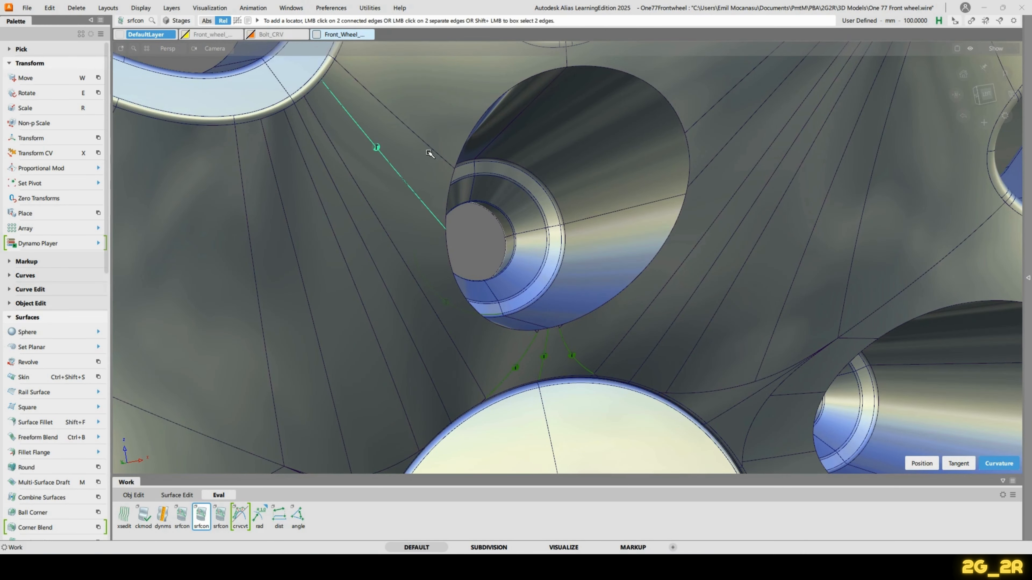
{"action": "left_click_drag", "start_coordinate": [471, 134], "coordinate": [405, 95], "text": "alt+shift"}
{"action": "left_click_drag", "start_coordinate": [405, 94], "coordinate": [373, 131], "text": "alt+shift"}
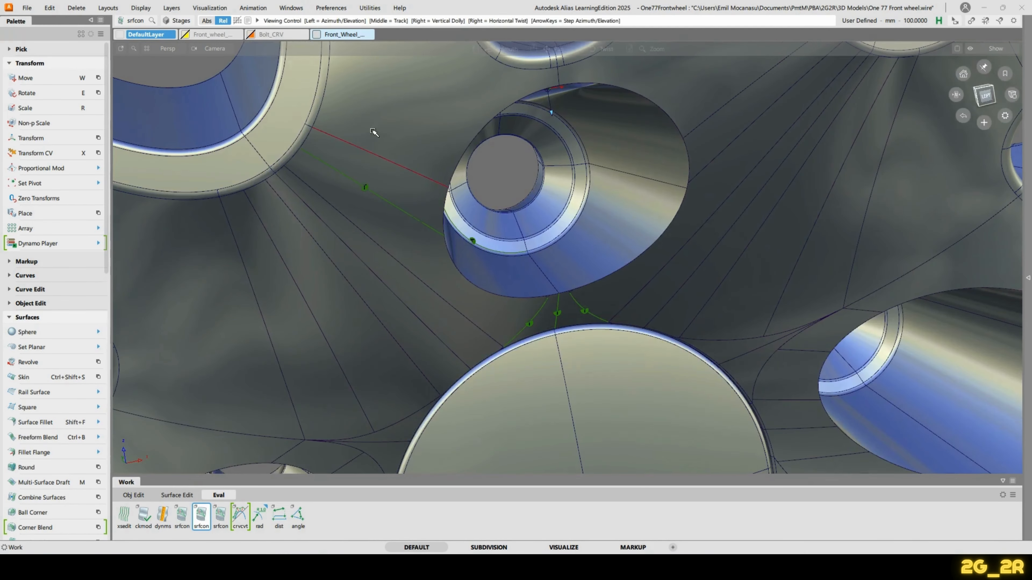
{"action": "right_click_drag", "start_coordinate": [409, 135], "coordinate": [455, 150], "text": "ctrl+shift"}
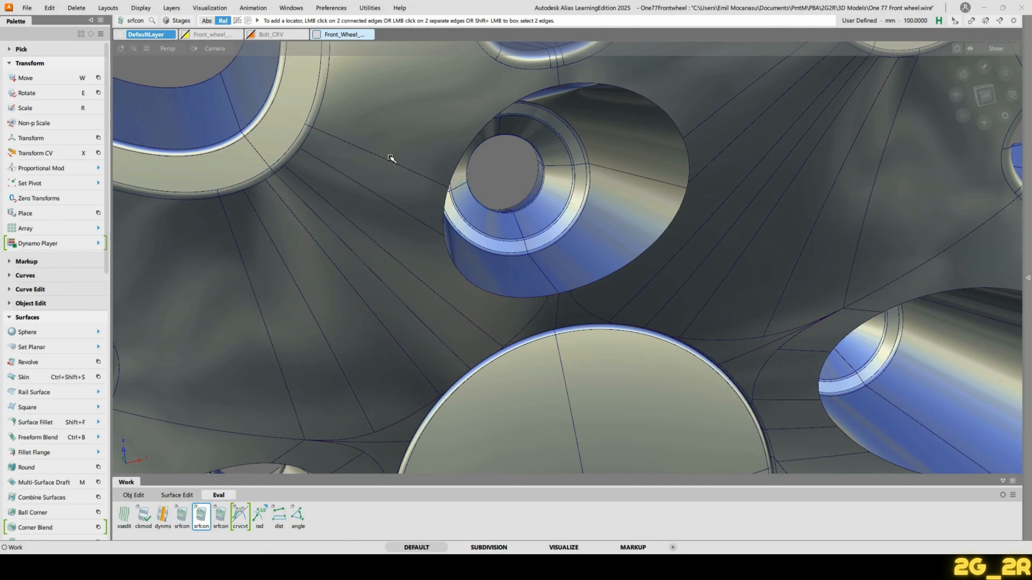
{"action": "left_click", "coordinate": [392, 164]}
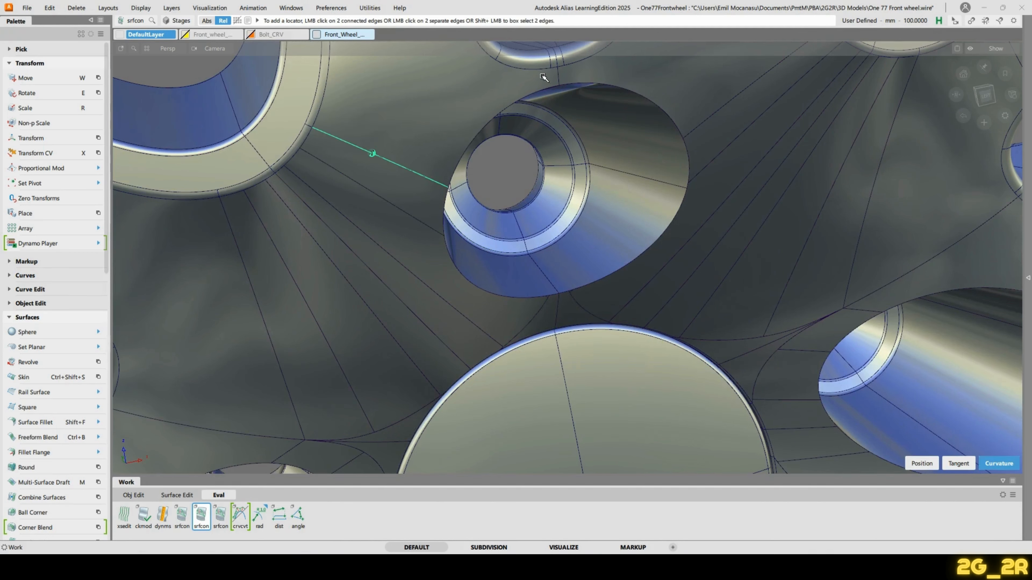
Step: Check curvature continuity across the short edge between the spoke slot and the bolt hole's upper rim
{"action": "left_click_drag", "start_coordinate": [558, 76], "coordinate": [514, 119], "text": "alt+shift"}
{"action": "right_click_drag", "start_coordinate": [553, 133], "coordinate": [816, 229], "text": "alt+shift"}
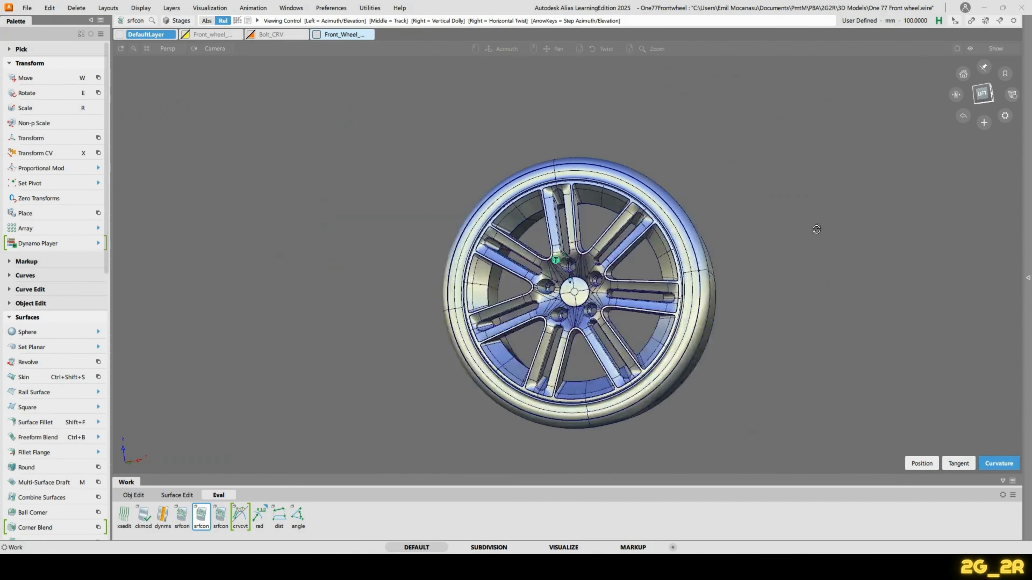
{"action": "left_click_drag", "start_coordinate": [623, 280], "coordinate": [673, 324], "text": "alt+shift"}
{"action": "right_click_drag", "start_coordinate": [673, 324], "coordinate": [595, 182], "text": "alt+shift"}
{"action": "left_click", "coordinate": [609, 179]}
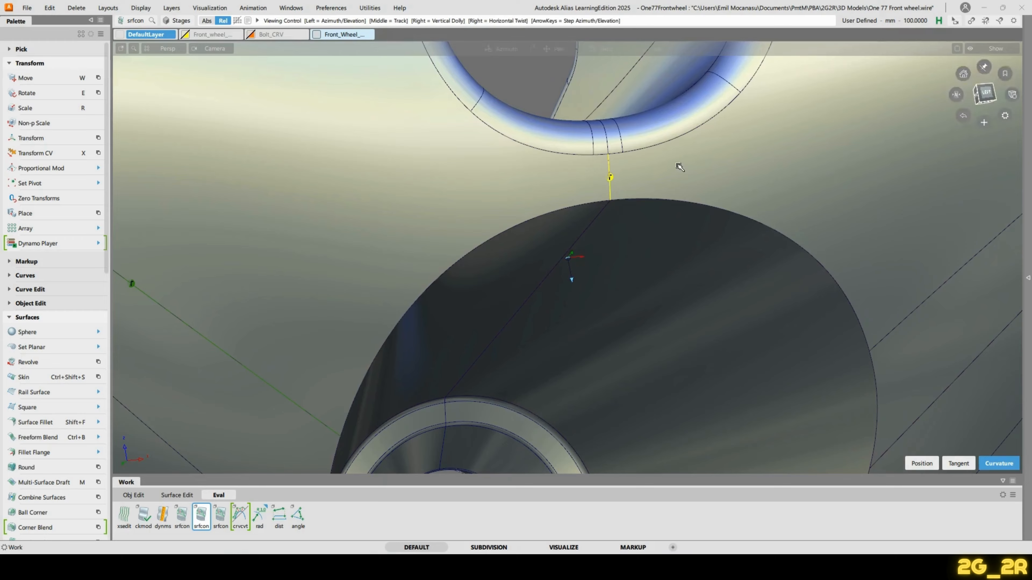
{"action": "left_click_drag", "start_coordinate": [678, 166], "coordinate": [556, 197], "text": "alt+shift"}
{"action": "left_click", "coordinate": [546, 176]}
Step: Clear the continuity markers from the wheel surfaces
{"action": "left_click_drag", "start_coordinate": [553, 290], "coordinate": [594, 284], "text": "alt+shift"}
{"action": "right_click_drag", "start_coordinate": [603, 203], "coordinate": [591, 275], "text": "alt+shift"}
{"action": "middle_click_drag", "start_coordinate": [591, 275], "coordinate": [580, 163], "text": "alt+shift"}
{"action": "left_click_drag", "start_coordinate": [656, 291], "coordinate": [646, 315], "text": "alt+shift"}
{"action": "right_click_drag", "start_coordinate": [520, 240], "coordinate": [564, 249], "text": "ctrl+shift"}
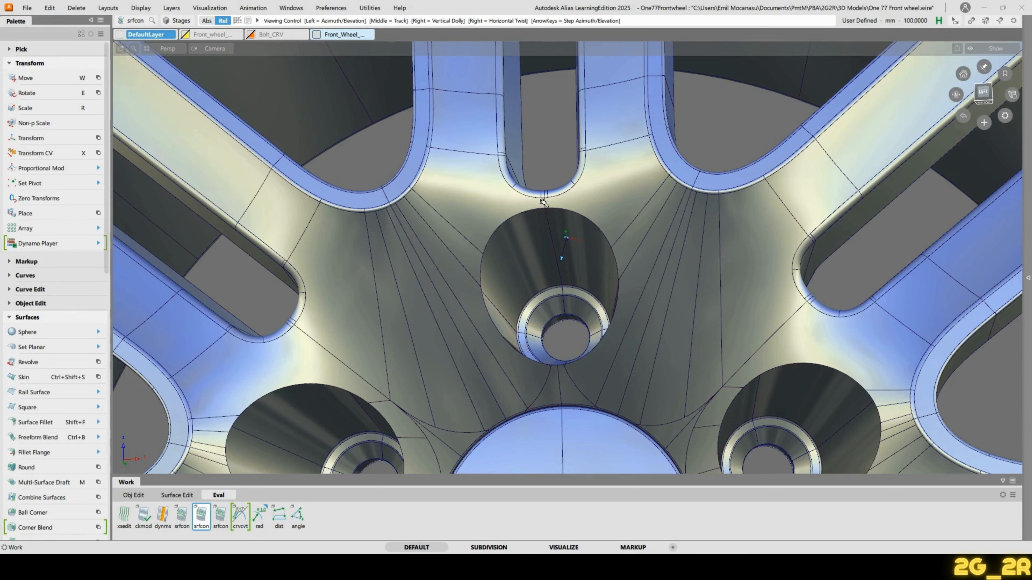
{"action": "left_click_drag", "start_coordinate": [564, 248], "coordinate": [651, 246], "text": "alt+shift"}
{"action": "right_click_drag", "start_coordinate": [651, 247], "coordinate": [641, 258], "text": "alt+shift"}
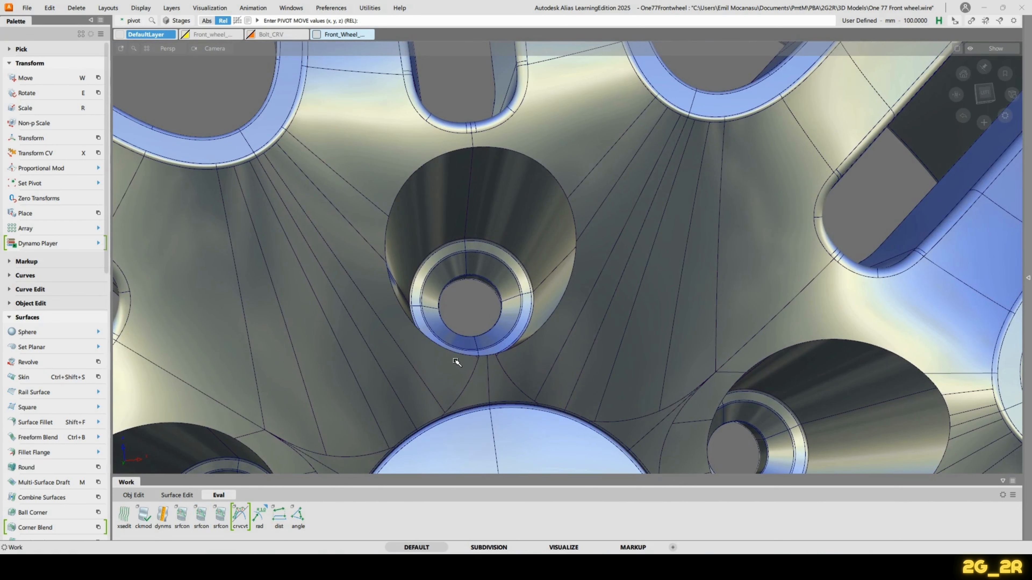
Step: Start a G1 Tangent surface fillet between the spoke-face surfaces and the cone wall along the bolt hole's right half
{"action": "left_click", "coordinate": [442, 145], "text": "alt+shift"}
{"action": "left_click_drag", "start_coordinate": [371, 236], "coordinate": [454, 173], "text": "alt+shift"}
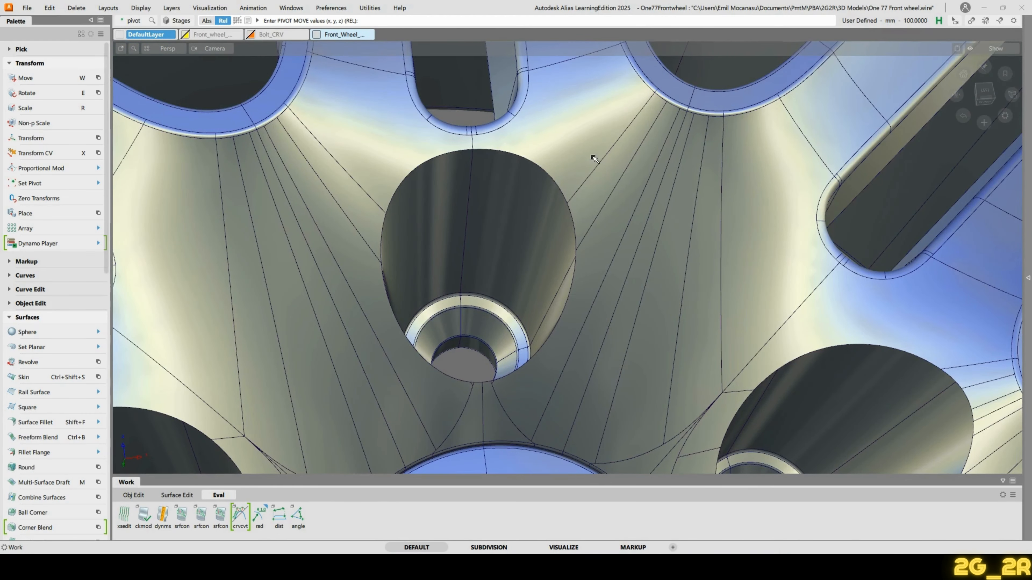
{"action": "left_click_drag", "start_coordinate": [594, 158], "coordinate": [631, 265], "text": "alt+shift"}
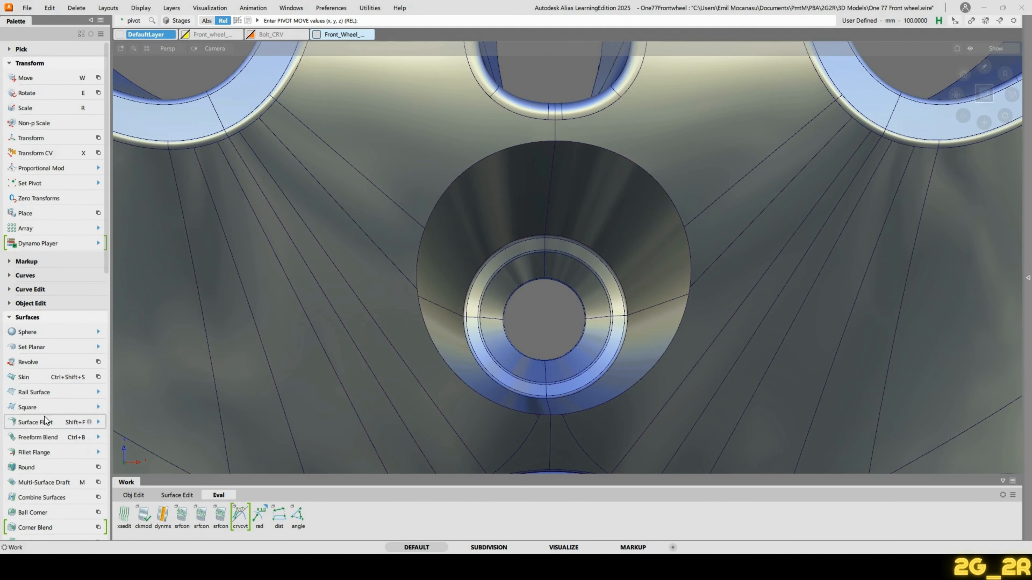
{"action": "left_click", "coordinate": [45, 417]}
{"action": "left_click_drag", "start_coordinate": [118, 6], "coordinate": [296, 116]}
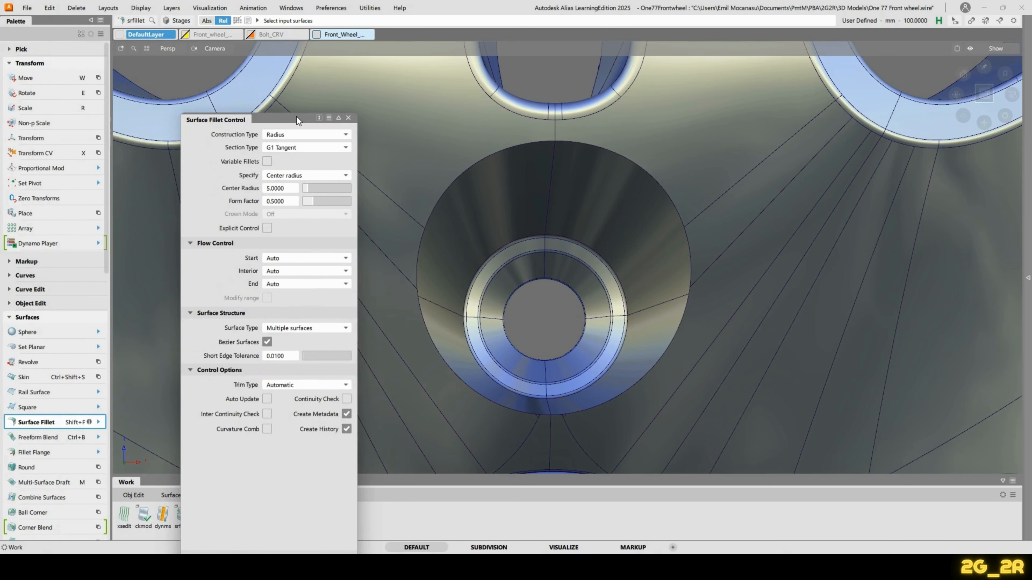
{"action": "left_click", "coordinate": [604, 129]}
{"action": "left_click", "coordinate": [672, 399]}
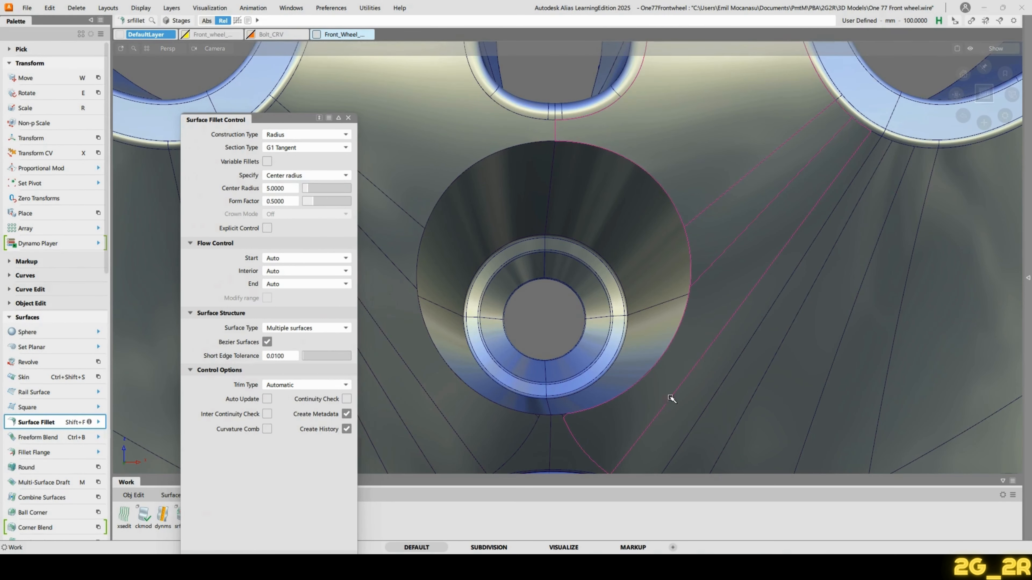
{"action": "left_click", "coordinate": [580, 448]}
{"action": "left_click", "coordinate": [598, 391]}
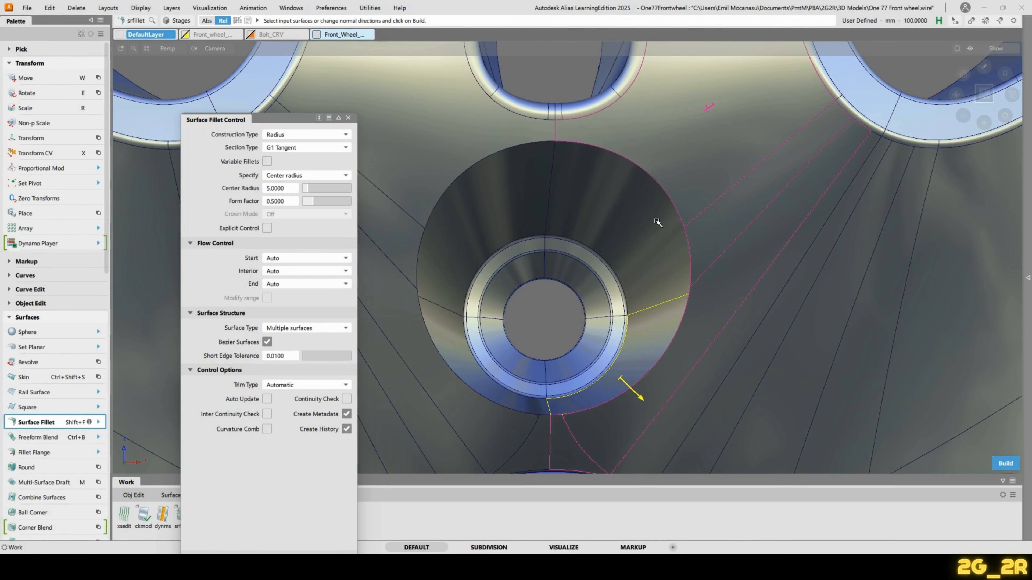
{"action": "left_click_drag", "start_coordinate": [657, 223], "coordinate": [695, 204], "text": "alt+shift"}
{"action": "left_click_drag", "start_coordinate": [696, 174], "coordinate": [756, 236], "text": "alt+shift"}
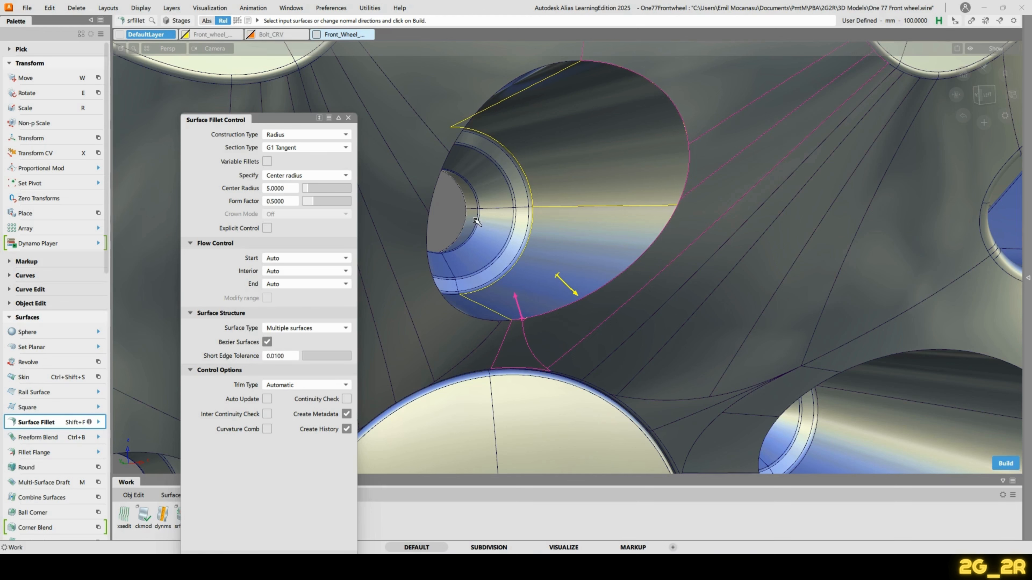
Step: Enable Auto Update for the fillet and examine its course along the bolt hole's right rim from the spoke slot to the center cap
{"action": "left_click", "coordinate": [267, 399]}
{"action": "left_click_drag", "start_coordinate": [759, 216], "coordinate": [685, 250], "text": "alt+shift"}
{"action": "middle_click_drag", "start_coordinate": [668, 137], "coordinate": [622, 198], "text": "alt+shift"}
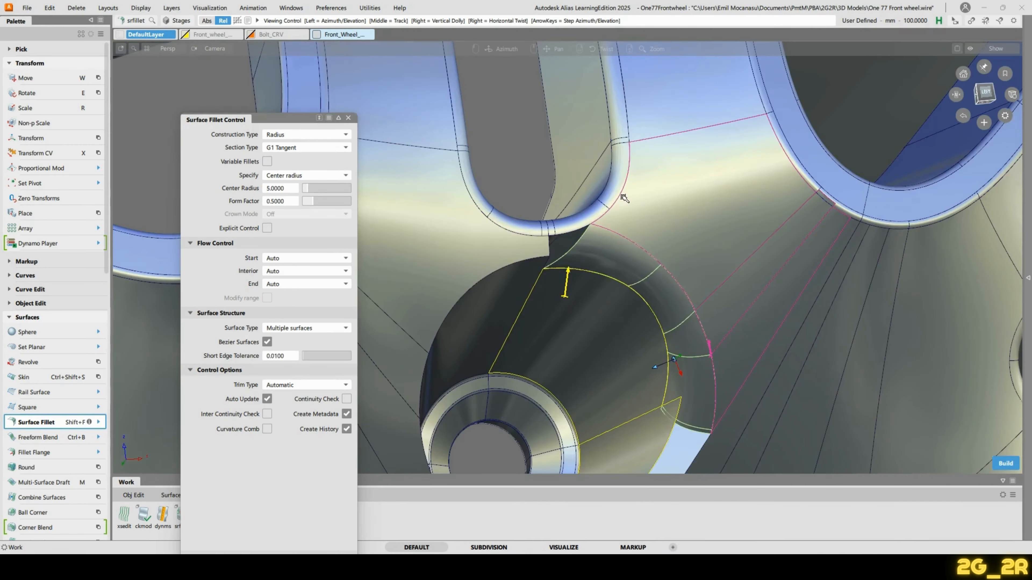
{"action": "left_click", "coordinate": [594, 251], "text": "alt+shift"}
{"action": "mouse_move", "coordinate": [583, 310]}
{"action": "left_mouse_down", "text": "alt+shift"}
{"action": "mouse_move", "coordinate": [546, 228]}
{"action": "mouse_move", "coordinate": [574, 241]}
{"action": "left_mouse_up", "text": "alt+shift"}
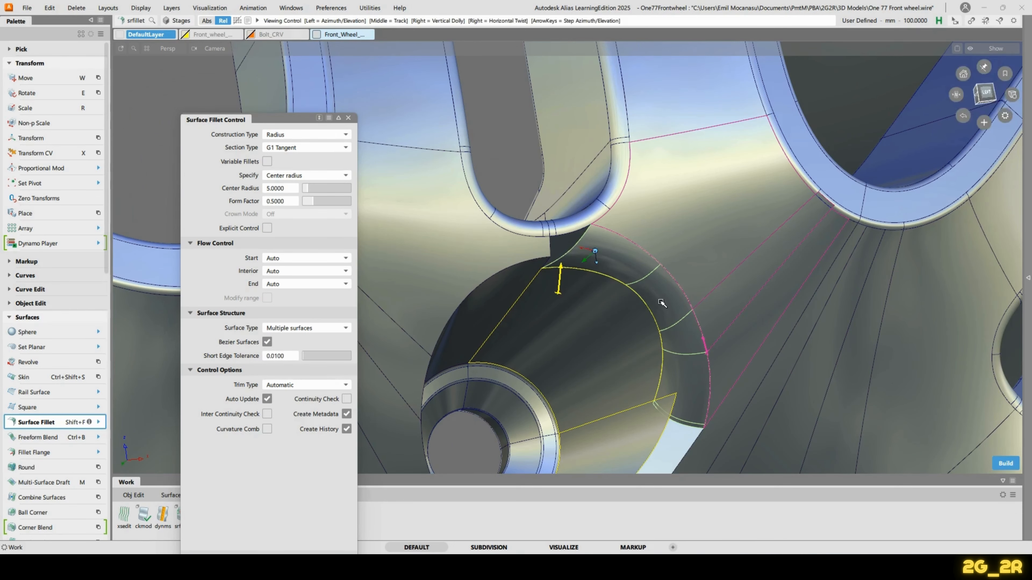
{"action": "left_click_drag", "start_coordinate": [678, 359], "coordinate": [676, 229], "text": "alt+shift"}
{"action": "left_click", "coordinate": [636, 328]}
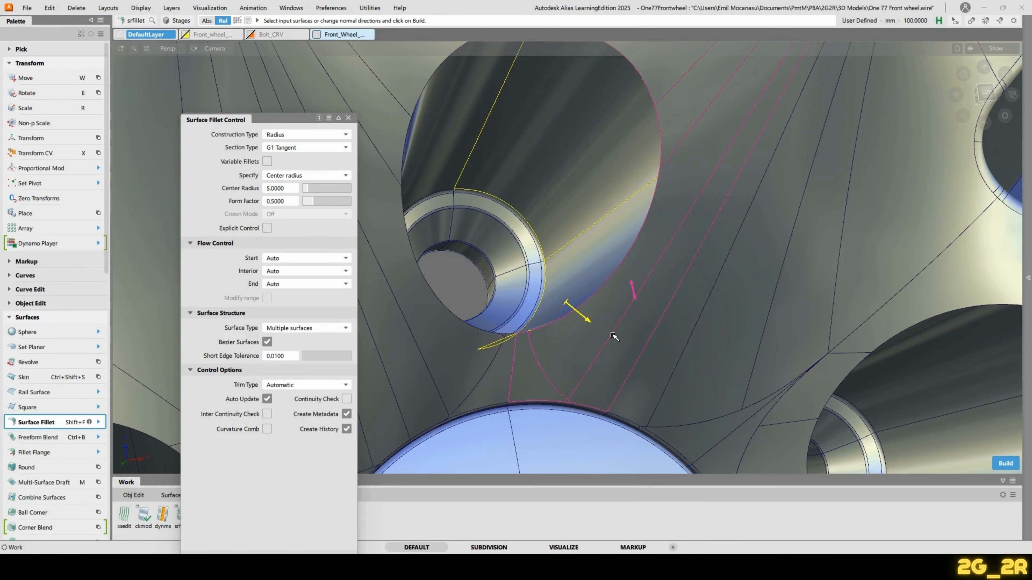
{"action": "left_click_drag", "start_coordinate": [638, 332], "coordinate": [683, 283], "text": "alt+shift"}
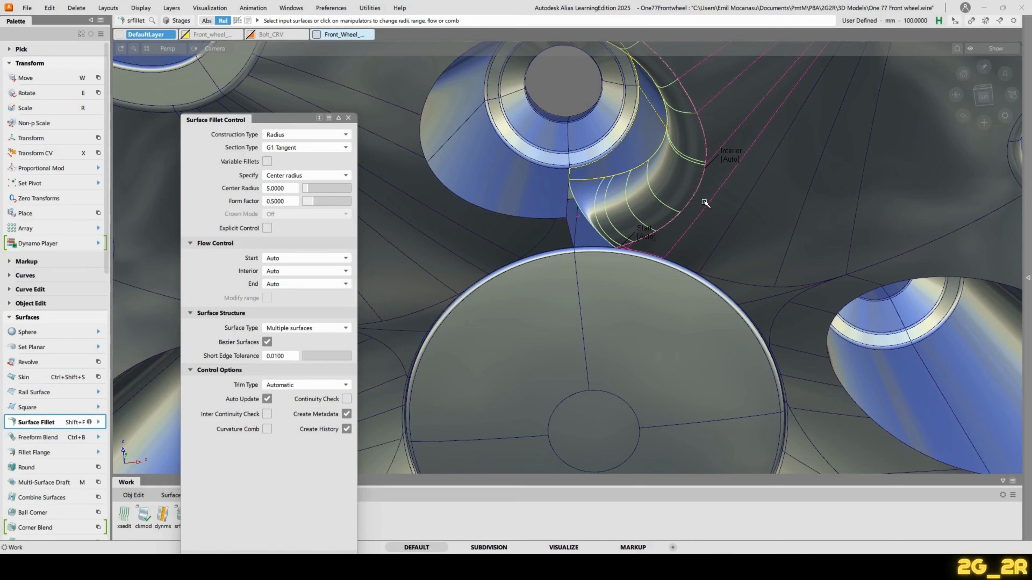
{"action": "left_click_drag", "start_coordinate": [706, 203], "coordinate": [684, 230], "text": "alt+shift"}
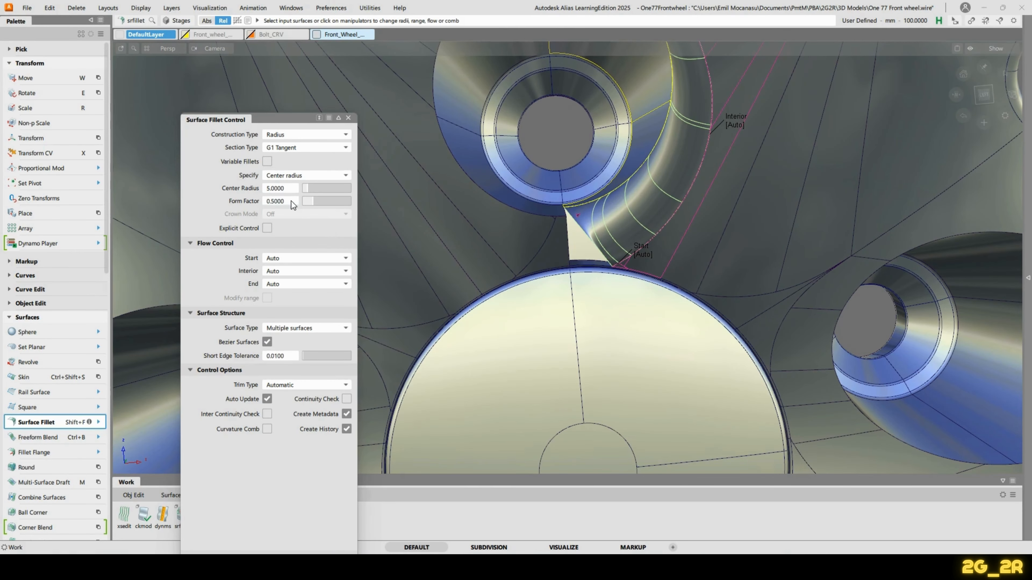
Step: Set the center radius of the right rim fillet to 2.5 mm and complete it
{"action": "left_click", "coordinate": [288, 188]}
{"action": "type", "text": "2"}
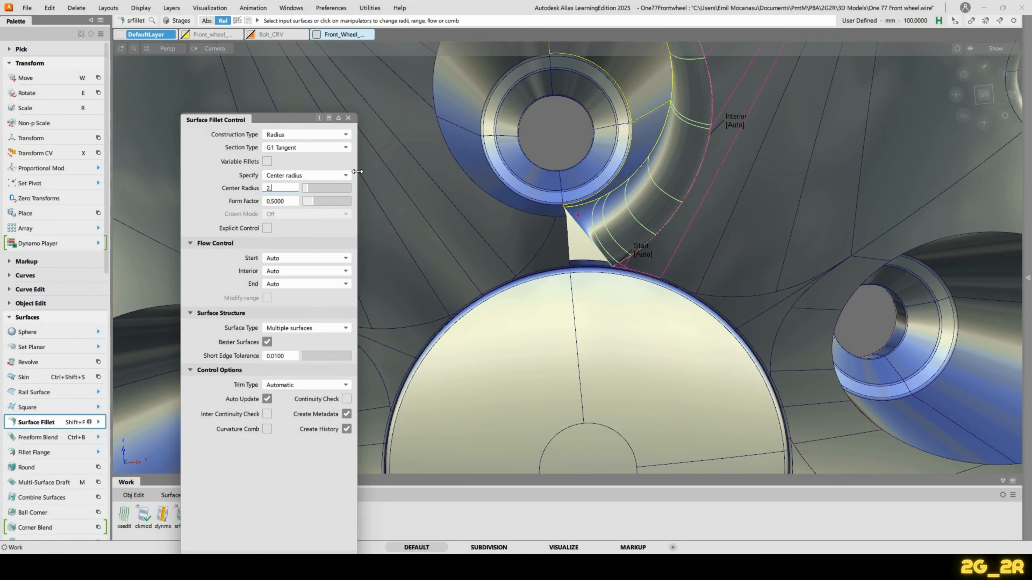
{"action": "type", "text": ",5"}
{"action": "key", "text": "Return"}
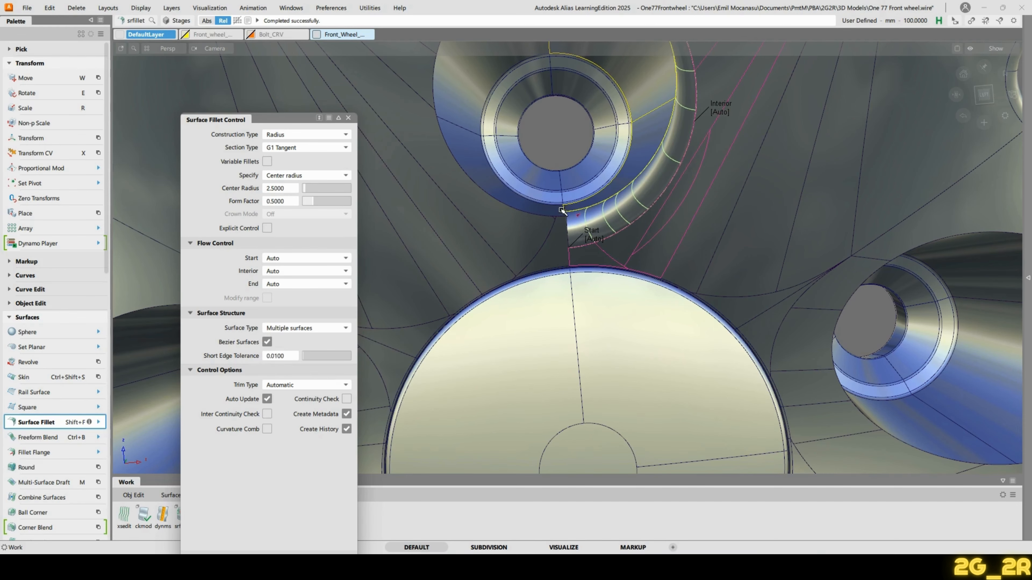
{"action": "left_click_drag", "start_coordinate": [713, 164], "coordinate": [839, 321], "text": "alt+shift"}
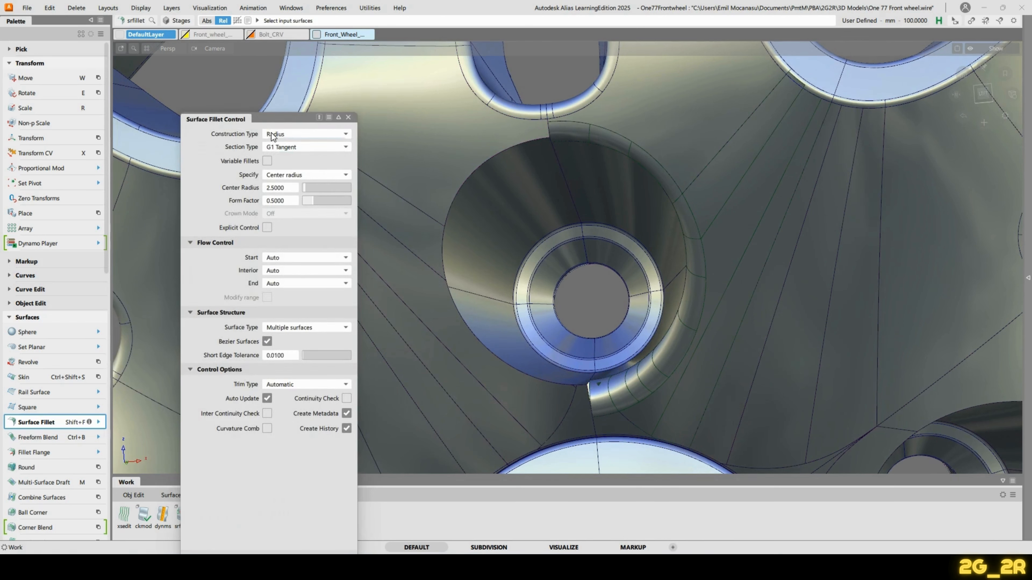
Step: Create a G2 Curvature fillet between the spoke-face surfaces and the cone wall along the bolt hole's left half
{"action": "left_click", "coordinate": [295, 147]}
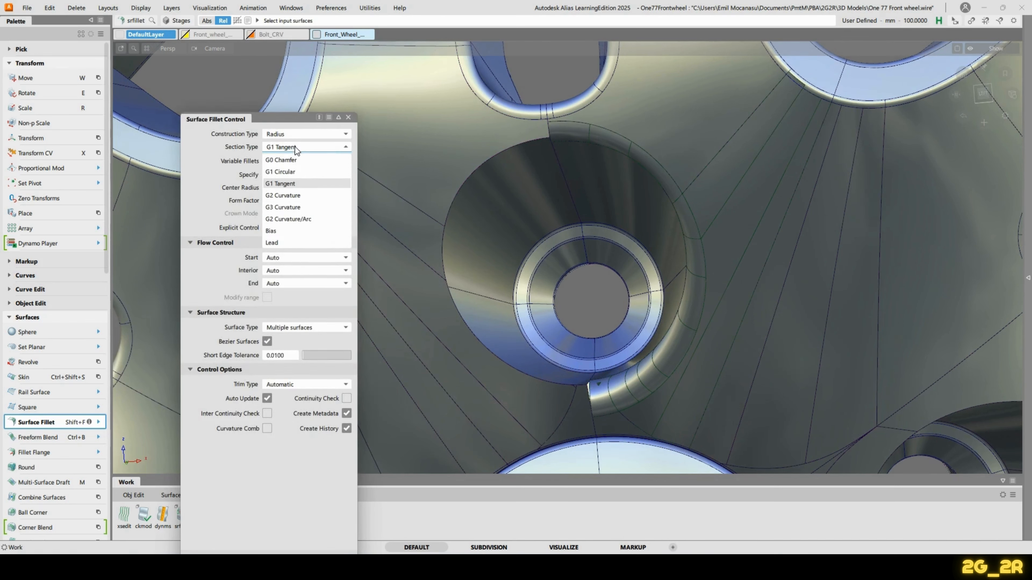
{"action": "left_click", "coordinate": [296, 198]}
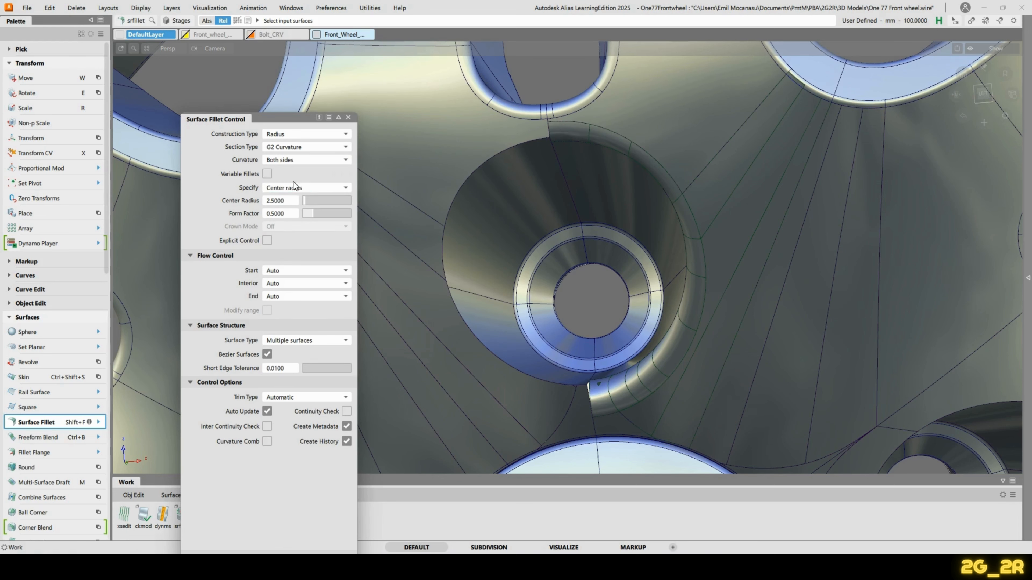
{"action": "left_click", "coordinate": [427, 159]}
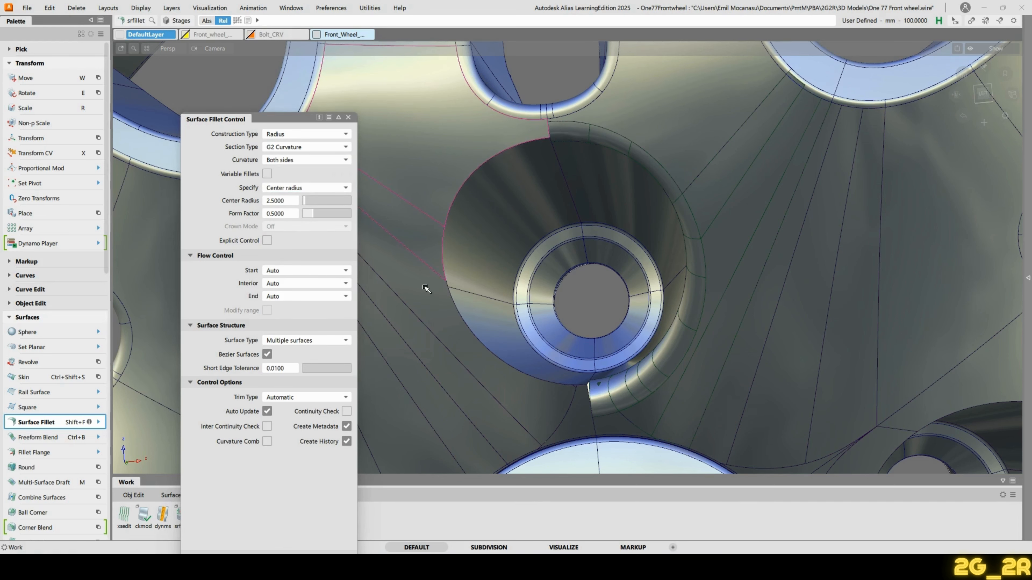
{"action": "left_click", "coordinate": [471, 396]}
{"action": "left_click", "coordinate": [579, 424]}
{"action": "left_click_drag", "start_coordinate": [581, 424], "coordinate": [591, 310], "text": "alt+shift"}
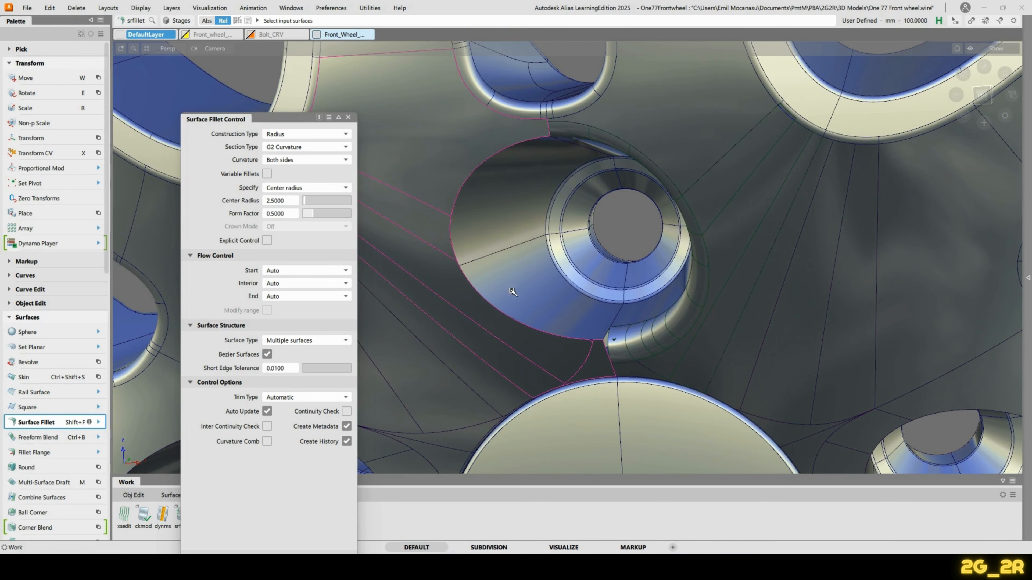
{"action": "mouse_move", "coordinate": [544, 302]}
{"action": "left_mouse_down", "text": "alt+shift"}
{"action": "mouse_move", "coordinate": [653, 246]}
{"action": "mouse_move", "coordinate": [582, 280]}
{"action": "mouse_move", "coordinate": [610, 297]}
{"action": "mouse_move", "coordinate": [498, 297]}
{"action": "mouse_move", "coordinate": [507, 273]}
{"action": "mouse_move", "coordinate": [564, 223]}
{"action": "mouse_move", "coordinate": [591, 136]}
{"action": "mouse_move", "coordinate": [542, 324]}
{"action": "mouse_move", "coordinate": [622, 312]}
{"action": "mouse_move", "coordinate": [524, 299]}
{"action": "left_mouse_up", "text": "alt+shift"}
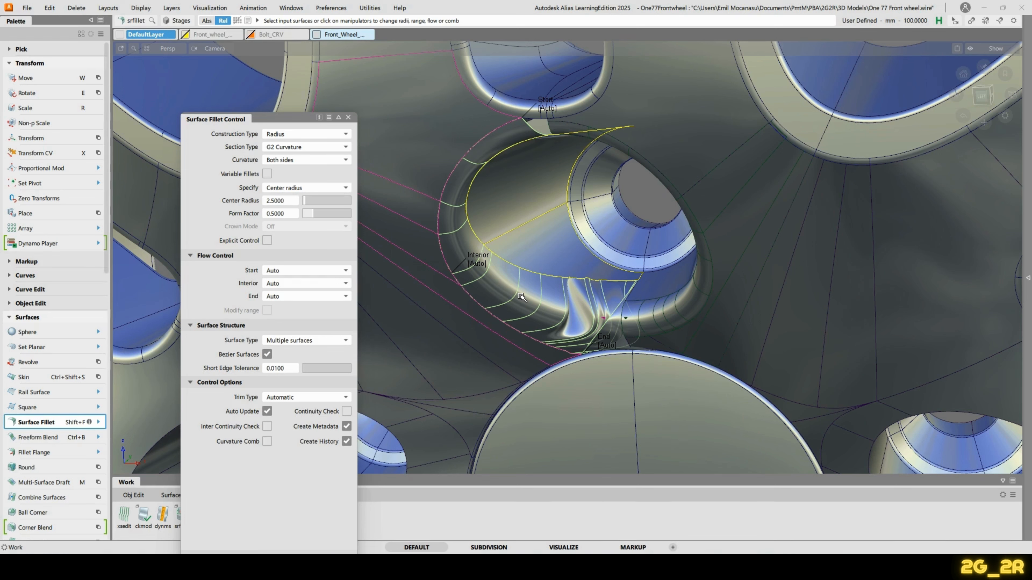
Step: Set the left rim fillet's form factor to 1 to correct its distorted lower end near the center cap
{"action": "left_click_drag", "start_coordinate": [634, 276], "coordinate": [763, 362], "text": "alt+shift"}
{"action": "left_click_drag", "start_coordinate": [732, 325], "coordinate": [757, 125], "text": "alt+shift"}
{"action": "left_click_drag", "start_coordinate": [655, 358], "coordinate": [661, 383], "text": "alt+shift"}
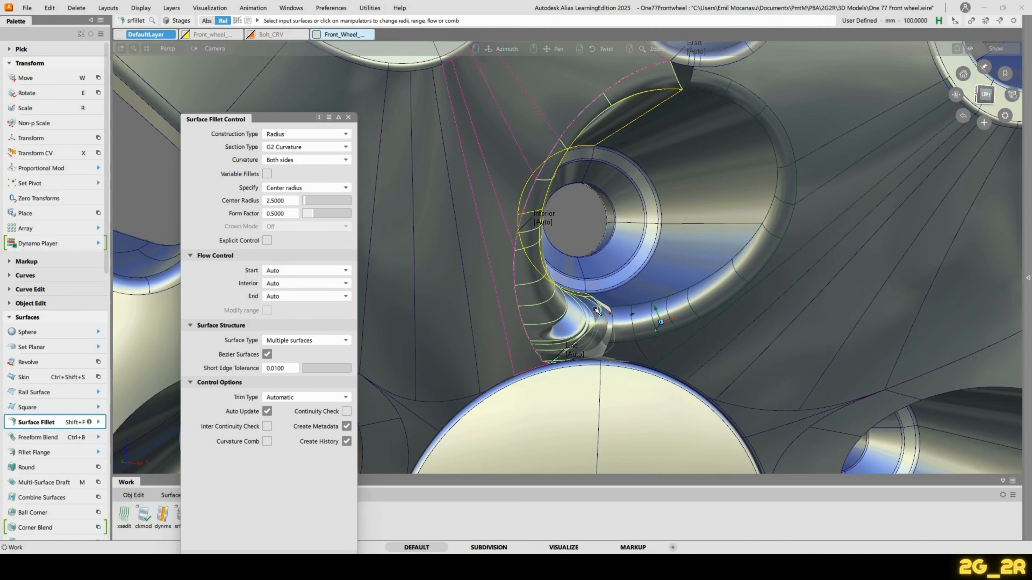
{"action": "left_click_drag", "start_coordinate": [596, 310], "coordinate": [579, 260], "text": "alt+shift"}
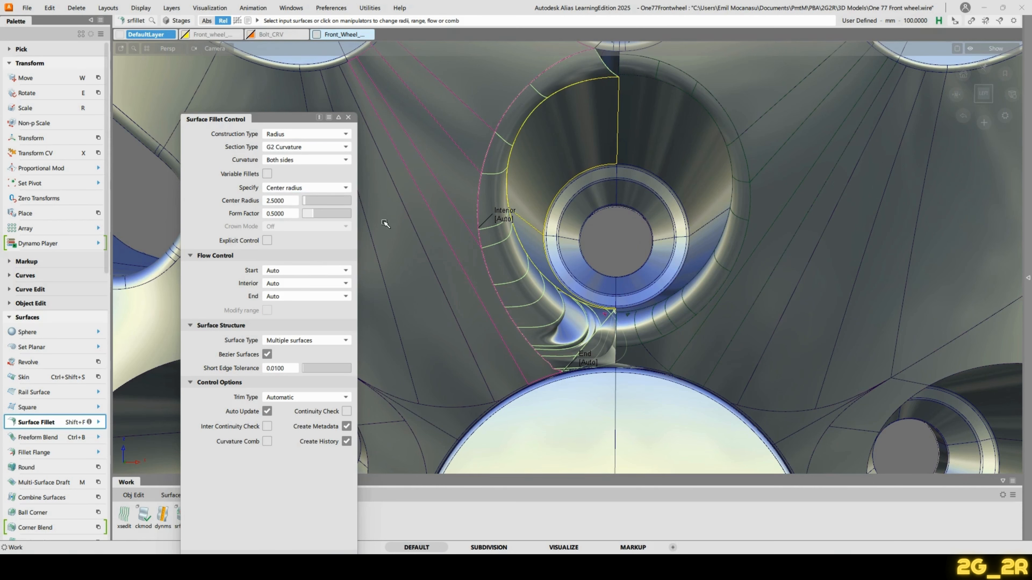
{"action": "left_click", "coordinate": [286, 199]}
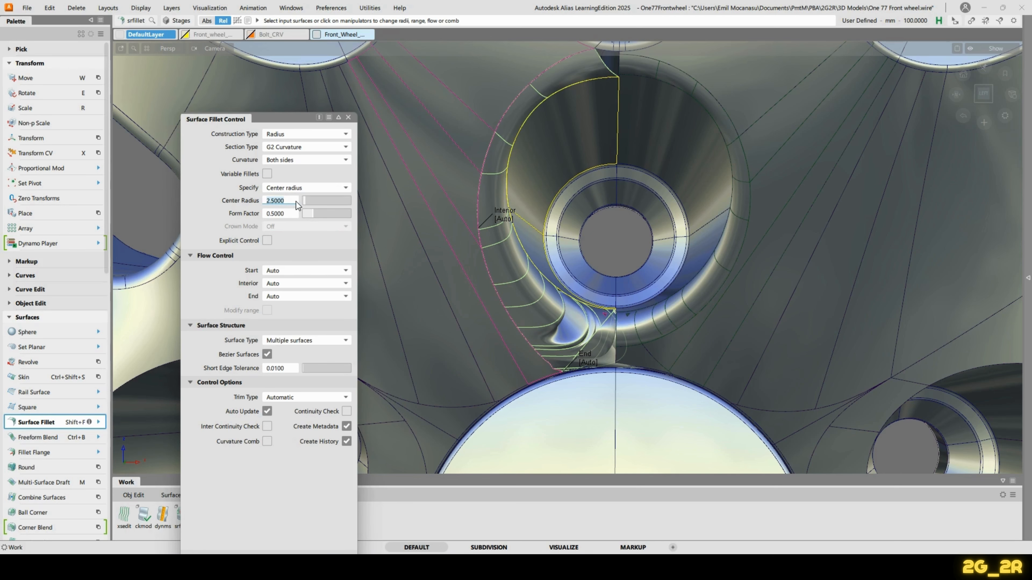
{"action": "left_click", "coordinate": [197, 230]}
{"action": "mouse_move", "coordinate": [559, 276]}
{"action": "left_mouse_down", "text": "alt+shift"}
{"action": "mouse_move", "coordinate": [515, 336]}
{"action": "mouse_move", "coordinate": [504, 325]}
{"action": "left_mouse_up", "text": "alt+shift"}
{"action": "left_click", "coordinate": [286, 213]}
{"action": "type", "text": "1"}
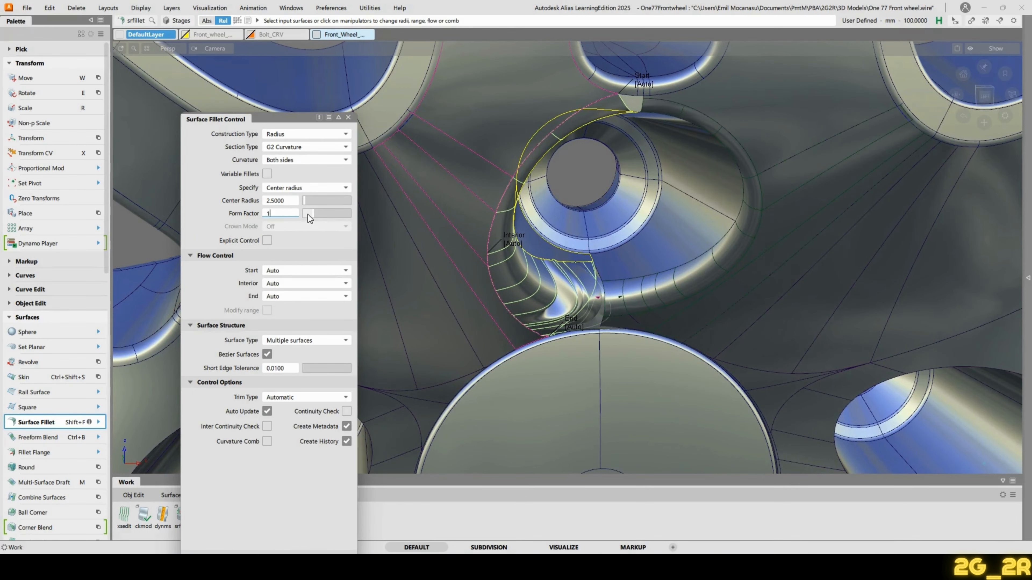
{"action": "key", "text": "Return"}
Step: Examine the lower junction between the left and right rim fillets for gaps and control-point flow
{"action": "left_click_drag", "start_coordinate": [646, 310], "coordinate": [675, 397], "text": "alt+shift"}
{"action": "right_click_drag", "start_coordinate": [675, 397], "coordinate": [663, 333], "text": "alt+shift"}
{"action": "left_click_drag", "start_coordinate": [663, 332], "coordinate": [723, 388], "text": "alt+shift"}
{"action": "scroll", "coordinate": [719, 381], "scroll_direction": "up", "scroll_amount": 4}
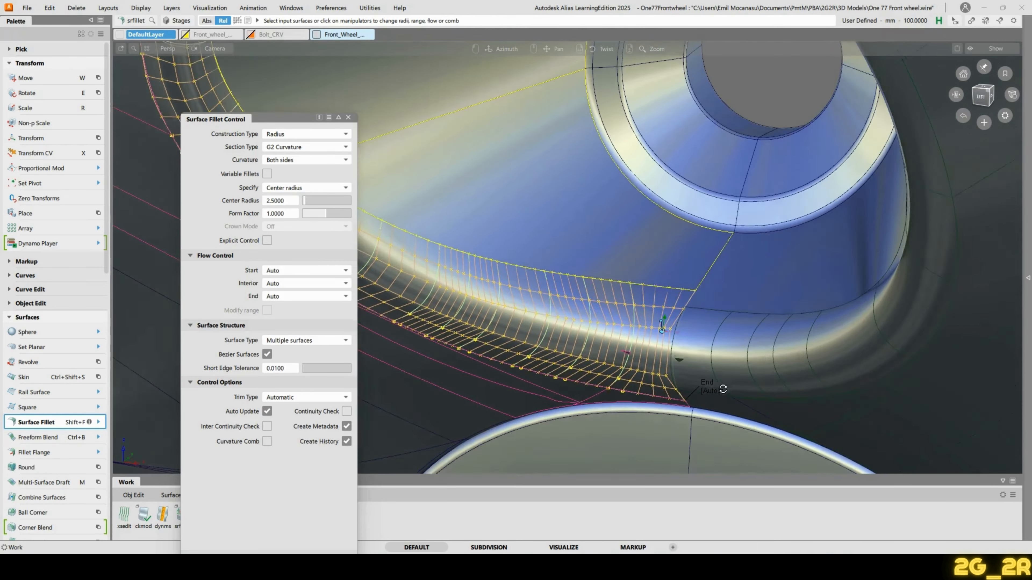
{"action": "left_click_drag", "start_coordinate": [670, 419], "coordinate": [655, 353], "text": "alt+shift"}
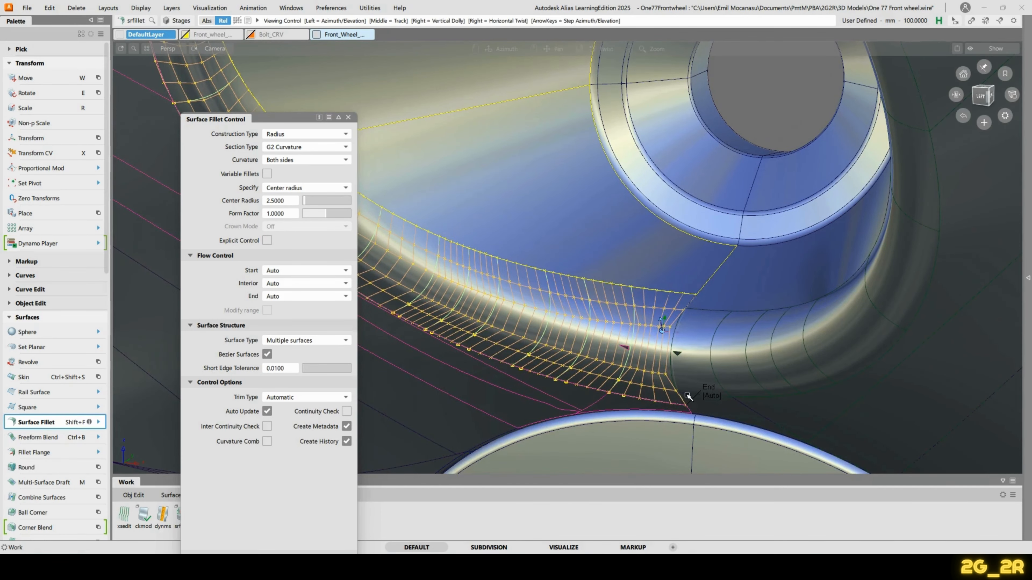
{"action": "left_click_drag", "start_coordinate": [671, 399], "coordinate": [723, 364], "text": "alt+shift"}
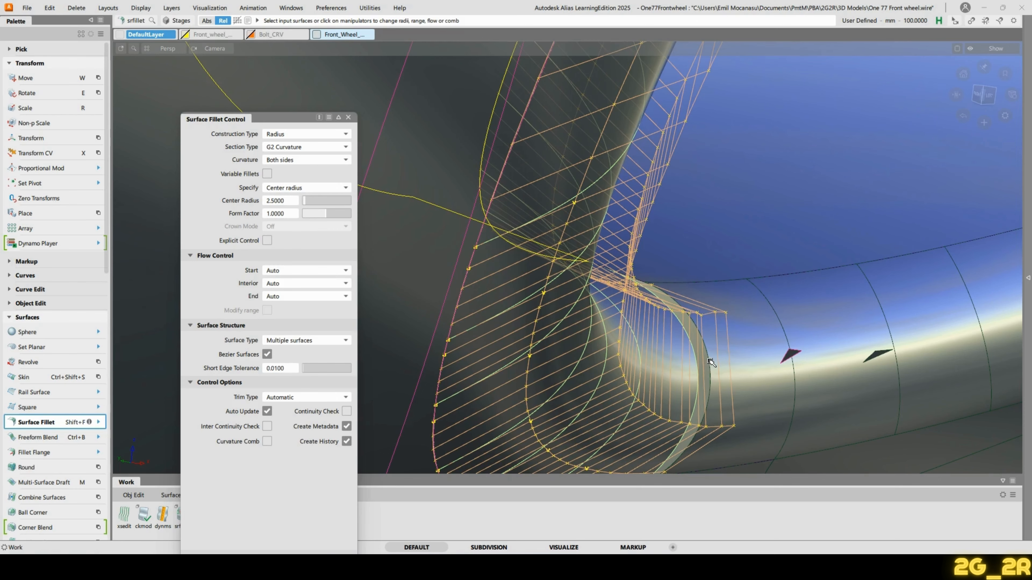
{"action": "left_click_drag", "start_coordinate": [711, 362], "coordinate": [676, 394], "text": "alt+shift"}
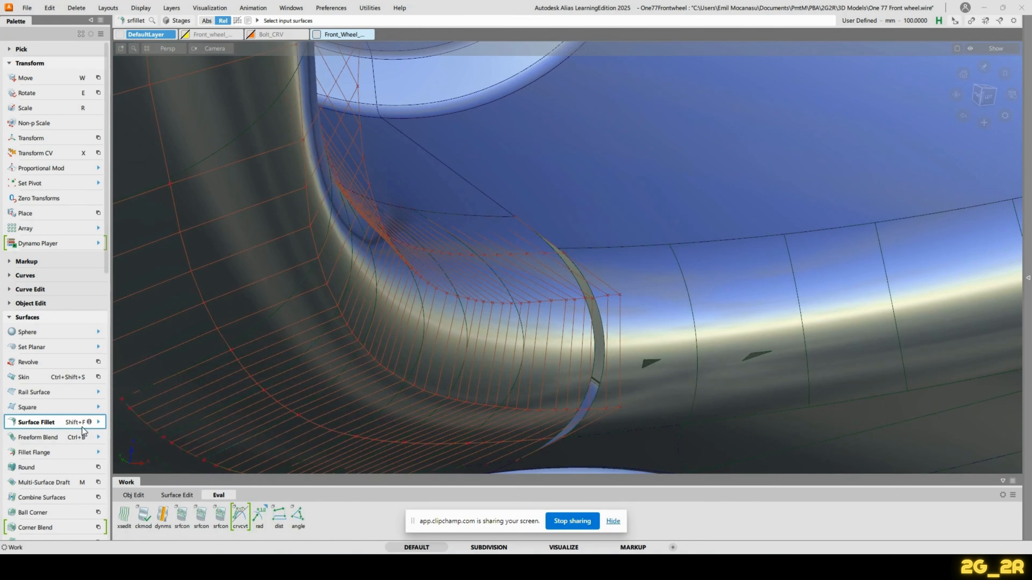
Step: Measure the radius of curvature on the fillet's end edge where the two rim fillets meet below the bolt hole
{"action": "left_click", "coordinate": [262, 524]}
{"action": "mouse_move", "coordinate": [588, 350]}
{"action": "left_mouse_down", "text": "alt+shift"}
{"action": "mouse_move", "coordinate": [602, 342]}
{"action": "mouse_move", "coordinate": [590, 326]}
{"action": "mouse_move", "coordinate": [595, 338]}
{"action": "left_mouse_up", "text": "alt+shift"}
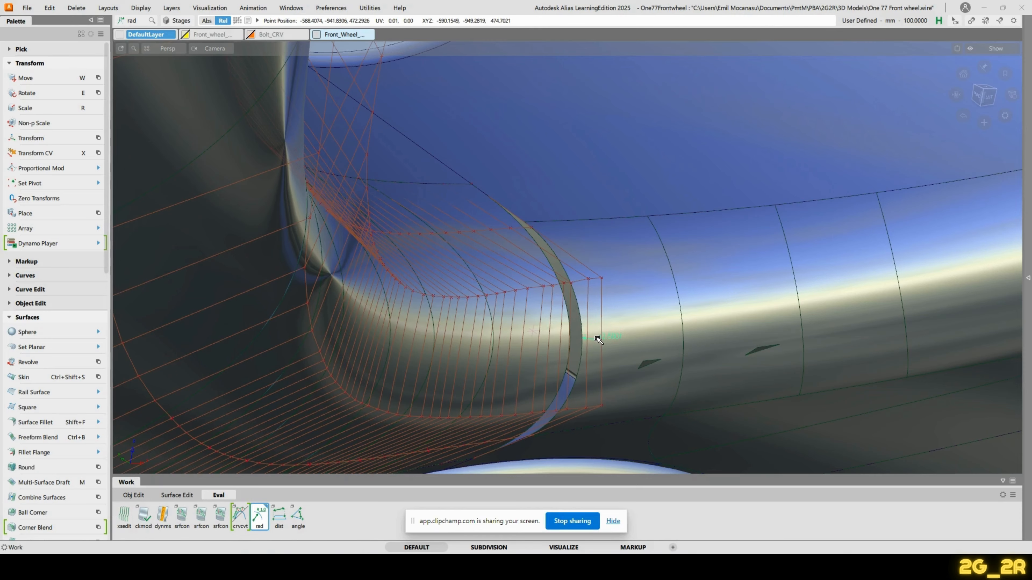
{"action": "left_click_drag", "start_coordinate": [597, 340], "coordinate": [617, 322], "text": "alt+shift"}
{"action": "right_click_drag", "start_coordinate": [617, 323], "coordinate": [603, 295], "text": "alt+shift"}
{"action": "left_click_drag", "start_coordinate": [581, 278], "coordinate": [362, 306], "text": "alt+shift"}
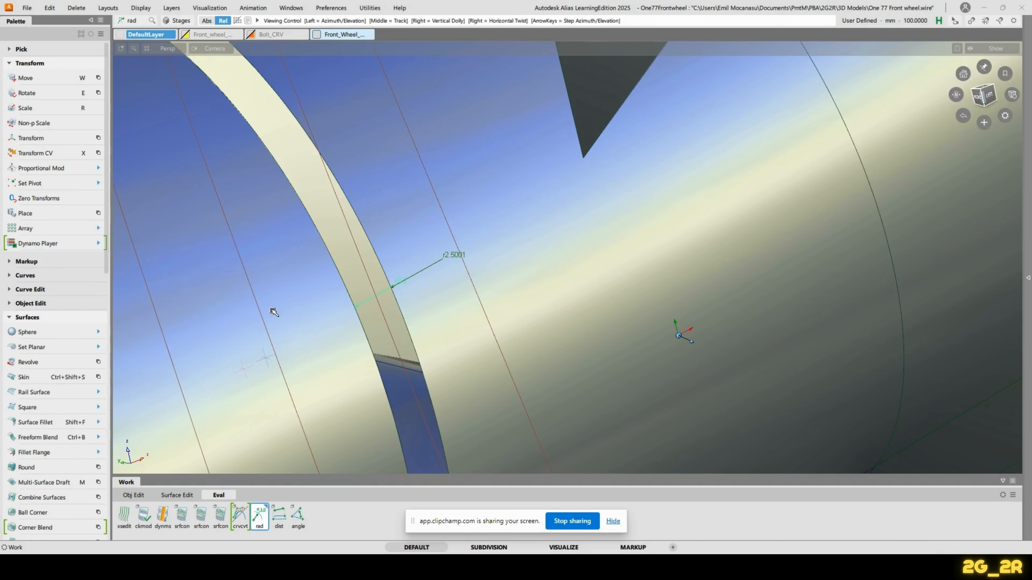
{"action": "left_click_drag", "start_coordinate": [271, 310], "coordinate": [235, 291], "text": "alt+shift"}
{"action": "middle_click_drag", "start_coordinate": [235, 290], "coordinate": [606, 203], "text": "alt+shift"}
{"action": "middle_click_drag", "start_coordinate": [604, 316], "coordinate": [597, 439], "text": "alt+shift"}
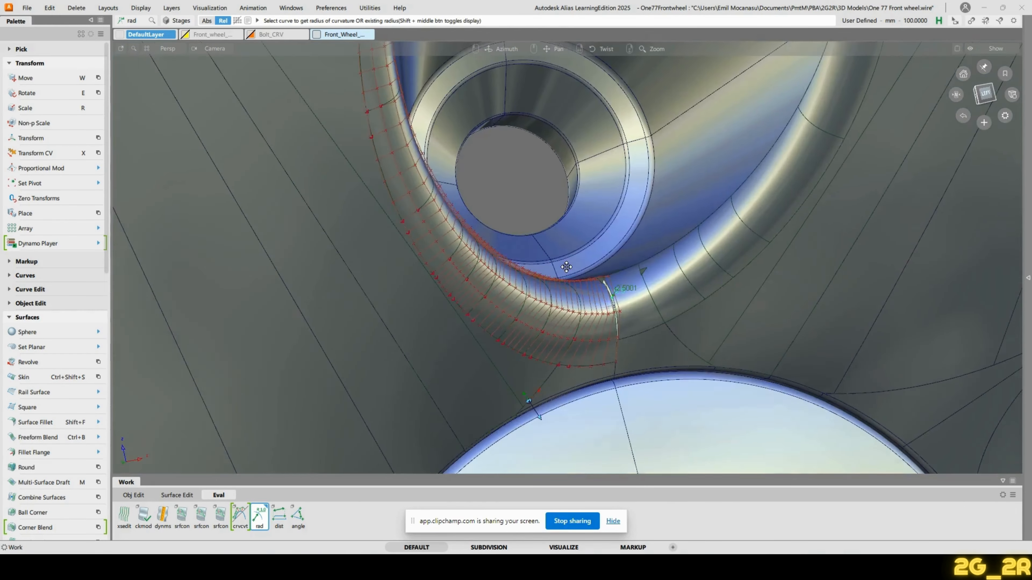
{"action": "left_click_drag", "start_coordinate": [569, 281], "coordinate": [663, 298], "text": "alt+shift"}
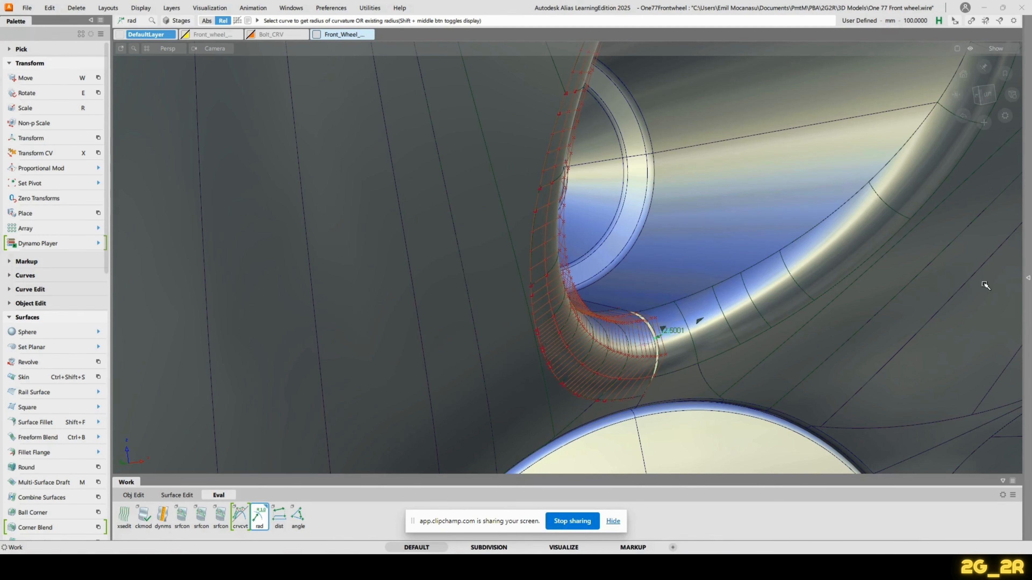
Step: Hide the model's surface lines and control points and examine the highlight flow across the bolt hole's fillets
{"action": "left_click", "coordinate": [1029, 280]}
{"action": "left_click_drag", "start_coordinate": [619, 296], "coordinate": [625, 383], "text": "alt+shift"}
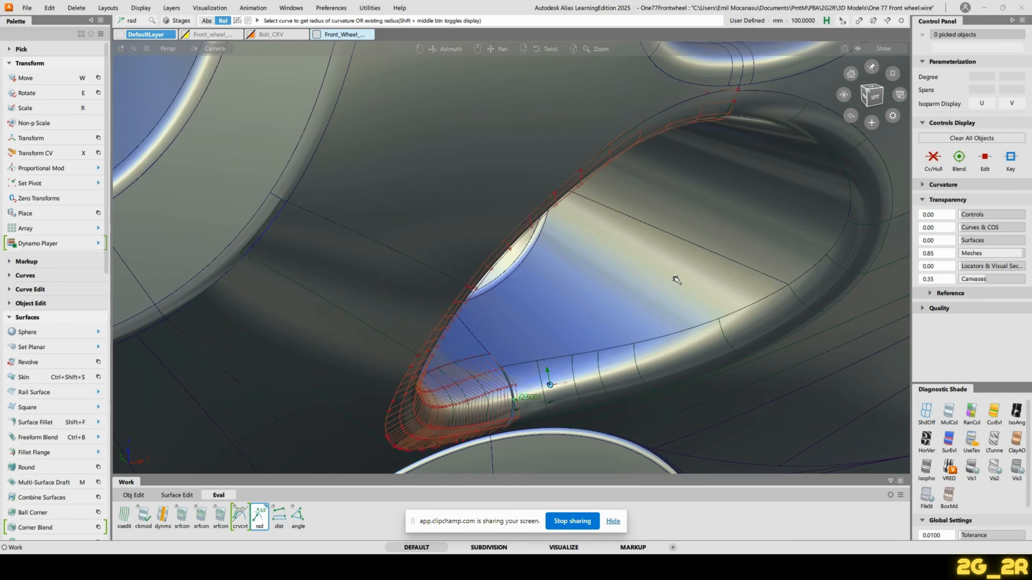
{"action": "left_click_drag", "start_coordinate": [675, 281], "coordinate": [667, 301], "text": "alt+shift"}
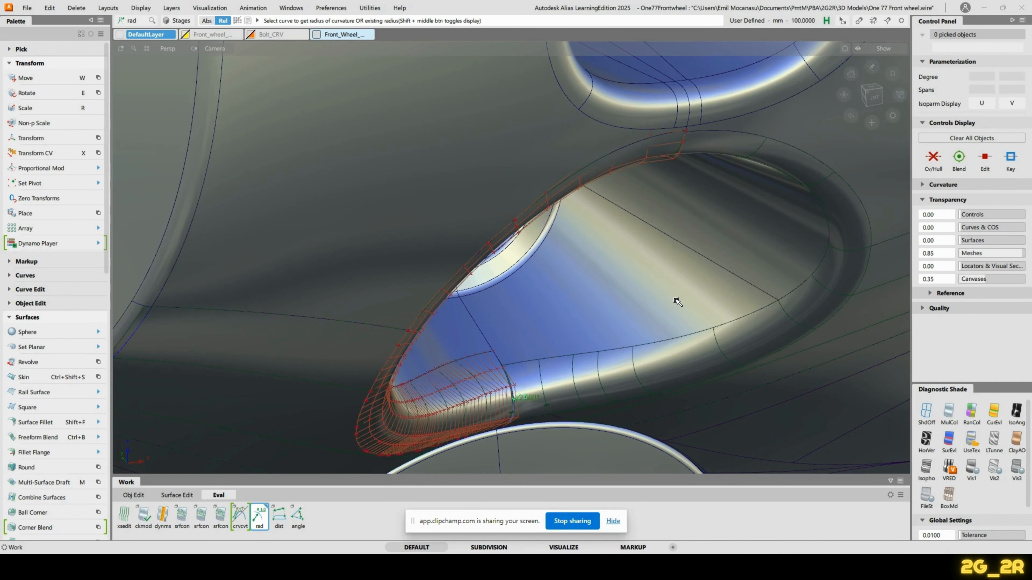
{"action": "key", "text": "ctrl+m"}
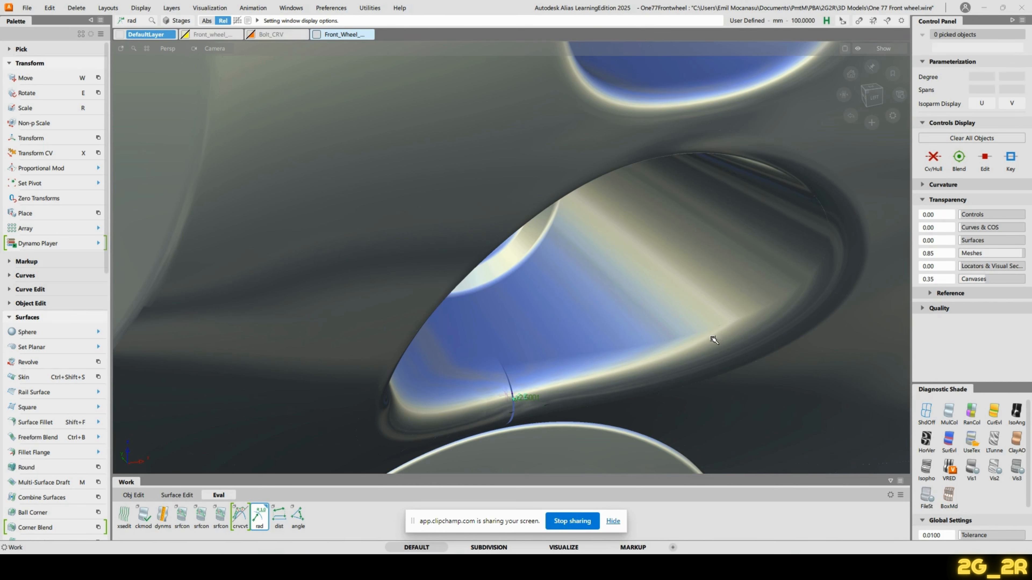
{"action": "left_click_drag", "start_coordinate": [525, 376], "coordinate": [325, 340], "text": "alt+shift"}
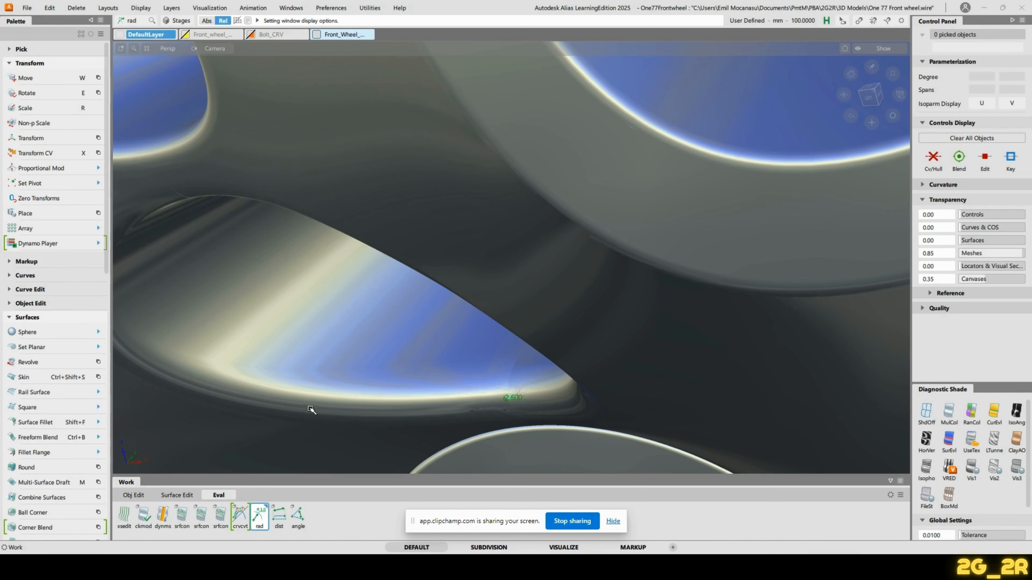
Step: Show the model's surface lines again, turn off the left rim fillet's control points, and examine the highlights around the bolt hole's rim
{"action": "left_click_drag", "start_coordinate": [394, 411], "coordinate": [545, 389], "text": "alt+shift"}
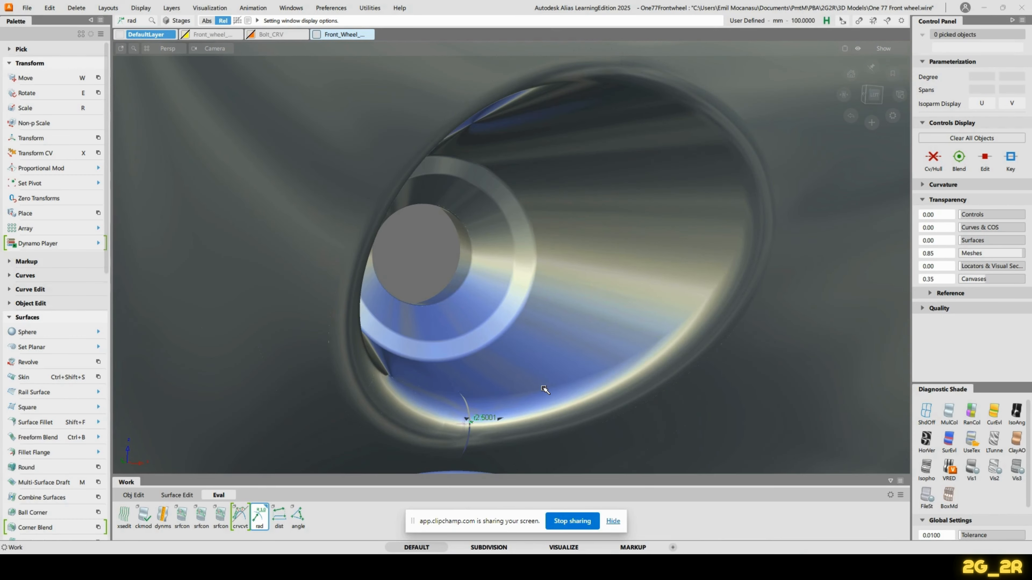
{"action": "key", "text": "alt+m"}
{"action": "left_click_drag", "start_coordinate": [403, 422], "coordinate": [451, 363], "text": "alt+shift"}
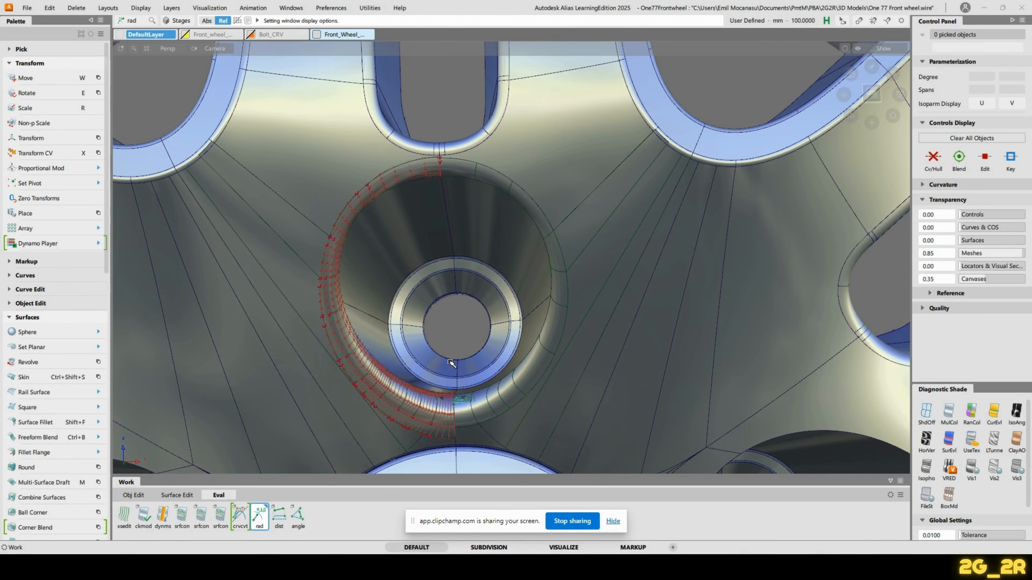
{"action": "key", "text": "alt+c"}
{"action": "left_click_drag", "start_coordinate": [496, 289], "coordinate": [502, 208], "text": "alt+shift"}
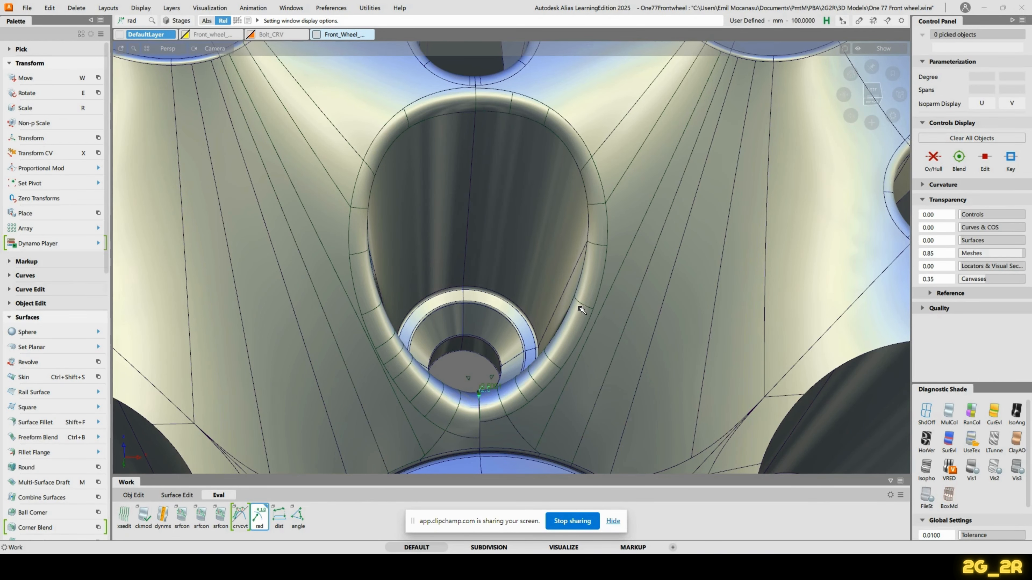
{"action": "left_click_drag", "start_coordinate": [415, 307], "coordinate": [498, 404], "text": "alt+shift"}
{"action": "left_click_drag", "start_coordinate": [556, 370], "coordinate": [559, 126], "text": "alt+shift"}
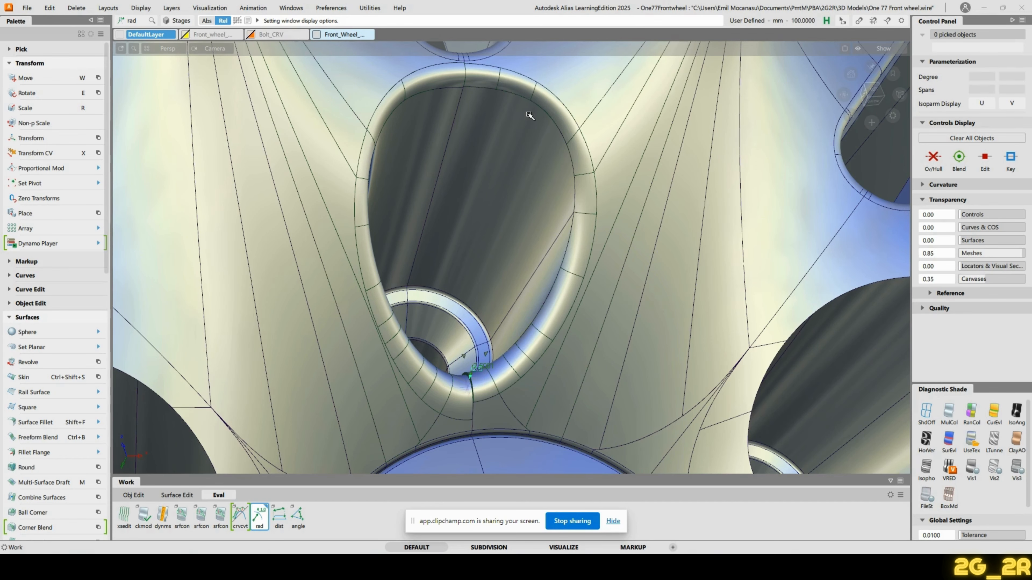
{"action": "mouse_move", "coordinate": [571, 171]}
{"action": "left_mouse_down", "text": "alt+shift"}
{"action": "mouse_move", "coordinate": [577, 148]}
{"action": "mouse_move", "coordinate": [594, 184]}
{"action": "mouse_move", "coordinate": [666, 168]}
{"action": "mouse_move", "coordinate": [551, 163]}
{"action": "mouse_move", "coordinate": [573, 224]}
{"action": "mouse_move", "coordinate": [553, 203]}
{"action": "mouse_move", "coordinate": [540, 244]}
{"action": "left_mouse_up", "text": "alt+shift"}
{"action": "left_click", "coordinate": [486, 306], "text": "alt+shift"}
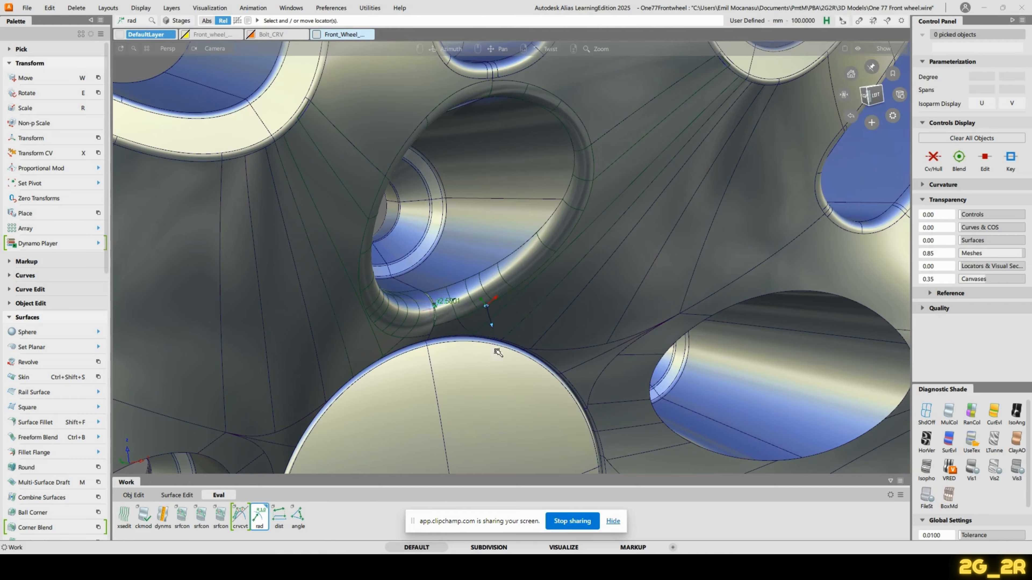
Step: Reopen the right rim fillet for editing, set its form factor to 1, and inspect its control points where it meets the left fillet
{"action": "left_click_drag", "start_coordinate": [498, 352], "coordinate": [451, 306], "text": "alt+shift"}
{"action": "scroll", "coordinate": [448, 303], "scroll_direction": "up", "scroll_amount": 3}
{"action": "left_click", "coordinate": [450, 307]}
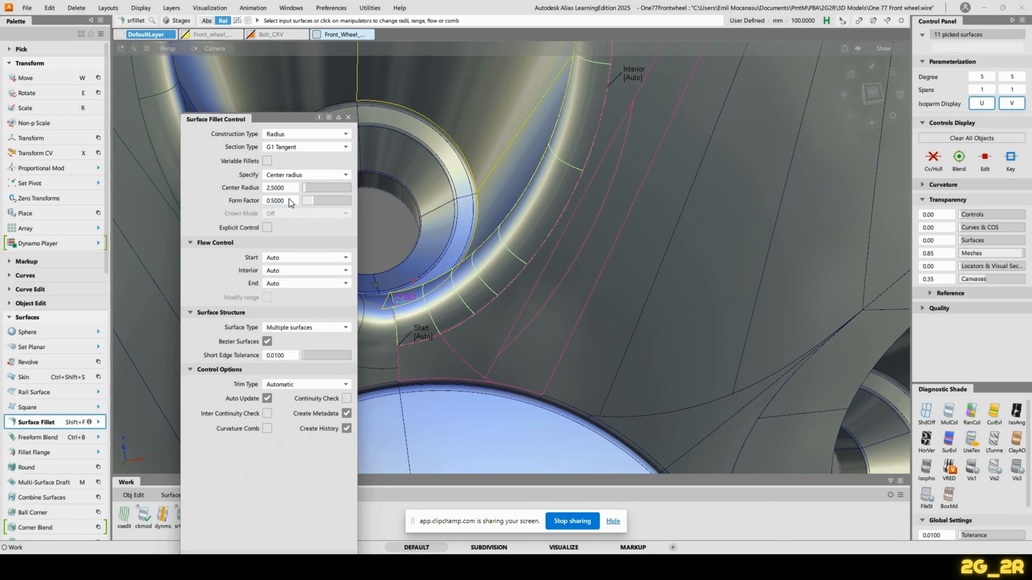
{"action": "type", "text": "1"}
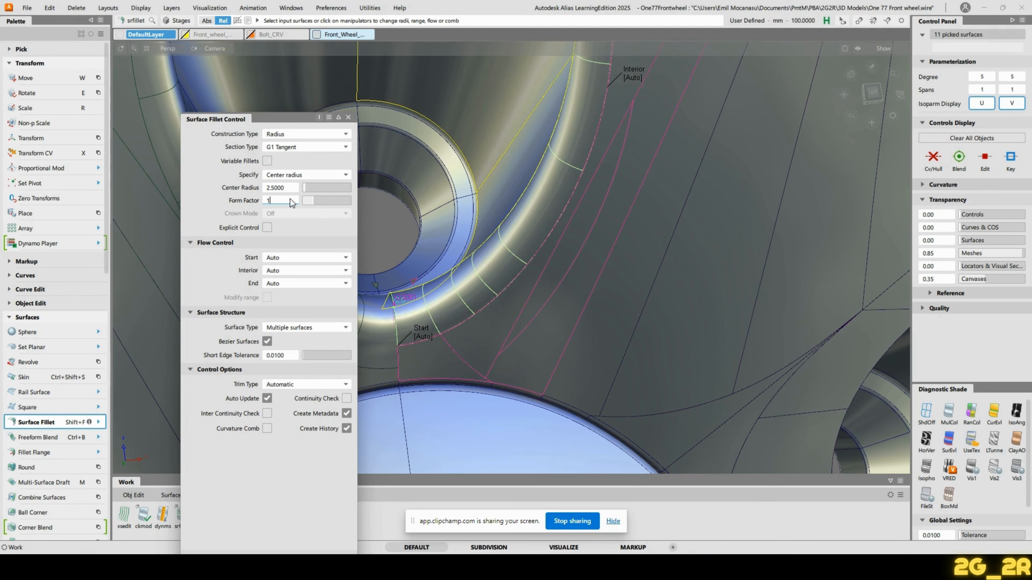
{"action": "key", "text": "Return"}
{"action": "left_click_drag", "start_coordinate": [400, 270], "coordinate": [614, 320], "text": "alt+shift"}
{"action": "right_click_drag", "start_coordinate": [475, 271], "coordinate": [528, 264], "text": "ctrl+shift"}
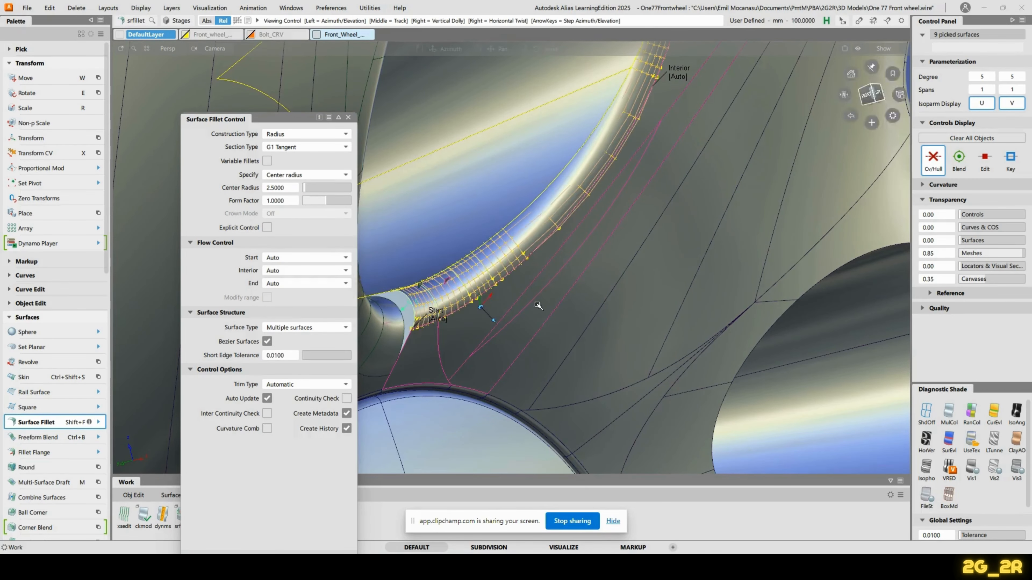
{"action": "left_click_drag", "start_coordinate": [538, 305], "coordinate": [504, 316], "text": "alt+shift"}
{"action": "right_click_drag", "start_coordinate": [504, 317], "coordinate": [473, 291], "text": "alt+shift"}
{"action": "middle_click_drag", "start_coordinate": [473, 291], "coordinate": [767, 249], "text": "alt+shift"}
{"action": "left_click_drag", "start_coordinate": [691, 255], "coordinate": [727, 284], "text": "alt+shift"}
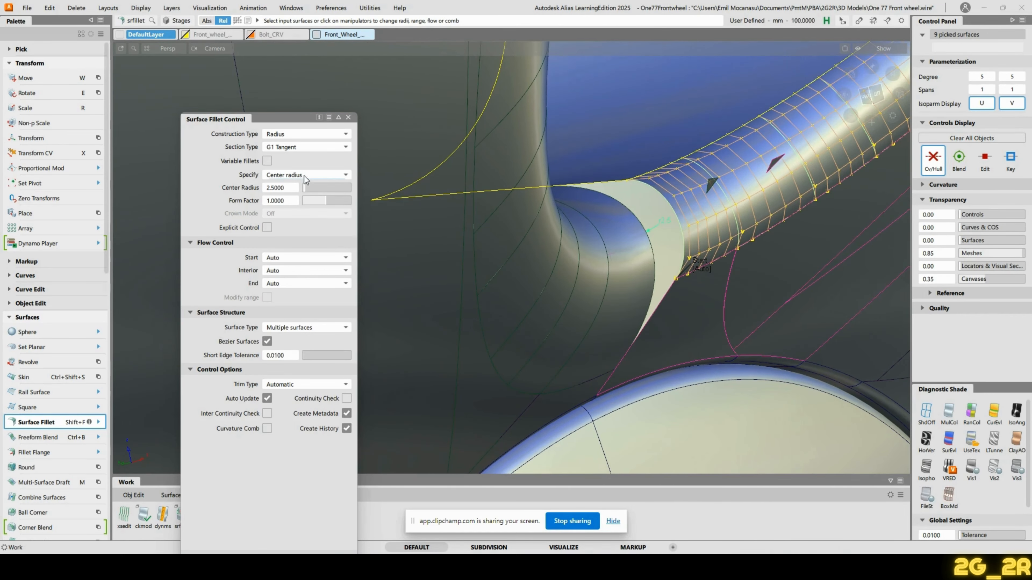
Step: Set the right rim fillet's form factor to 0.5 and compare its lower end with the left fillet's edge
{"action": "left_click", "coordinate": [292, 201]}
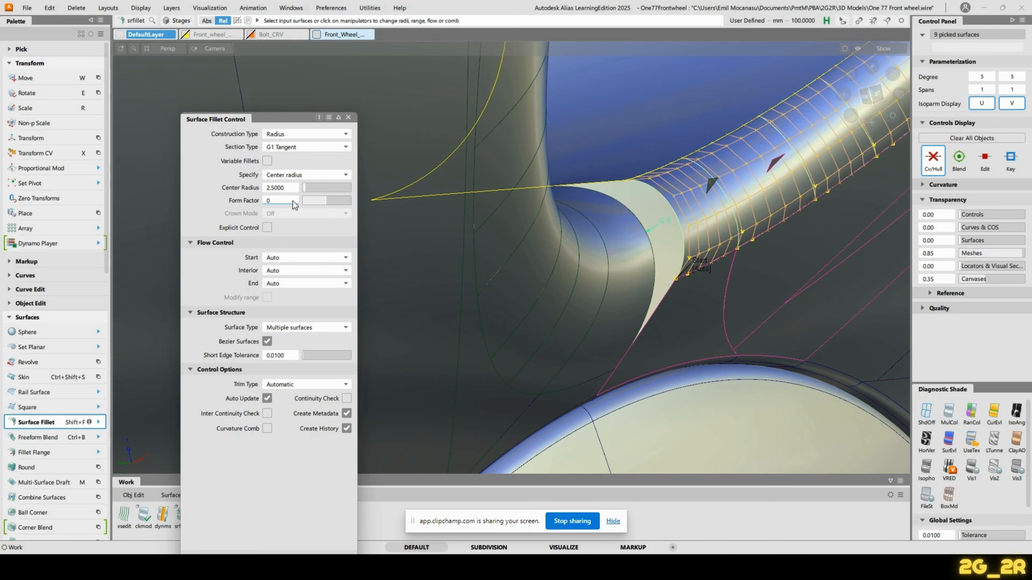
{"action": "type", "text": "0.5"}
{"action": "key", "text": "Return"}
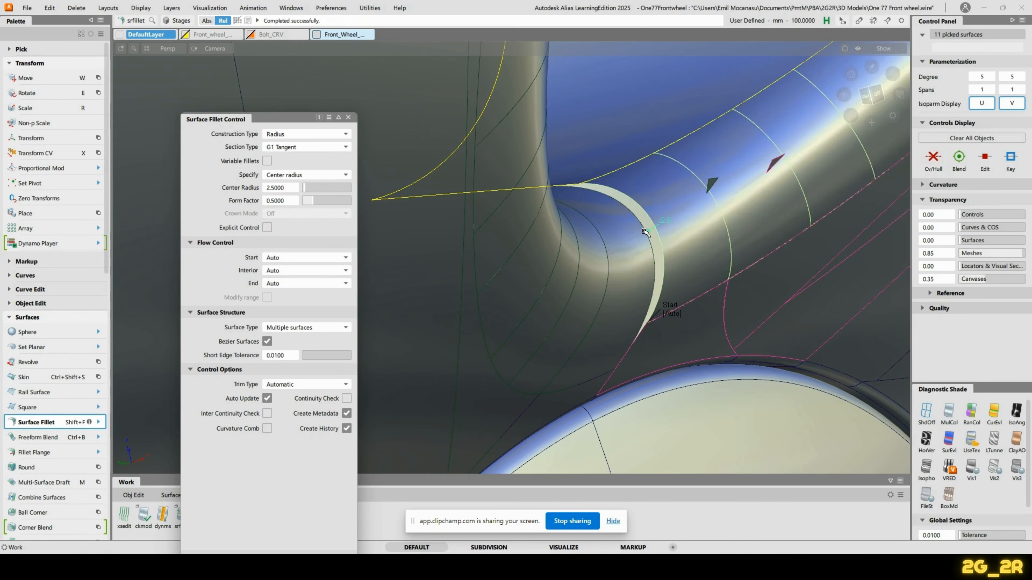
{"action": "right_click_drag", "start_coordinate": [673, 216], "coordinate": [715, 207], "text": "ctrl+shift"}
{"action": "left_click_drag", "start_coordinate": [725, 231], "coordinate": [650, 260], "text": "alt+shift"}
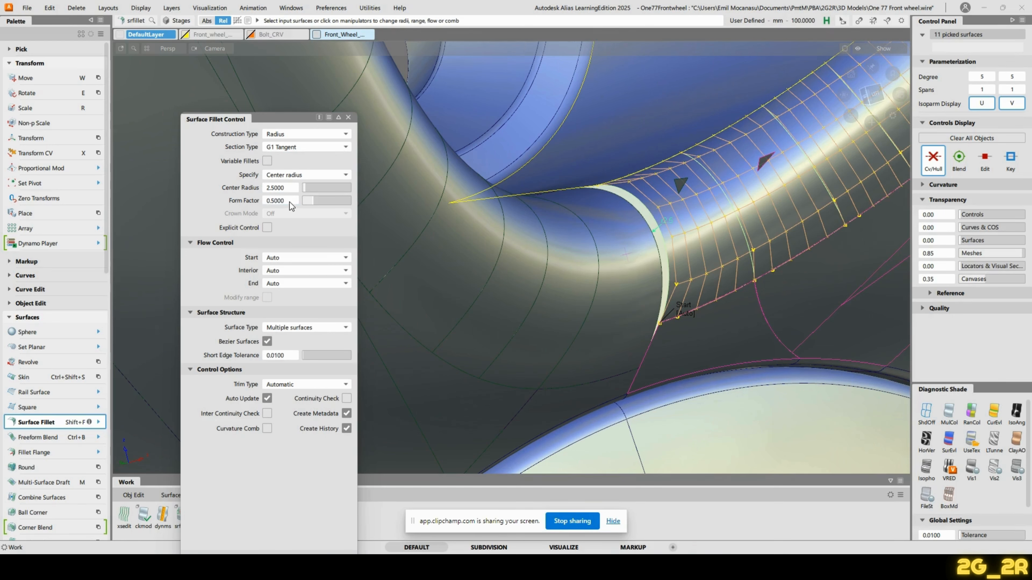
Step: Set the right rim fillet's form factor to 1 and change its section type to G2 Curvature
{"action": "left_click", "coordinate": [344, 201]}
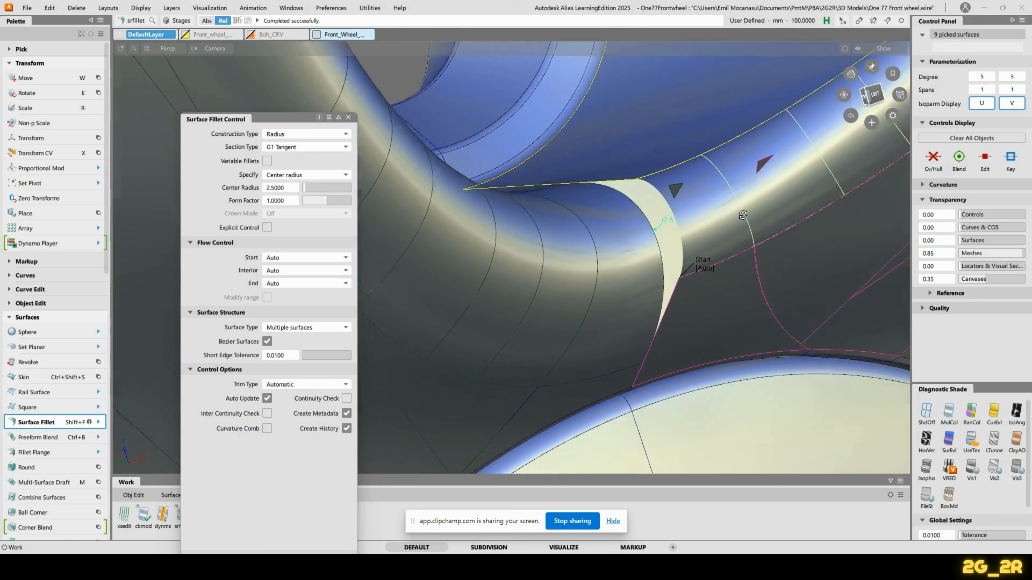
{"action": "left_click", "coordinate": [301, 146]}
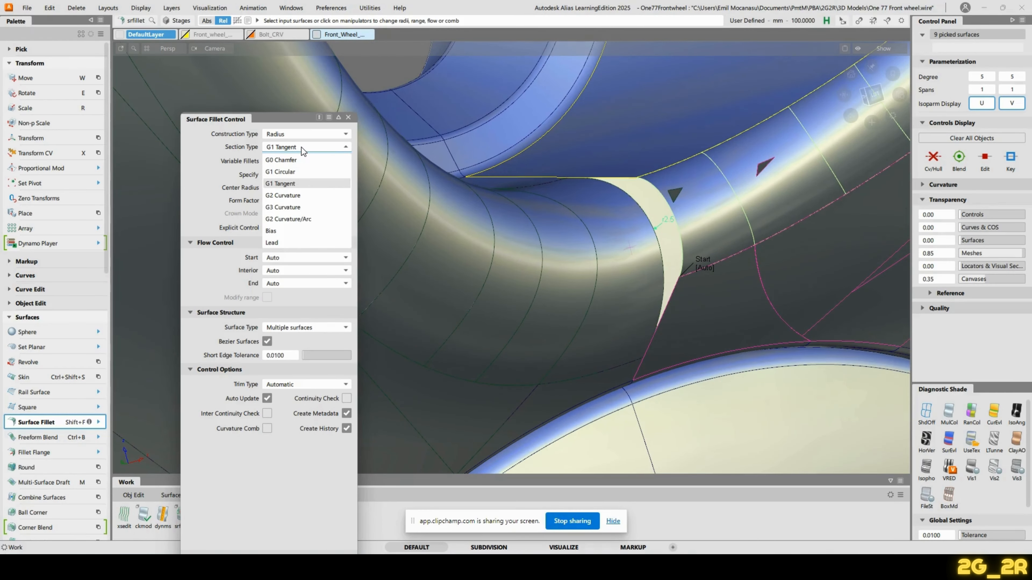
{"action": "left_click", "coordinate": [302, 198]}
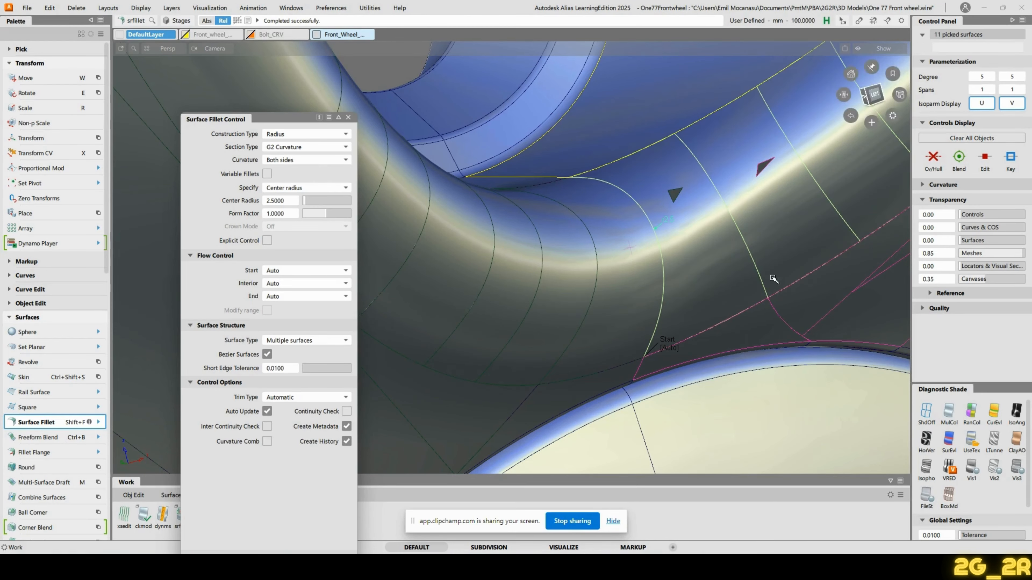
Step: Examine the G2 rim fillet's highlights and patch layout, first on the whole wheel and up close at the lower junction near the center cap
{"action": "left_click_drag", "start_coordinate": [771, 279], "coordinate": [712, 177], "text": "alt+shift"}
{"action": "scroll", "coordinate": [732, 210], "scroll_direction": "down", "scroll_amount": 5}
{"action": "middle_click_drag", "start_coordinate": [711, 177], "coordinate": [670, 234], "text": "alt+shift"}
{"action": "left_click_drag", "start_coordinate": [523, 234], "coordinate": [525, 258], "text": "ctrl+shift"}
{"action": "scroll", "coordinate": [575, 292], "scroll_direction": "down", "scroll_amount": 5}
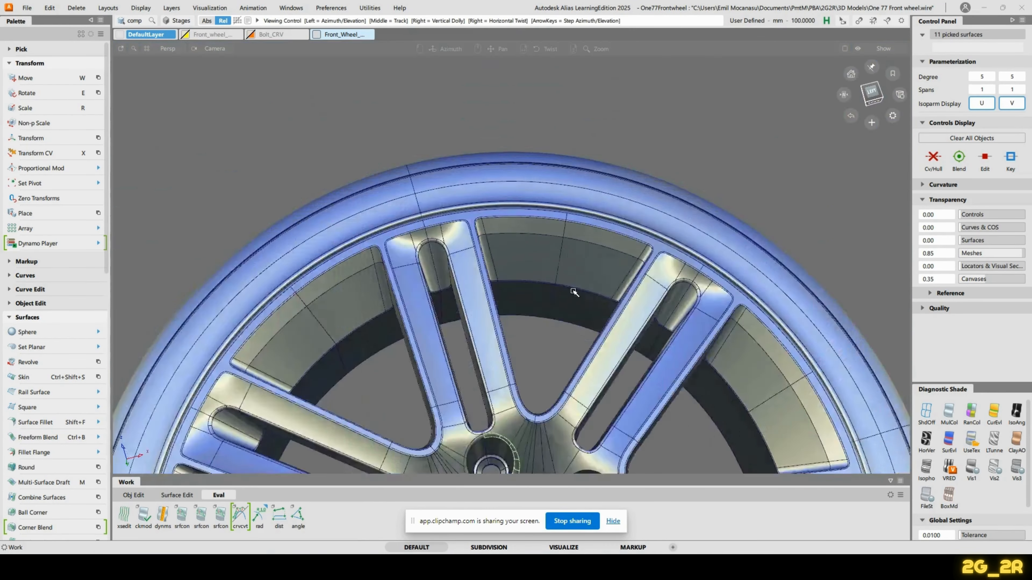
{"action": "middle_click_drag", "start_coordinate": [576, 293], "coordinate": [500, 279], "text": "alt+shift"}
{"action": "middle_click_drag", "start_coordinate": [474, 183], "coordinate": [468, 213], "text": "alt+shift"}
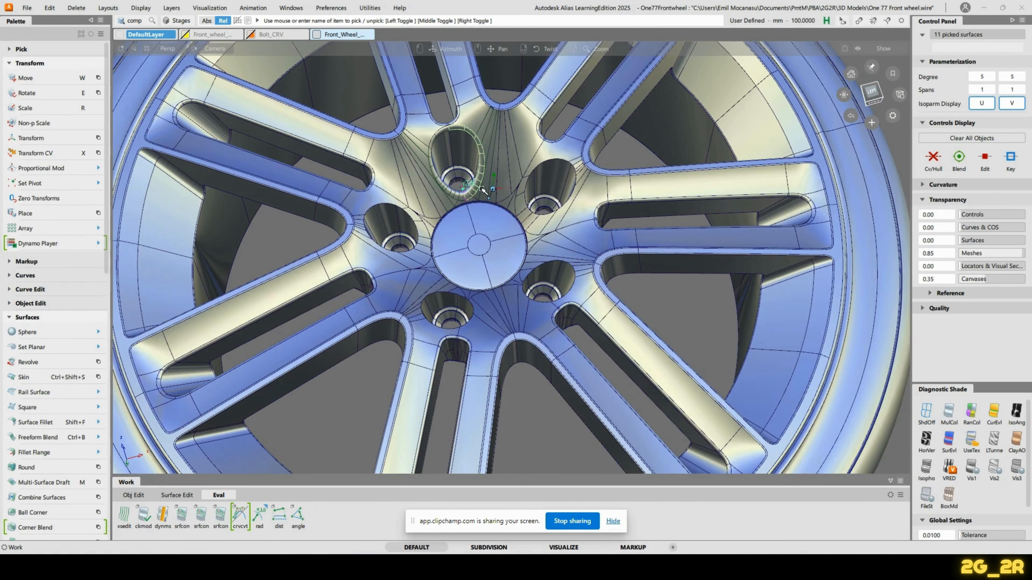
{"action": "left_click_drag", "start_coordinate": [593, 207], "coordinate": [565, 303], "text": "alt+shift"}
{"action": "right_click_drag", "start_coordinate": [565, 302], "coordinate": [532, 269], "text": "alt+shift"}
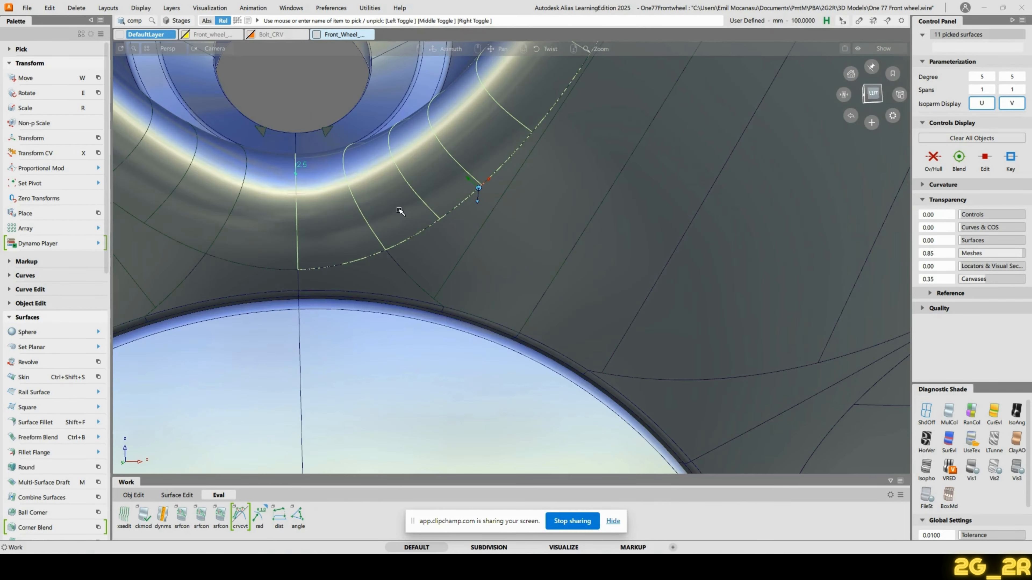
{"action": "left_click_drag", "start_coordinate": [401, 212], "coordinate": [352, 190], "text": "alt+shift"}
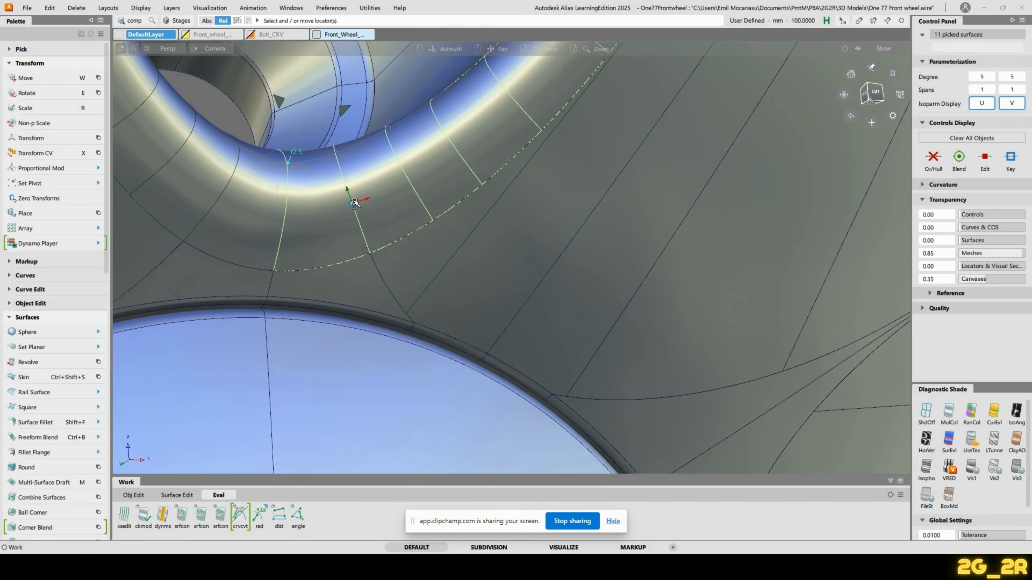
{"action": "left_click", "coordinate": [368, 237], "text": "alt+shift"}
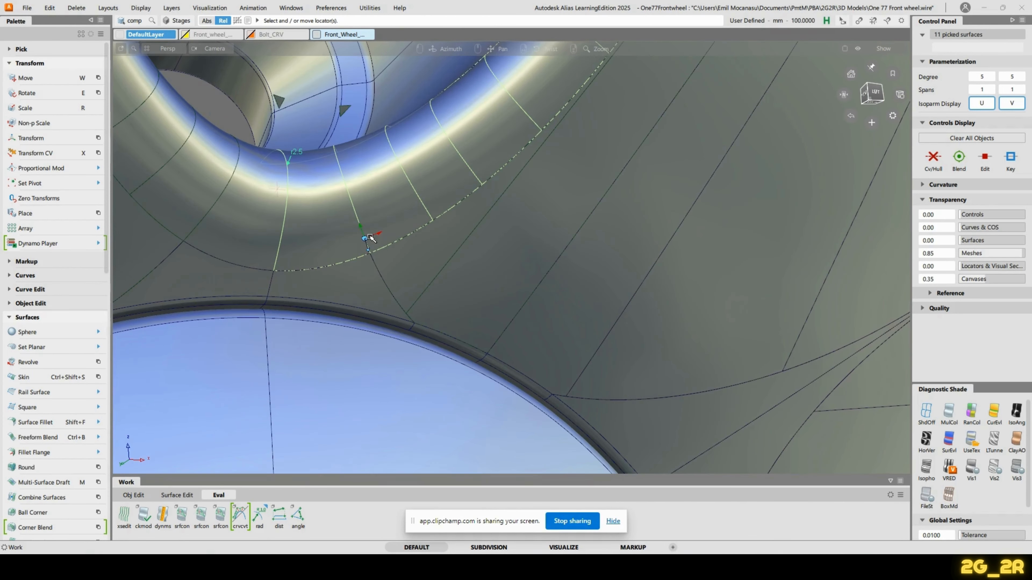
{"action": "left_click_drag", "start_coordinate": [368, 238], "coordinate": [378, 182], "text": "alt+shift"}
{"action": "middle_click_drag", "start_coordinate": [395, 132], "coordinate": [409, 215], "text": "alt+shift"}
{"action": "right_click_drag", "start_coordinate": [409, 215], "coordinate": [318, 252], "text": "alt+shift"}
{"action": "left_click_drag", "start_coordinate": [317, 252], "coordinate": [418, 281], "text": "alt+shift"}
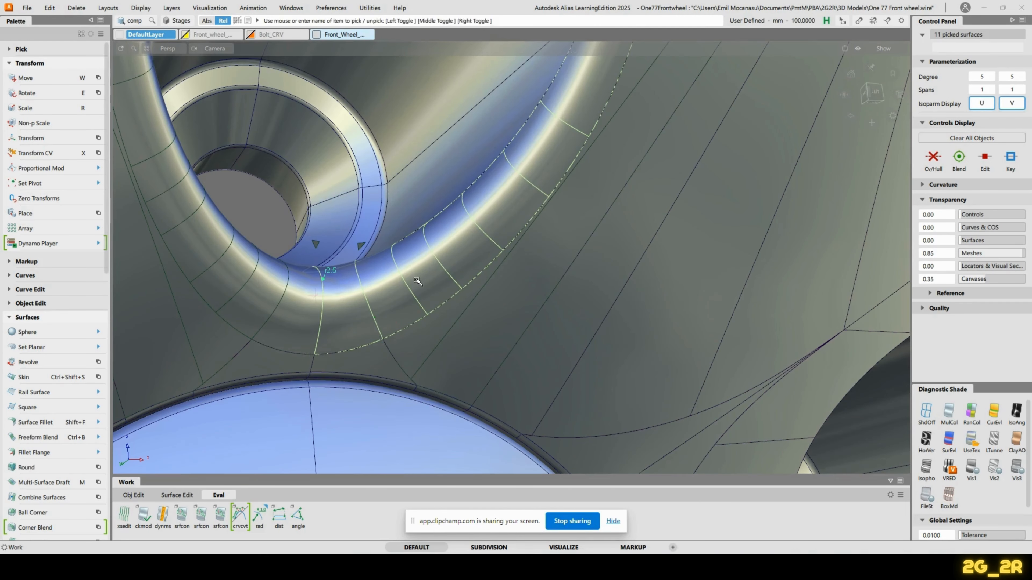
Step: Reopen the right rim fillet for editing, set its interior flow control to Default, and inspect the patch layout at its lower end
{"action": "double_click", "coordinate": [380, 303]}
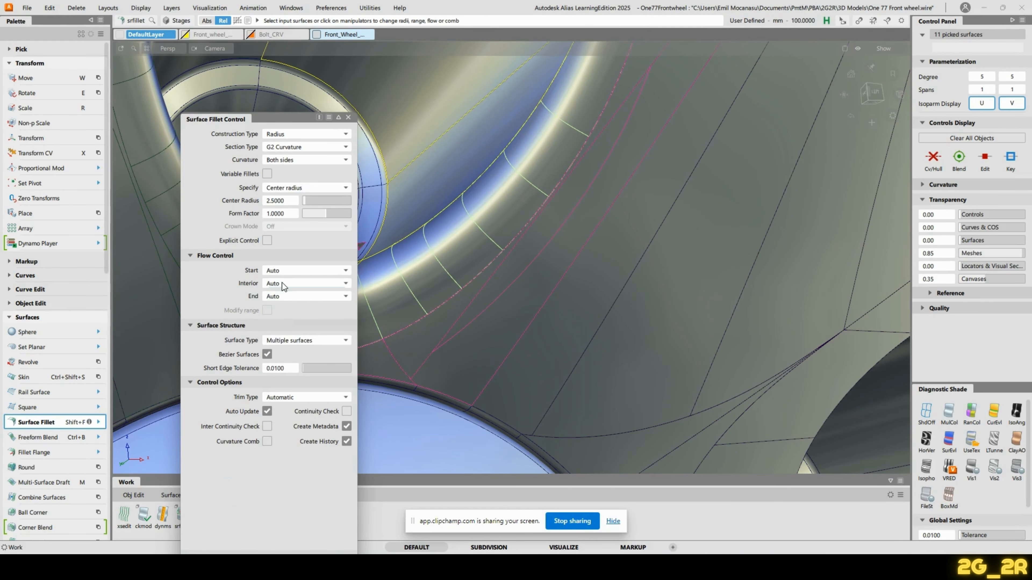
{"action": "left_click", "coordinate": [282, 283]}
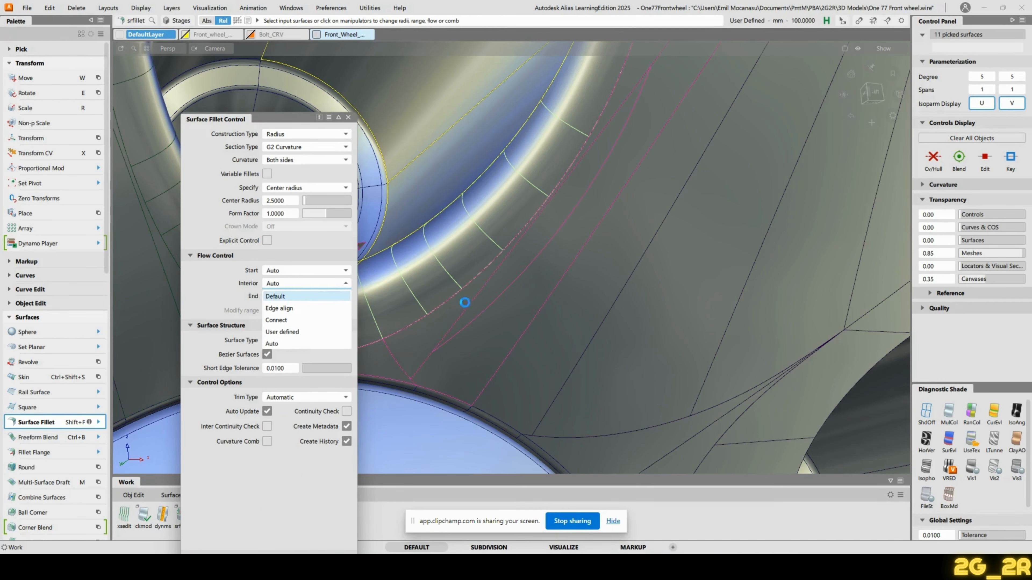
{"action": "middle_click_drag", "start_coordinate": [433, 285], "coordinate": [456, 272], "text": "alt+shift"}
{"action": "right_click_drag", "start_coordinate": [457, 272], "coordinate": [548, 224], "text": "alt+shift"}
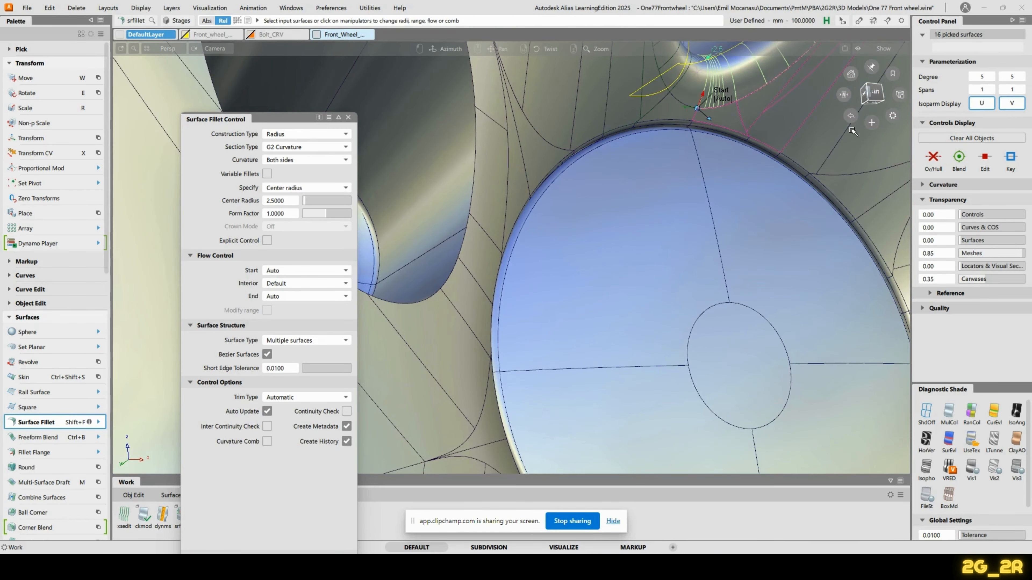
{"action": "middle_click_drag", "start_coordinate": [699, 110], "coordinate": [636, 330], "text": "alt+shift"}
{"action": "left_click_drag", "start_coordinate": [631, 264], "coordinate": [625, 310], "text": "alt+shift"}
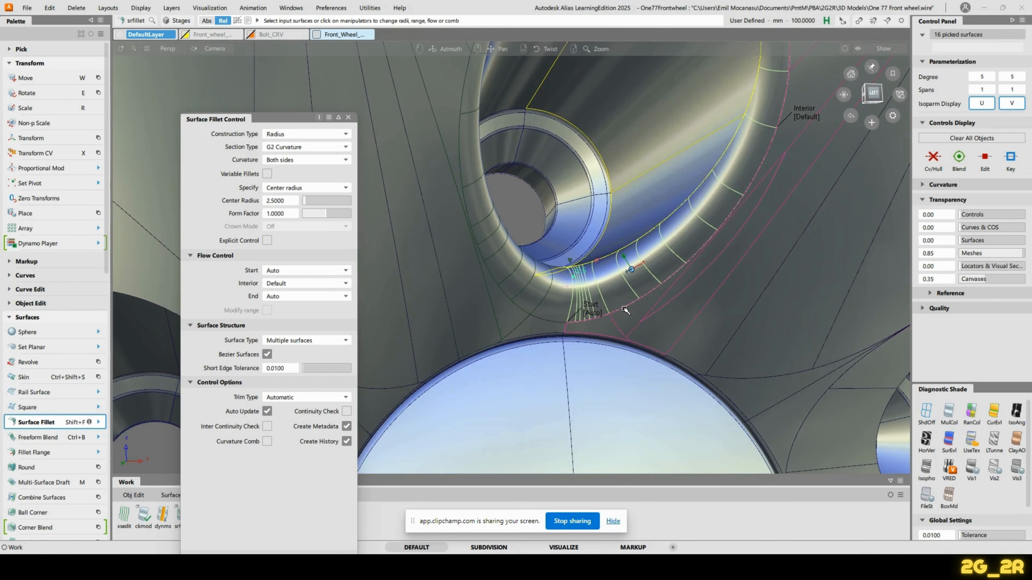
{"action": "left_click_drag", "start_coordinate": [619, 247], "coordinate": [581, 301], "text": "alt+shift"}
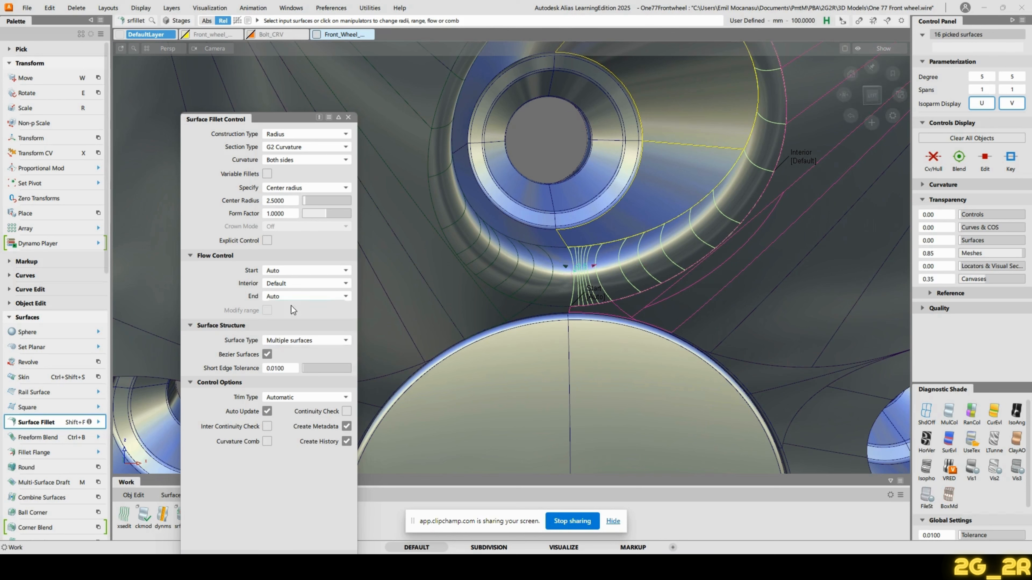
Step: Set the right rim fillet's interior flow control to Edge align and inspect how its patches line up along the rim
{"action": "left_click", "coordinate": [301, 284]}
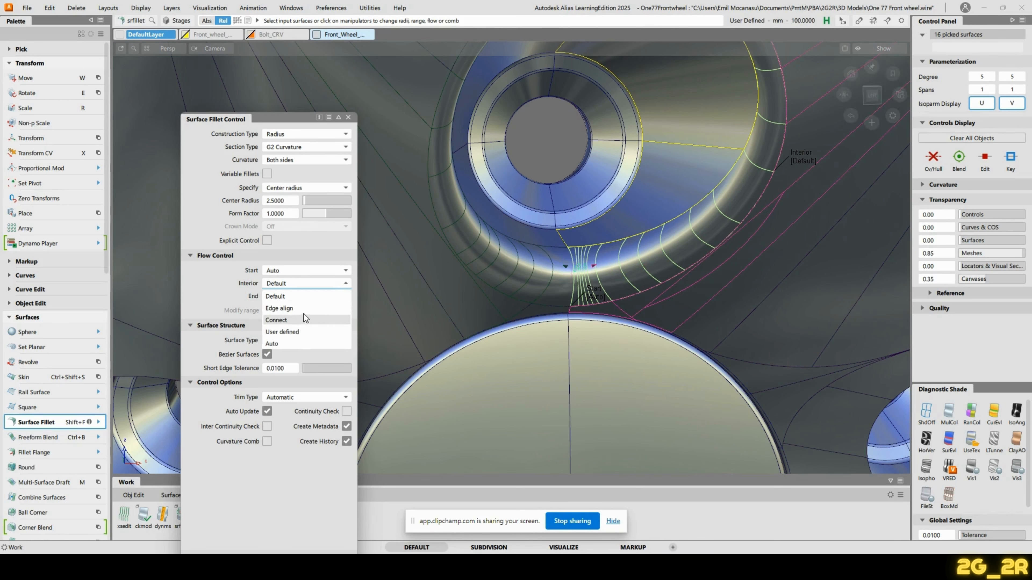
{"action": "left_click", "coordinate": [284, 308]}
{"action": "mouse_move", "coordinate": [626, 245]}
{"action": "left_mouse_down", "text": "alt+shift"}
{"action": "mouse_move", "coordinate": [595, 261]}
{"action": "mouse_move", "coordinate": [613, 239]}
{"action": "left_mouse_up", "text": "alt+shift"}
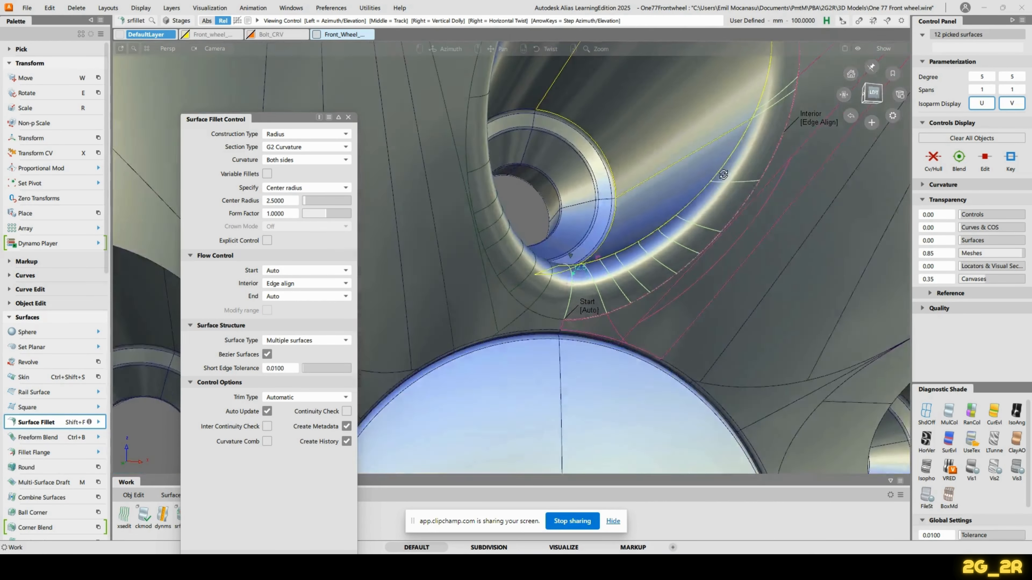
{"action": "middle_click_drag", "start_coordinate": [667, 183], "coordinate": [714, 179], "text": "alt+shift"}
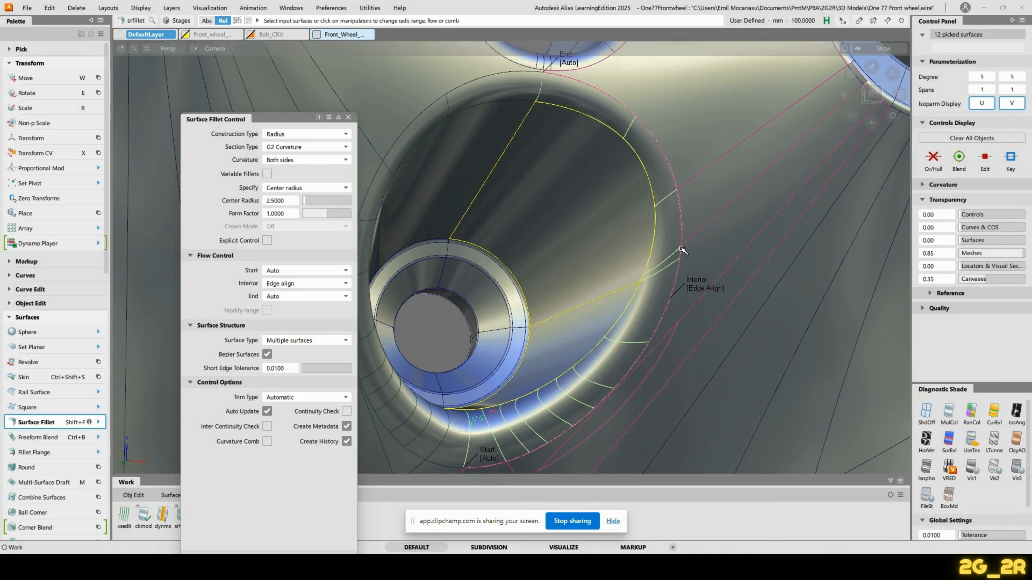
{"action": "left_click_drag", "start_coordinate": [673, 263], "coordinate": [605, 362], "text": "alt+shift"}
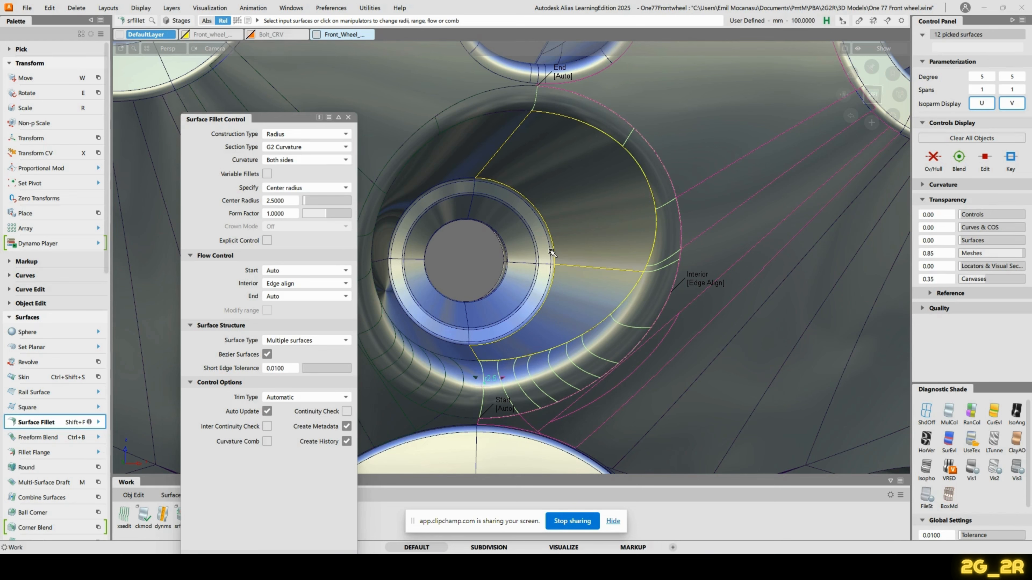
Step: Switch the right rim fillet's interior flow control to Default for comparison, and finally restore it to Auto
{"action": "left_click", "coordinate": [322, 286]}
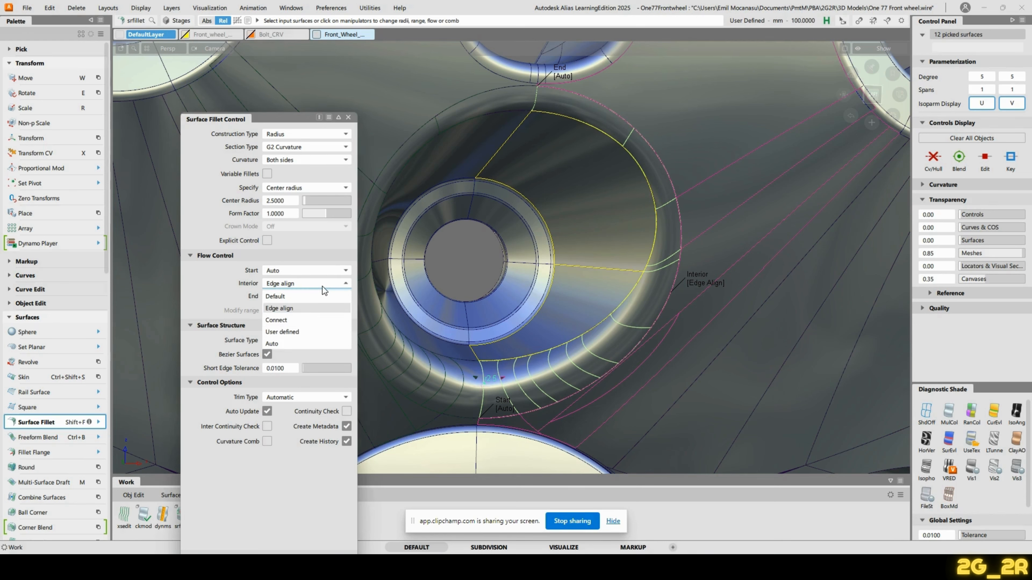
{"action": "left_click", "coordinate": [303, 296]}
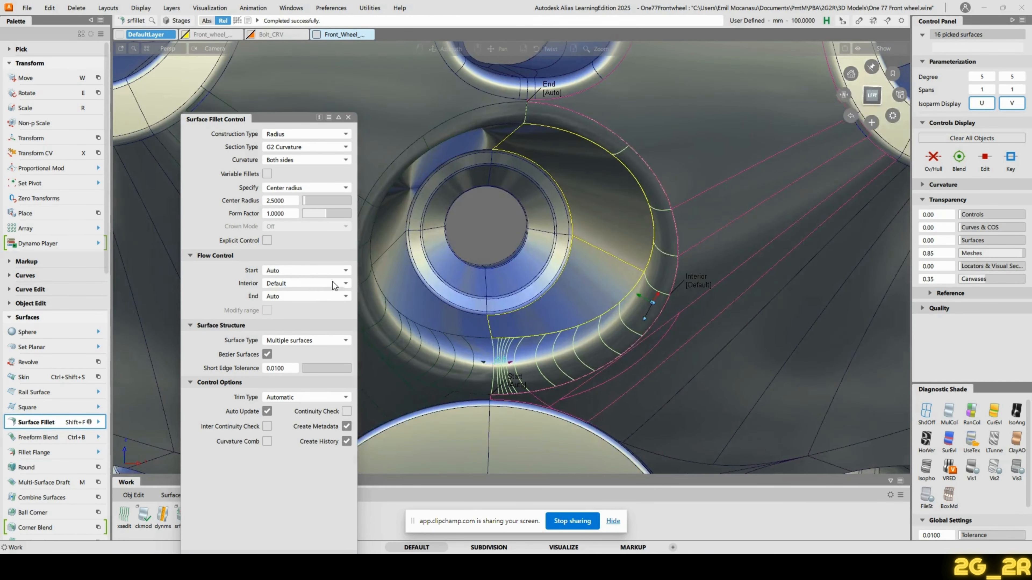
{"action": "left_click", "coordinate": [305, 283]}
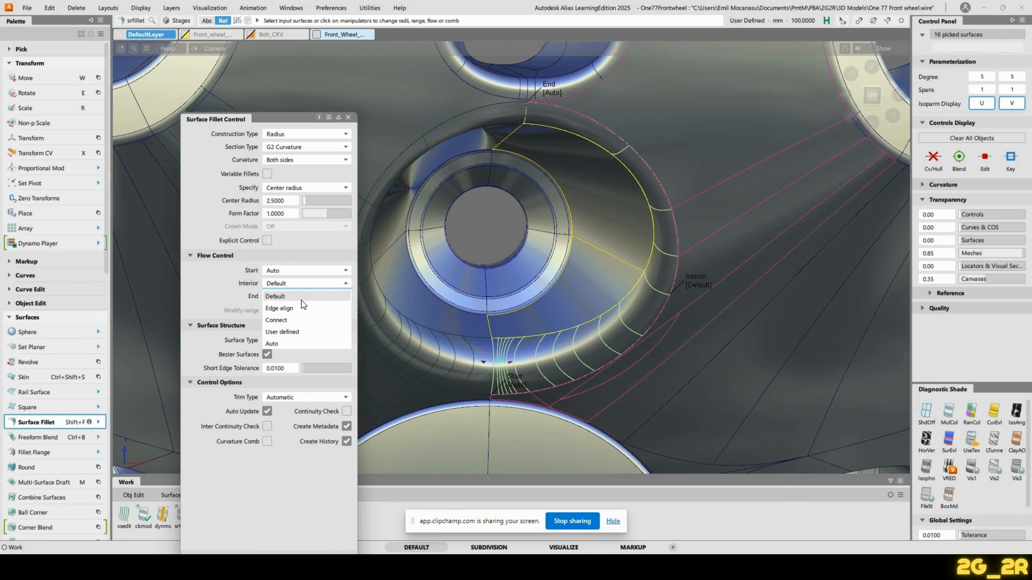
{"action": "left_click", "coordinate": [299, 342]}
{"action": "left_click_drag", "start_coordinate": [601, 376], "coordinate": [584, 343], "text": "alt+shift"}
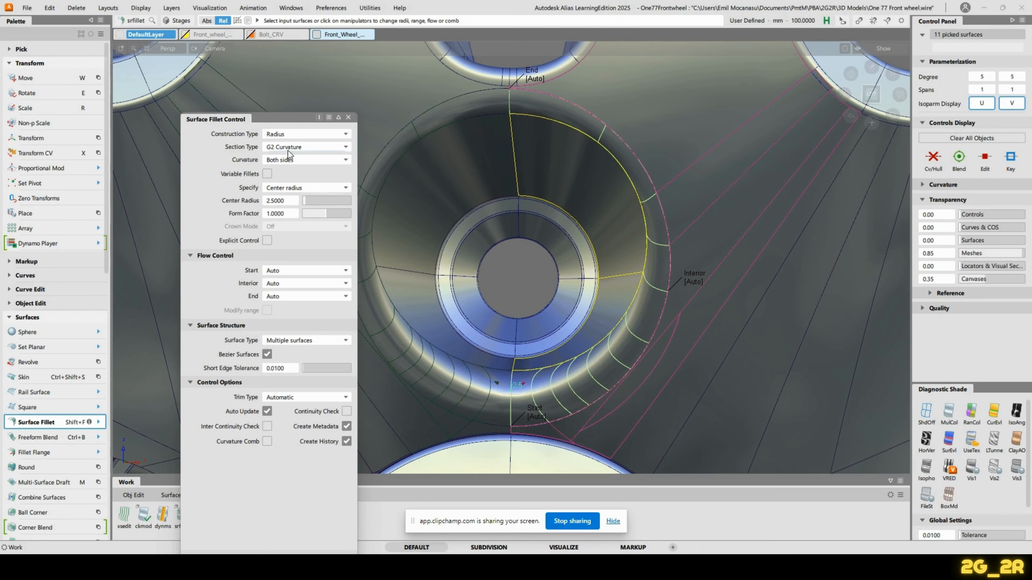
Step: Switch the right rim fillet's construction type to Arc (Chord) and inspect the fillet at its upper end
{"action": "left_click", "coordinate": [291, 135]}
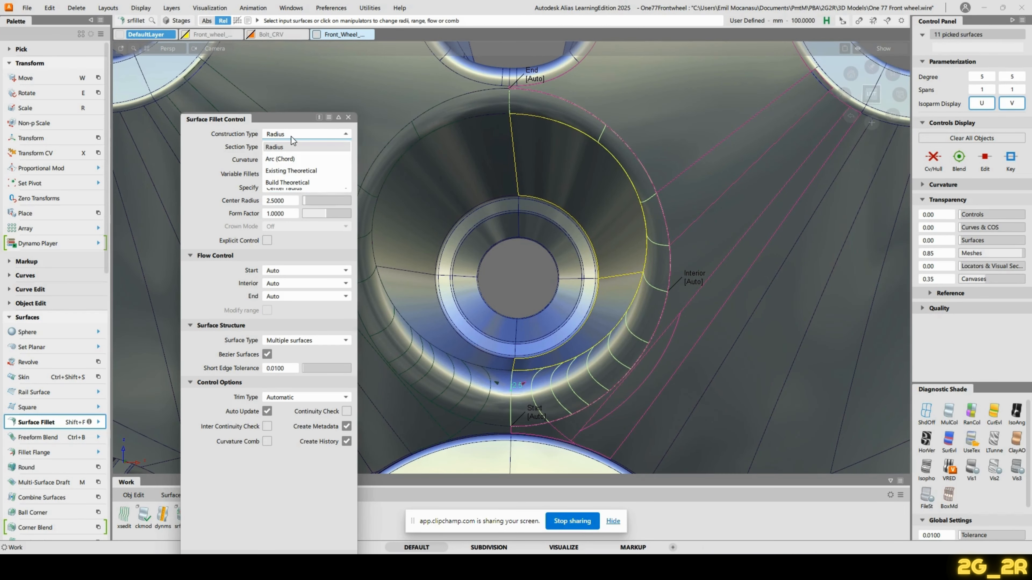
{"action": "left_click", "coordinate": [316, 160]}
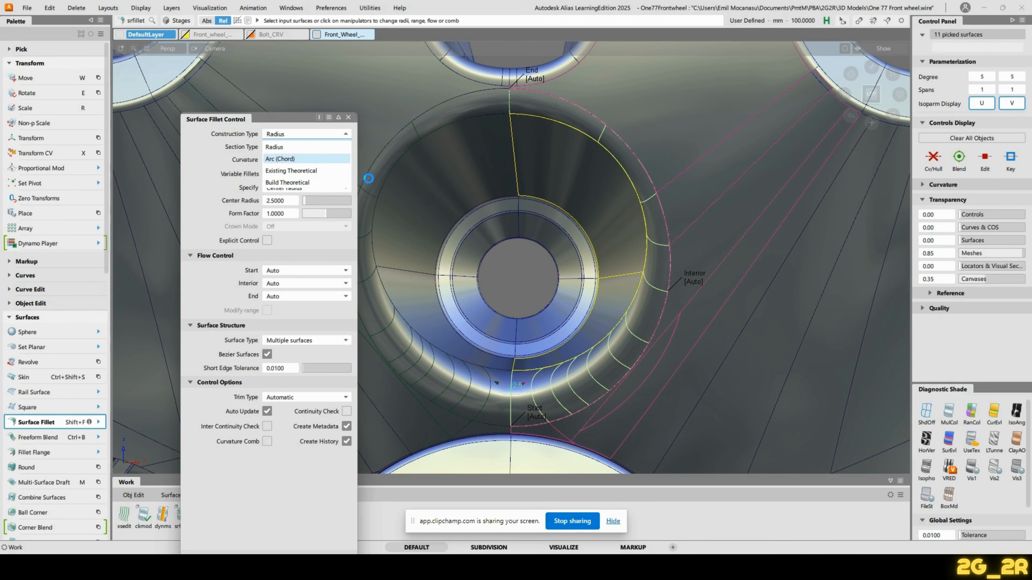
{"action": "left_click_drag", "start_coordinate": [646, 230], "coordinate": [649, 204], "text": "alt+shift"}
{"action": "left_click_drag", "start_coordinate": [579, 252], "coordinate": [632, 253], "text": "alt+shift"}
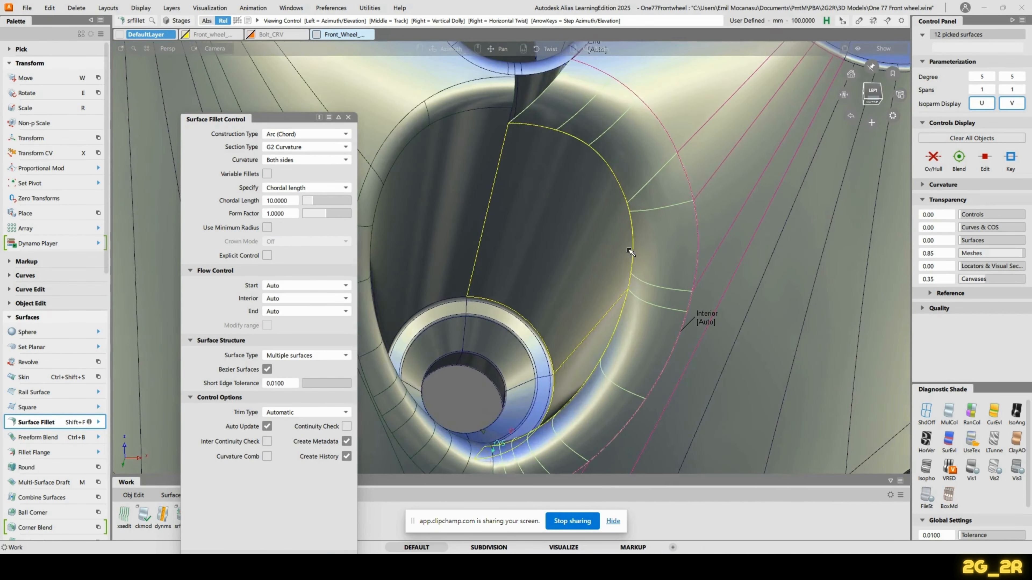
{"action": "mouse_move", "coordinate": [630, 280]}
{"action": "middle_mouse_down", "text": "alt+shift"}
{"action": "mouse_move", "coordinate": [636, 250]}
{"action": "mouse_move", "coordinate": [629, 273]}
{"action": "middle_mouse_up", "text": "alt+shift"}
{"action": "mouse_move", "coordinate": [629, 328]}
{"action": "left_mouse_down", "text": "alt+shift"}
{"action": "mouse_move", "coordinate": [646, 339]}
{"action": "mouse_move", "coordinate": [623, 346]}
{"action": "mouse_move", "coordinate": [630, 339]}
{"action": "mouse_move", "coordinate": [555, 306]}
{"action": "mouse_move", "coordinate": [569, 268]}
{"action": "mouse_move", "coordinate": [640, 185]}
{"action": "mouse_move", "coordinate": [654, 203]}
{"action": "mouse_move", "coordinate": [626, 171]}
{"action": "mouse_move", "coordinate": [611, 184]}
{"action": "left_mouse_up", "text": "alt+shift"}
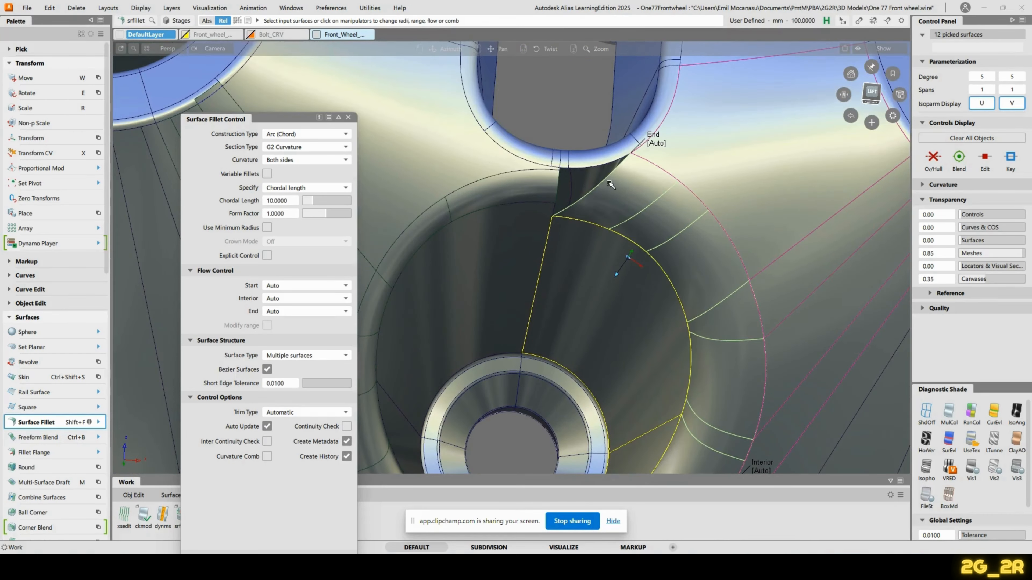
{"action": "middle_click_drag", "start_coordinate": [615, 304], "coordinate": [615, 284], "text": "alt+shift"}
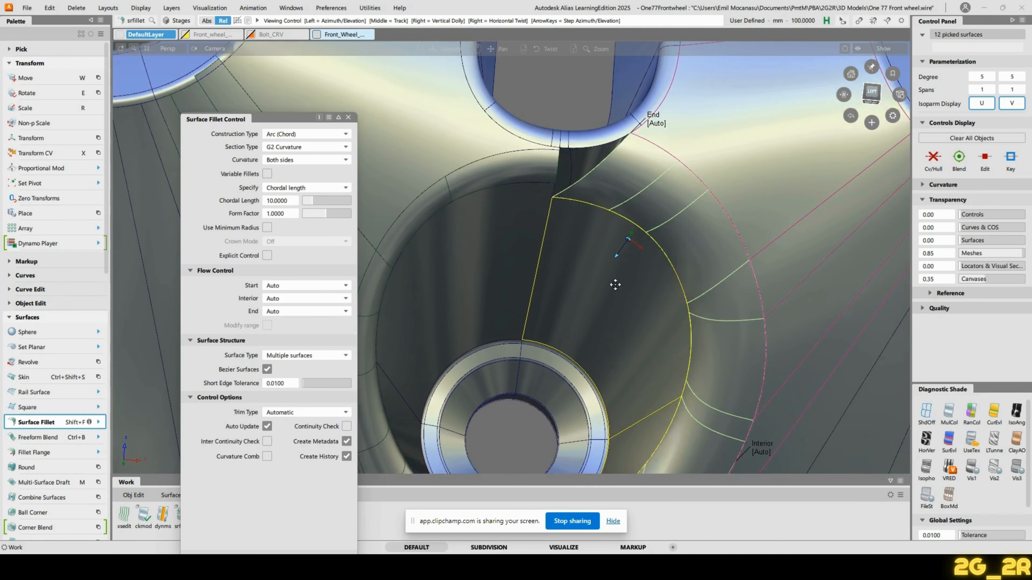
Step: Try chordal lengths of 8 mm and 5 mm on the right rim fillet, checking its upper end
{"action": "double_click", "coordinate": [290, 200]}
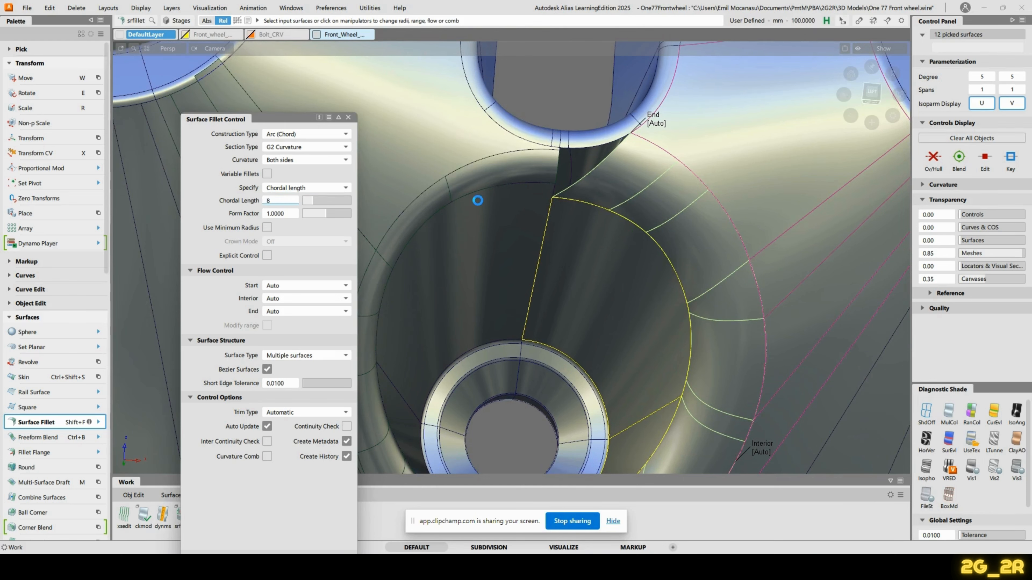
{"action": "key", "text": "Return"}
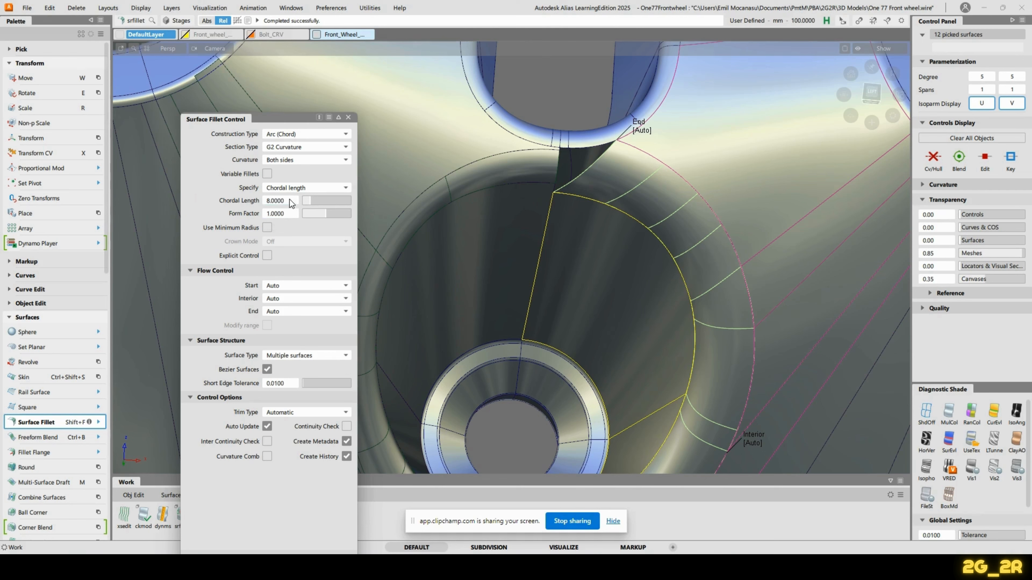
{"action": "double_click", "coordinate": [289, 199]}
{"action": "type", "text": "5"}
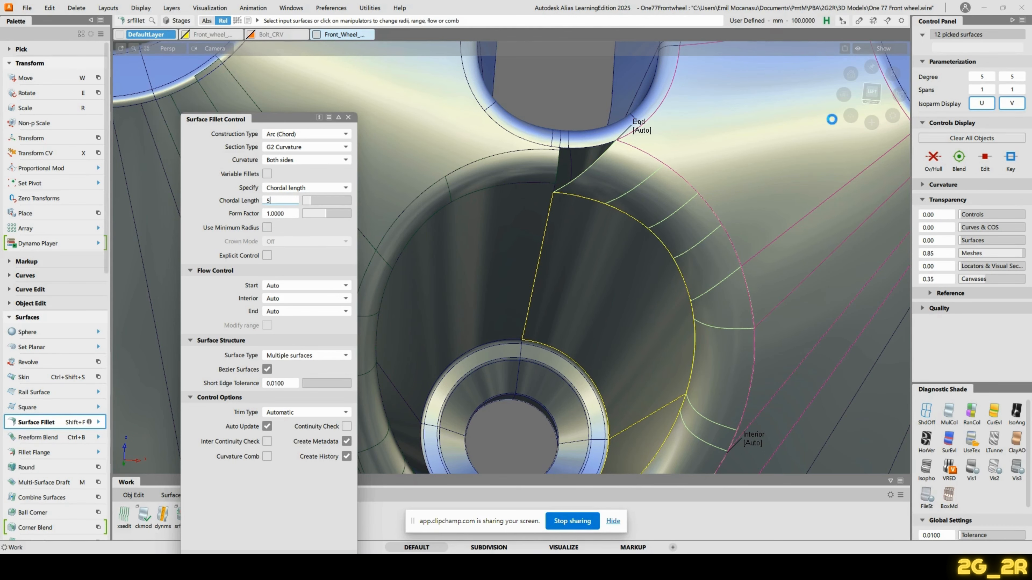
{"action": "key", "text": "Return"}
{"action": "left_click_drag", "start_coordinate": [615, 164], "coordinate": [615, 253], "text": "alt+shift"}
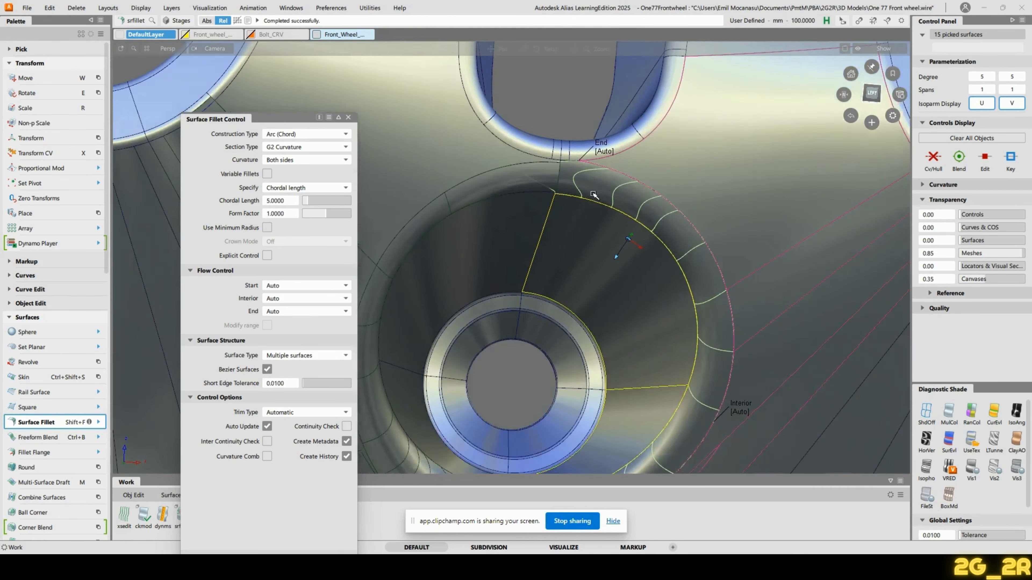
Step: Set the right rim fillet's chordal length to 3 mm and inspect the fillet all along the bolt hole's rim
{"action": "double_click", "coordinate": [286, 200]}
{"action": "type", "text": "3"}
{"action": "key", "text": "Return"}
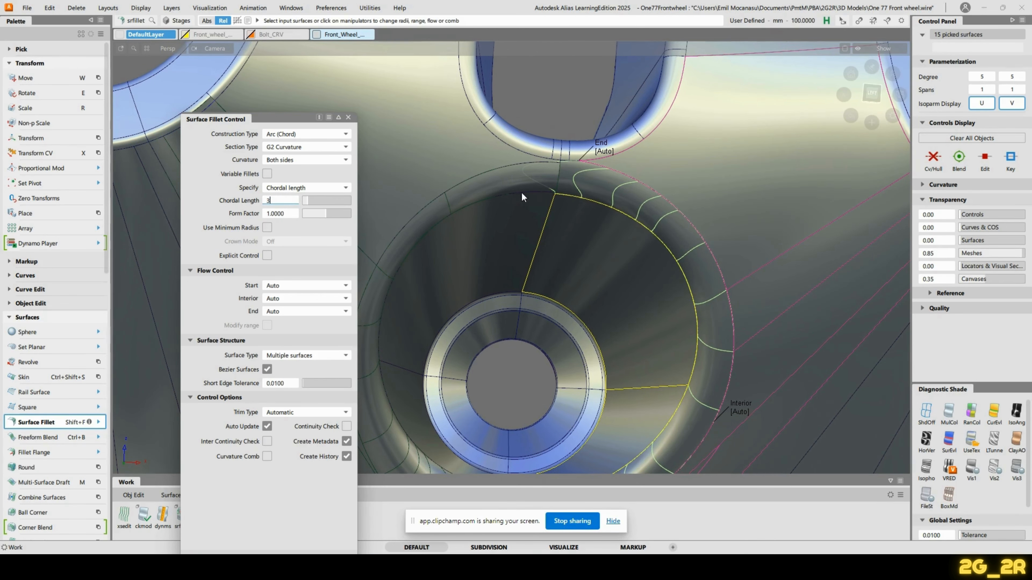
{"action": "left_click_drag", "start_coordinate": [643, 321], "coordinate": [642, 283], "text": "alt+shift"}
{"action": "left_click_drag", "start_coordinate": [609, 326], "coordinate": [570, 400], "text": "alt+shift"}
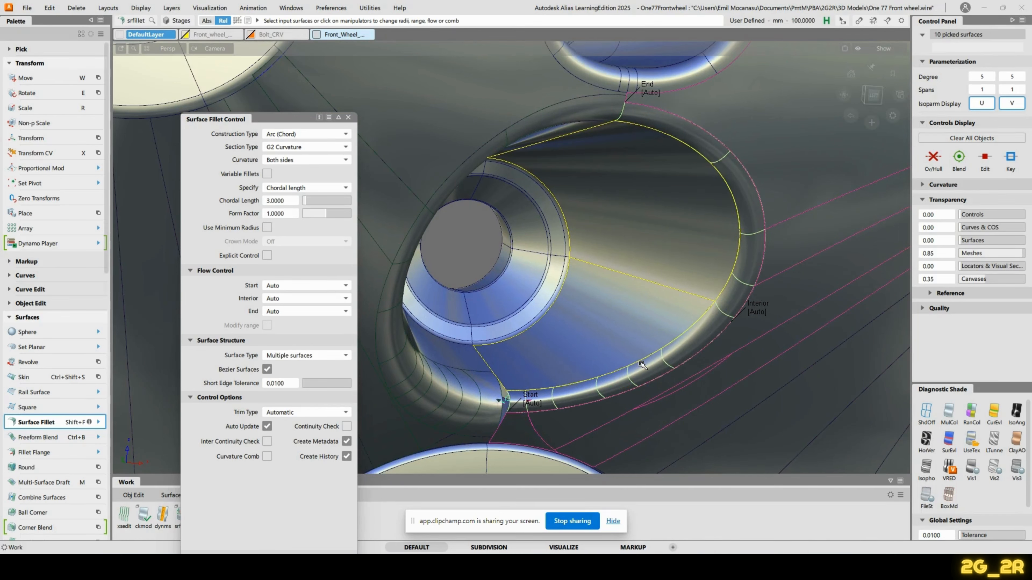
{"action": "left_click_drag", "start_coordinate": [655, 381], "coordinate": [573, 257], "text": "alt+shift"}
{"action": "left_click_drag", "start_coordinate": [429, 268], "coordinate": [422, 226], "text": "alt+shift"}
{"action": "right_click_drag", "start_coordinate": [463, 205], "coordinate": [471, 197], "text": "alt+shift"}
{"action": "left_click_drag", "start_coordinate": [472, 198], "coordinate": [648, 364], "text": "alt+shift"}
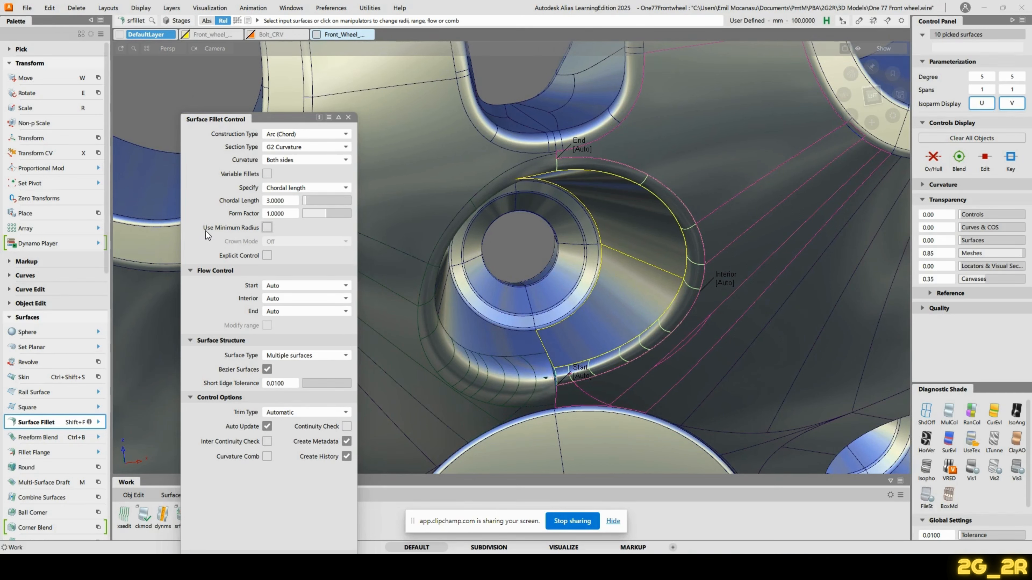
Step: Enable a minimum radius of 2.5 mm for the right rim fillet and inspect its upper junction with the left fillet
{"action": "left_click", "coordinate": [268, 228]}
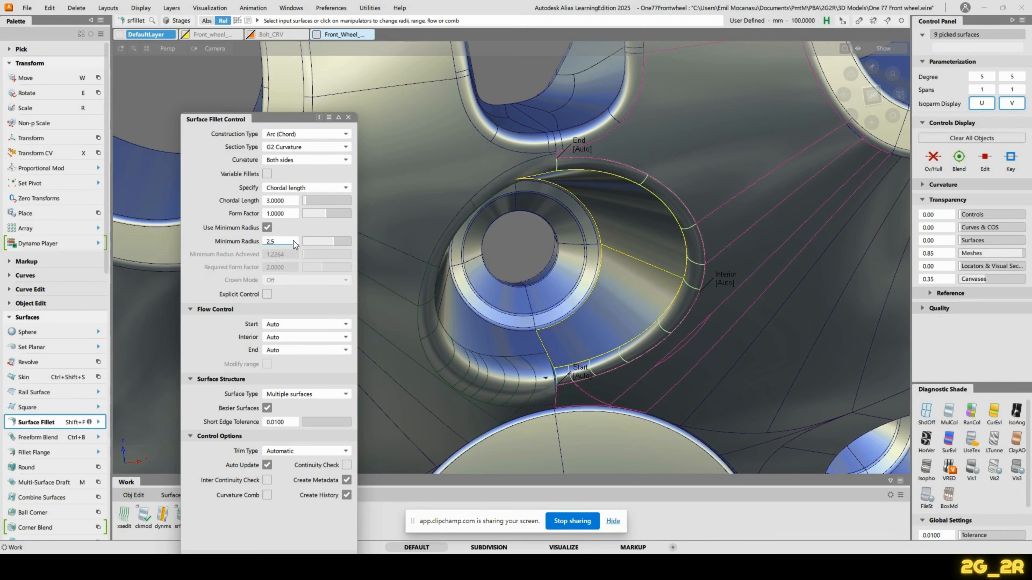
{"action": "key", "text": "Return"}
{"action": "left_click_drag", "start_coordinate": [641, 265], "coordinate": [574, 225], "text": "alt+shift"}
{"action": "middle_click_drag", "start_coordinate": [574, 225], "coordinate": [577, 334], "text": "alt+shift"}
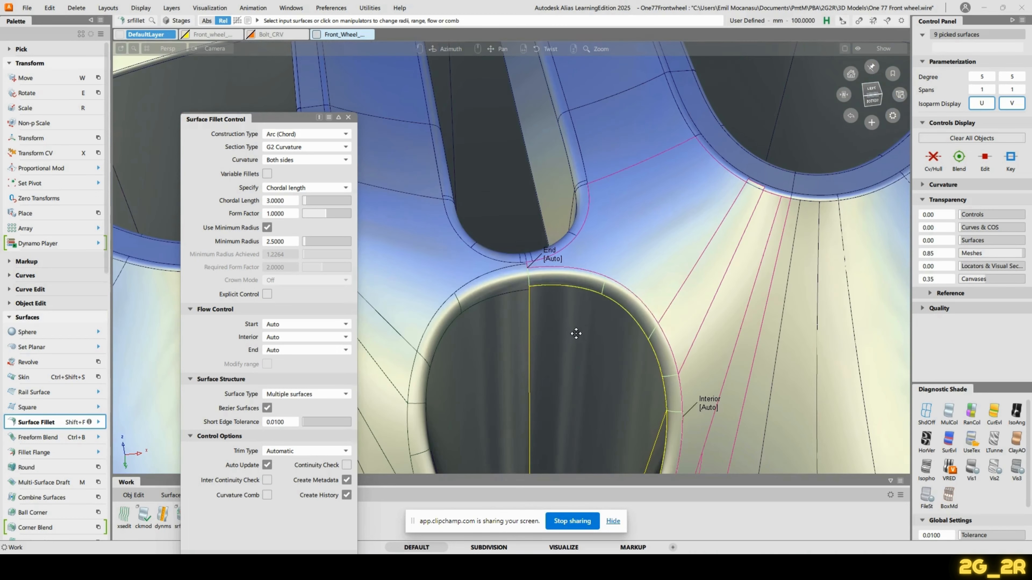
{"action": "left_click", "coordinate": [540, 300], "text": "alt+shift"}
{"action": "left_click_drag", "start_coordinate": [513, 325], "coordinate": [592, 343], "text": "alt+shift"}
{"action": "right_click_drag", "start_coordinate": [592, 343], "coordinate": [592, 302], "text": "alt+shift"}
{"action": "middle_click_drag", "start_coordinate": [550, 250], "coordinate": [552, 335], "text": "alt+shift"}
{"action": "left_click", "coordinate": [527, 300], "text": "alt+shift"}
{"action": "left_click_drag", "start_coordinate": [523, 352], "coordinate": [567, 289], "text": "alt+shift"}
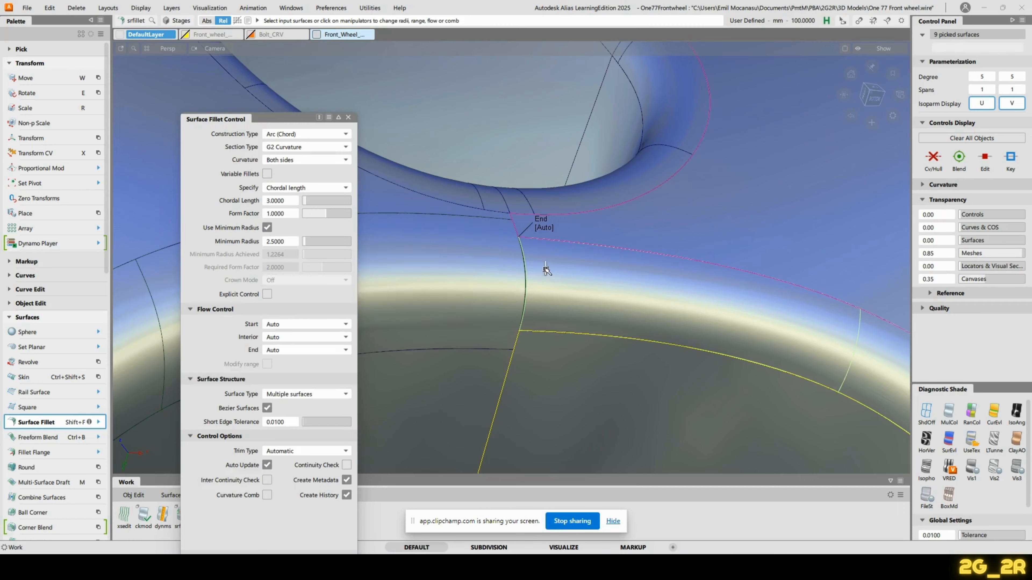
Step: Close the fillet settings and measure the distance between the two ends of the left rim fillet's edge at the upper junction
{"action": "key", "text": "shift+f"}
{"action": "left_click_drag", "start_coordinate": [474, 206], "coordinate": [547, 227], "text": "alt+shift"}
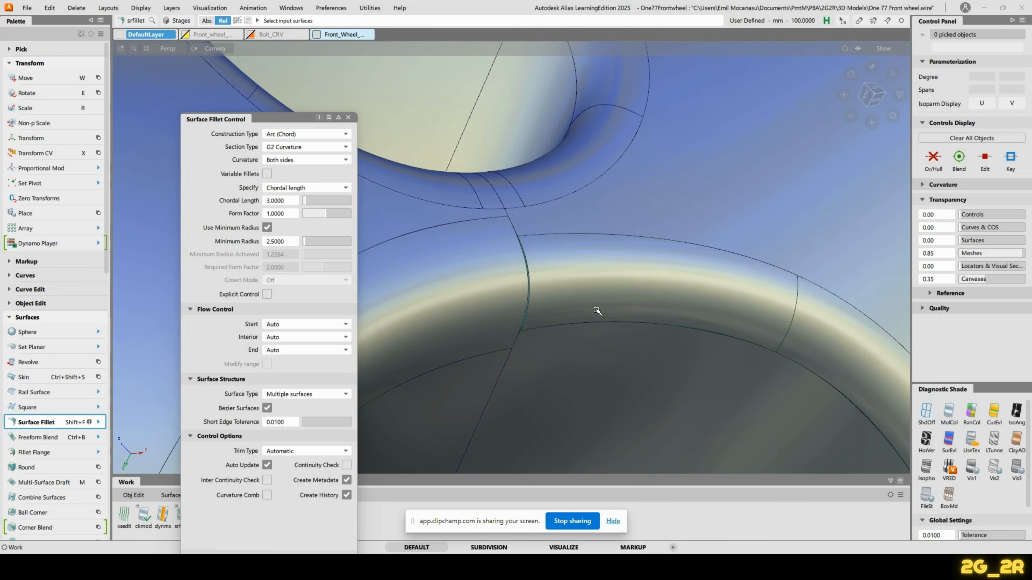
{"action": "left_click", "coordinate": [348, 118]}
{"action": "left_click", "coordinate": [279, 515]}
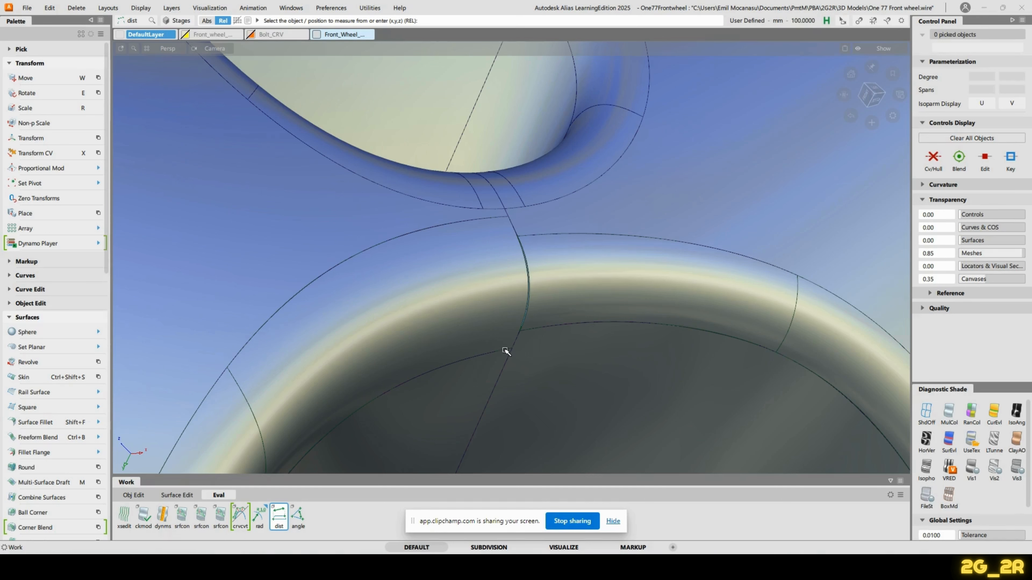
{"action": "left_click", "coordinate": [526, 235], "text": "ctrl+alt"}
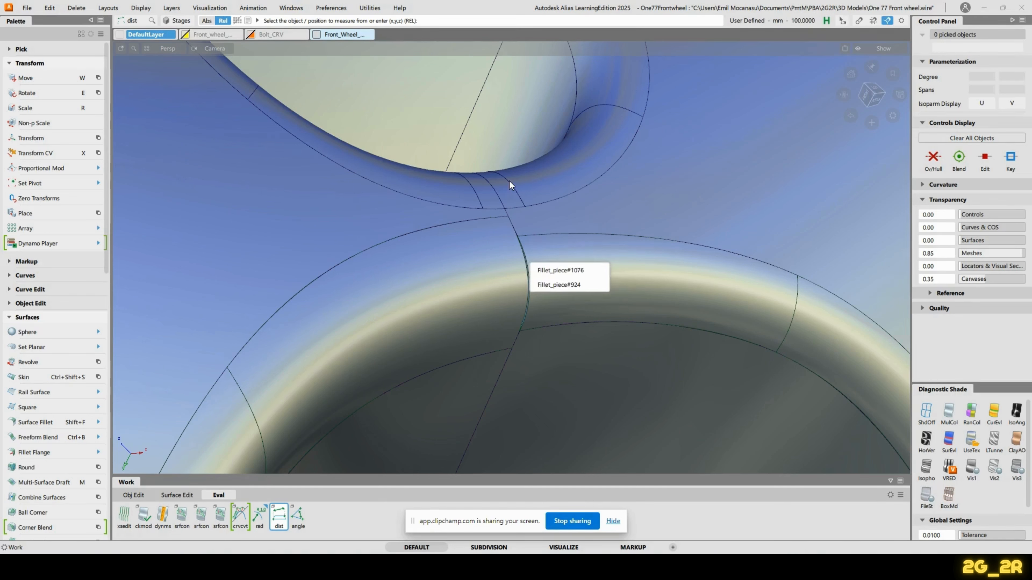
{"action": "left_click", "coordinate": [563, 285]}
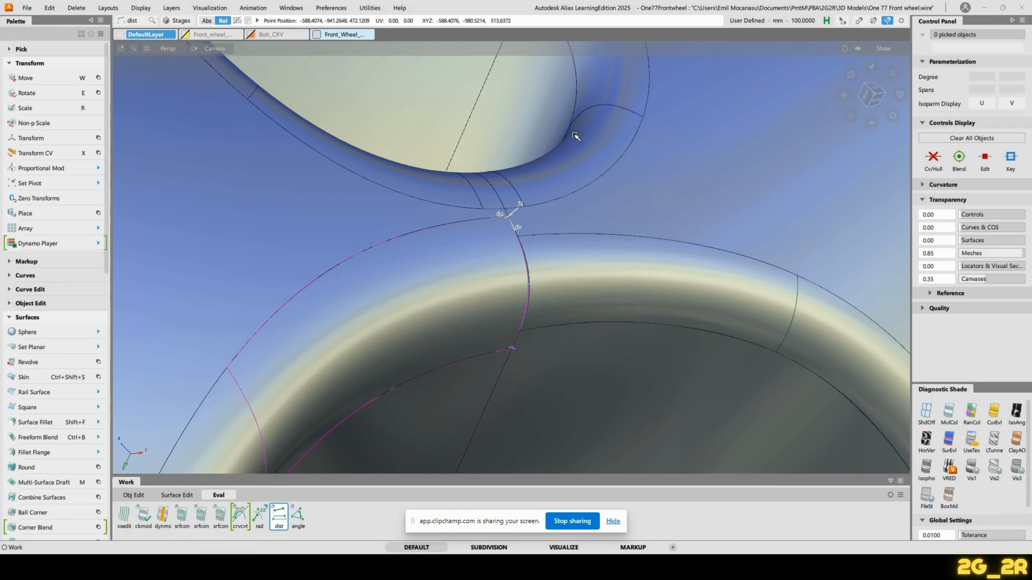
{"action": "left_click", "coordinate": [529, 299], "text": "ctrl+alt"}
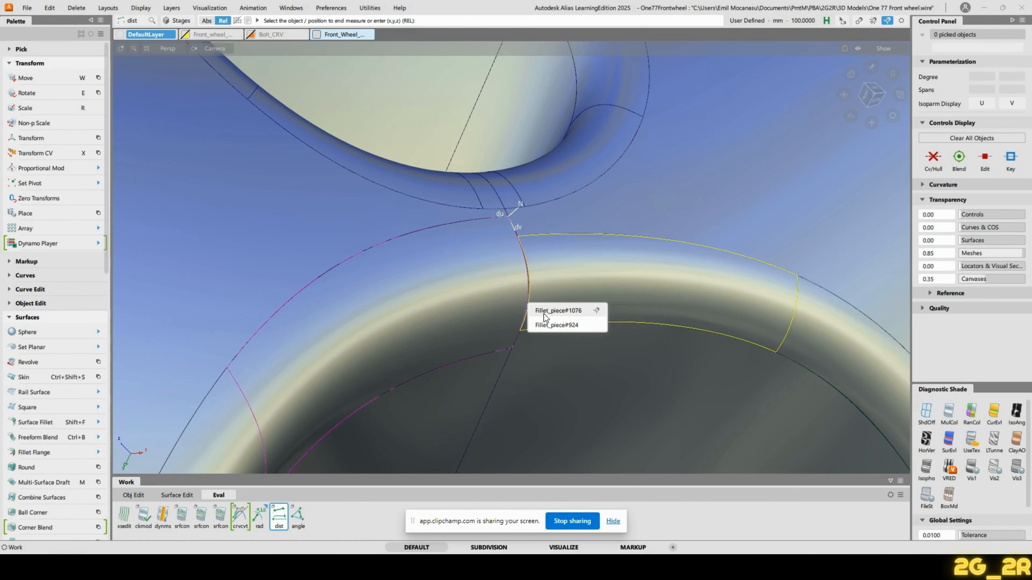
{"action": "left_click", "coordinate": [598, 325]}
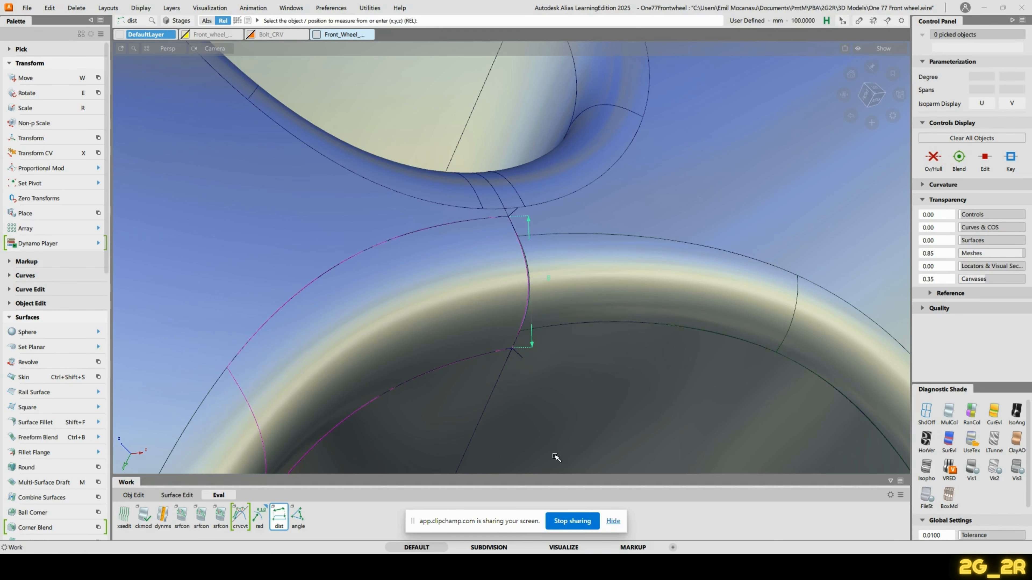
Step: Reopen the right rim fillet for editing, set its chordal length to 4.2 mm, and inspect the match at the upper junction
{"action": "left_click_drag", "start_coordinate": [599, 309], "coordinate": [555, 329], "text": "alt+shift"}
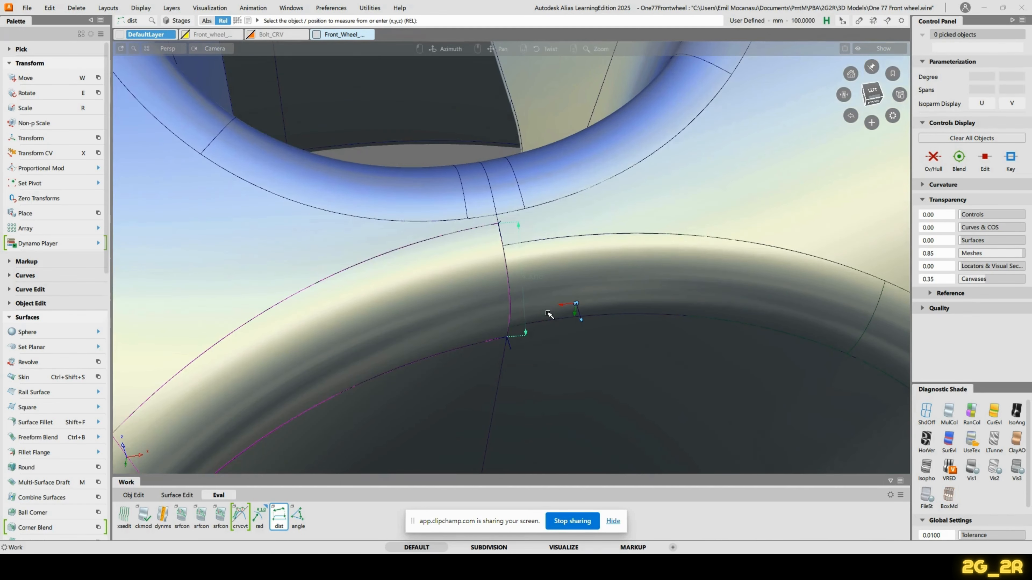
{"action": "left_click_drag", "start_coordinate": [543, 285], "coordinate": [569, 264], "text": "alt+shift"}
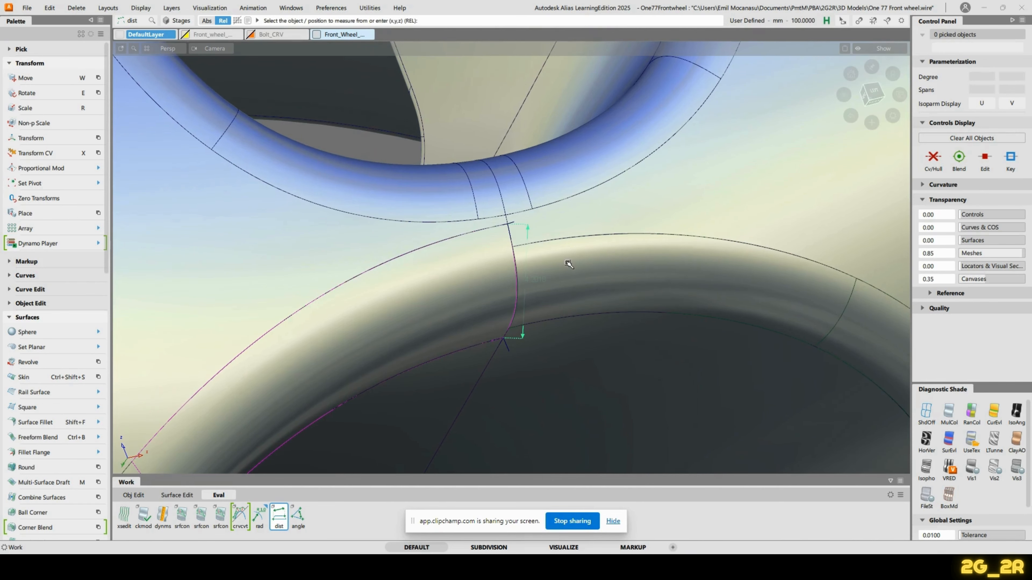
{"action": "key", "text": "shift+f"}
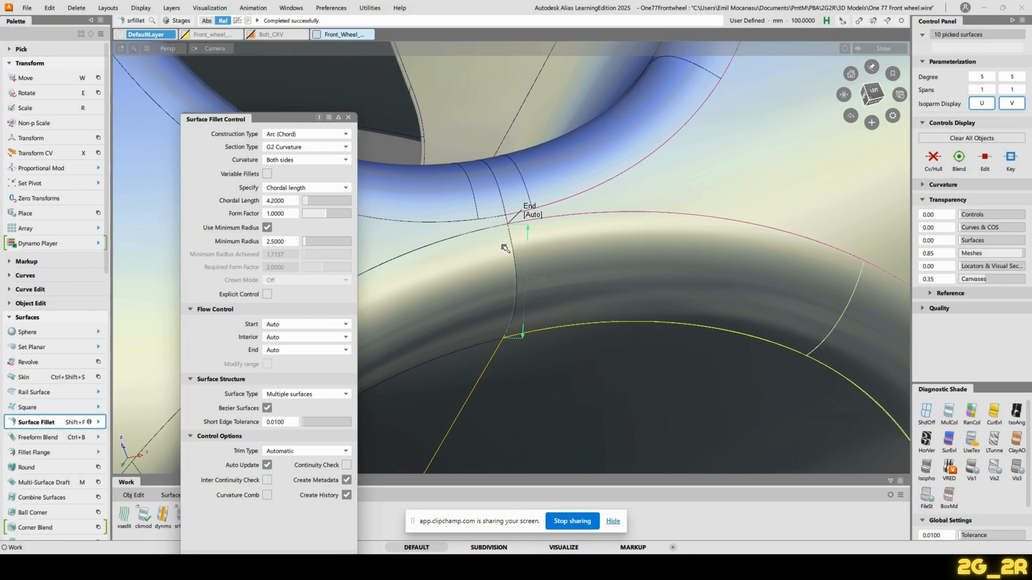
{"action": "left_click_drag", "start_coordinate": [503, 246], "coordinate": [493, 282], "text": "alt+shift"}
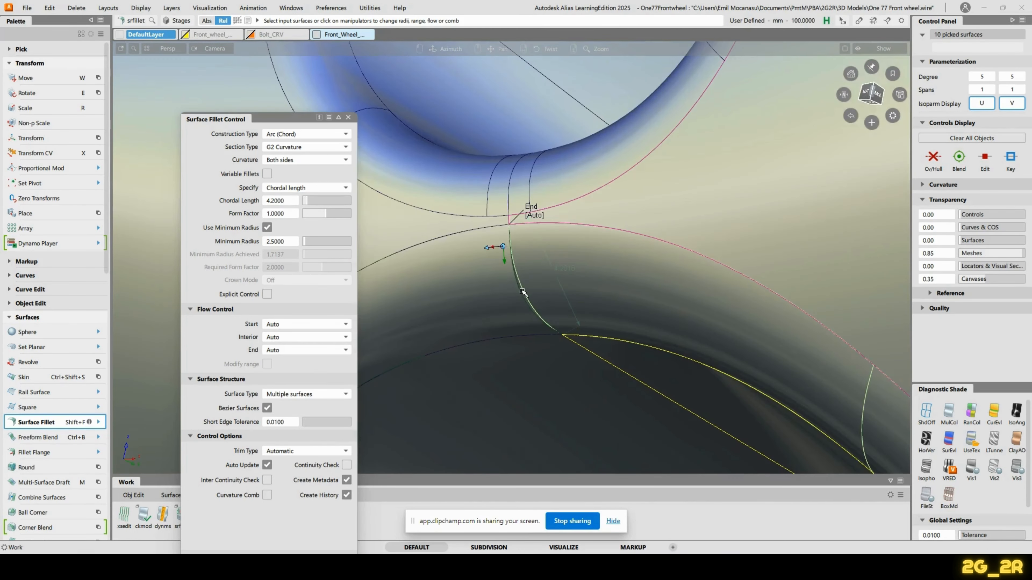
{"action": "left_click_drag", "start_coordinate": [595, 311], "coordinate": [333, 271], "text": "alt+shift"}
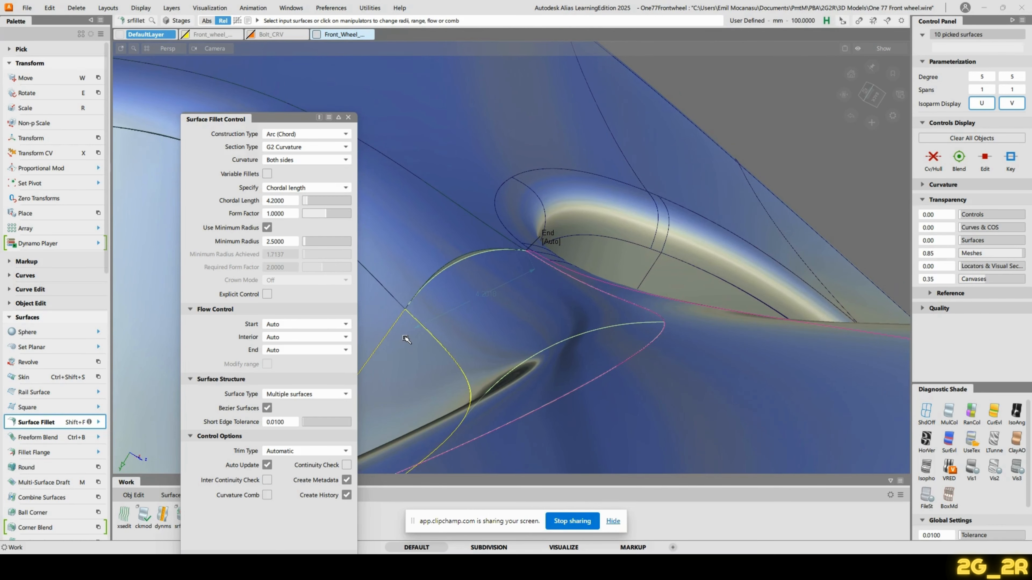
{"action": "left_click_drag", "start_coordinate": [484, 281], "coordinate": [481, 292], "text": "alt+shift"}
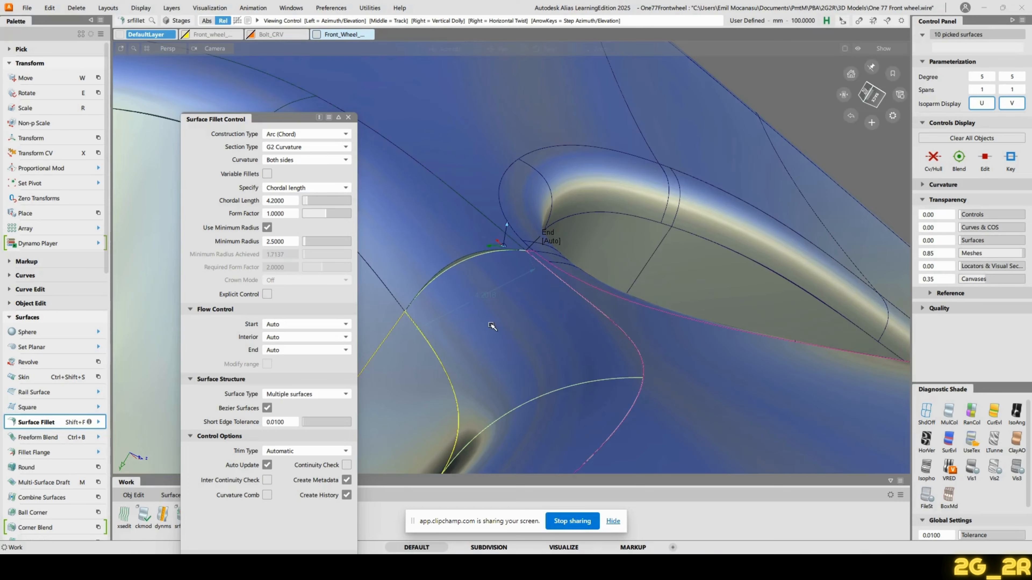
{"action": "left_click_drag", "start_coordinate": [362, 304], "coordinate": [434, 344], "text": "alt+shift"}
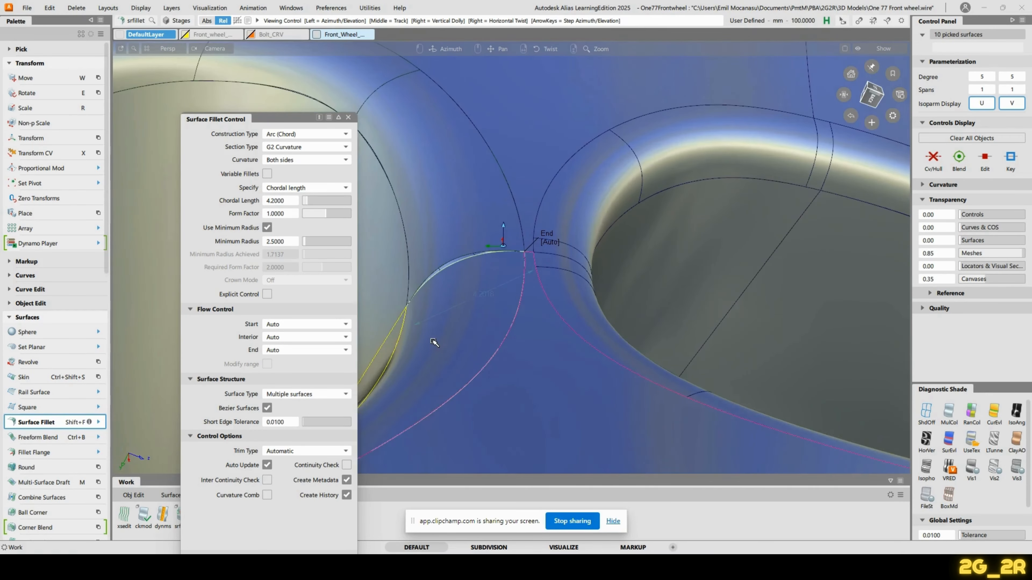
Step: Refine the right rim fillet's chordal length to 4.2018 mm
{"action": "right_click_drag", "start_coordinate": [433, 344], "coordinate": [463, 345], "text": "alt+shift"}
{"action": "left_click", "coordinate": [283, 200]}
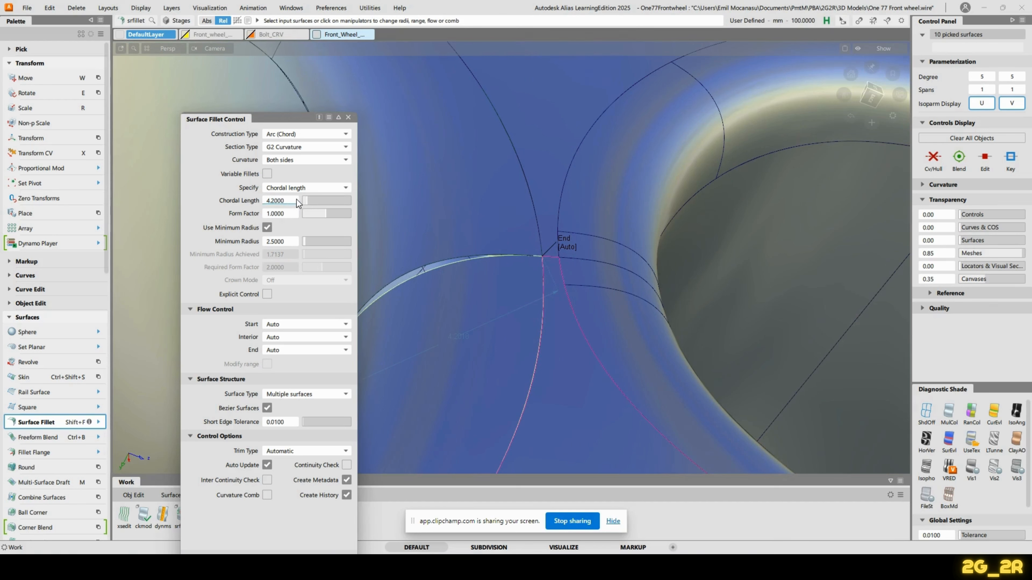
{"action": "key", "text": "BackSpace"}
{"action": "key", "text": "BackSpace"}
{"action": "key", "text": "Return"}
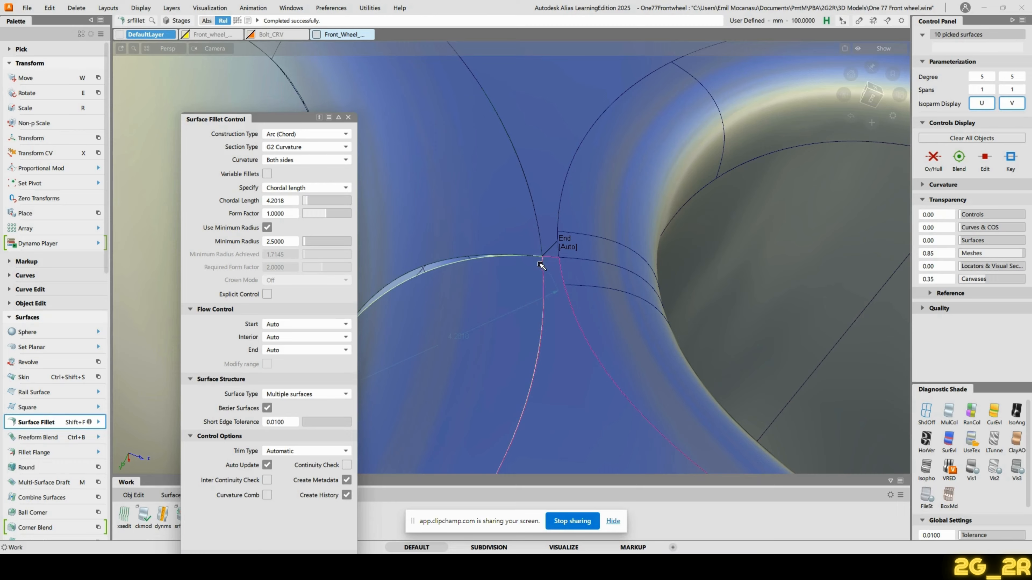
Step: Examine the chordal fillet from its upper junction across the whole wheel and up close at the lower junction near the center cap
{"action": "left_click_drag", "start_coordinate": [541, 266], "coordinate": [521, 318], "text": "alt+shift"}
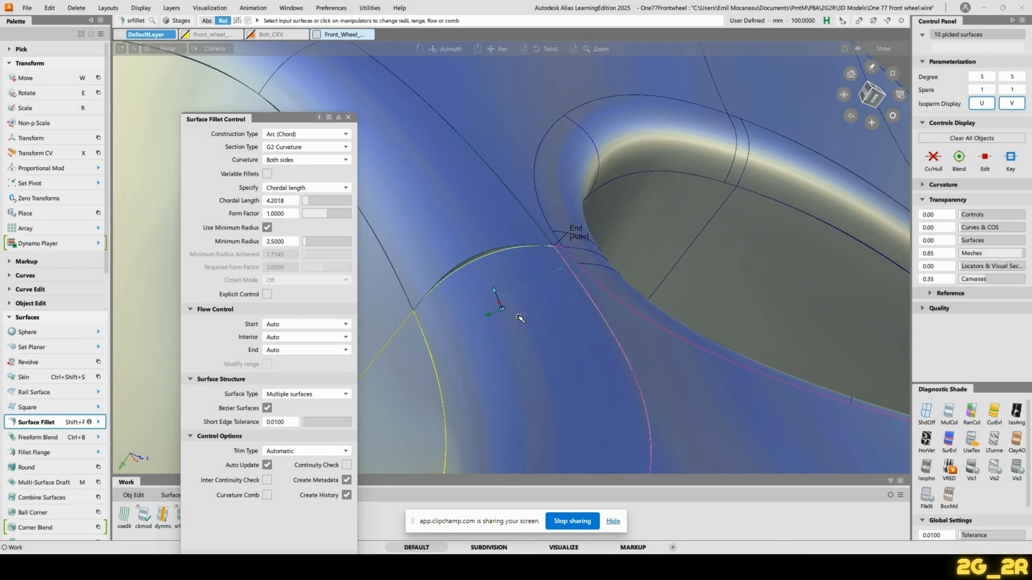
{"action": "right_click_drag", "start_coordinate": [532, 188], "coordinate": [511, 207], "text": "alt+shift"}
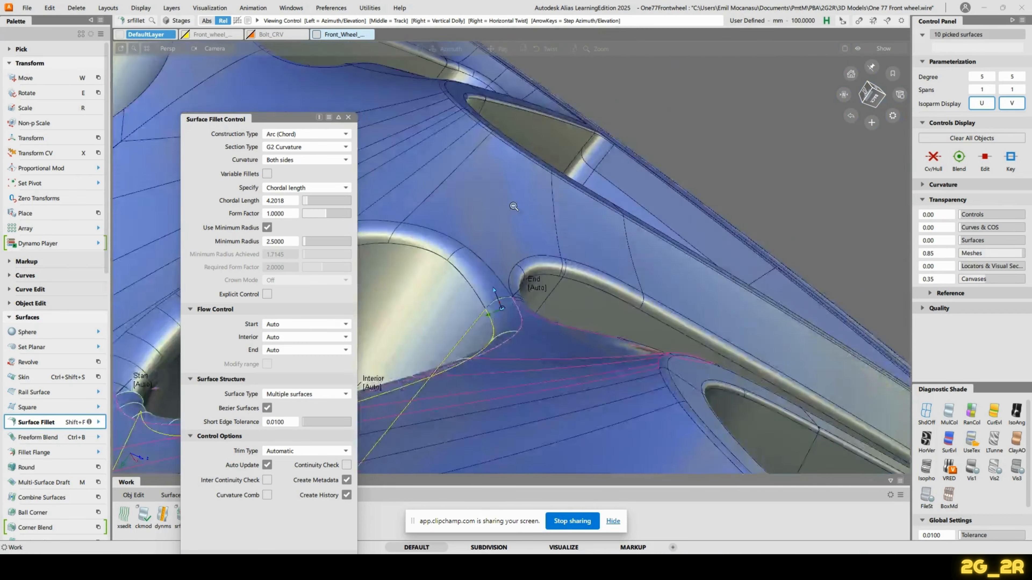
{"action": "left_click_drag", "start_coordinate": [511, 207], "coordinate": [699, 230], "text": "alt+shift"}
{"action": "left_click_drag", "start_coordinate": [568, 195], "coordinate": [595, 284], "text": "alt+shift"}
{"action": "right_click_drag", "start_coordinate": [591, 171], "coordinate": [573, 220], "text": "alt+shift"}
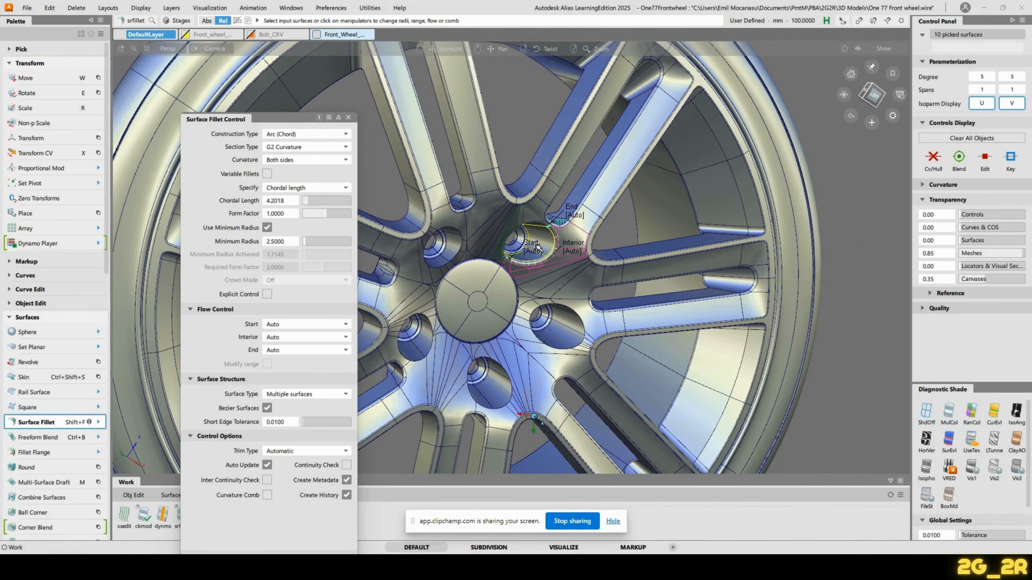
{"action": "left_click_drag", "start_coordinate": [514, 274], "coordinate": [466, 306], "text": "alt+shift"}
{"action": "right_click_drag", "start_coordinate": [513, 348], "coordinate": [492, 272], "text": "alt+shift"}
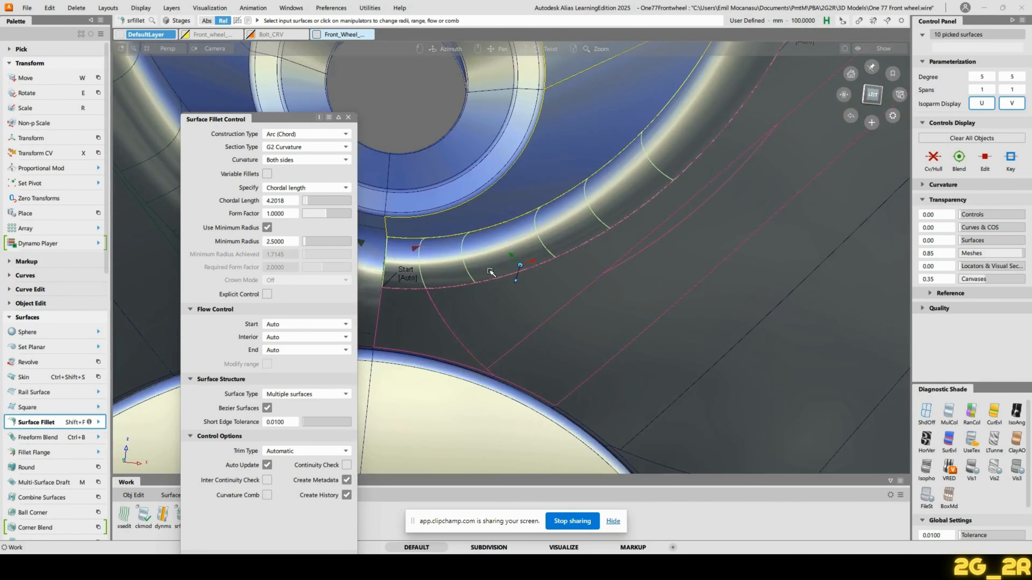
{"action": "middle_click_drag", "start_coordinate": [427, 272], "coordinate": [574, 296], "text": "alt+shift"}
{"action": "left_click_drag", "start_coordinate": [574, 297], "coordinate": [549, 387], "text": "alt+shift"}
{"action": "left_click_drag", "start_coordinate": [545, 289], "coordinate": [569, 333], "text": "alt+shift"}
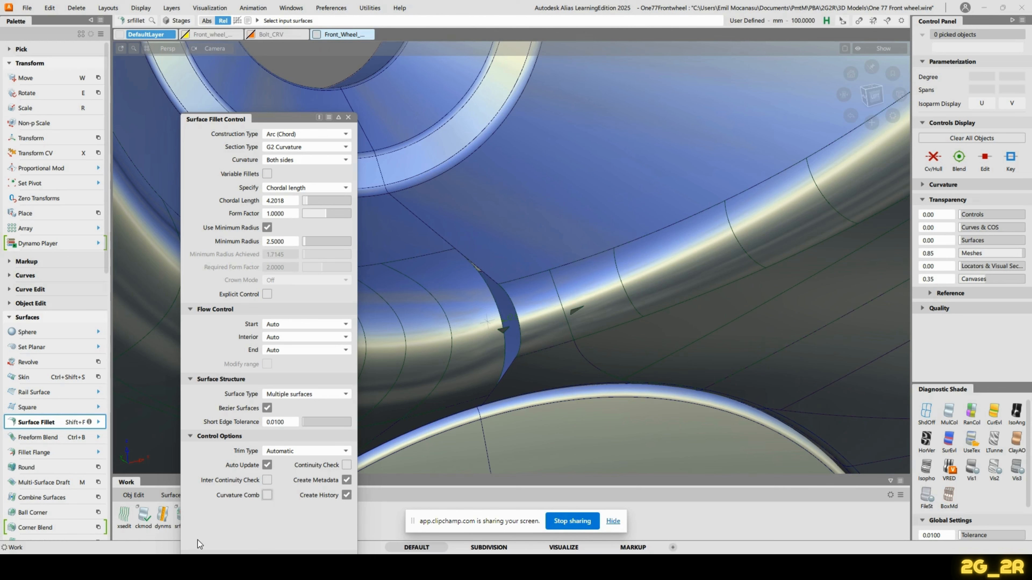
Step: Move the fillet settings aside and measure the distance along the left rim fillet's end edge at the lower junction
{"action": "left_click_drag", "start_coordinate": [261, 121], "coordinate": [190, 33]}
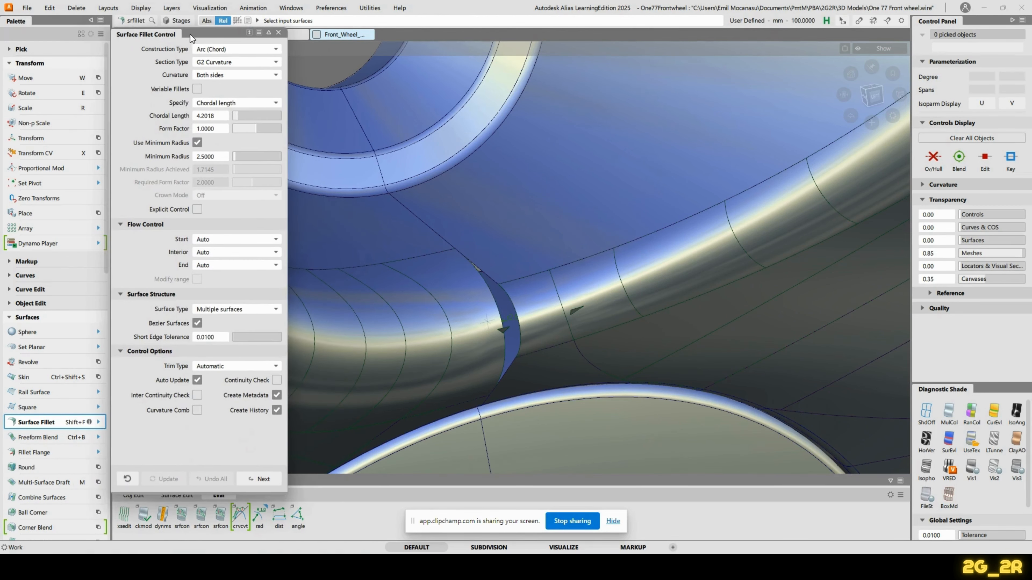
{"action": "left_click", "coordinate": [280, 525]}
{"action": "left_click_drag", "start_coordinate": [530, 184], "coordinate": [502, 282], "text": "alt+shift"}
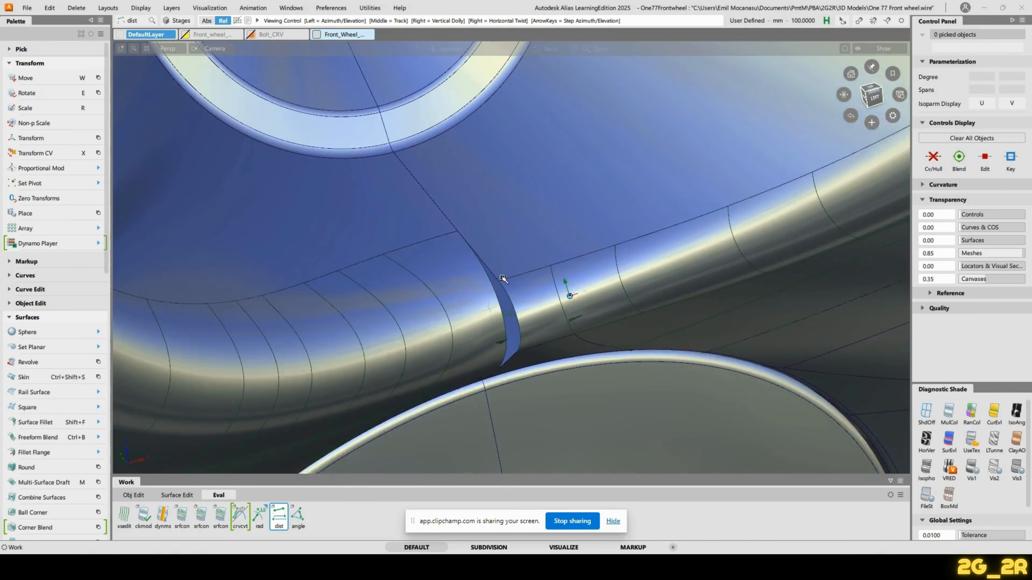
{"action": "left_click_drag", "start_coordinate": [436, 254], "coordinate": [482, 286], "text": "alt+shift"}
{"action": "left_click", "coordinate": [487, 286]}
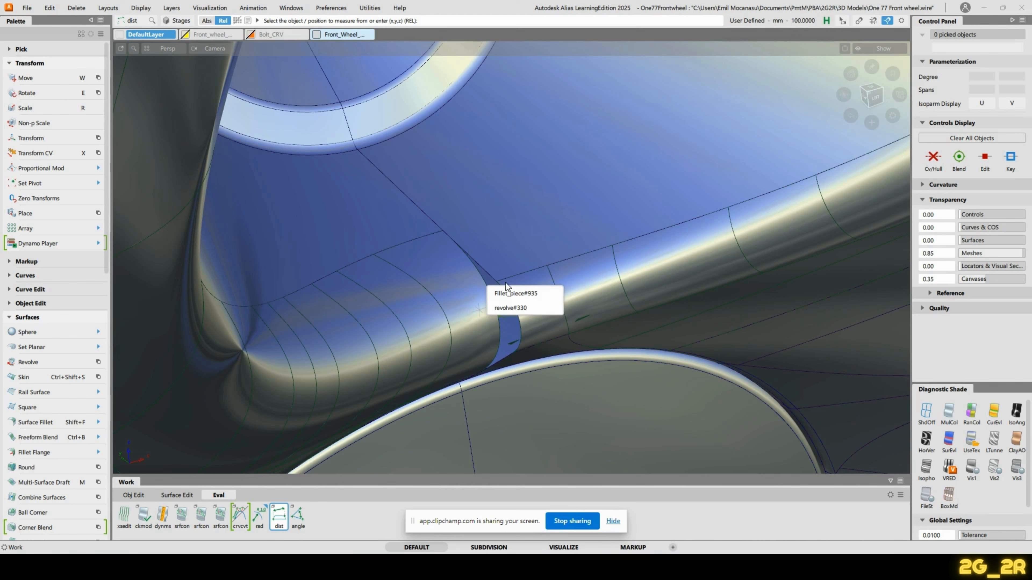
{"action": "left_click", "coordinate": [515, 293]}
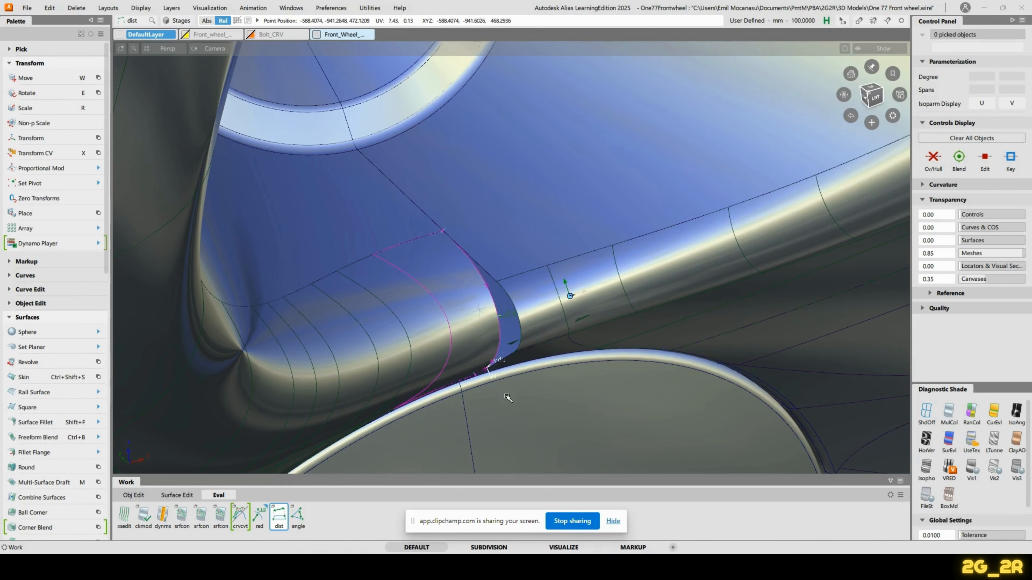
{"action": "left_click_drag", "start_coordinate": [508, 398], "coordinate": [508, 374]}
{"action": "left_click_drag", "start_coordinate": [529, 337], "coordinate": [484, 265], "text": "alt+shift"}
Step: Redo the distance measurement between both ends of the left rim fillet's edge at the lower junction, comparing the upper junction too
{"action": "right_click", "coordinate": [477, 263], "text": "ctrl+shift"}
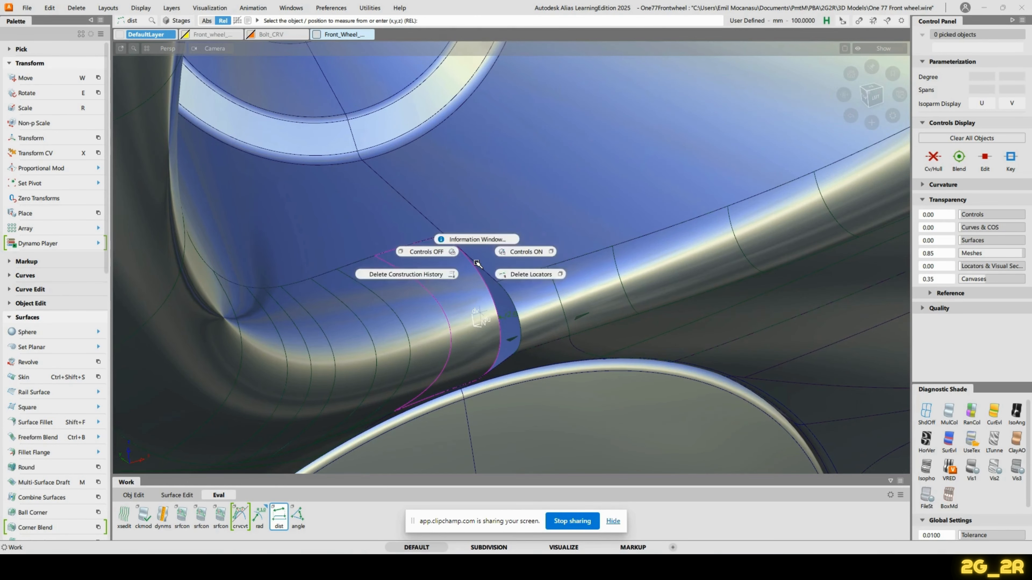
{"action": "left_click_drag", "start_coordinate": [519, 305], "coordinate": [501, 302], "text": "alt+shift"}
{"action": "left_click_drag", "start_coordinate": [496, 236], "coordinate": [496, 210], "text": "ctrl+shift"}
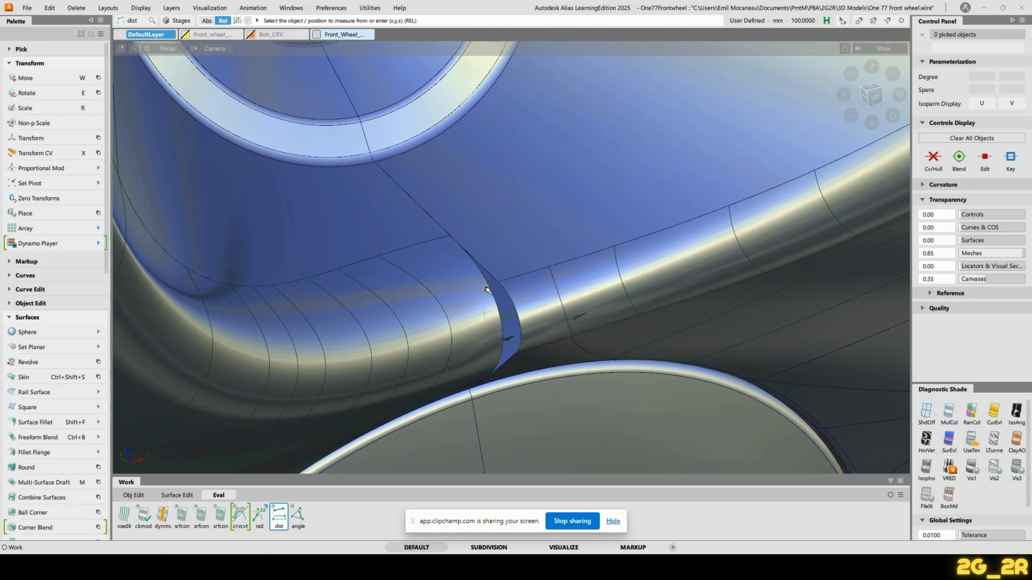
{"action": "left_click_drag", "start_coordinate": [489, 286], "coordinate": [414, 159]}
{"action": "left_click_drag", "start_coordinate": [557, 378], "coordinate": [532, 353], "text": "alt+shift"}
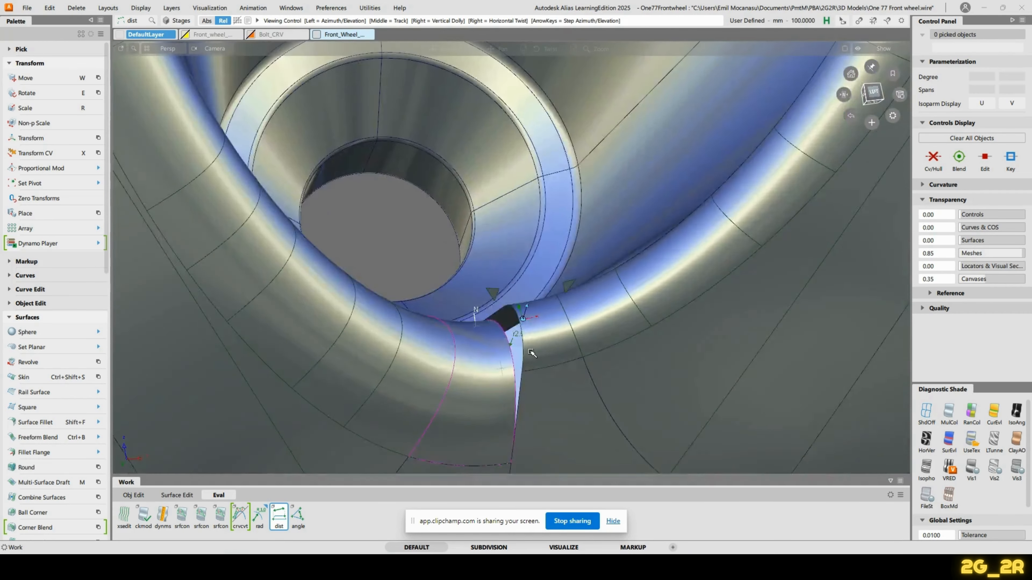
{"action": "middle_click_drag", "start_coordinate": [532, 353], "coordinate": [491, 228], "text": "alt+shift"}
{"action": "left_click_drag", "start_coordinate": [475, 206], "coordinate": [489, 323], "text": "alt+shift"}
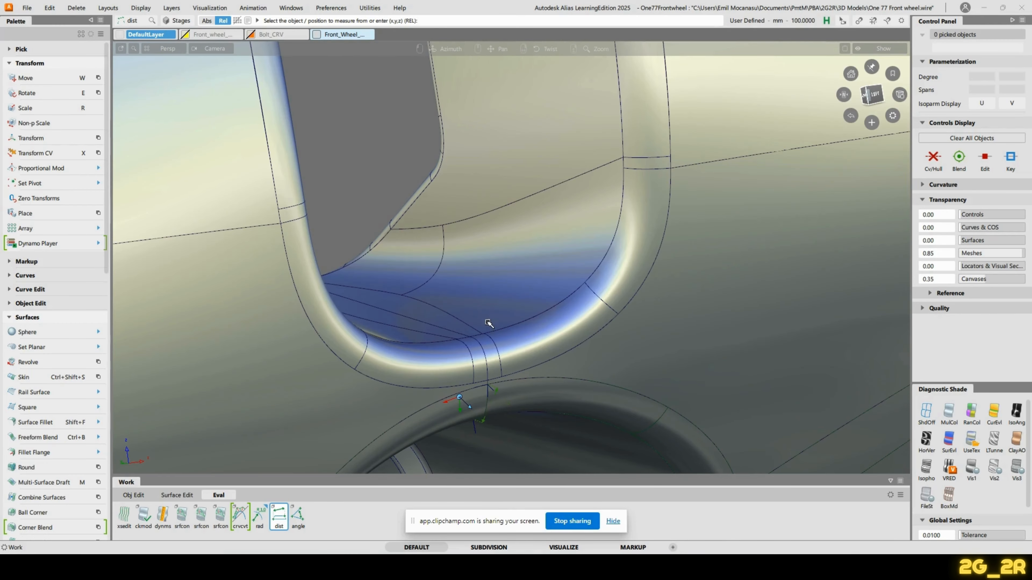
{"action": "left_click_drag", "start_coordinate": [659, 473], "coordinate": [499, 341], "text": "alt+shift"}
{"action": "scroll", "coordinate": [500, 342], "scroll_direction": "up", "scroll_amount": 6}
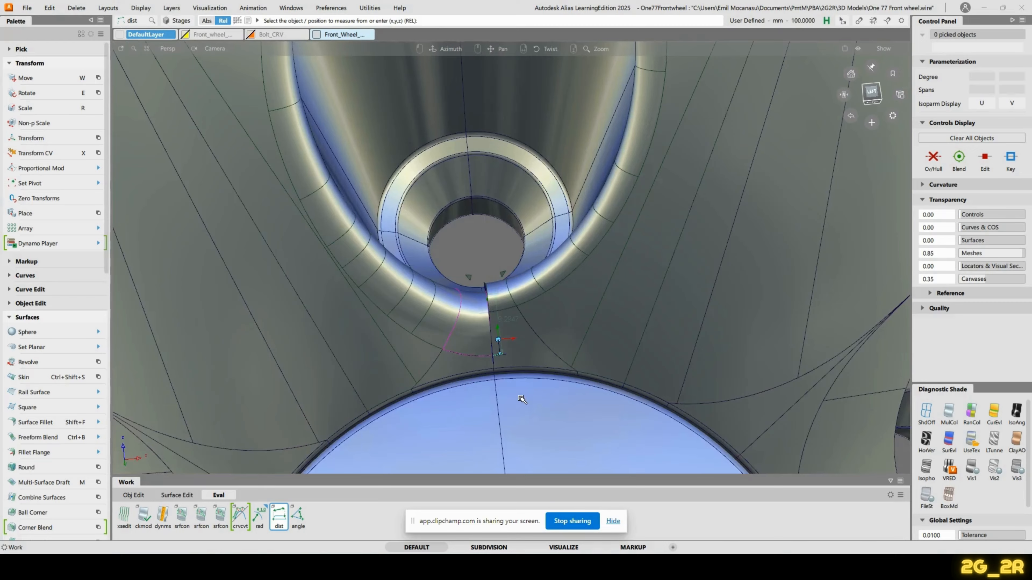
{"action": "scroll", "coordinate": [522, 376], "scroll_direction": "up", "scroll_amount": 2}
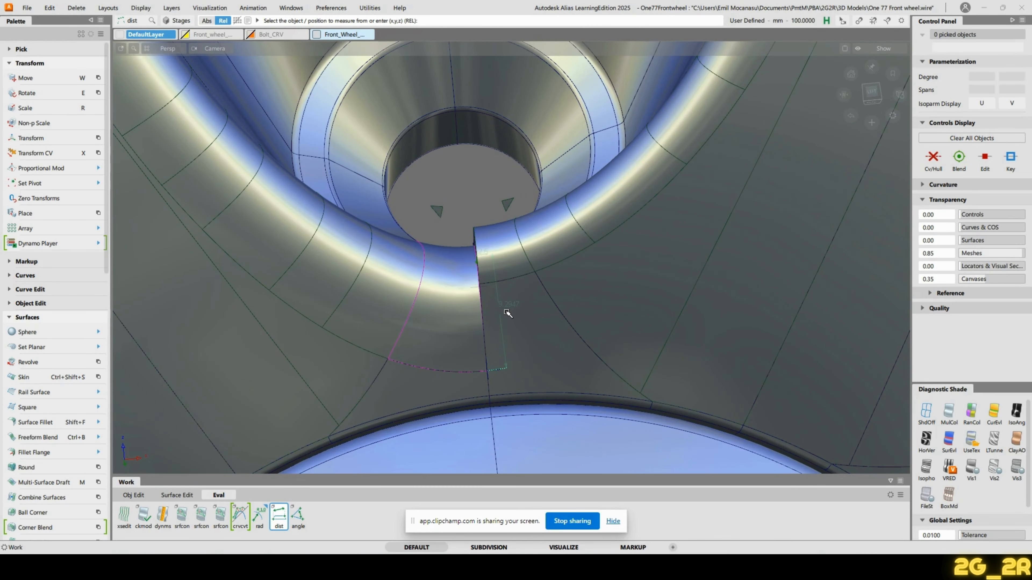
{"action": "left_click_drag", "start_coordinate": [511, 312], "coordinate": [504, 250], "text": "alt+shift"}
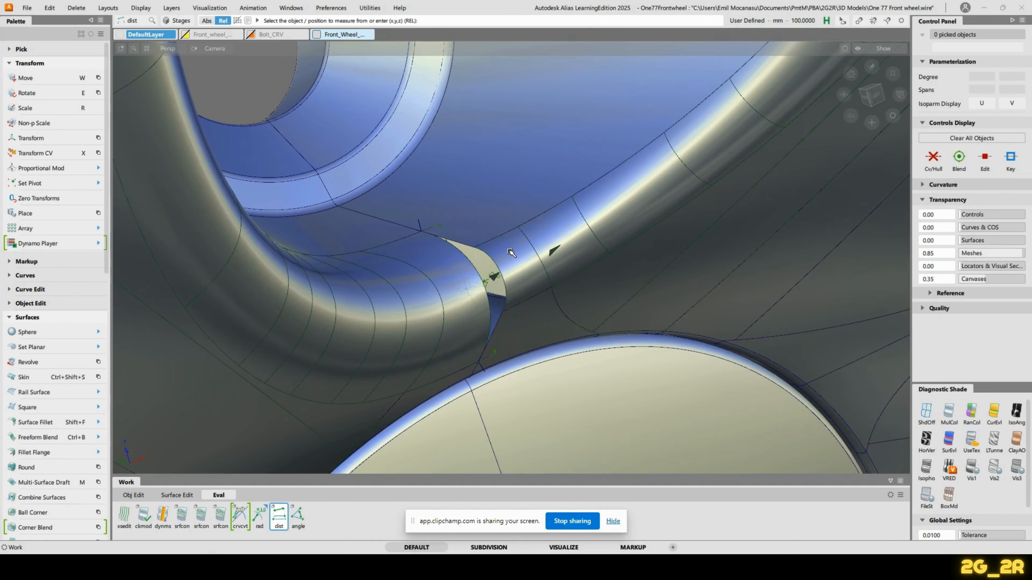
Step: Reopen the right rim fillet for editing and enable variable fillets
{"action": "key", "text": "q"}
{"action": "left_click", "coordinate": [510, 252]}
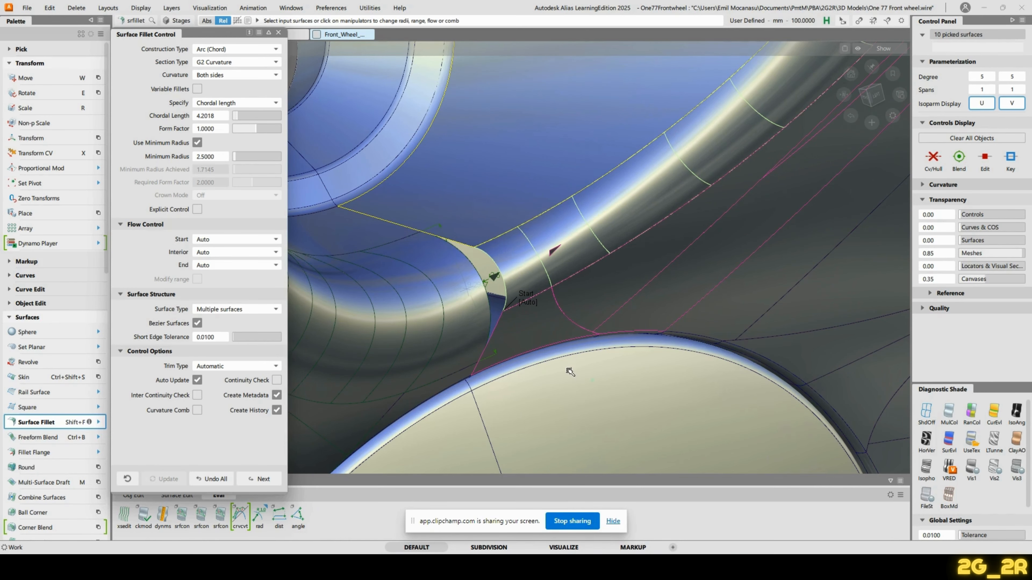
{"action": "left_click_drag", "start_coordinate": [540, 295], "coordinate": [535, 280], "text": "alt+shift"}
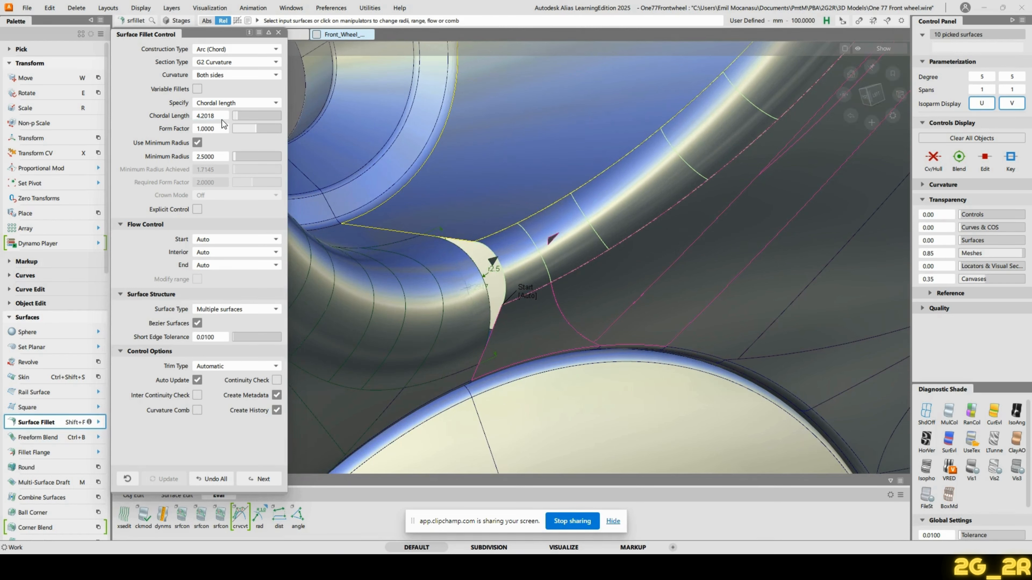
{"action": "left_click", "coordinate": [197, 89]}
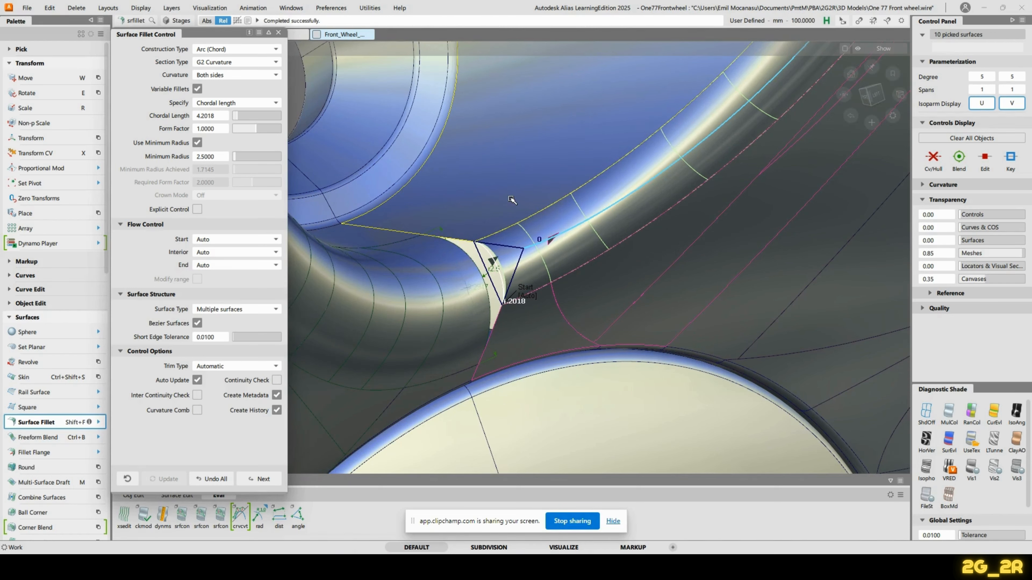
Step: Add a variable fillet manipulator with a 4.2018 mm chordal length at the right rim fillet's upper end
{"action": "right_click_drag", "start_coordinate": [534, 200], "coordinate": [529, 136], "text": "alt+shift"}
{"action": "middle_click_drag", "start_coordinate": [528, 136], "coordinate": [535, 269], "text": "alt+shift"}
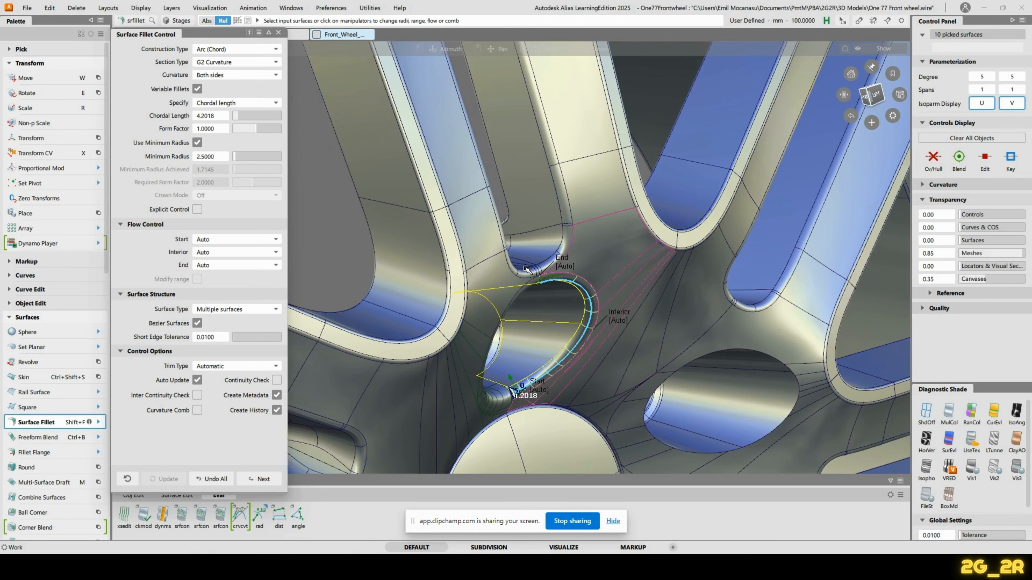
{"action": "right_click_drag", "start_coordinate": [527, 270], "coordinate": [575, 307], "text": "alt+shift"}
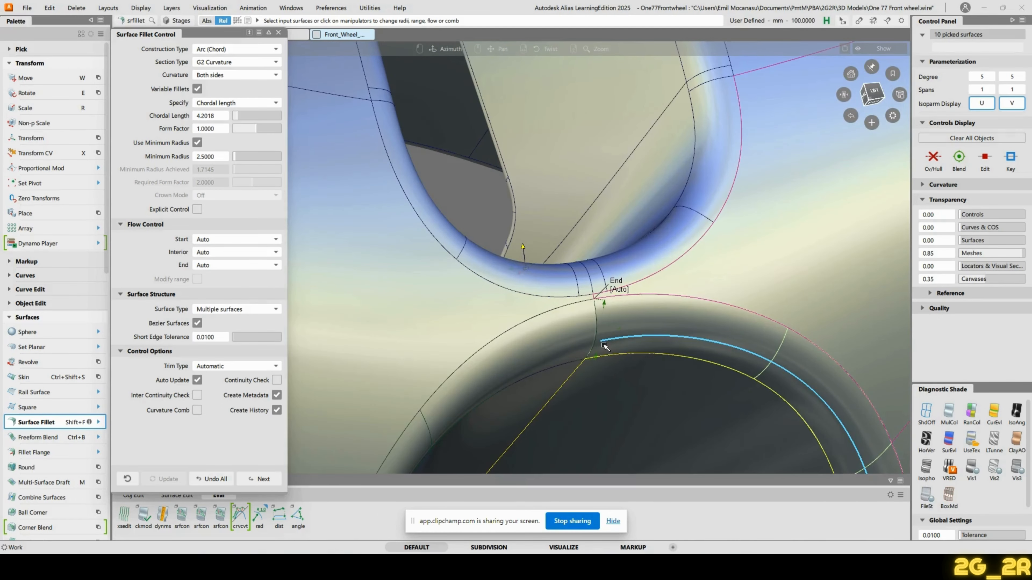
{"action": "left_click_drag", "start_coordinate": [605, 345], "coordinate": [634, 337], "text": "alt+shift"}
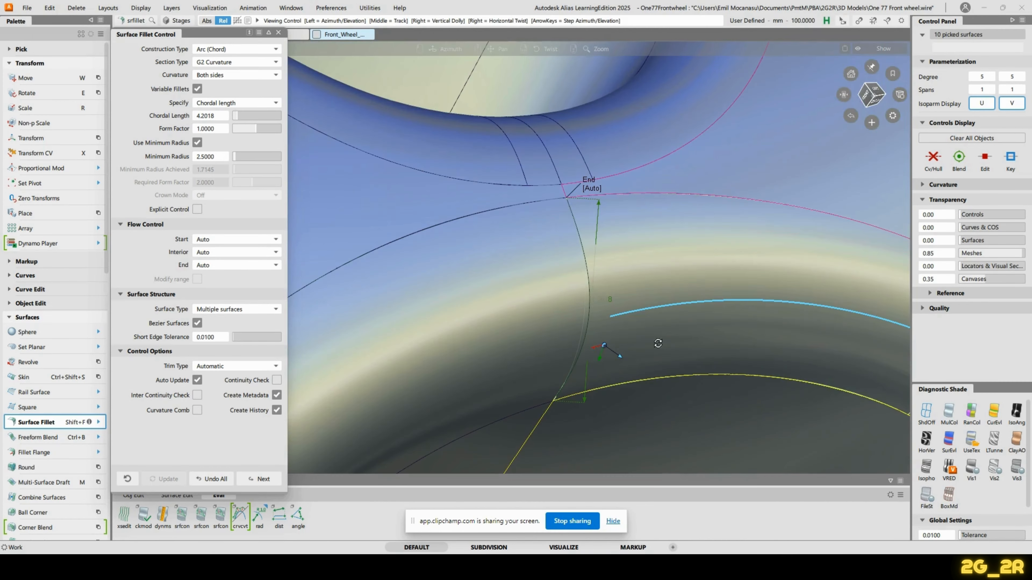
{"action": "left_click", "coordinate": [609, 318]}
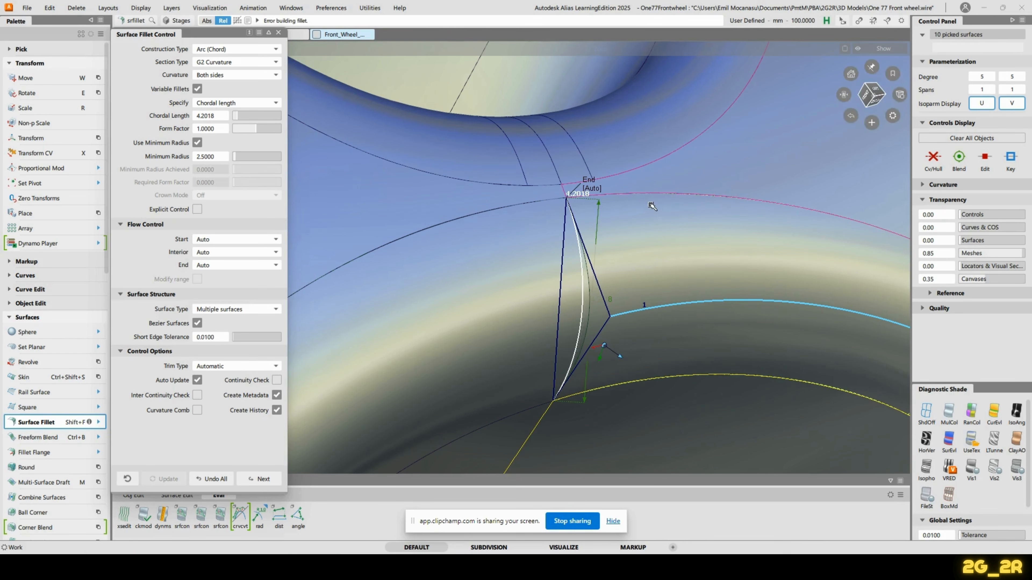
Step: Enlarge the right rim fillet's start chordal length to about 9.27 mm at the lower junction and finish the edit
{"action": "left_click_drag", "start_coordinate": [652, 203], "coordinate": [581, 97], "text": "alt+shift"}
{"action": "right_click_drag", "start_coordinate": [595, 276], "coordinate": [585, 144], "text": "alt+shift"}
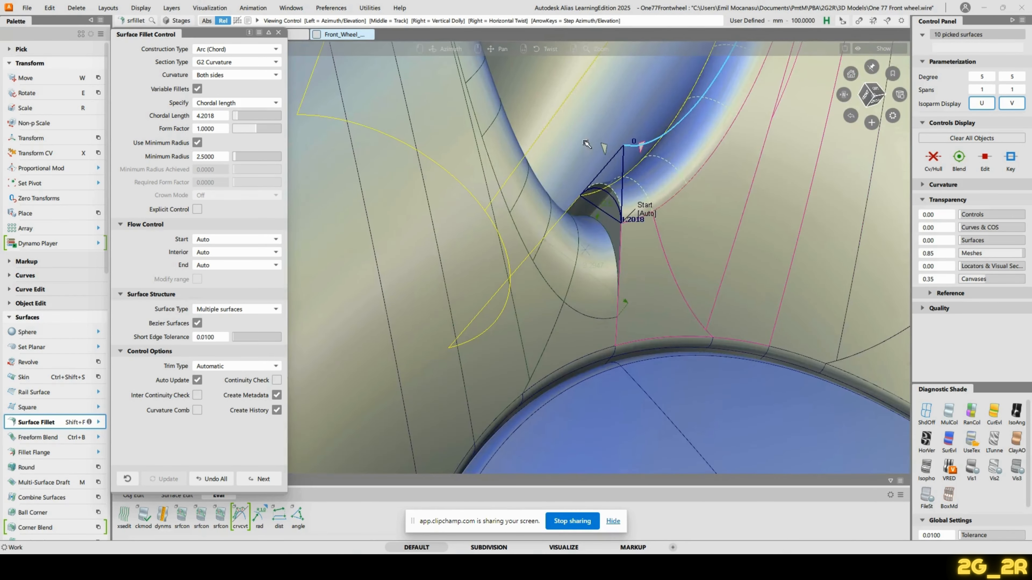
{"action": "left_click_drag", "start_coordinate": [714, 265], "coordinate": [638, 320], "text": "alt+shift"}
{"action": "right_click_drag", "start_coordinate": [635, 316], "coordinate": [621, 294], "text": "alt+shift"}
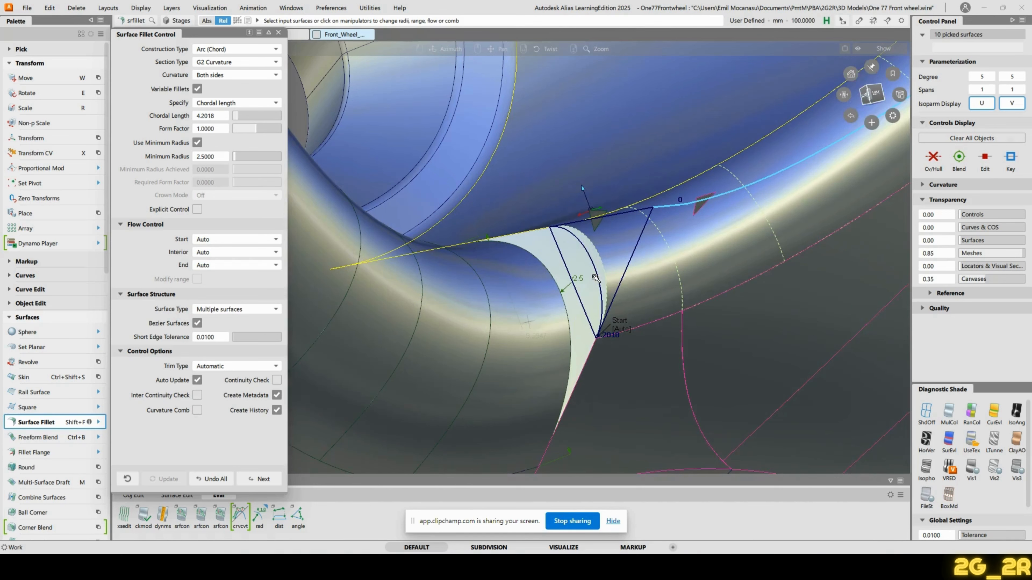
{"action": "left_click", "coordinate": [591, 265]}
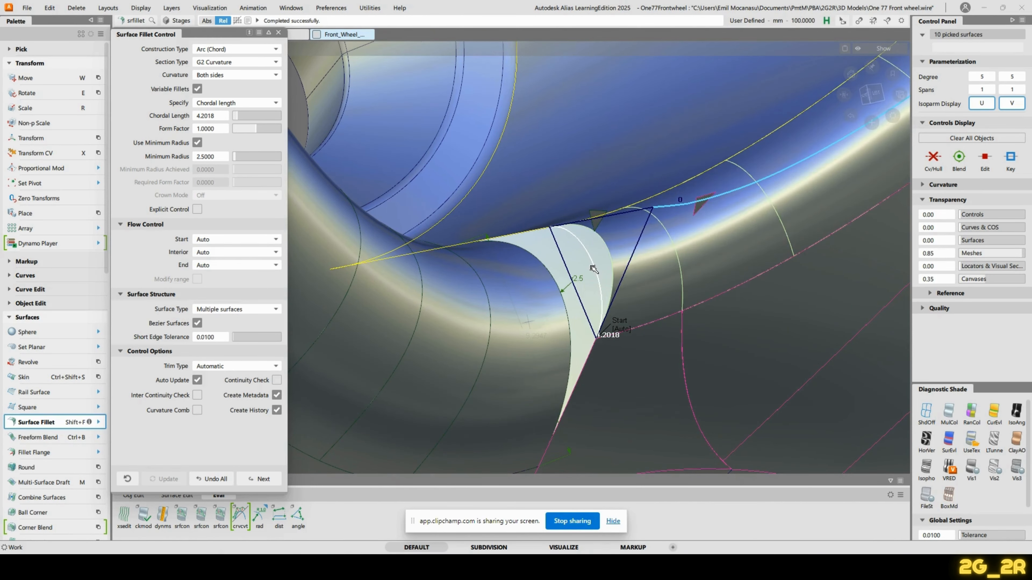
{"action": "left_click_drag", "start_coordinate": [594, 268], "coordinate": [601, 249]}
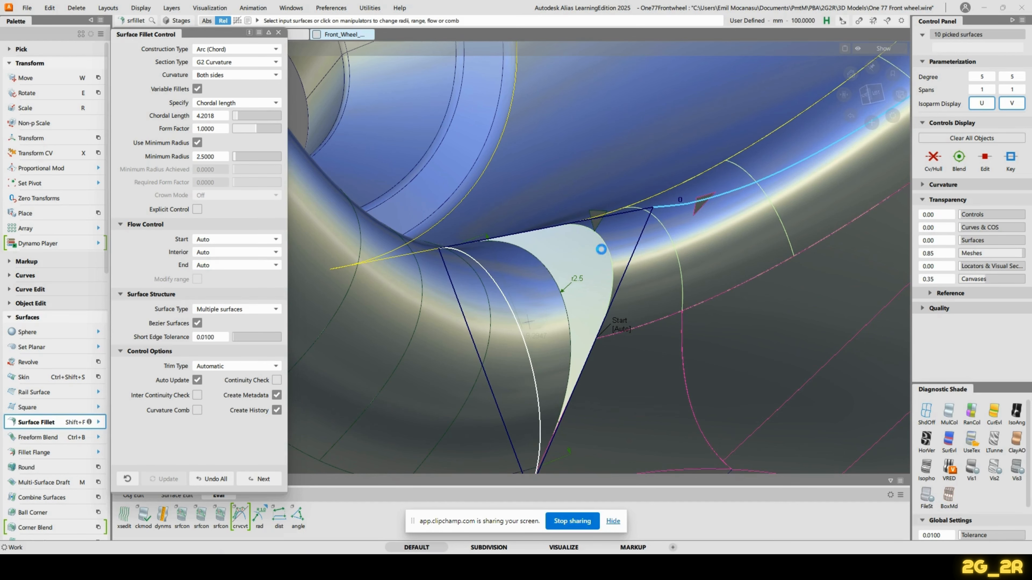
{"action": "left_click_drag", "start_coordinate": [608, 369], "coordinate": [544, 252], "text": "alt+shift"}
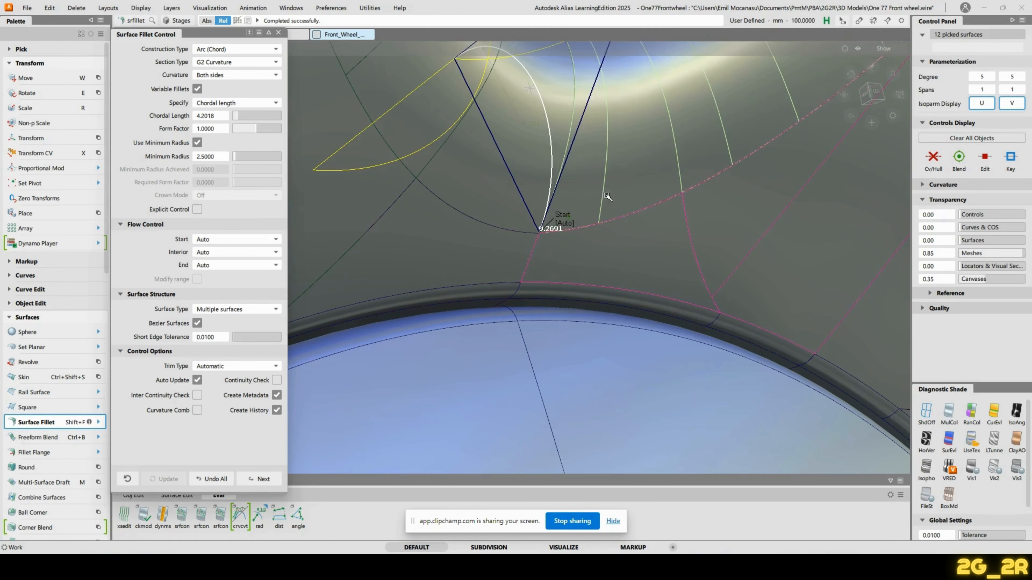
{"action": "left_click_drag", "start_coordinate": [605, 195], "coordinate": [462, 195], "text": "alt+shift"}
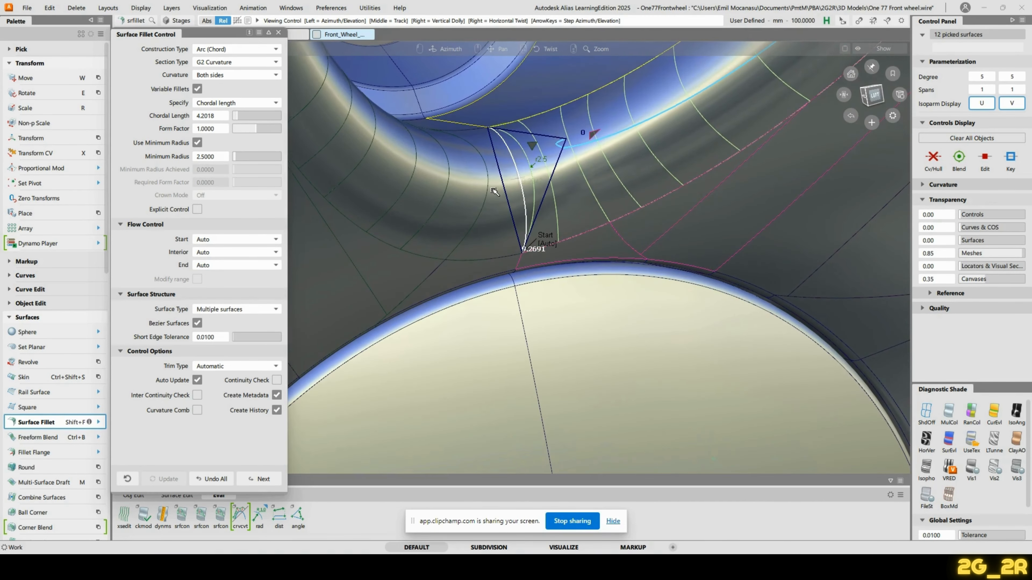
{"action": "left_click_drag", "start_coordinate": [528, 207], "coordinate": [528, 231], "text": "ctrl+shift"}
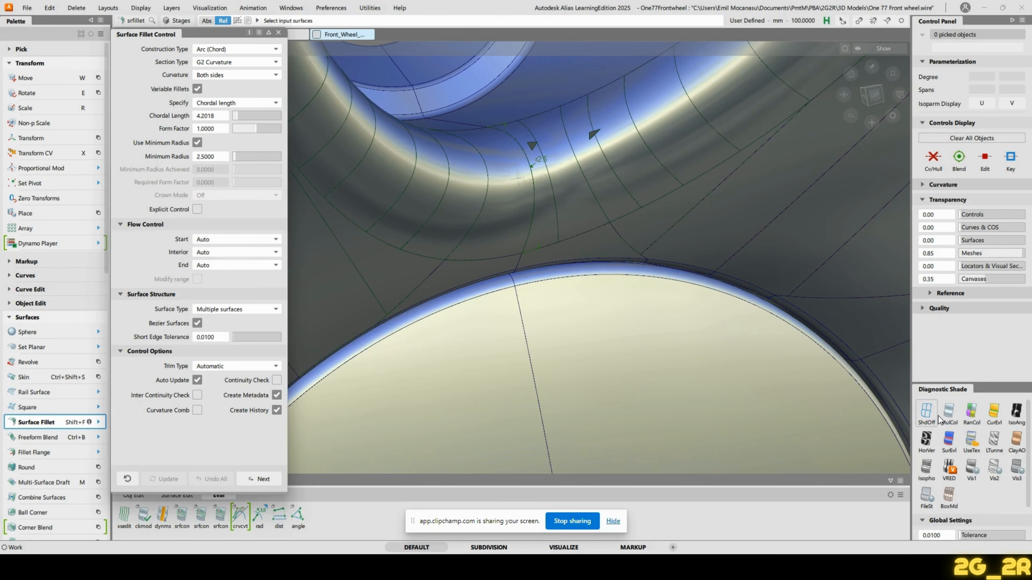
Step: Turn off shading and examine the measured distance and fillet edges at the lower junction in wireframe
{"action": "left_click", "coordinate": [927, 412]}
{"action": "mouse_move", "coordinate": [577, 191]}
{"action": "left_mouse_down", "text": "alt+shift"}
{"action": "mouse_move", "coordinate": [531, 179]}
{"action": "mouse_move", "coordinate": [543, 170]}
{"action": "mouse_move", "coordinate": [456, 166]}
{"action": "mouse_move", "coordinate": [583, 198]}
{"action": "left_mouse_up", "text": "alt+shift"}
{"action": "right_click_drag", "start_coordinate": [582, 198], "coordinate": [578, 241], "text": "alt+shift"}
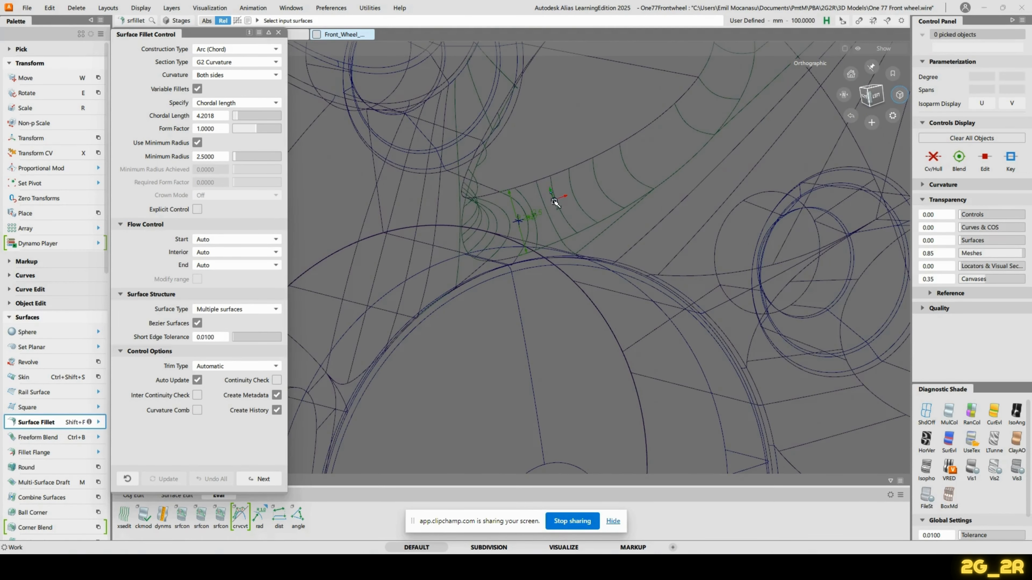
{"action": "scroll", "coordinate": [555, 204], "scroll_direction": "up", "scroll_amount": 5}
{"action": "scroll", "coordinate": [565, 240], "scroll_direction": "up", "scroll_amount": 3}
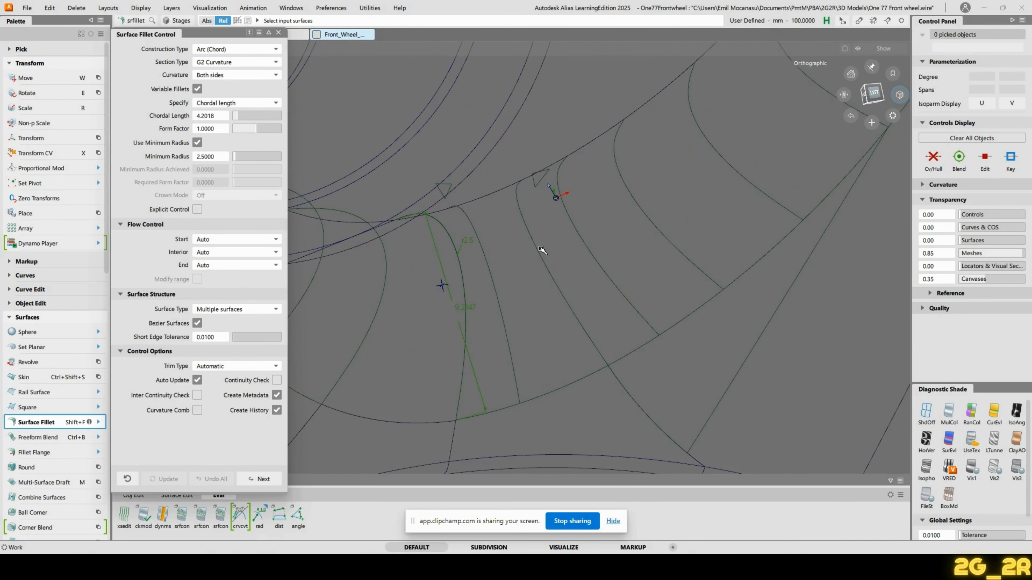
Step: Reopen the right rim fillet and try to set its start chordal length to exactly 9.2947 mm
{"action": "left_click", "coordinate": [514, 350]}
{"action": "mouse_move", "coordinate": [427, 296]}
{"action": "left_mouse_down", "text": "alt+shift"}
{"action": "mouse_move", "coordinate": [463, 284]}
{"action": "mouse_move", "coordinate": [432, 292]}
{"action": "mouse_move", "coordinate": [458, 306]}
{"action": "left_mouse_up", "text": "alt+shift"}
{"action": "left_click", "coordinate": [454, 317]}
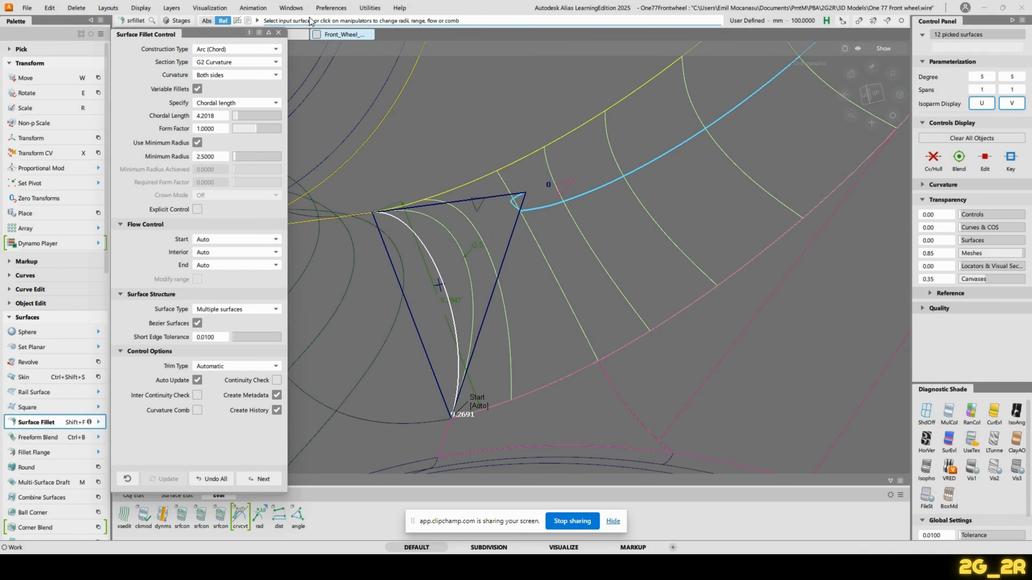
{"action": "left_click", "coordinate": [496, 23]}
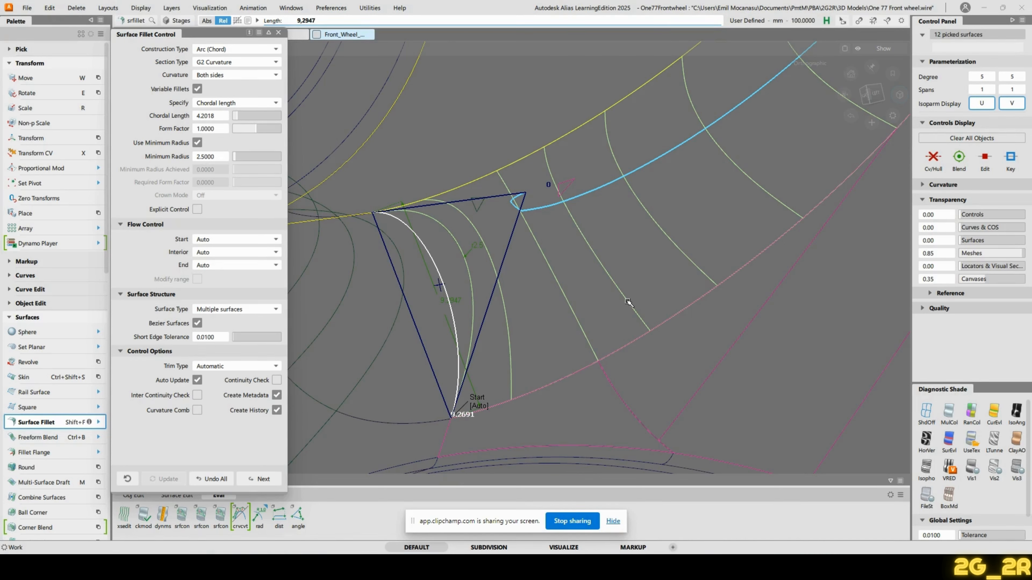
{"action": "key", "text": "Return"}
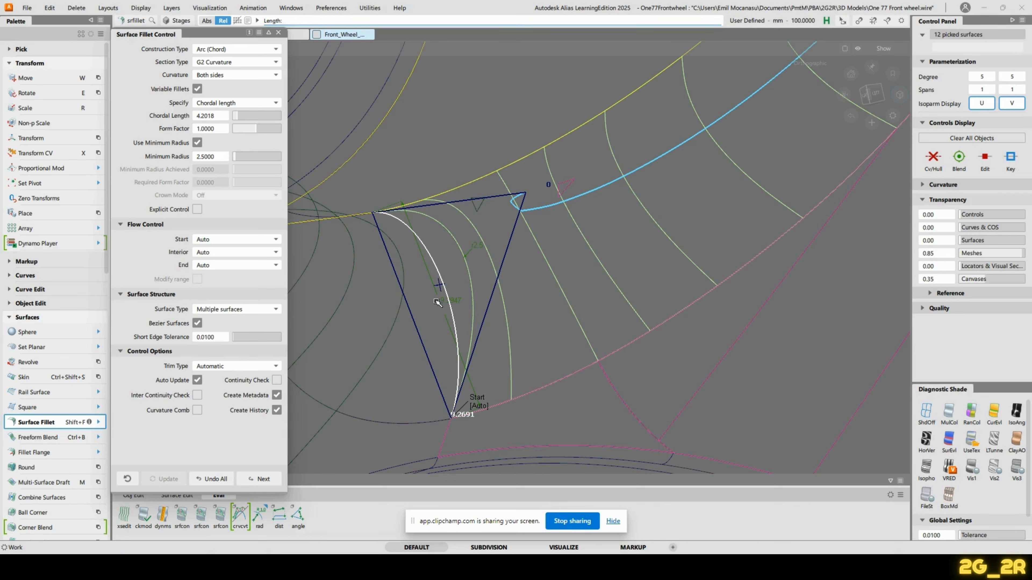
{"action": "left_click_drag", "start_coordinate": [606, 295], "coordinate": [533, 284], "text": "alt+shift"}
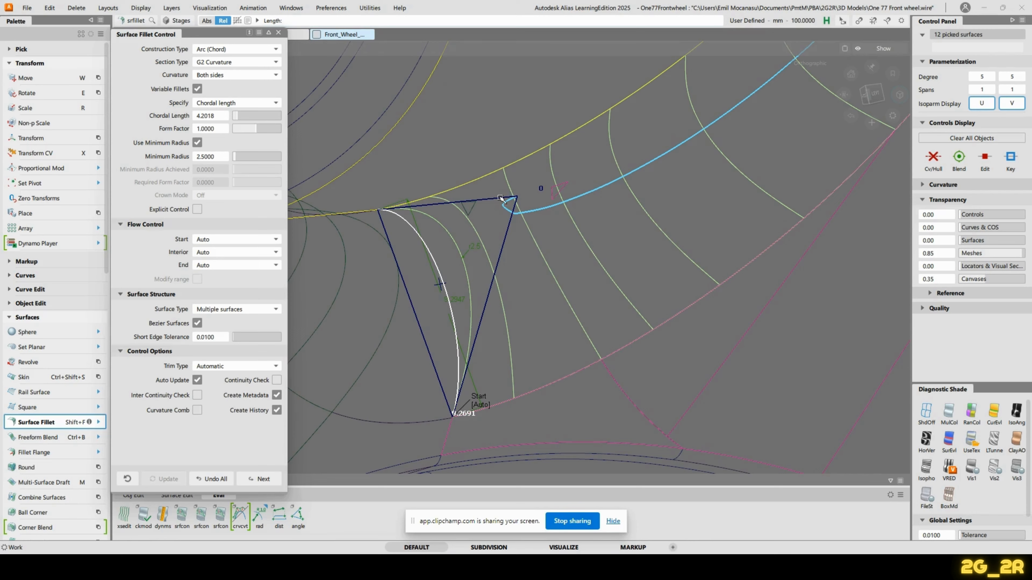
Step: Reselect the fillet's start manipulator, inspect its fit against the left fillet's edge from another angle, and leave the edit
{"action": "left_click_drag", "start_coordinate": [496, 210], "coordinate": [493, 240], "text": "ctrl+shift"}
{"action": "key", "text": "ctrl+q"}
{"action": "left_click", "coordinate": [479, 298]}
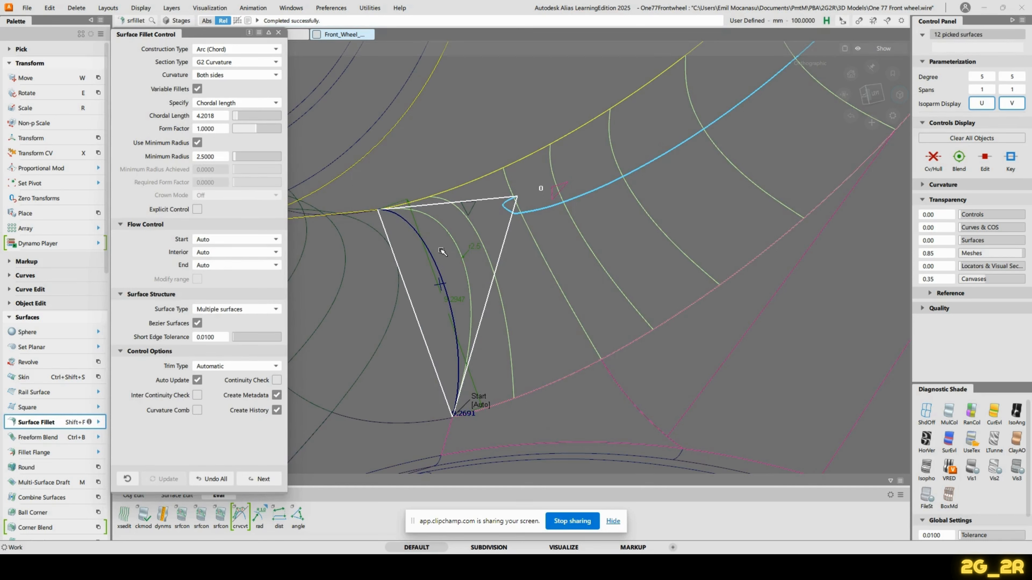
{"action": "left_click", "coordinate": [454, 321]}
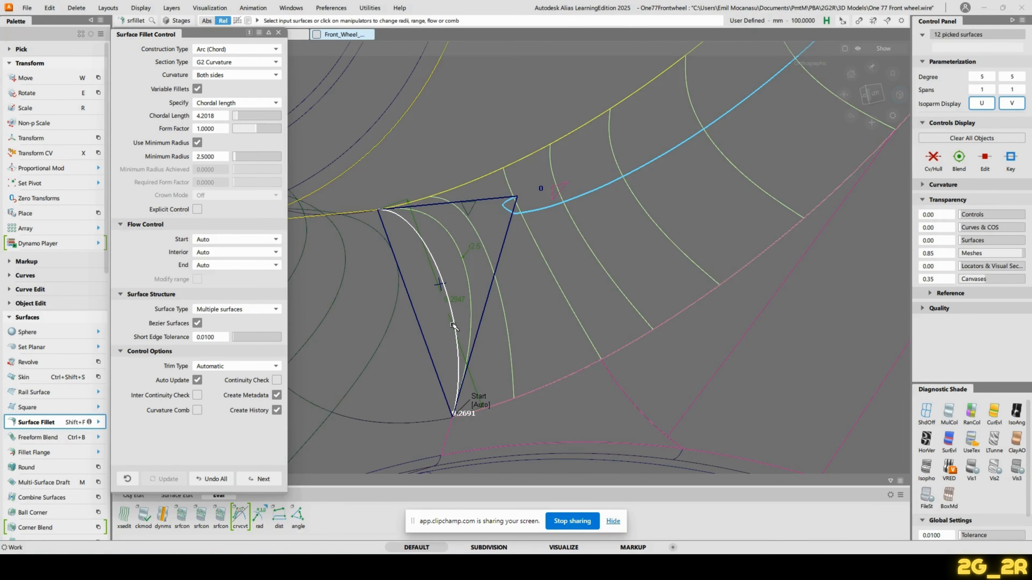
{"action": "left_click_drag", "start_coordinate": [471, 330], "coordinate": [447, 292], "text": "alt+shift"}
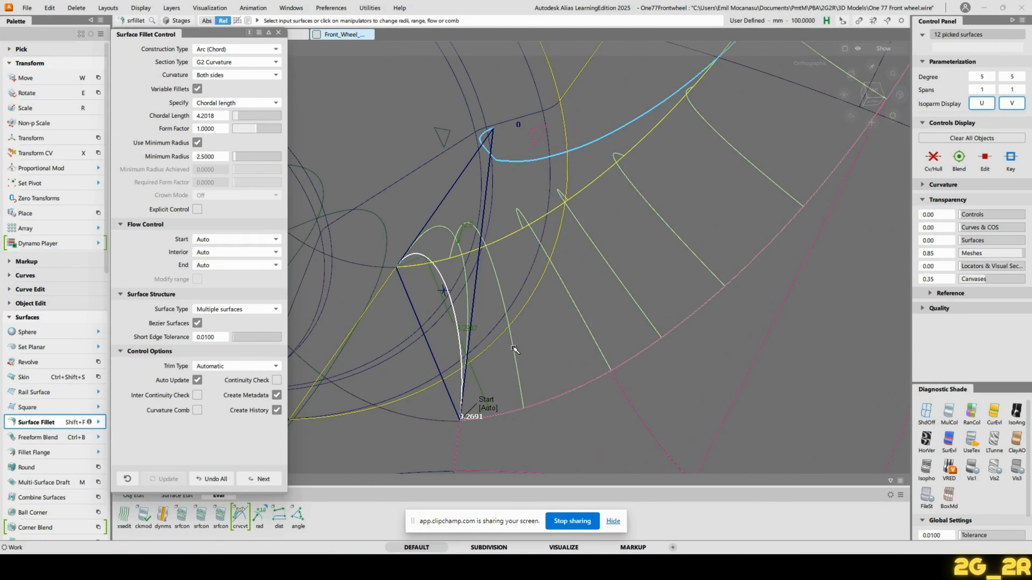
{"action": "key", "text": "shift+f"}
{"action": "left_click_drag", "start_coordinate": [505, 310], "coordinate": [553, 193], "text": "alt+shift"}
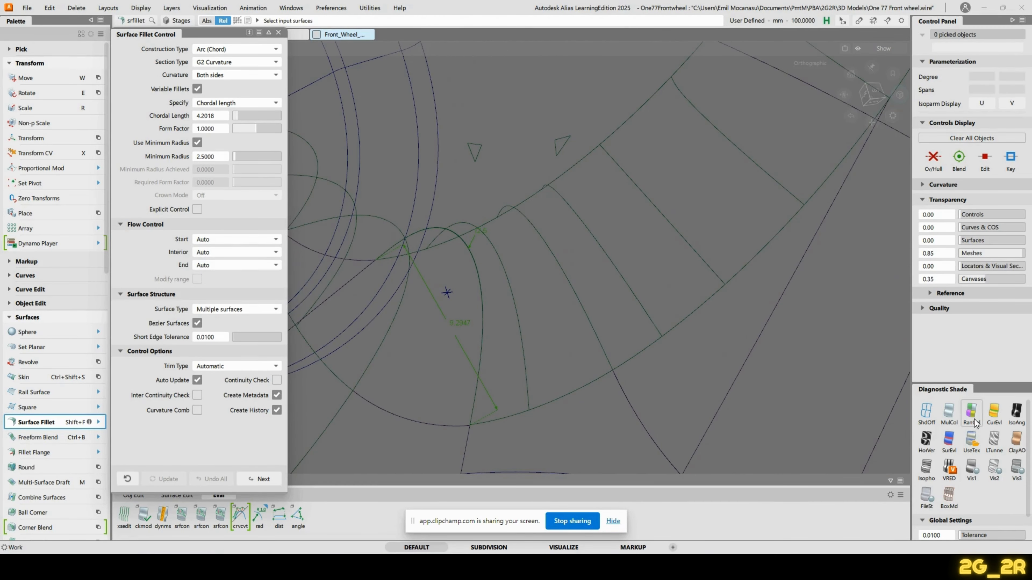
Step: Restore the UseTex diagnostic shading and examine the fillets around the bolt hole rim and their lower junction
{"action": "left_click", "coordinate": [971, 440]}
{"action": "mouse_move", "coordinate": [631, 361]}
{"action": "left_mouse_down", "text": "alt+shift"}
{"action": "mouse_move", "coordinate": [589, 229]}
{"action": "mouse_move", "coordinate": [566, 221]}
{"action": "mouse_move", "coordinate": [668, 248]}
{"action": "mouse_move", "coordinate": [714, 213]}
{"action": "mouse_move", "coordinate": [702, 222]}
{"action": "mouse_move", "coordinate": [705, 175]}
{"action": "mouse_move", "coordinate": [702, 189]}
{"action": "left_mouse_up", "text": "alt+shift"}
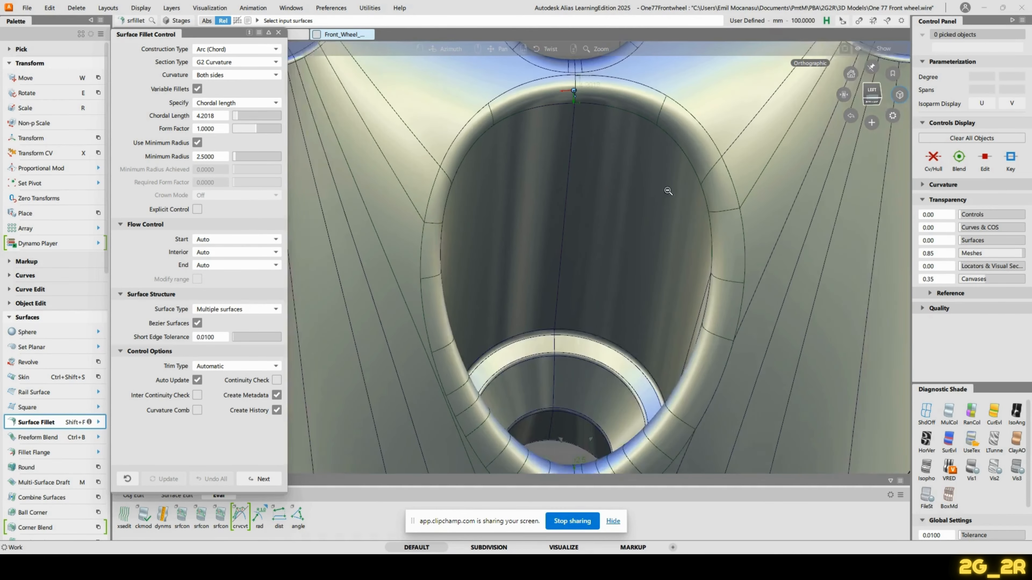
{"action": "left_click_drag", "start_coordinate": [655, 191], "coordinate": [705, 180], "text": "alt+shift"}
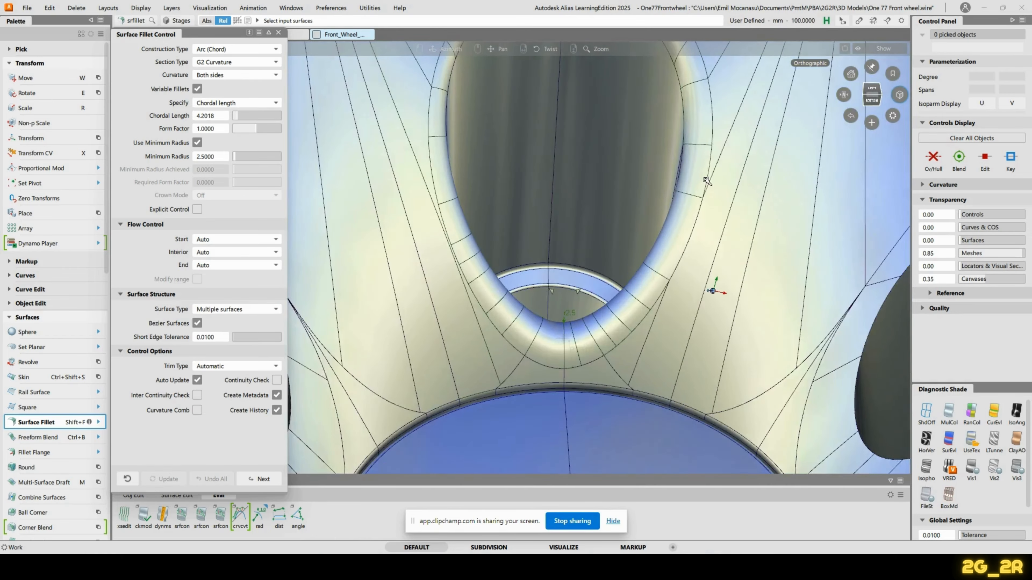
{"action": "right_click_drag", "start_coordinate": [704, 180], "coordinate": [697, 312], "text": "alt+shift"}
{"action": "left_click_drag", "start_coordinate": [697, 313], "coordinate": [589, 206], "text": "alt+shift"}
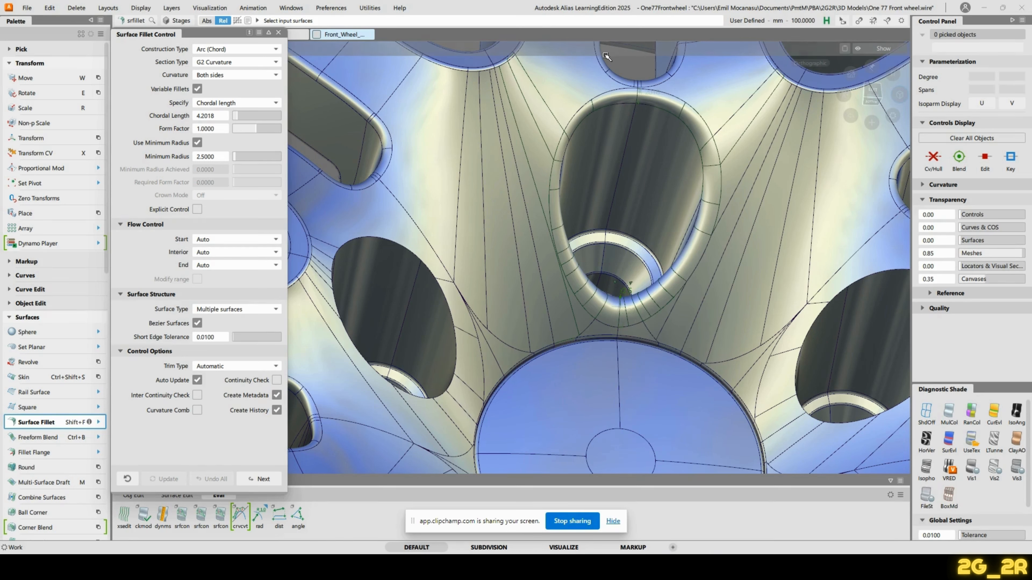
Step: Reopen the right rim fillet and set both its start and end flow control to Edge align
{"action": "key", "text": "q"}
{"action": "left_click", "coordinate": [671, 285]}
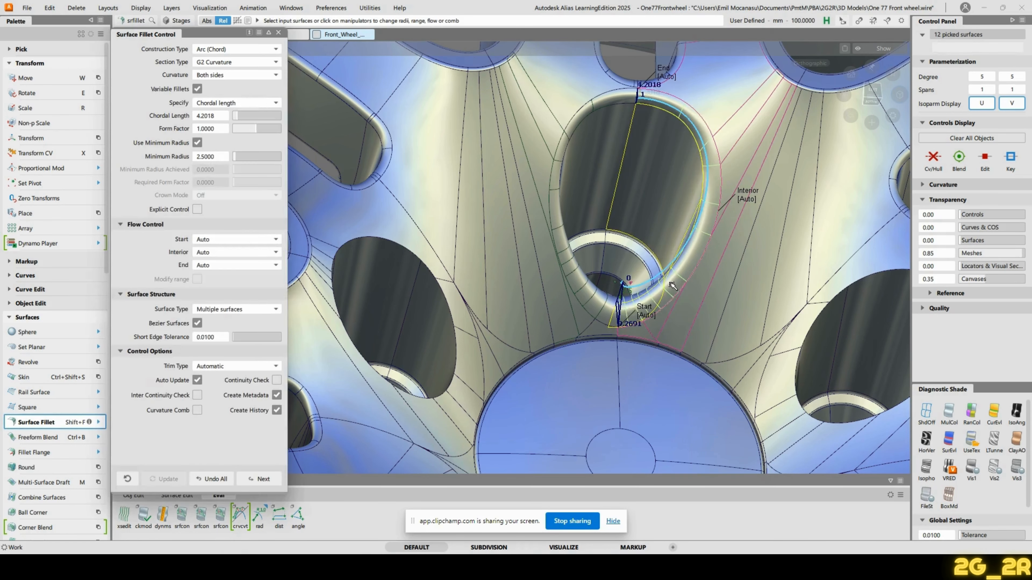
{"action": "left_click", "coordinate": [219, 239]}
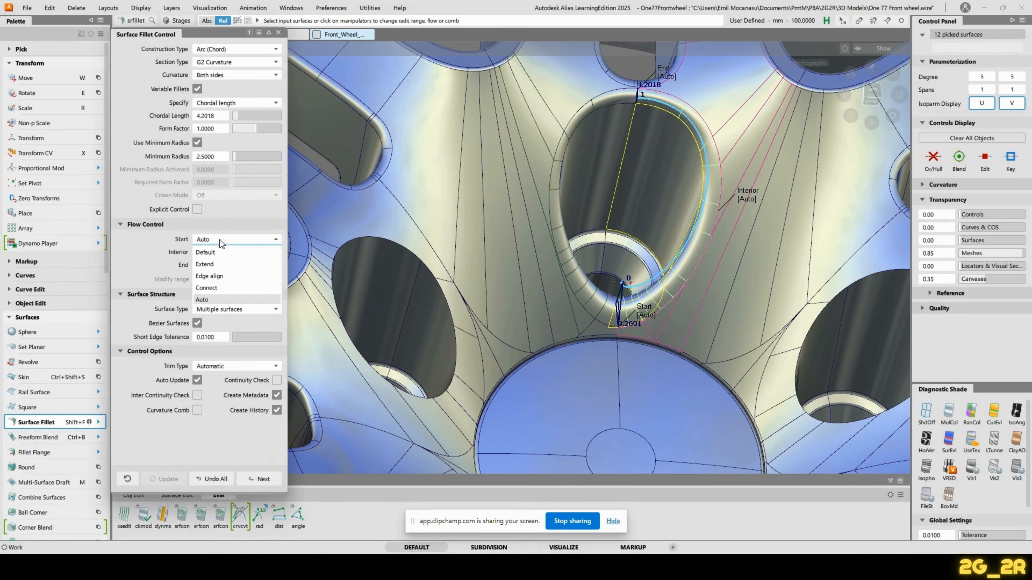
{"action": "left_click", "coordinate": [221, 276]}
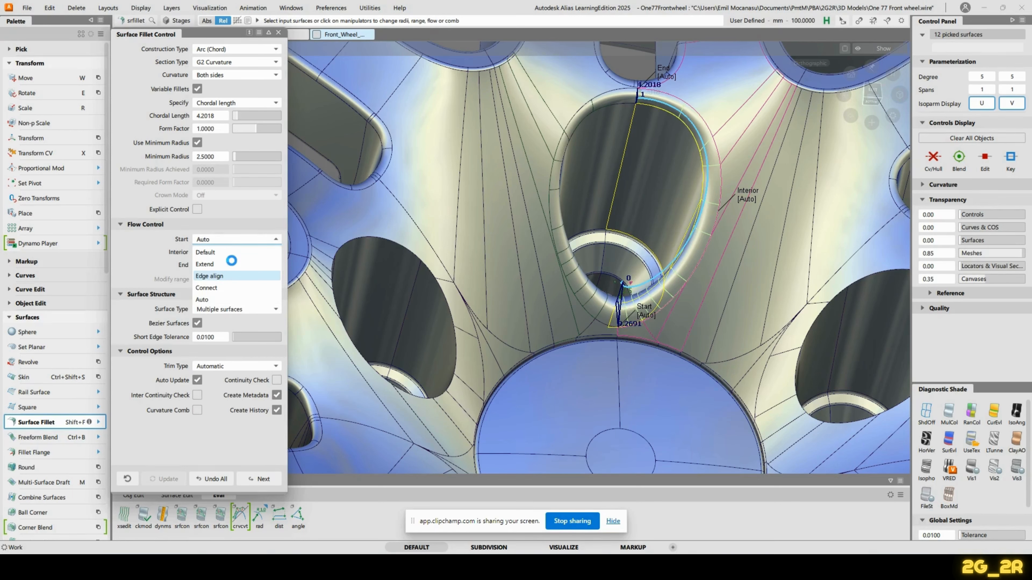
{"action": "left_click", "coordinate": [233, 265]}
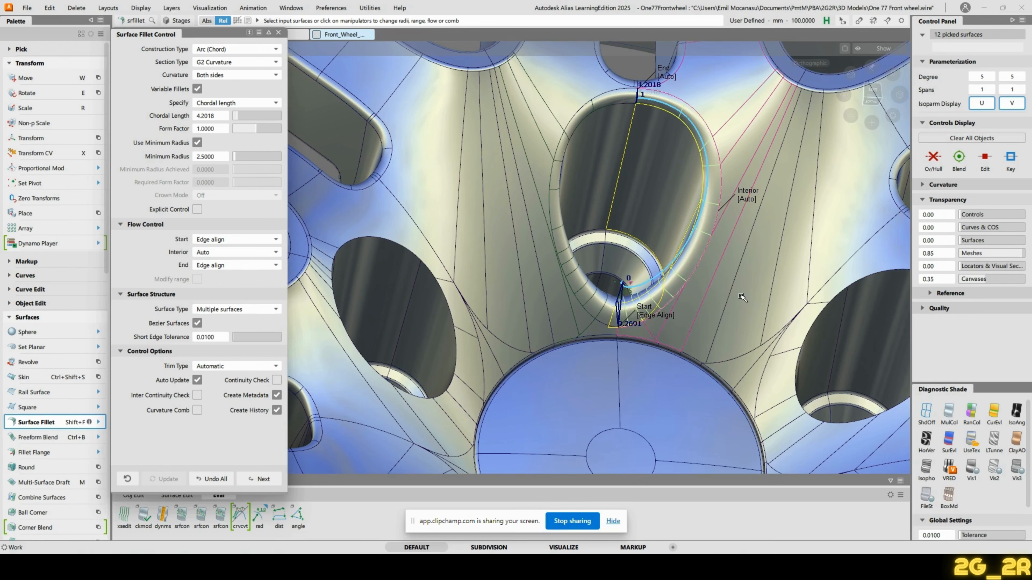
Step: Try the Connect interior flow on the right rim fillet and inspect the resulting patch layout from several angles
{"action": "left_click_drag", "start_coordinate": [712, 291], "coordinate": [691, 203], "text": "alt+shift"}
{"action": "mouse_move", "coordinate": [738, 259]}
{"action": "left_mouse_down", "text": "alt+shift"}
{"action": "mouse_move", "coordinate": [715, 288]}
{"action": "mouse_move", "coordinate": [669, 267]}
{"action": "left_mouse_up", "text": "alt+shift"}
{"action": "left_click", "coordinate": [670, 286]}
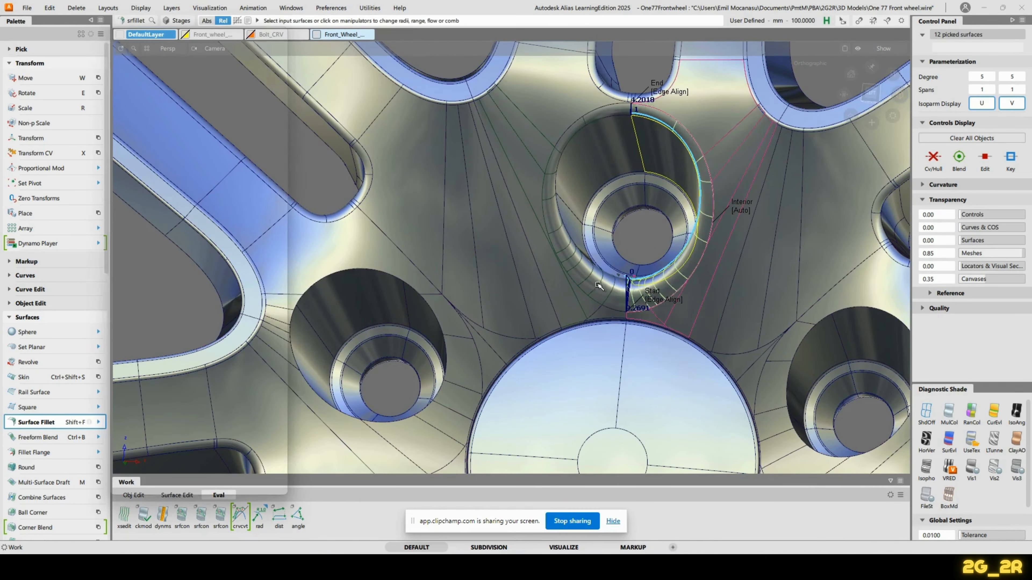
{"action": "left_click", "coordinate": [252, 251]}
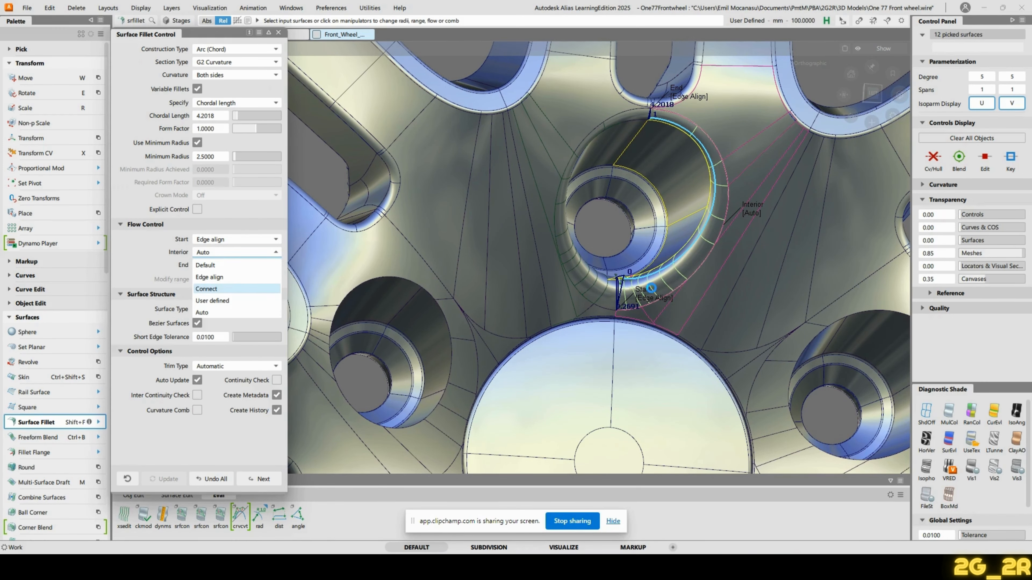
{"action": "left_click_drag", "start_coordinate": [729, 286], "coordinate": [732, 308], "text": "alt+shift"}
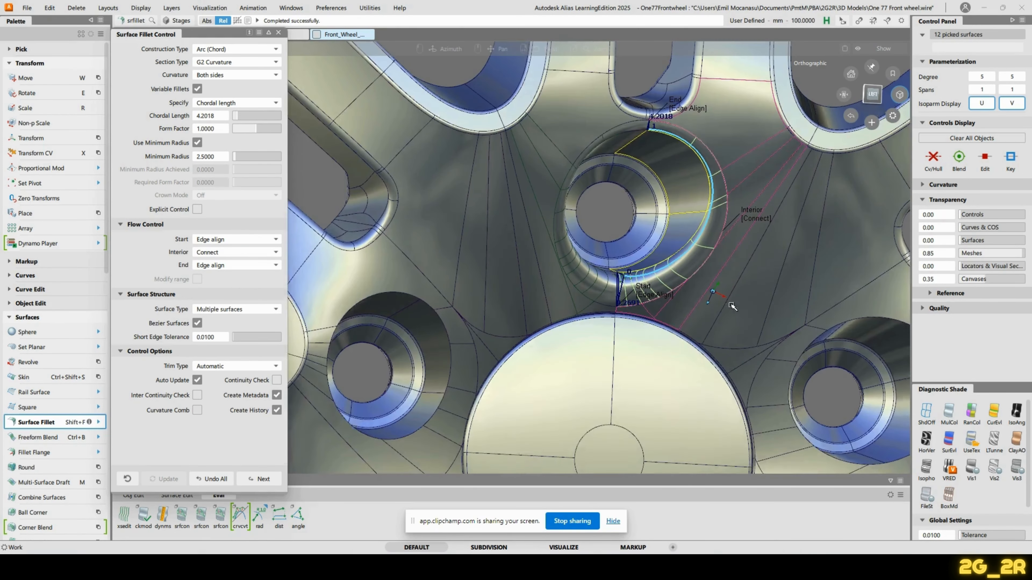
{"action": "right_click_drag", "start_coordinate": [733, 305], "coordinate": [742, 272], "text": "alt+shift"}
{"action": "middle_click_drag", "start_coordinate": [722, 222], "coordinate": [714, 242], "text": "alt+shift"}
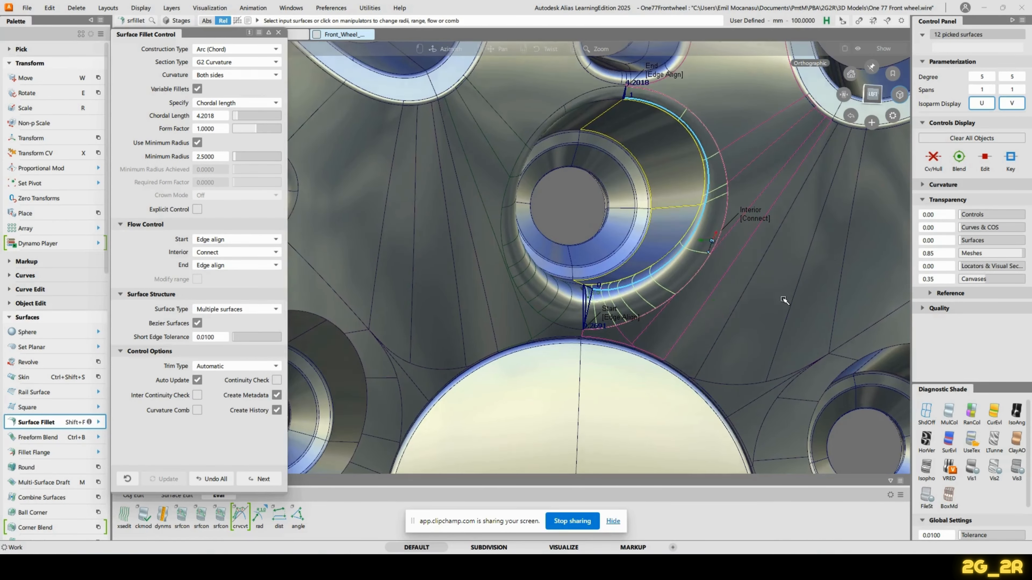
{"action": "left_click_drag", "start_coordinate": [784, 299], "coordinate": [761, 290], "text": "alt+shift"}
Step: Try the Default interior flow on the right rim fillet, and return the interior flow to Auto
{"action": "left_click", "coordinate": [242, 252]}
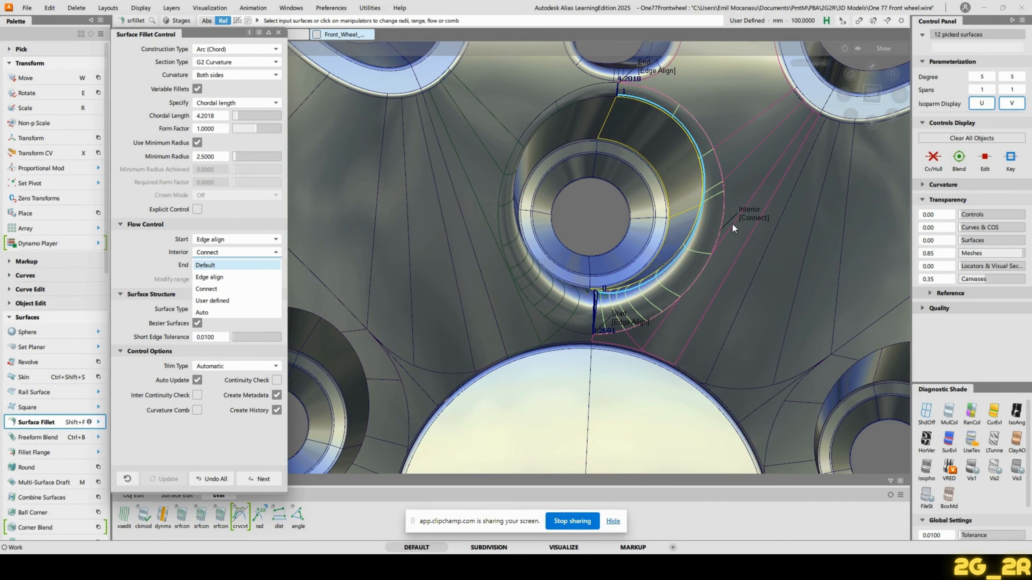
{"action": "left_click_drag", "start_coordinate": [711, 235], "coordinate": [709, 270], "text": "alt+shift"}
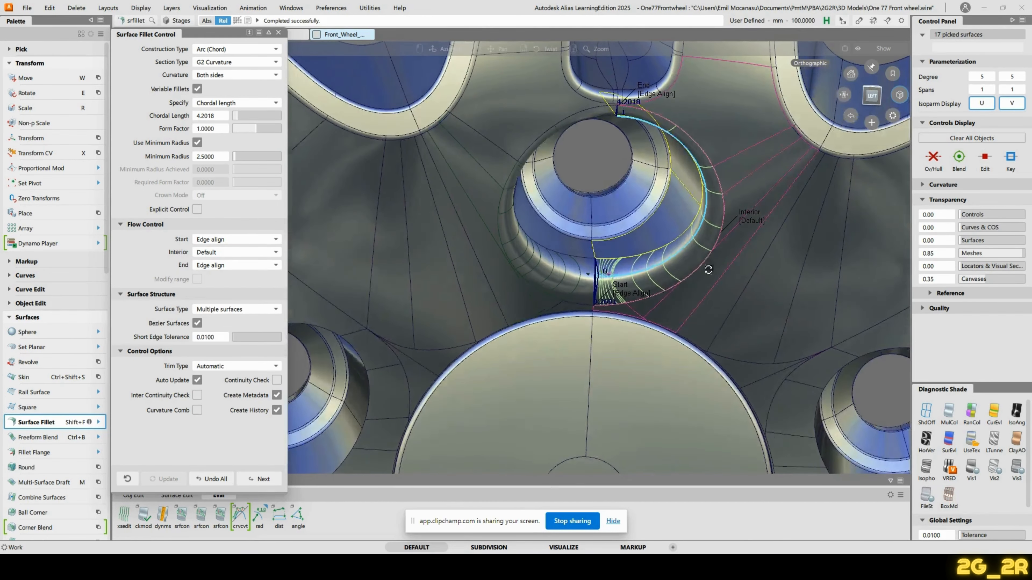
{"action": "left_click", "coordinate": [238, 251]}
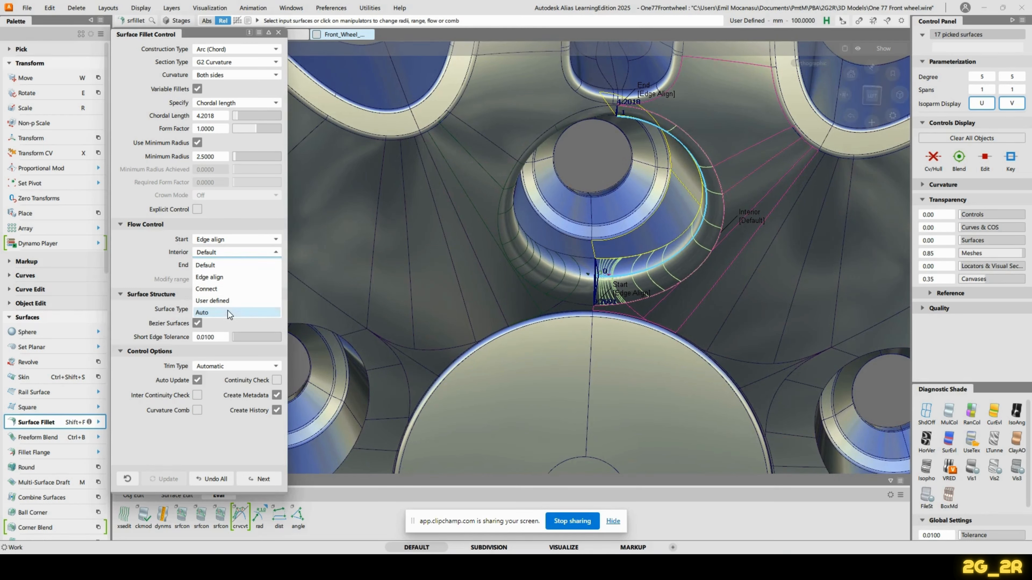
{"action": "left_click_drag", "start_coordinate": [687, 287], "coordinate": [660, 276], "text": "alt+shift"}
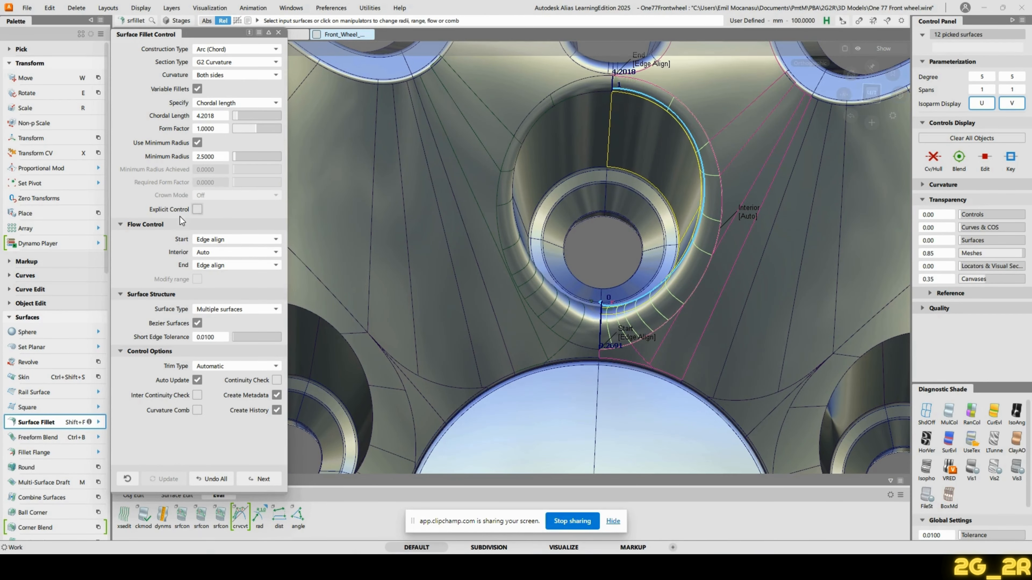
Step: Enable explicit control on the right fillet with uniform spans at Maximum Spans/Deg, and turn on Continuity Check
{"action": "left_click", "coordinate": [198, 211]}
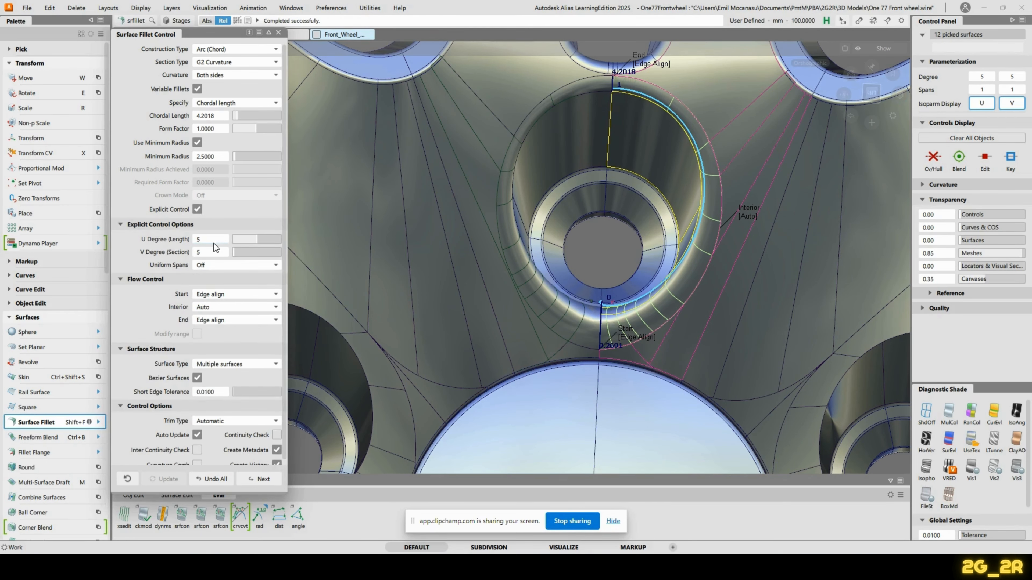
{"action": "left_click", "coordinate": [223, 263]}
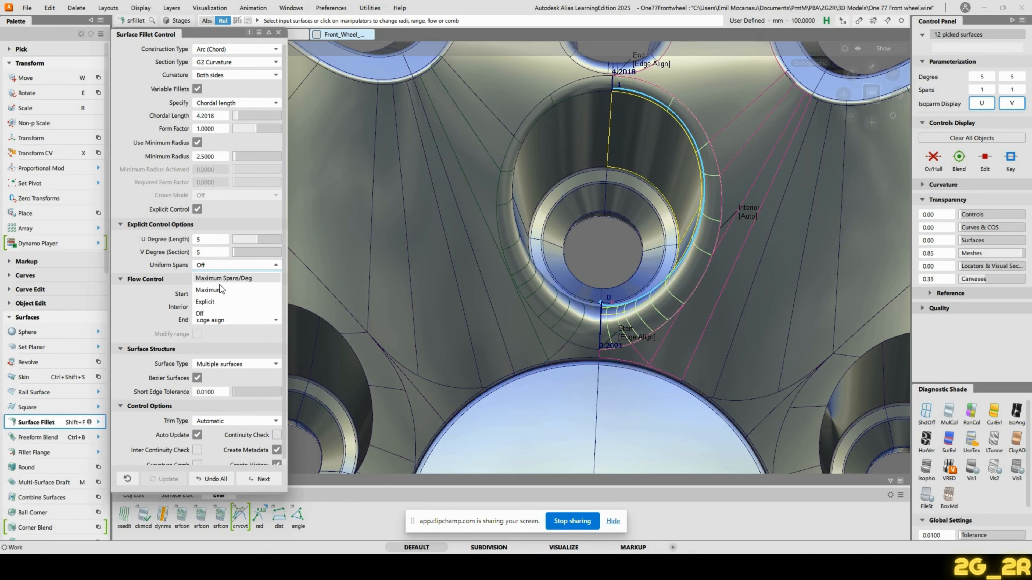
{"action": "left_click", "coordinate": [245, 279]}
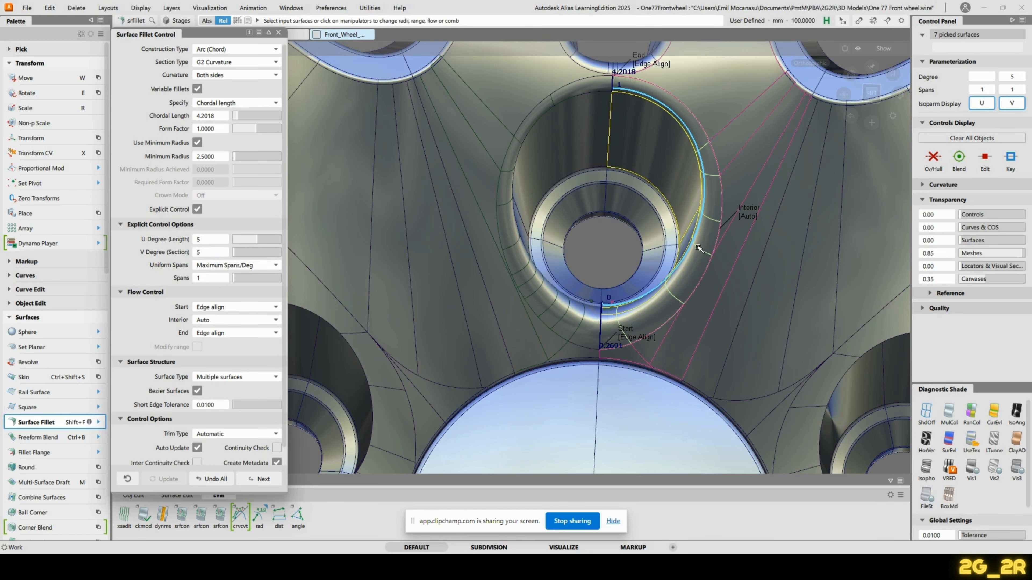
{"action": "scroll", "coordinate": [207, 330], "scroll_direction": "down", "scroll_amount": 1}
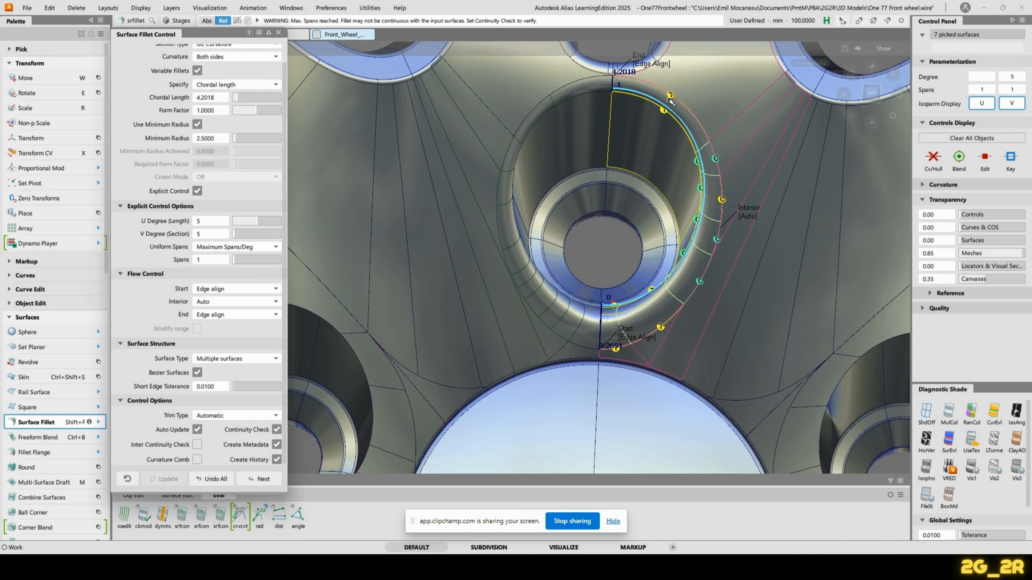
Step: Raise the right fillet's U degree to 6 and on to 7, inspecting the continuity markers along its edges
{"action": "left_click", "coordinate": [209, 221]}
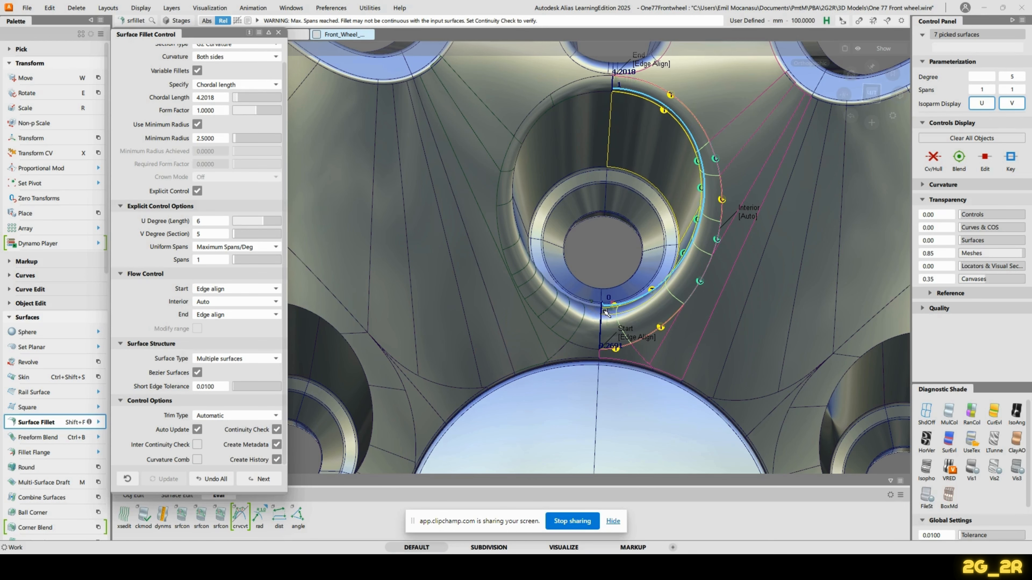
{"action": "left_click_drag", "start_coordinate": [457, 297], "coordinate": [491, 313], "text": "alt+shift"}
{"action": "left_click", "coordinate": [209, 220]}
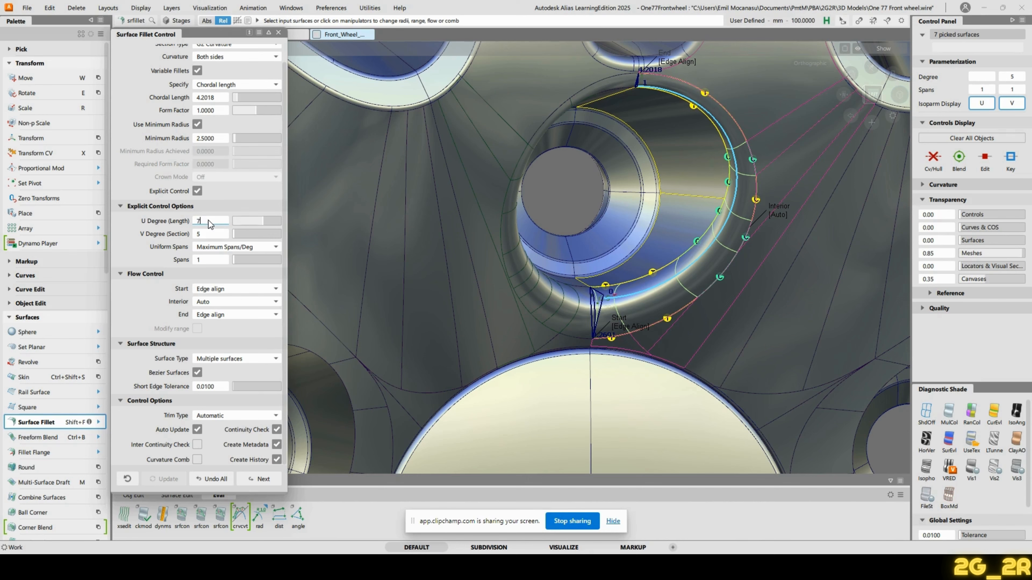
{"action": "type", "text": "7"}
{"action": "key", "text": "Return"}
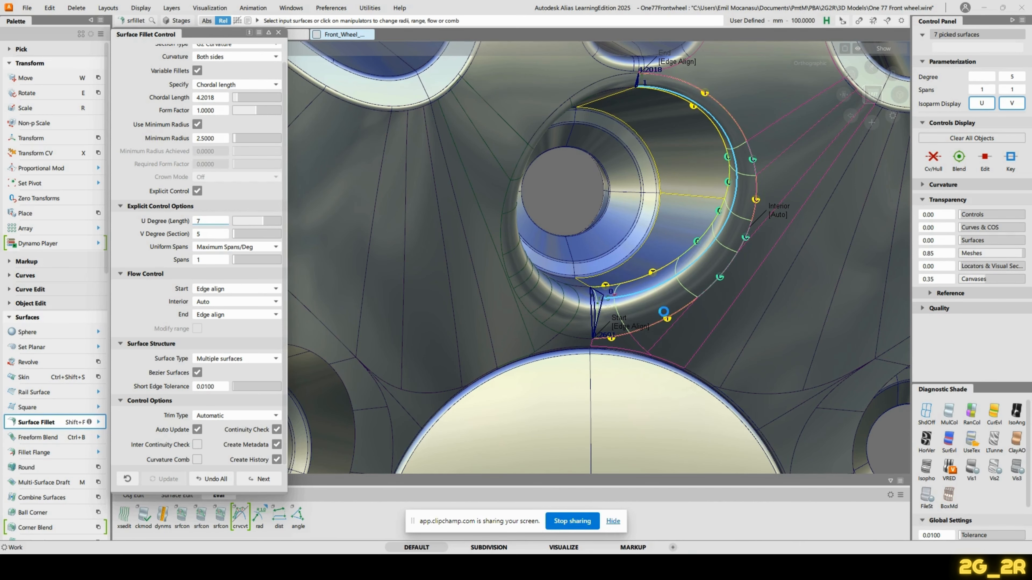
{"action": "left_click_drag", "start_coordinate": [750, 310], "coordinate": [708, 293], "text": "alt+shift"}
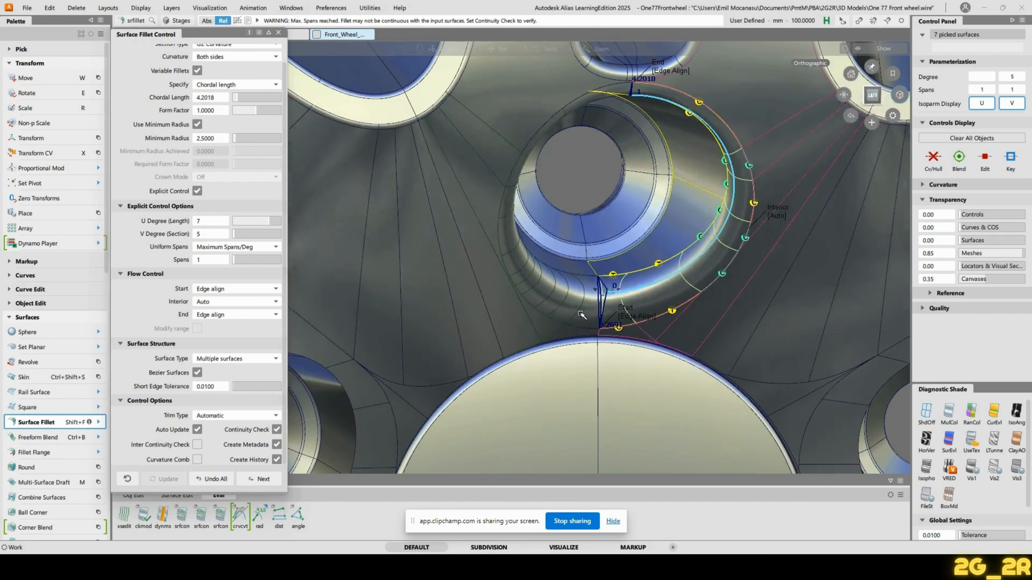
Step: Set the right fillet's maximum spans to 2, check the surface, and accept the fillet
{"action": "left_click", "coordinate": [206, 259]}
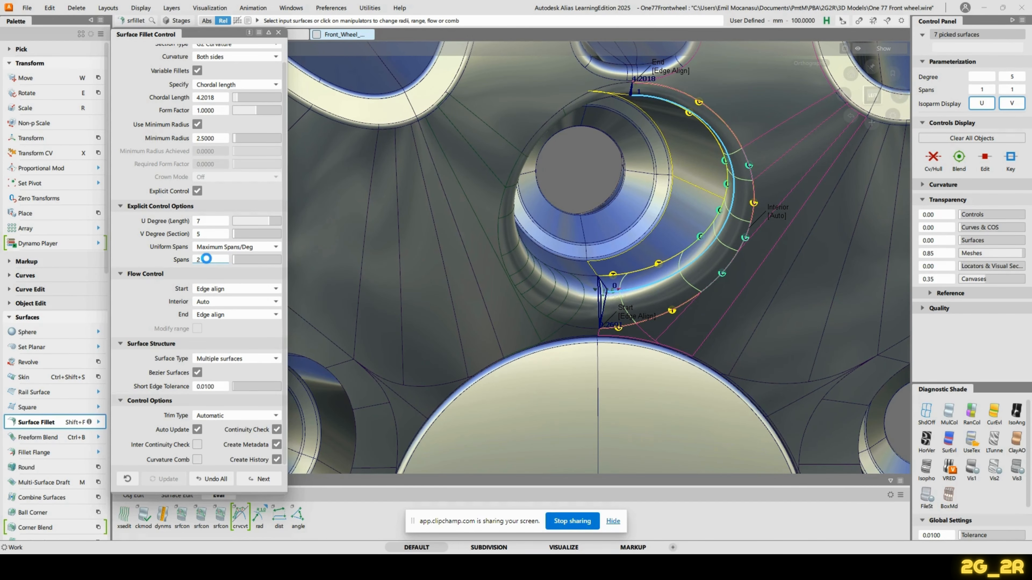
{"action": "type", "text": "2"}
{"action": "key", "text": "Return"}
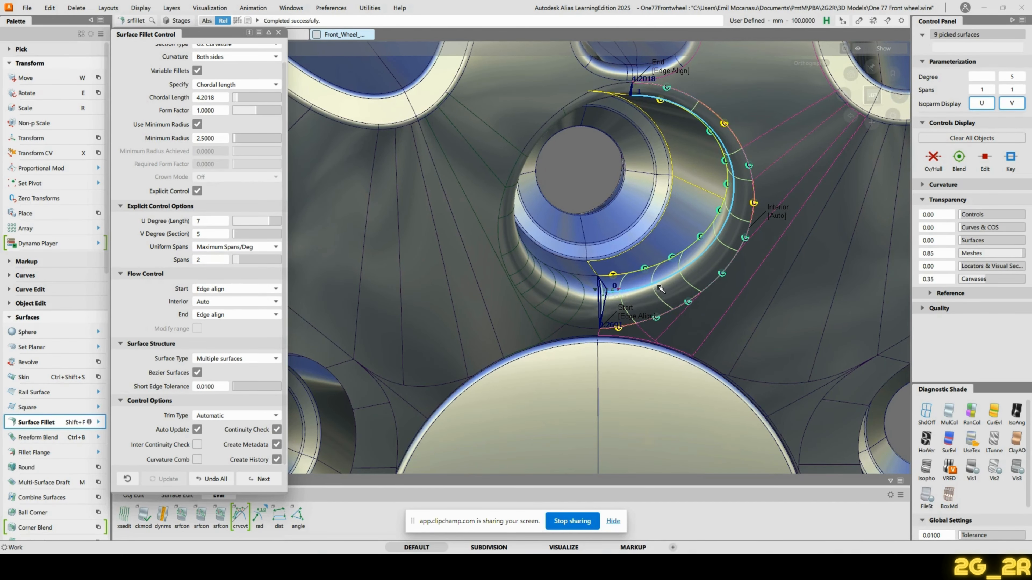
{"action": "left_click_drag", "start_coordinate": [654, 318], "coordinate": [601, 268], "text": "alt+shift"}
{"action": "left_click", "coordinate": [259, 479]}
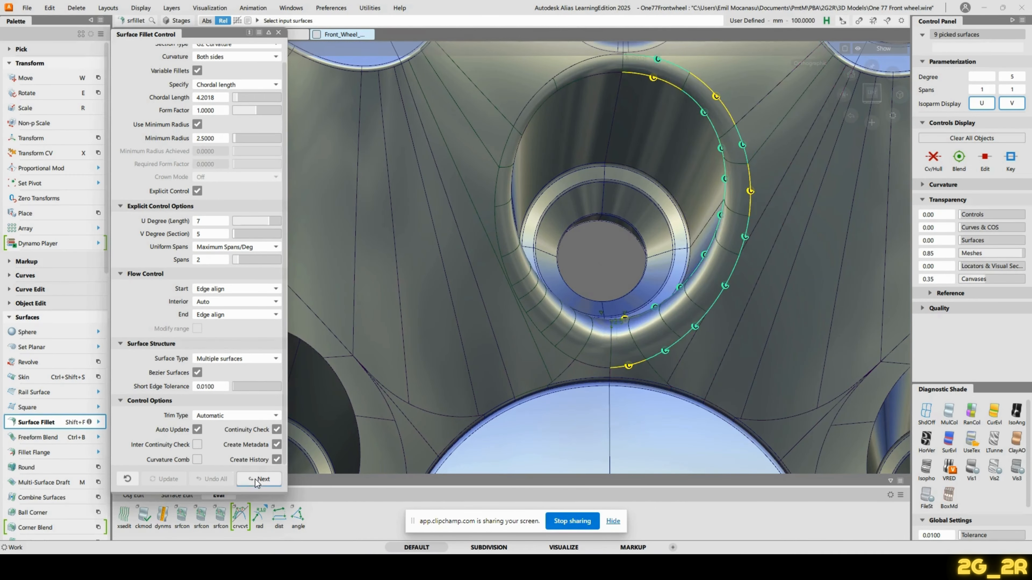
Step: Reopen the left rim fillet and undo it entirely to remove it from the bolt hole
{"action": "left_click_drag", "start_coordinate": [672, 317], "coordinate": [638, 346], "text": "alt+shift"}
{"action": "key", "text": "q"}
{"action": "left_click", "coordinate": [625, 300]}
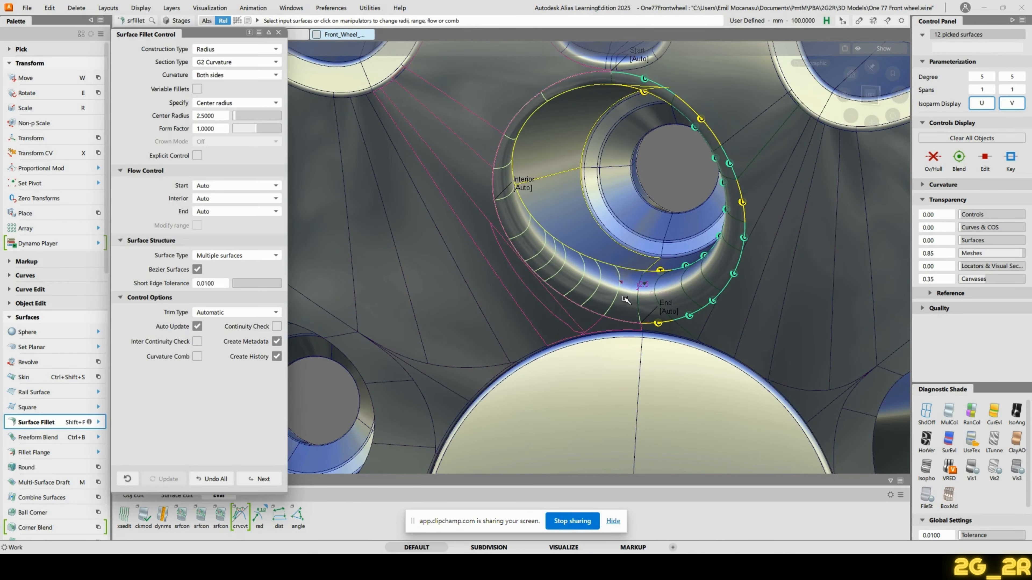
{"action": "left_click", "coordinate": [222, 480]}
{"action": "left_click_drag", "start_coordinate": [541, 305], "coordinate": [615, 239], "text": "alt+shift"}
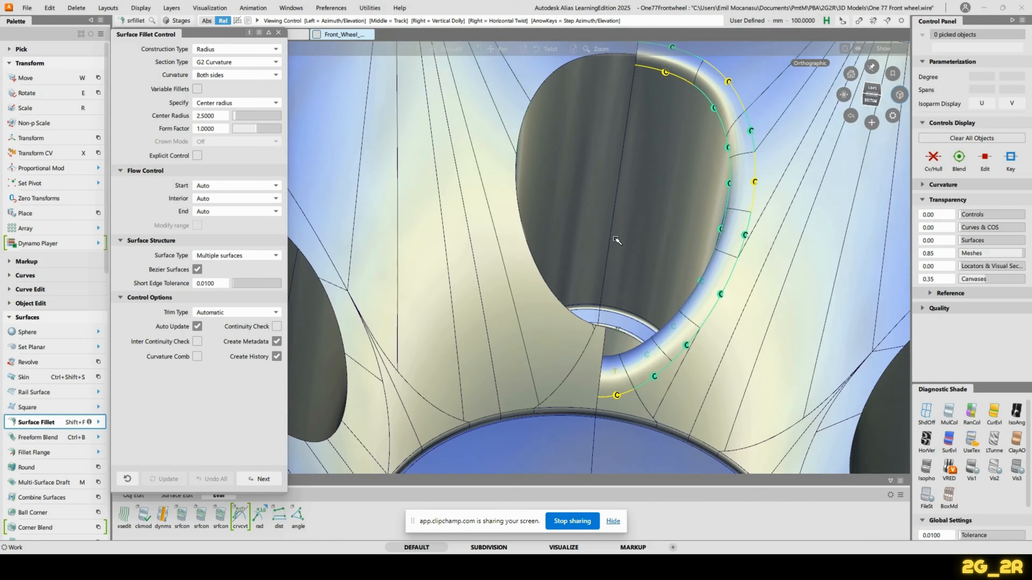
Step: Reopen the right rim fillet to load its settings and begin a new fillet from them
{"action": "key", "text": "q"}
{"action": "left_click", "coordinate": [610, 390]}
{"action": "left_click_drag", "start_coordinate": [611, 389], "coordinate": [601, 452], "text": "alt+shift"}
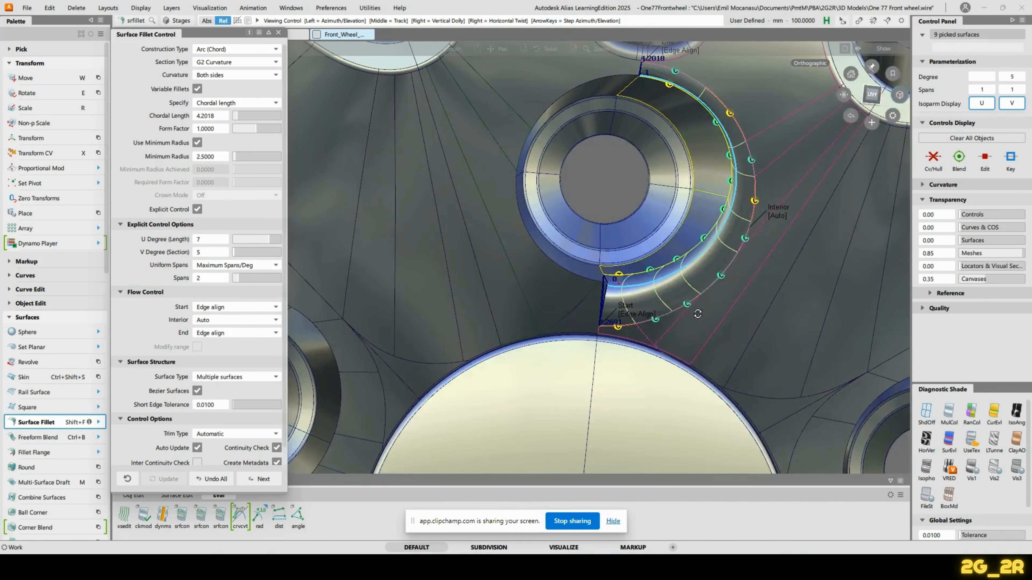
{"action": "left_click", "coordinate": [260, 480]}
Step: Build a new left rim fillet between the wheel face and the bolt hole wall with the loaded settings
{"action": "left_click_drag", "start_coordinate": [683, 200], "coordinate": [548, 174], "text": "alt+shift"}
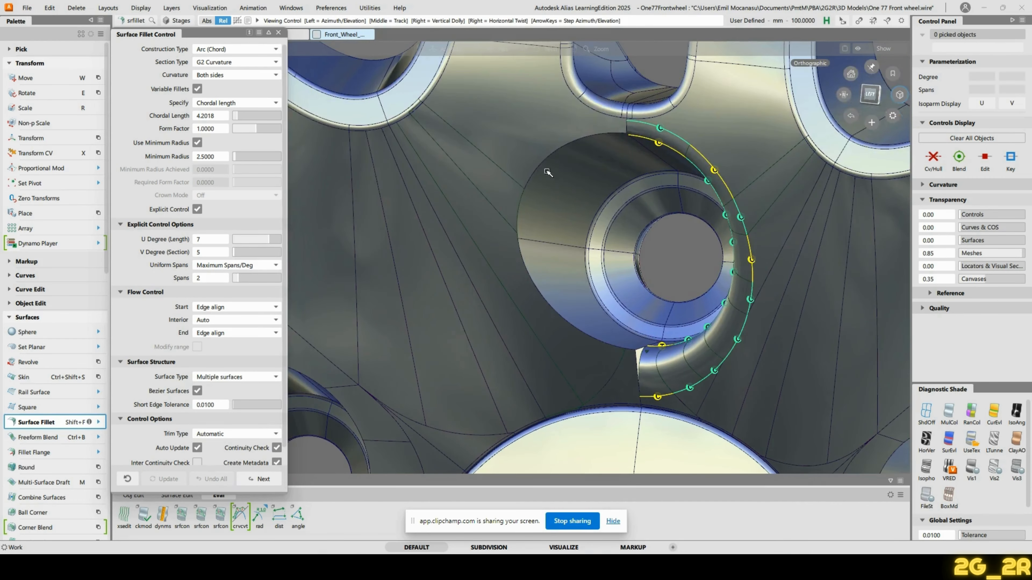
{"action": "left_click", "coordinate": [492, 236]}
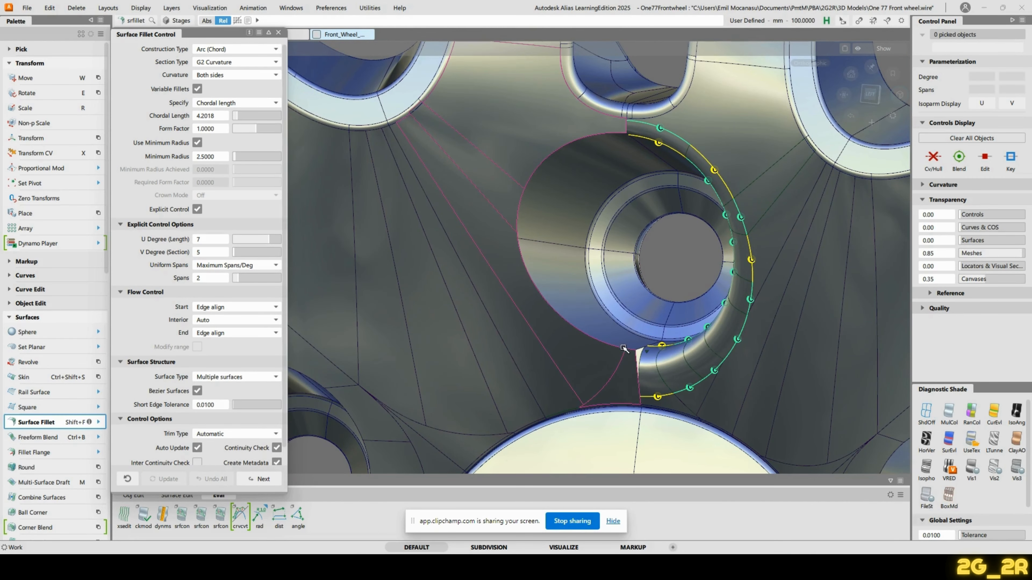
{"action": "left_click", "coordinate": [564, 255]}
{"action": "left_click_drag", "start_coordinate": [564, 255], "coordinate": [596, 220], "text": "alt+shift"}
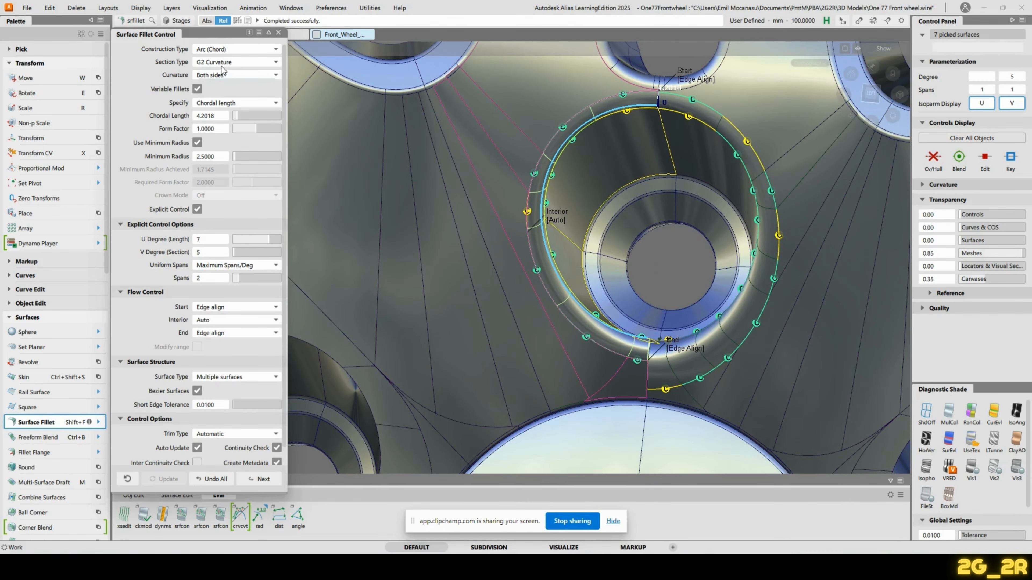
Step: Try to widen the left rim fillet's end length to about 9.44 at the lower junction with the right fillet
{"action": "left_click_drag", "start_coordinate": [686, 237], "coordinate": [622, 297], "text": "alt+shift"}
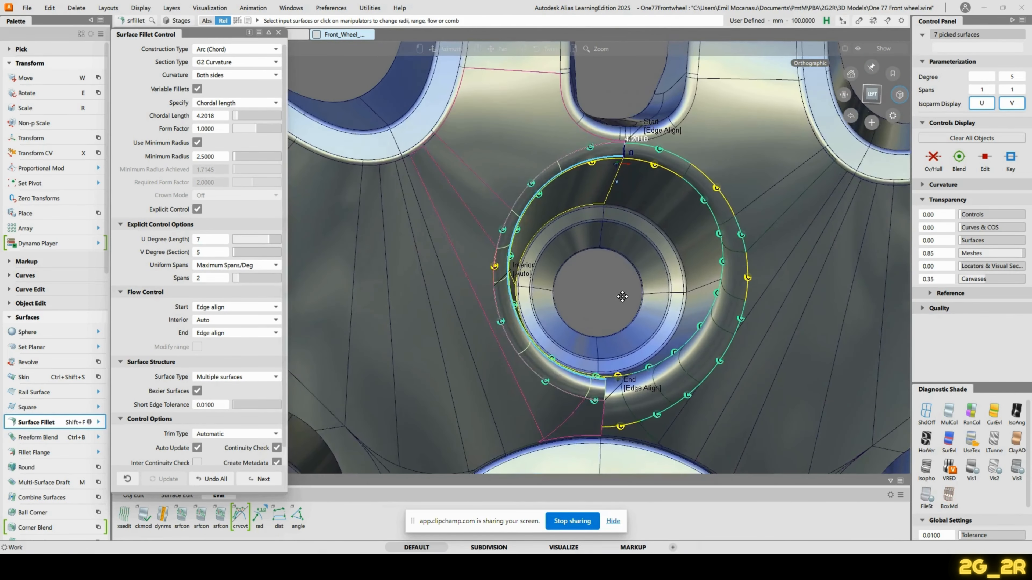
{"action": "middle_click_drag", "start_coordinate": [622, 297], "coordinate": [628, 242], "text": "alt+shift"}
{"action": "left_click_drag", "start_coordinate": [628, 311], "coordinate": [640, 369], "text": "alt+shift"}
{"action": "right_click_drag", "start_coordinate": [641, 369], "coordinate": [588, 266], "text": "alt+shift"}
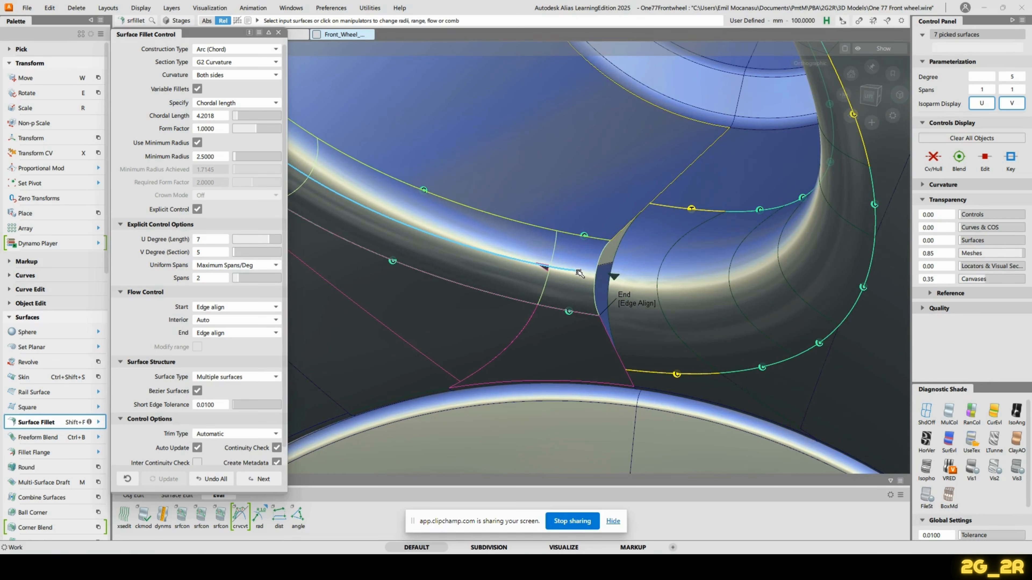
{"action": "left_click", "coordinate": [577, 271]}
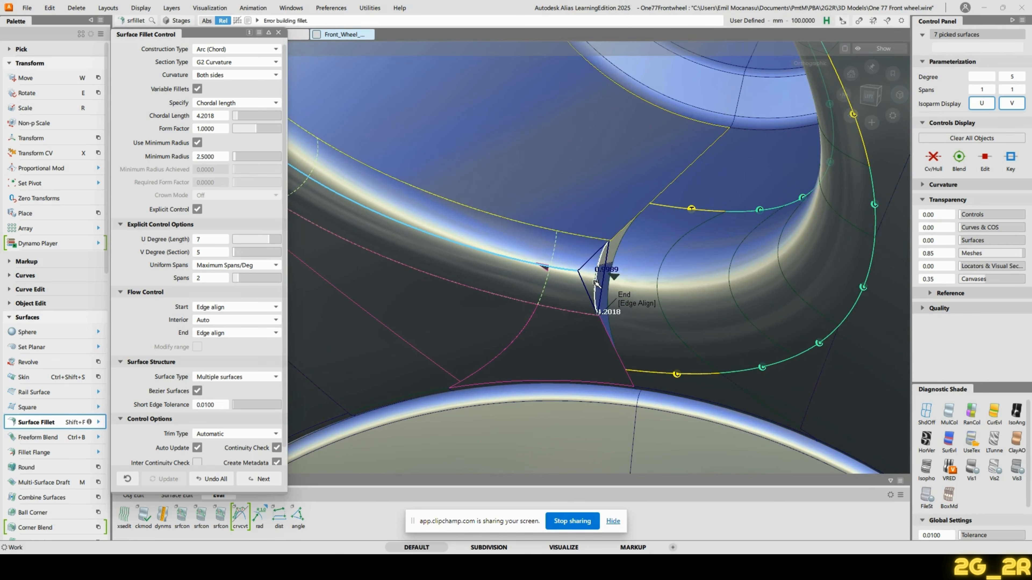
{"action": "left_click_drag", "start_coordinate": [595, 283], "coordinate": [653, 245]}
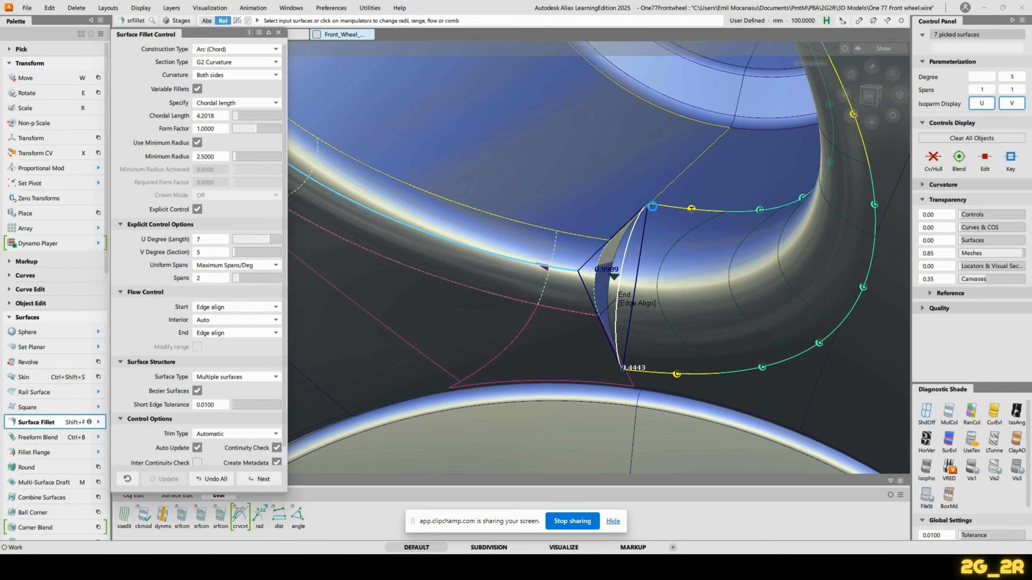
{"action": "mouse_move", "coordinate": [653, 206]}
{"action": "left_mouse_down", "text": "alt+shift"}
{"action": "mouse_move", "coordinate": [658, 189]}
{"action": "mouse_move", "coordinate": [654, 213]}
{"action": "left_mouse_up", "text": "alt+shift"}
{"action": "scroll", "coordinate": [657, 188], "scroll_direction": "down", "scroll_amount": 5}
{"action": "left_click", "coordinate": [496, 371]}
{"action": "left_click_drag", "start_coordinate": [585, 296], "coordinate": [552, 345], "text": "alt+shift"}
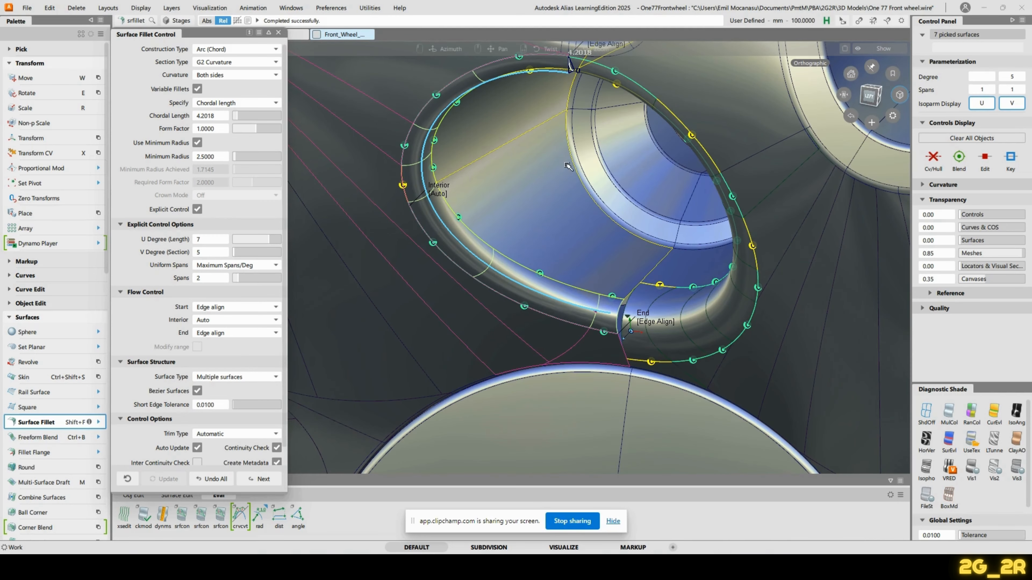
Step: Widen the left rim fillet's end to about 9.47 at the lower junction and add the adjoining surface to its inputs
{"action": "left_click", "coordinate": [613, 313]}
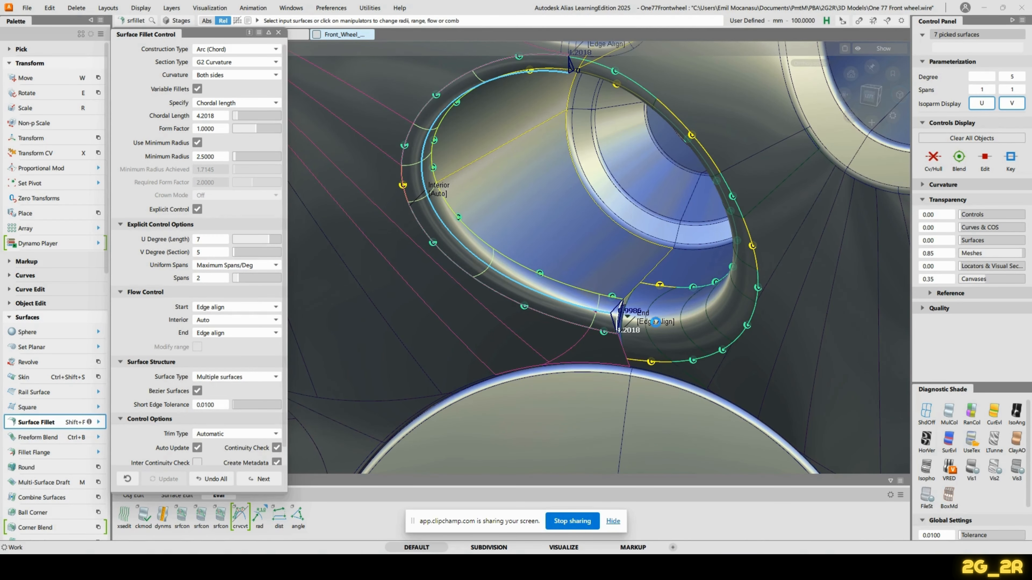
{"action": "left_click_drag", "start_coordinate": [622, 314], "coordinate": [643, 301]}
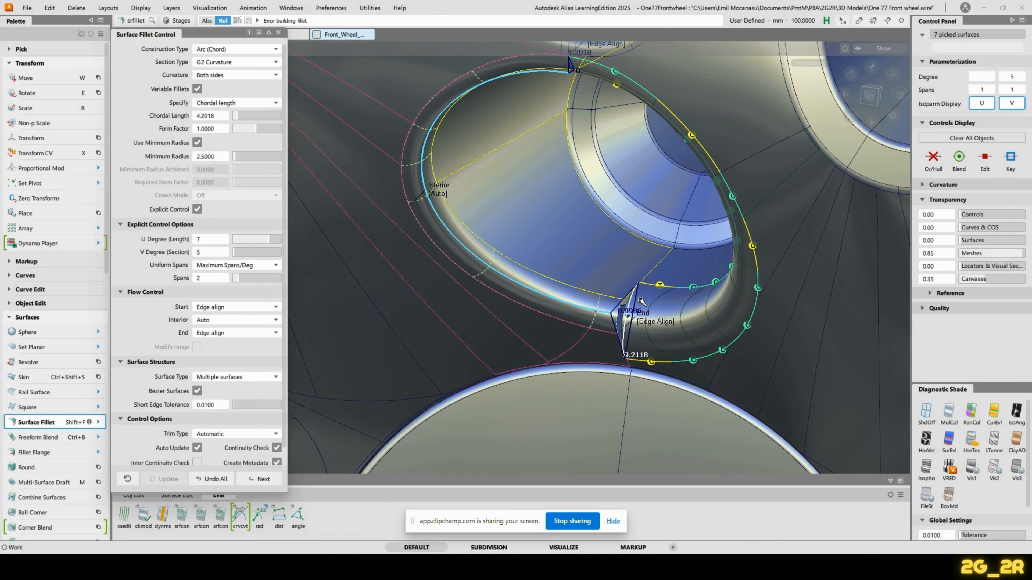
{"action": "left_click", "coordinate": [587, 242]}
{"action": "left_click_drag", "start_coordinate": [586, 243], "coordinate": [655, 386], "text": "alt+shift"}
{"action": "right_click_drag", "start_coordinate": [656, 386], "coordinate": [730, 320], "text": "alt+shift"}
{"action": "left_click_drag", "start_coordinate": [730, 320], "coordinate": [688, 243], "text": "alt+shift"}
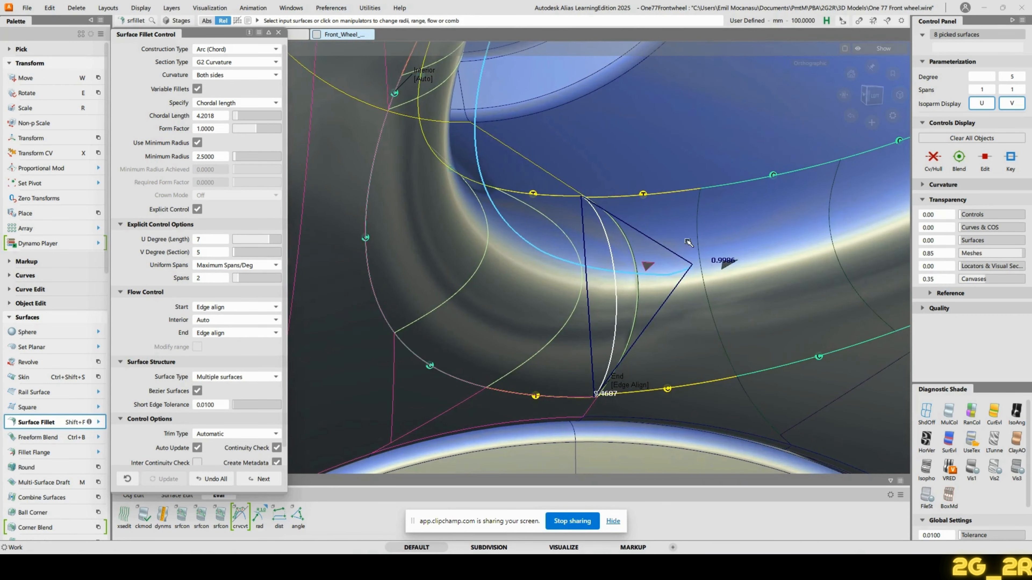
Step: Set the left rim fillet's end length to exactly 9 at the lower junction
{"action": "left_click_drag", "start_coordinate": [678, 348], "coordinate": [605, 304], "text": "alt+shift"}
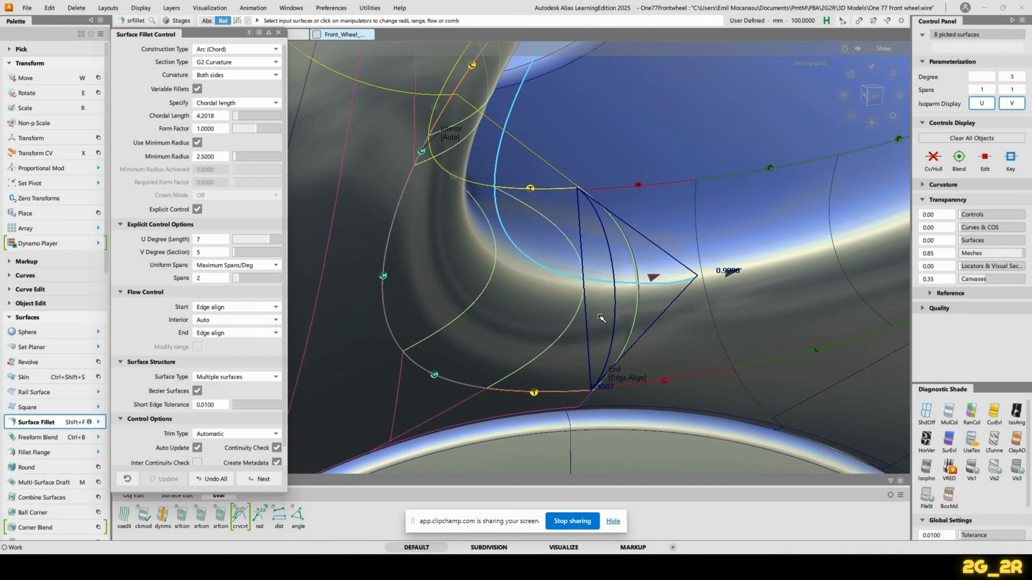
{"action": "left_click", "coordinate": [615, 321]}
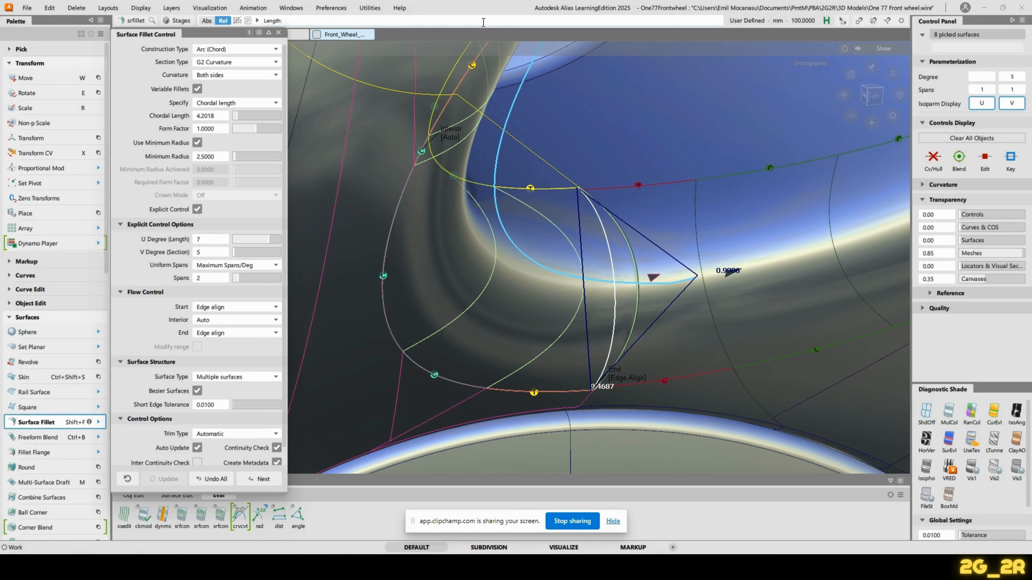
{"action": "left_click", "coordinate": [505, 18]}
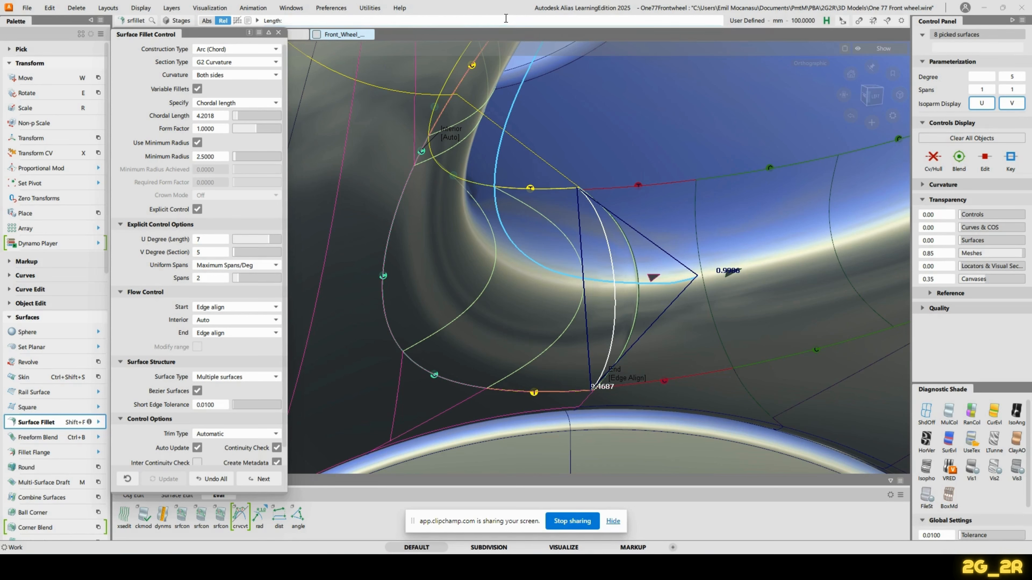
{"action": "left_click", "coordinate": [310, 18]}
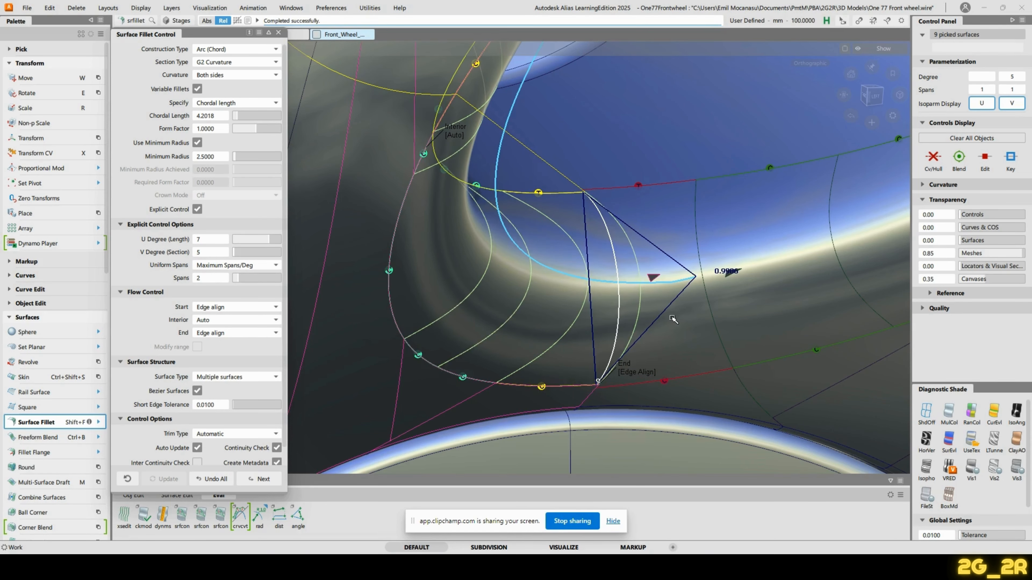
Step: Reopen the right rim fillet and set its start length to 9 at the lower junction
{"action": "left_click_drag", "start_coordinate": [670, 317], "coordinate": [688, 347], "text": "alt+shift"}
{"action": "key", "text": "q"}
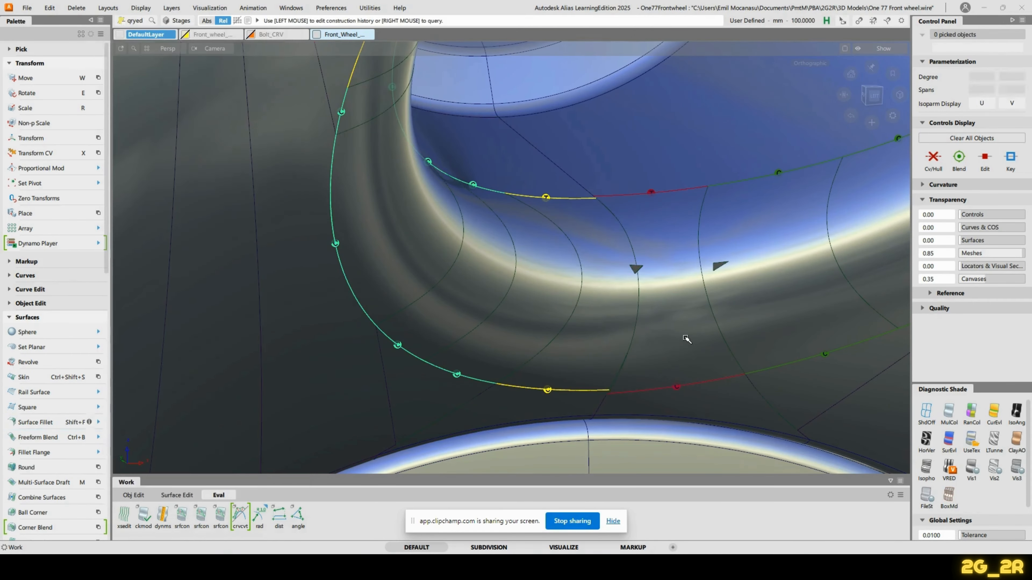
{"action": "left_click", "coordinate": [686, 340]}
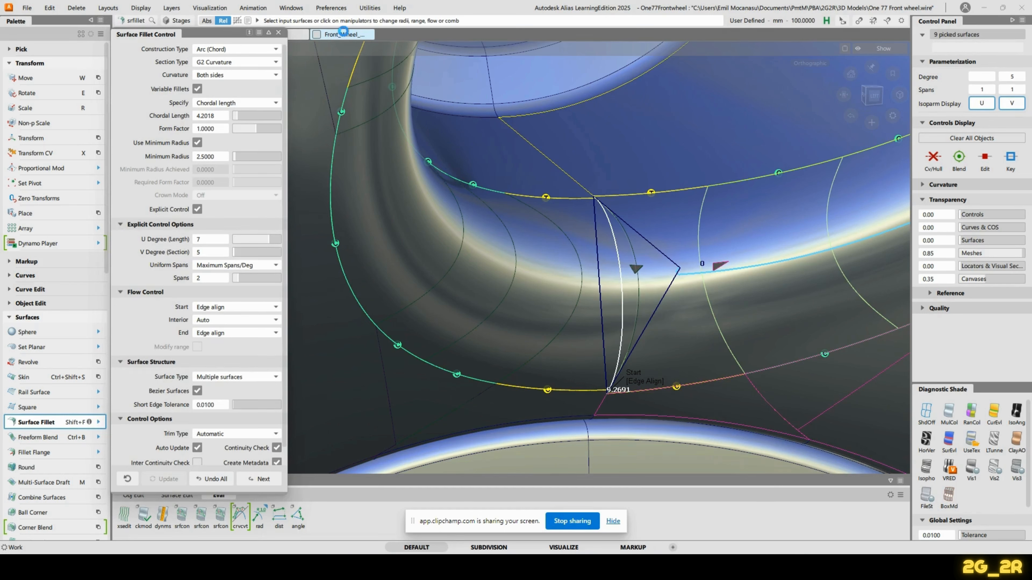
{"action": "left_click", "coordinate": [470, 20]}
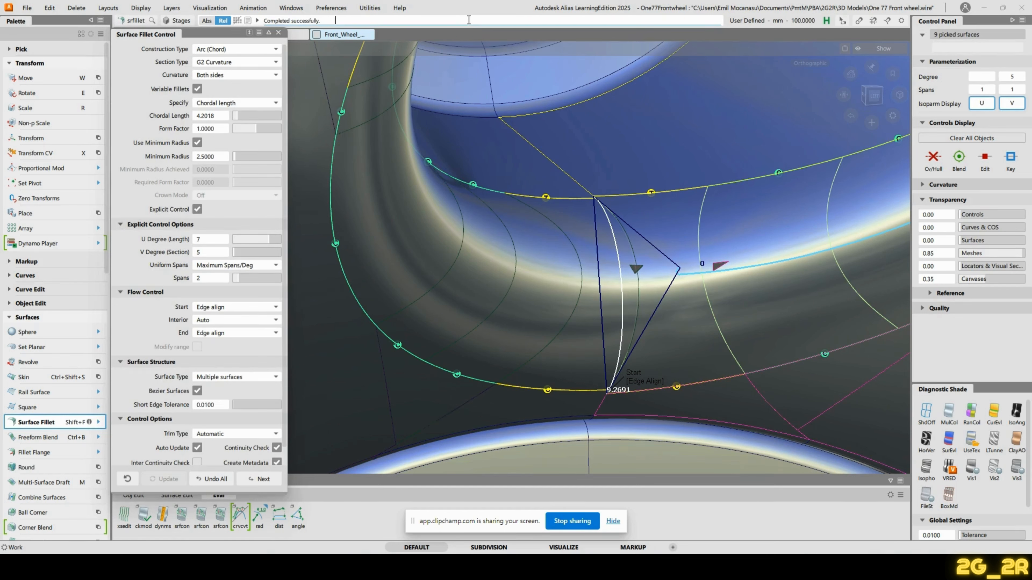
{"action": "key", "text": "Return"}
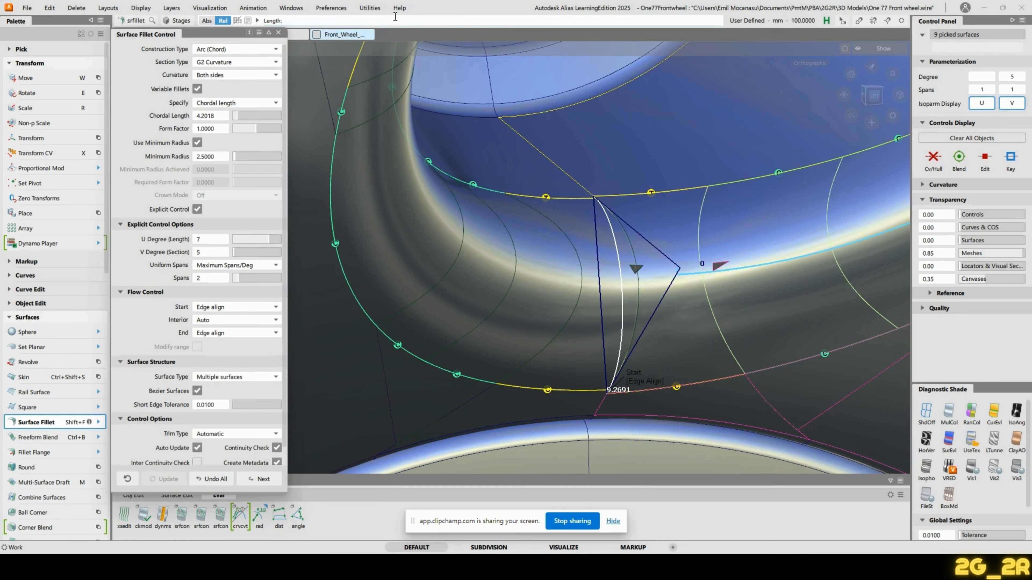
{"action": "left_click", "coordinate": [321, 20]}
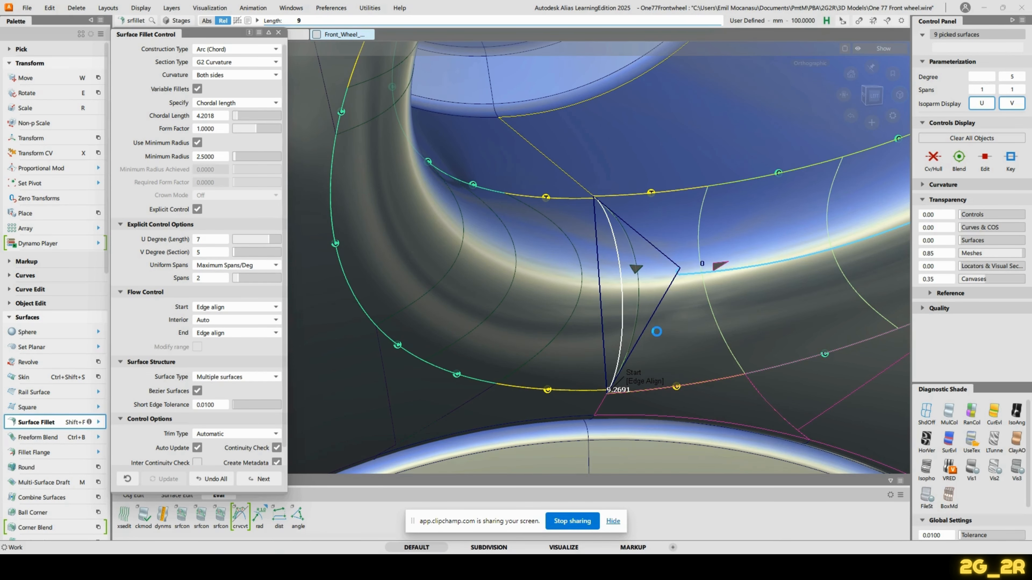
{"action": "left_click_drag", "start_coordinate": [680, 338], "coordinate": [630, 258], "text": "alt+shift"}
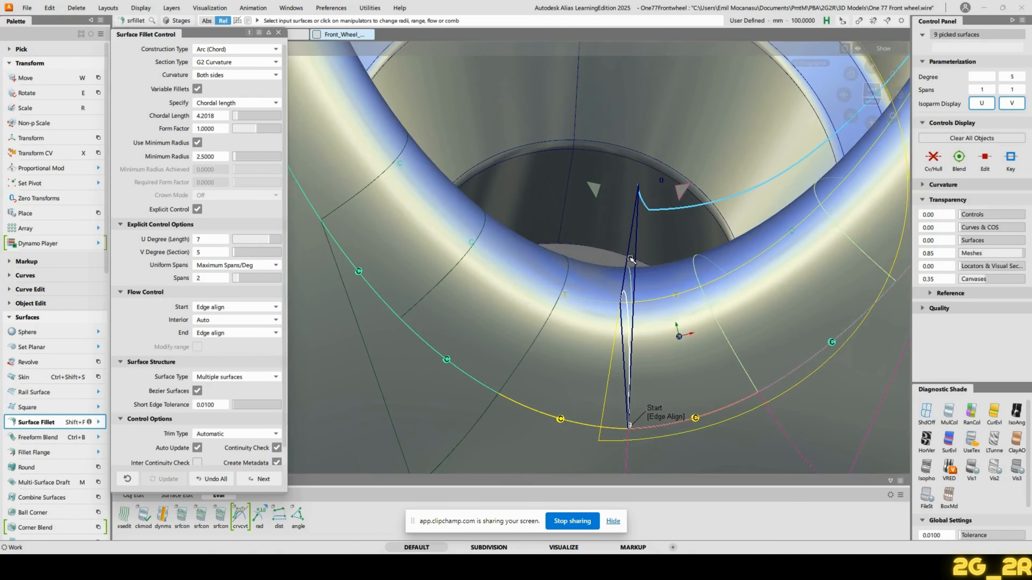
Step: Set the right rim fillet's end length to 4 at the upper junction
{"action": "key", "text": "shift+f"}
{"action": "right_click_drag", "start_coordinate": [652, 156], "coordinate": [670, 240], "text": "alt+shift"}
{"action": "middle_click_drag", "start_coordinate": [670, 240], "coordinate": [580, 320], "text": "alt+shift"}
{"action": "left_click_drag", "start_coordinate": [604, 236], "coordinate": [448, 164], "text": "alt+shift"}
{"action": "key", "text": "ctrl+q"}
{"action": "left_click", "coordinate": [634, 234]}
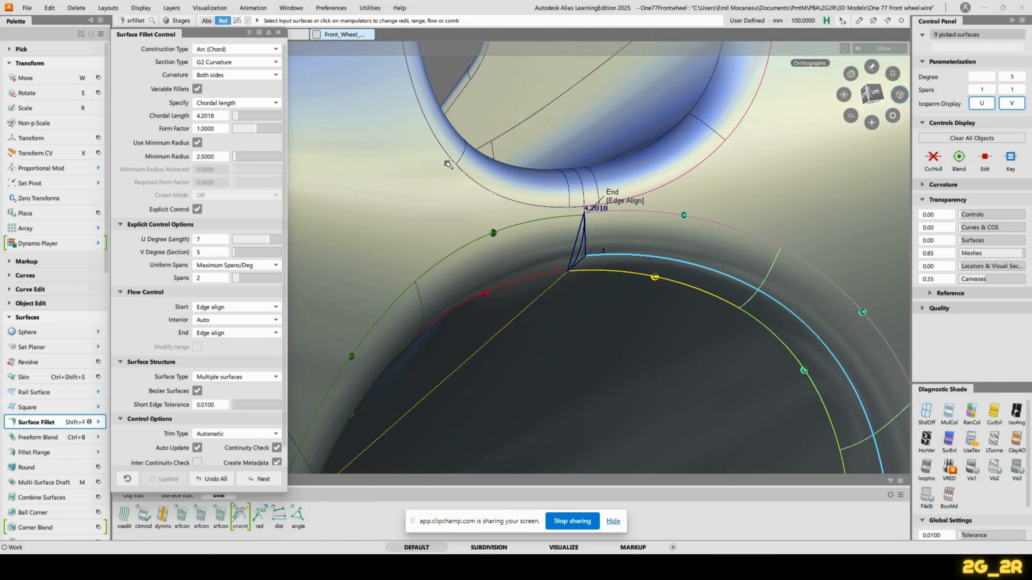
{"action": "right_click_drag", "start_coordinate": [596, 254], "coordinate": [584, 225], "text": "alt+shift"}
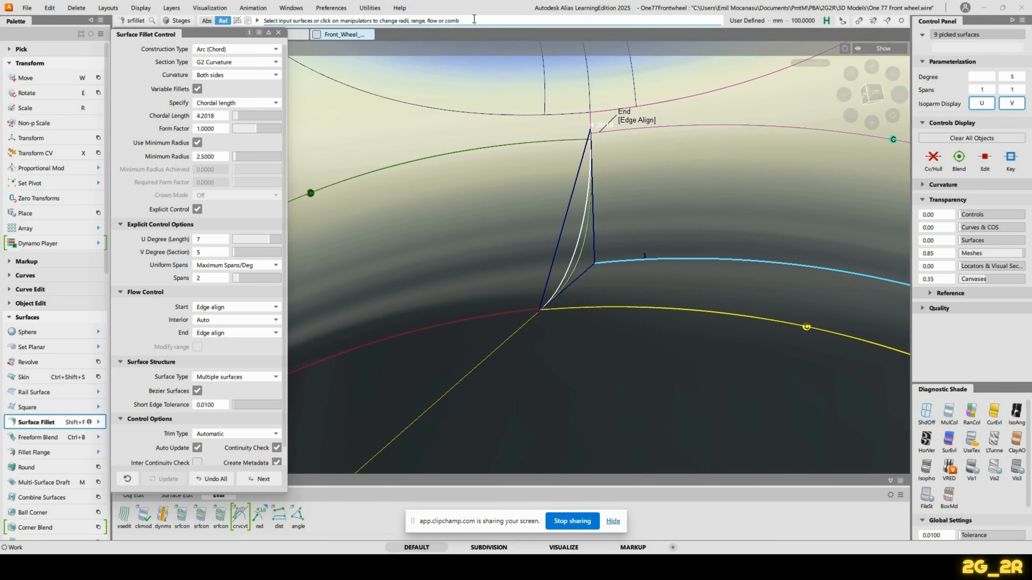
{"action": "left_click", "coordinate": [484, 18]}
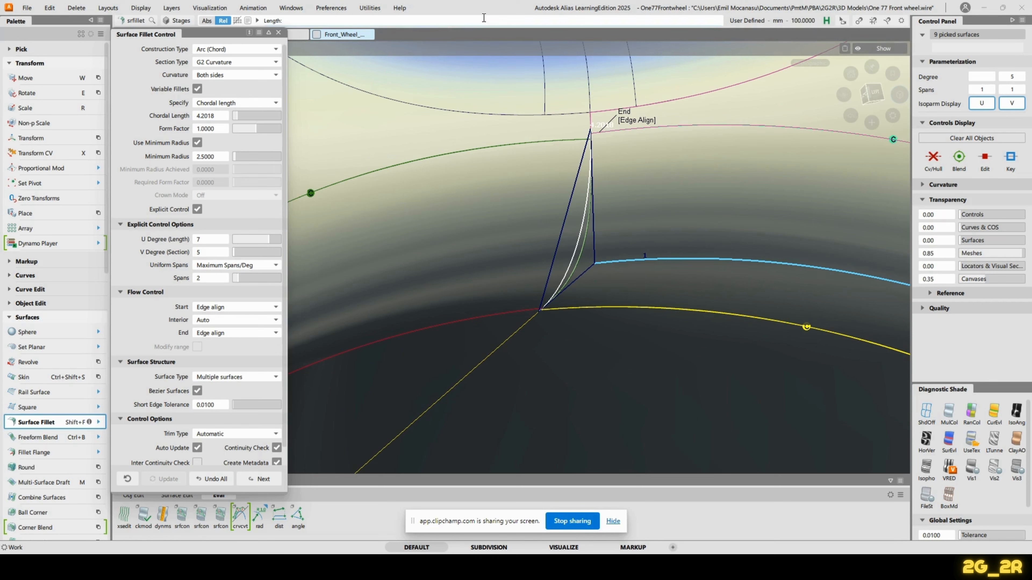
{"action": "left_click", "coordinate": [332, 20]}
{"action": "key", "text": "Return"}
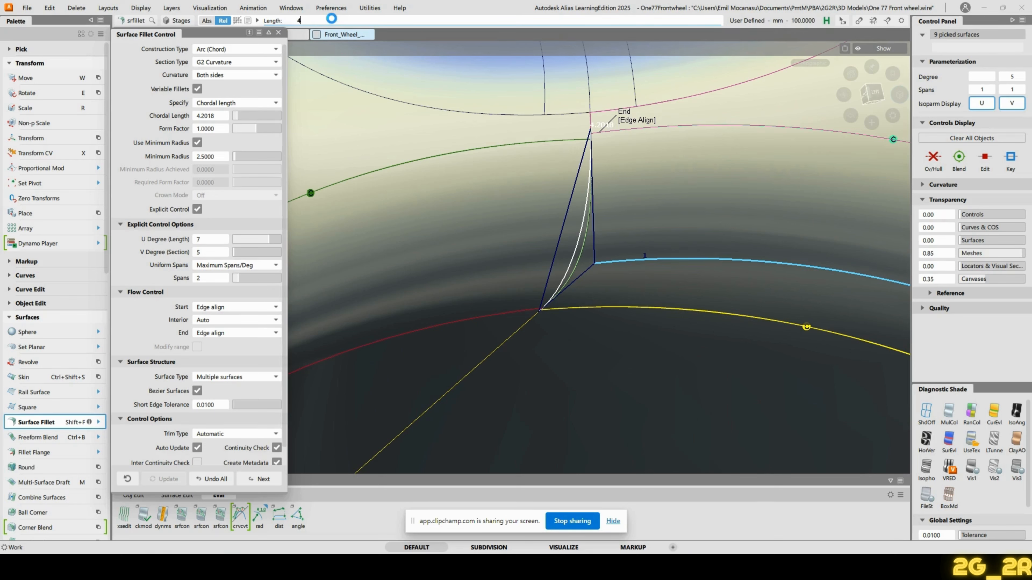
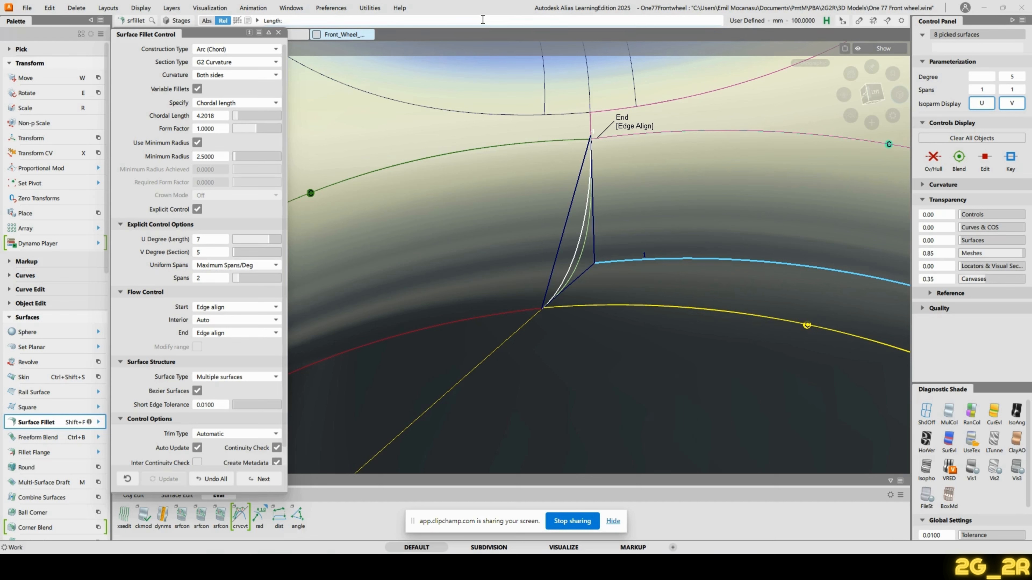
Step: Finish the right rim fillet and set the left rim fillet's start length to 4 at the upper junction
{"action": "left_click", "coordinate": [423, 20]}
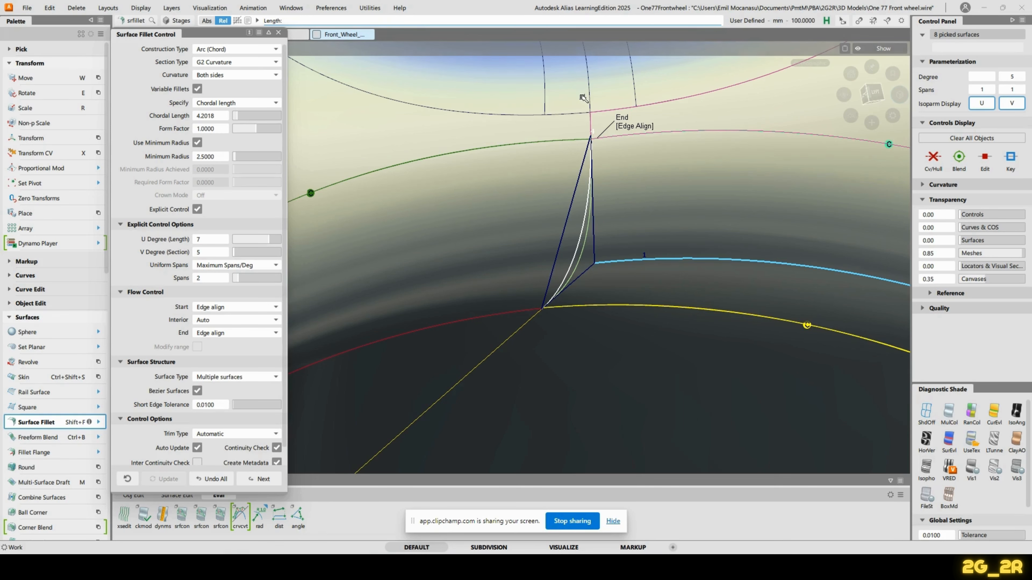
{"action": "left_click_drag", "start_coordinate": [536, 199], "coordinate": [586, 227], "text": "alt+shift"}
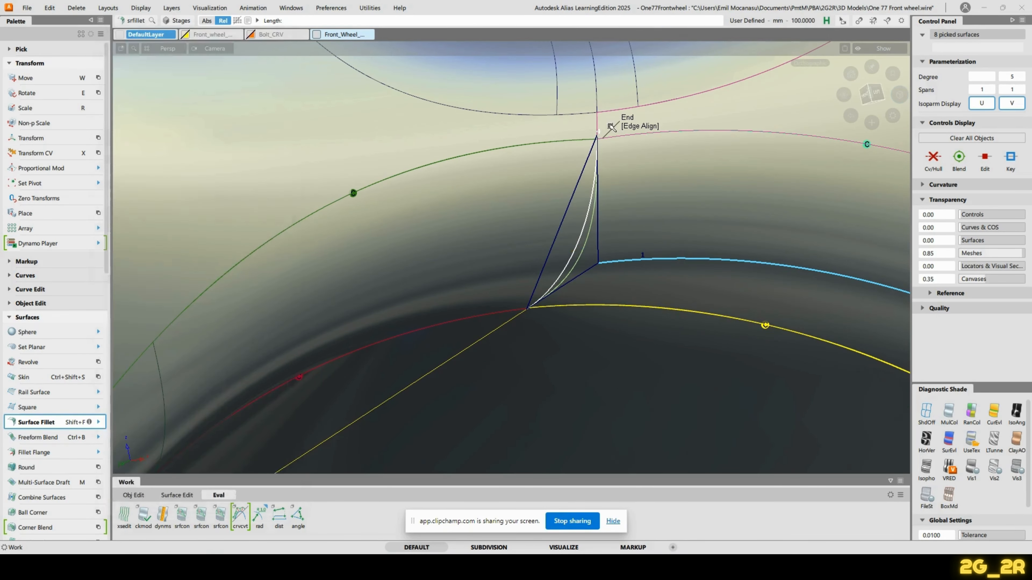
{"action": "left_click", "coordinate": [610, 229]}
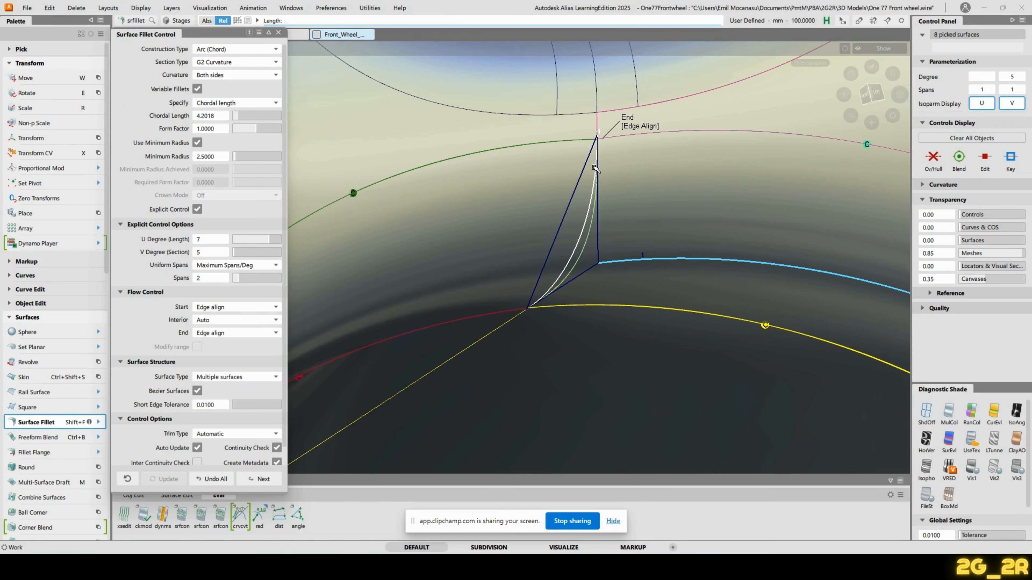
{"action": "left_click_drag", "start_coordinate": [547, 156], "coordinate": [677, 145], "text": "alt+shift"}
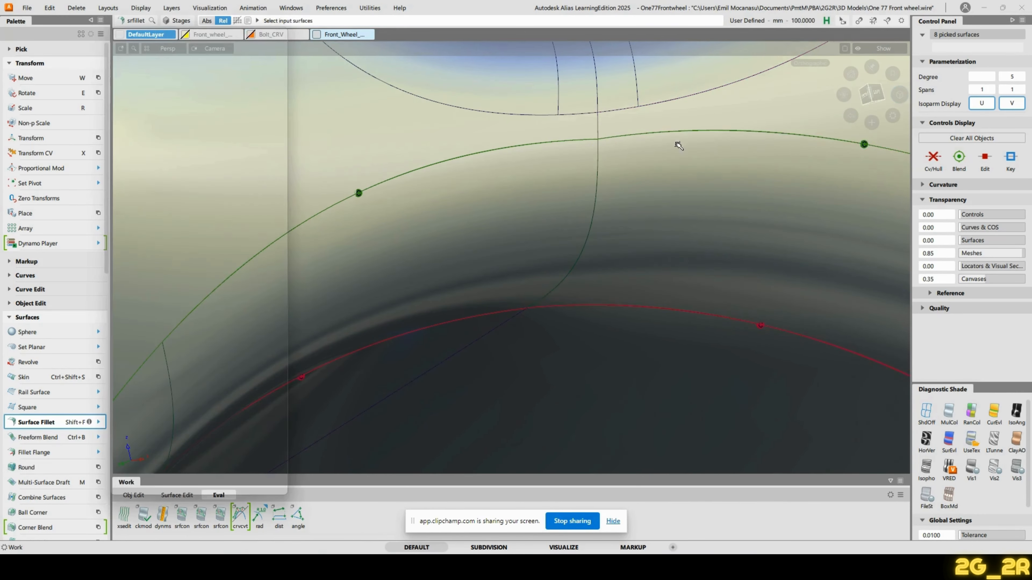
{"action": "left_click_drag", "start_coordinate": [582, 199], "coordinate": [596, 200], "text": "alt+shift"}
{"action": "left_click", "coordinate": [579, 200]}
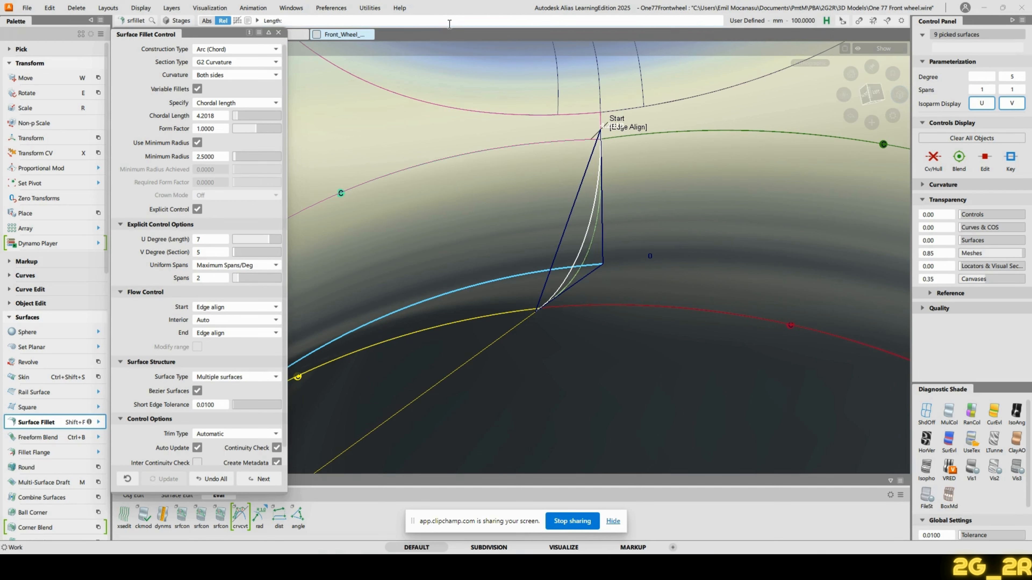
{"action": "left_click", "coordinate": [421, 19]}
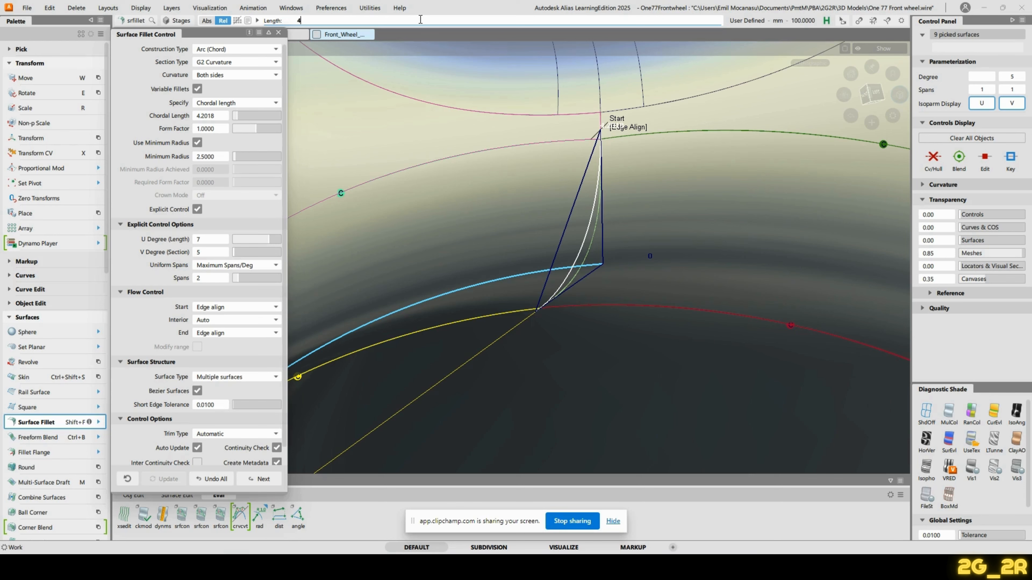
{"action": "key", "text": "Return"}
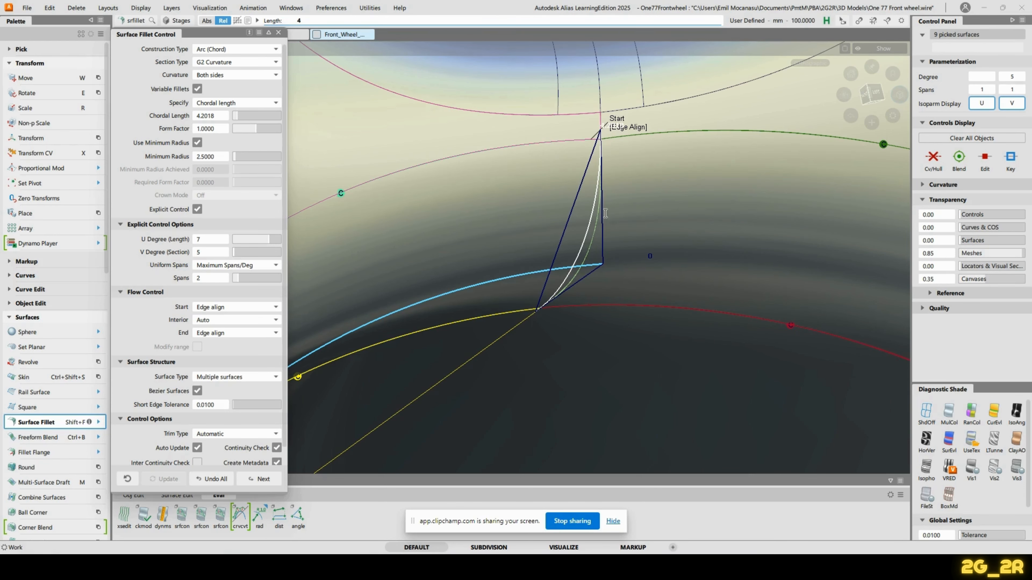
Step: Set the left rim fillet's start length to 4.5 at the upper junction
{"action": "left_click_drag", "start_coordinate": [659, 208], "coordinate": [747, 216], "text": "alt+shift"}
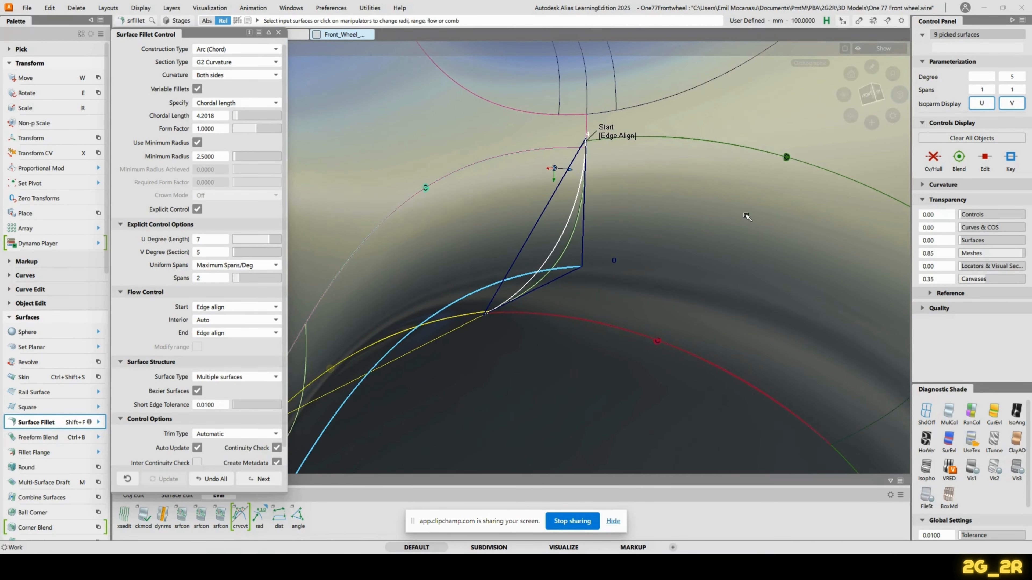
{"action": "left_click_drag", "start_coordinate": [613, 184], "coordinate": [597, 198], "text": "alt+shift"}
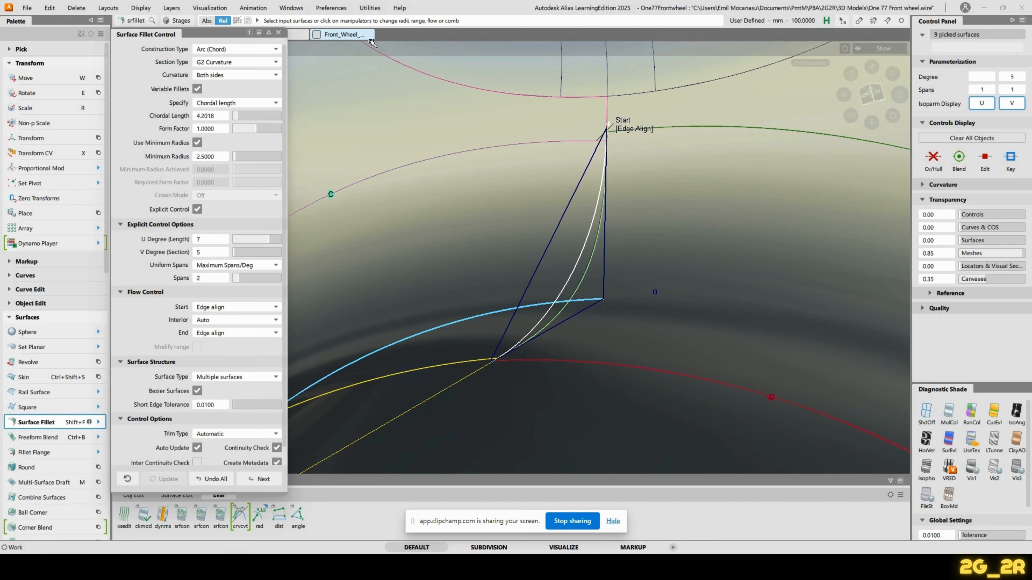
{"action": "left_click", "coordinate": [474, 20]}
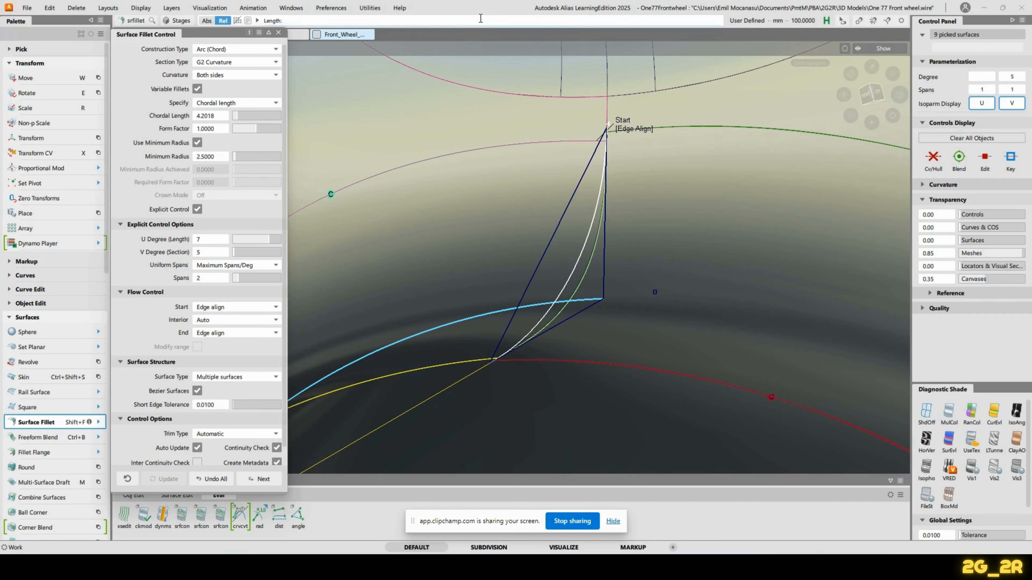
{"action": "left_click", "coordinate": [480, 18]}
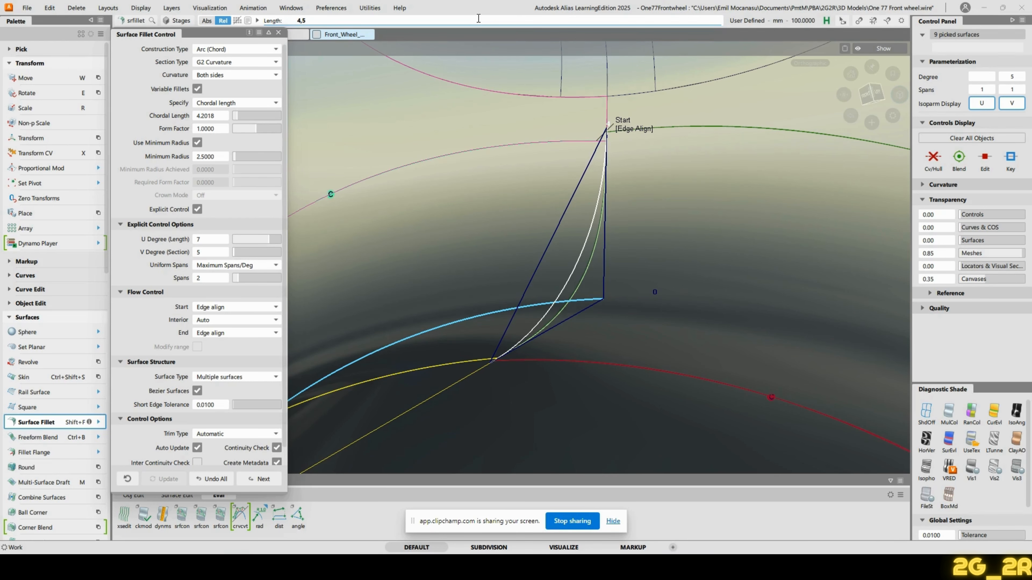
{"action": "left_click_drag", "start_coordinate": [561, 182], "coordinate": [553, 170], "text": "alt+shift"}
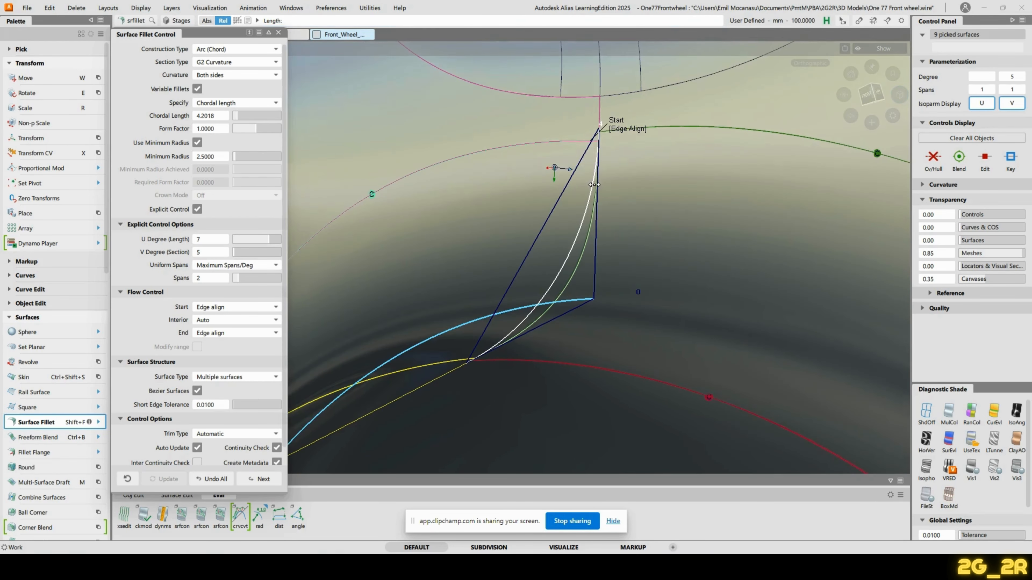
Step: Fine-tune the left rim fillet's start length to about 4.5 at the upper junction and finish the fillet
{"action": "left_click_drag", "start_coordinate": [580, 231], "coordinate": [584, 226]}
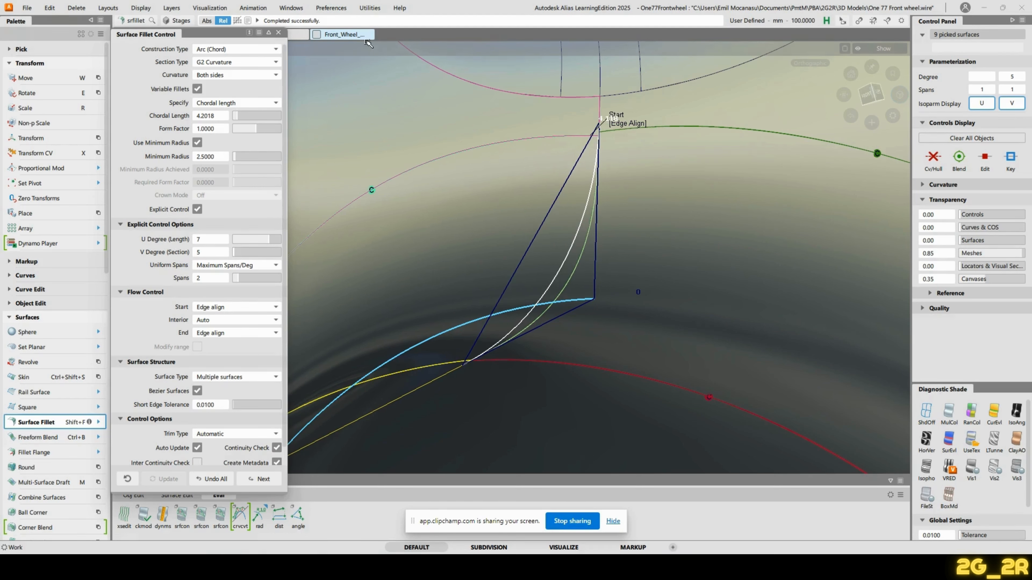
{"action": "left_click", "coordinate": [482, 23]}
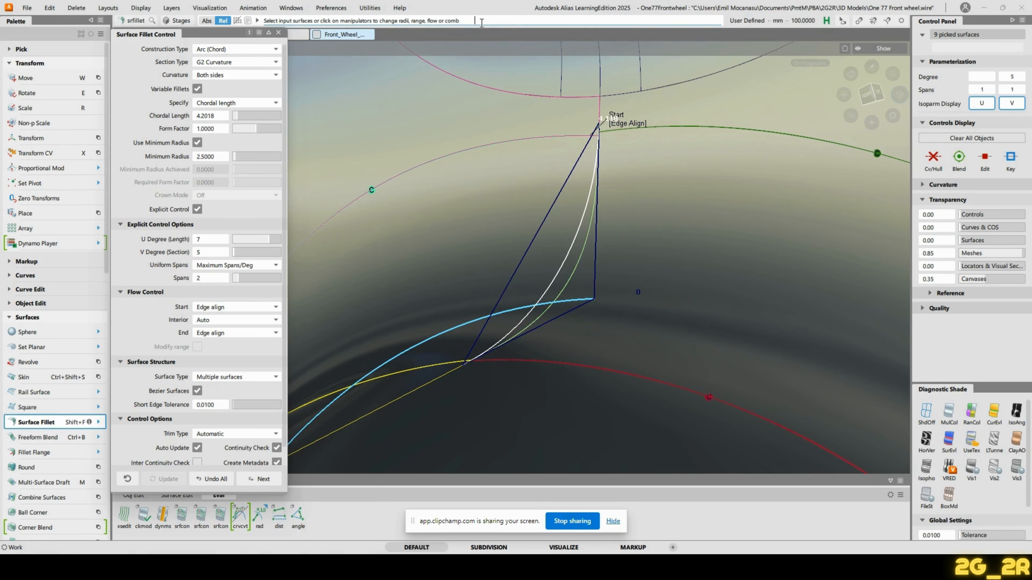
{"action": "left_click", "coordinate": [481, 21]}
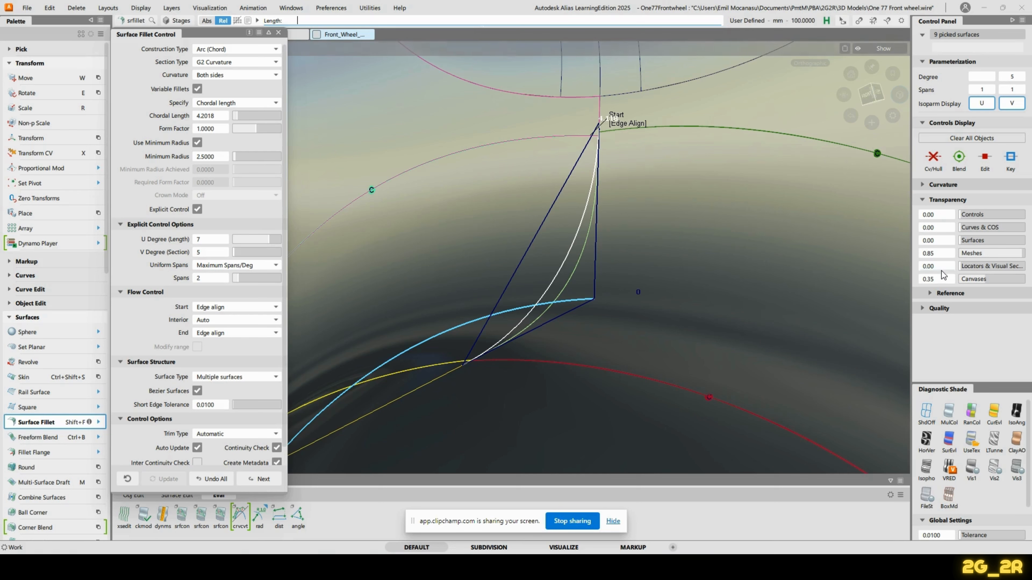
{"action": "left_click_drag", "start_coordinate": [591, 165], "coordinate": [550, 180], "text": "alt+shift"}
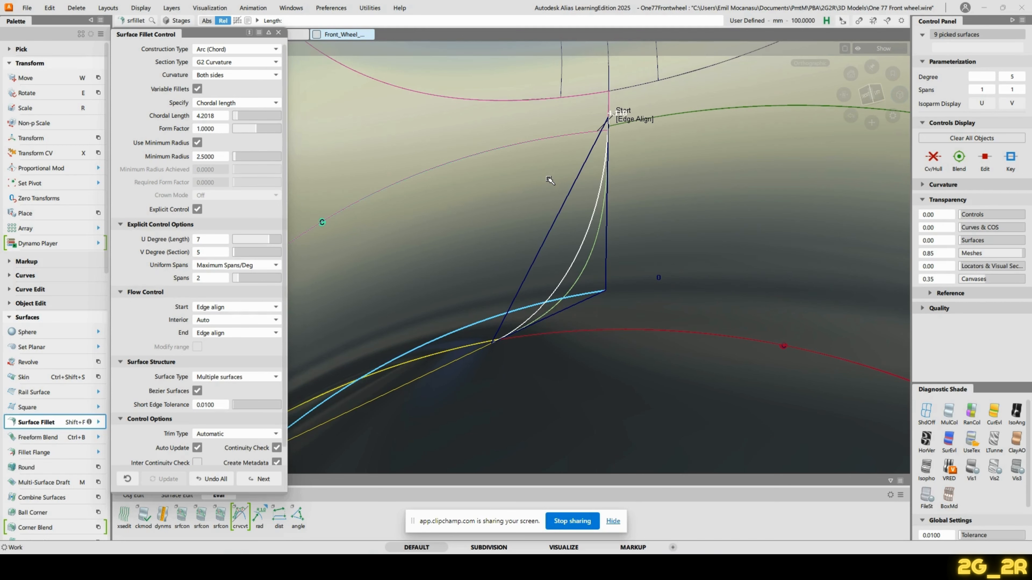
{"action": "left_click_drag", "start_coordinate": [592, 182], "coordinate": [701, 174], "text": "alt+shift"}
{"action": "right_click_drag", "start_coordinate": [665, 208], "coordinate": [693, 160], "text": "alt+shift"}
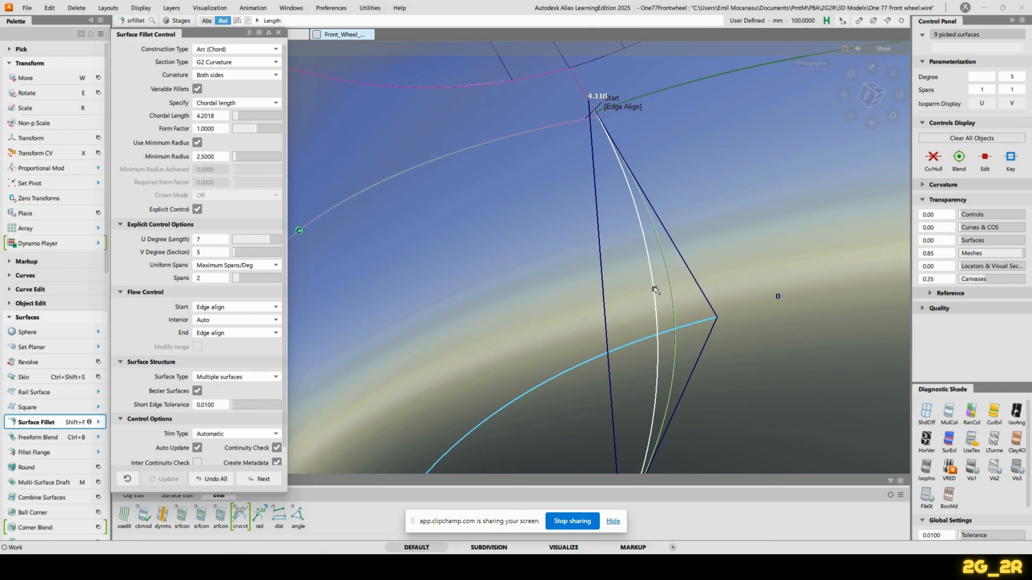
{"action": "left_click_drag", "start_coordinate": [654, 289], "coordinate": [678, 275]}
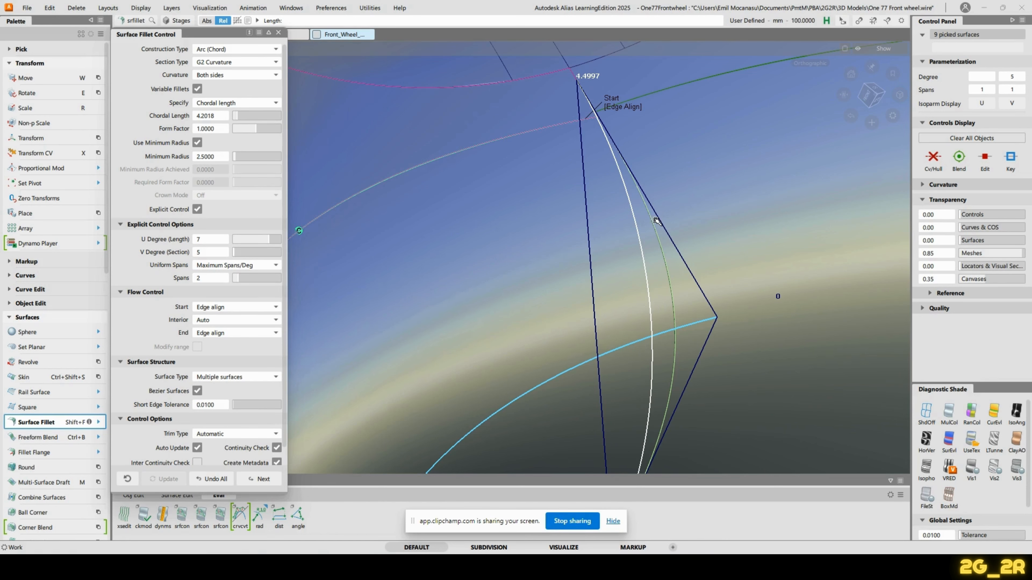
{"action": "left_click_drag", "start_coordinate": [714, 149], "coordinate": [710, 113], "text": "ctrl+shift"}
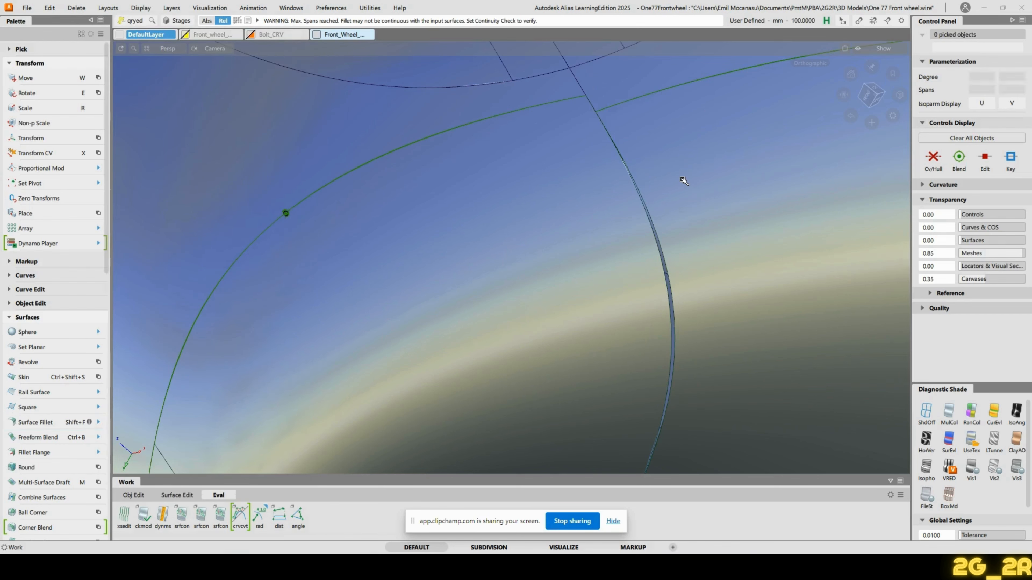
Step: Reopen the right rim fillet and adjust its end length to about 4.36 at the upper junction
{"action": "left_click", "coordinate": [682, 178]}
{"action": "left_click_drag", "start_coordinate": [659, 319], "coordinate": [693, 299]}
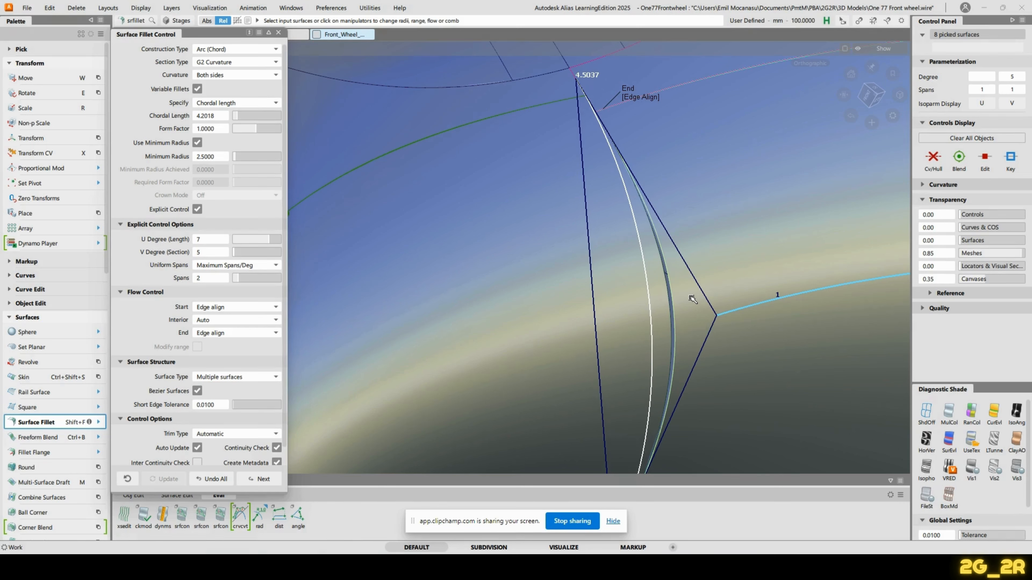
{"action": "left_click_drag", "start_coordinate": [692, 299], "coordinate": [691, 298]}
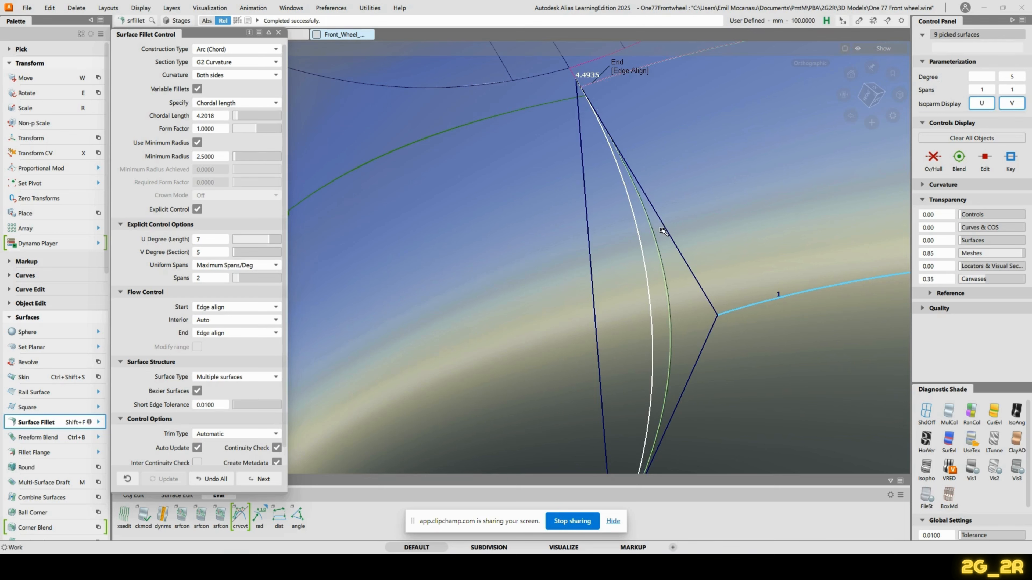
{"action": "left_click_drag", "start_coordinate": [641, 257], "coordinate": [639, 259]}
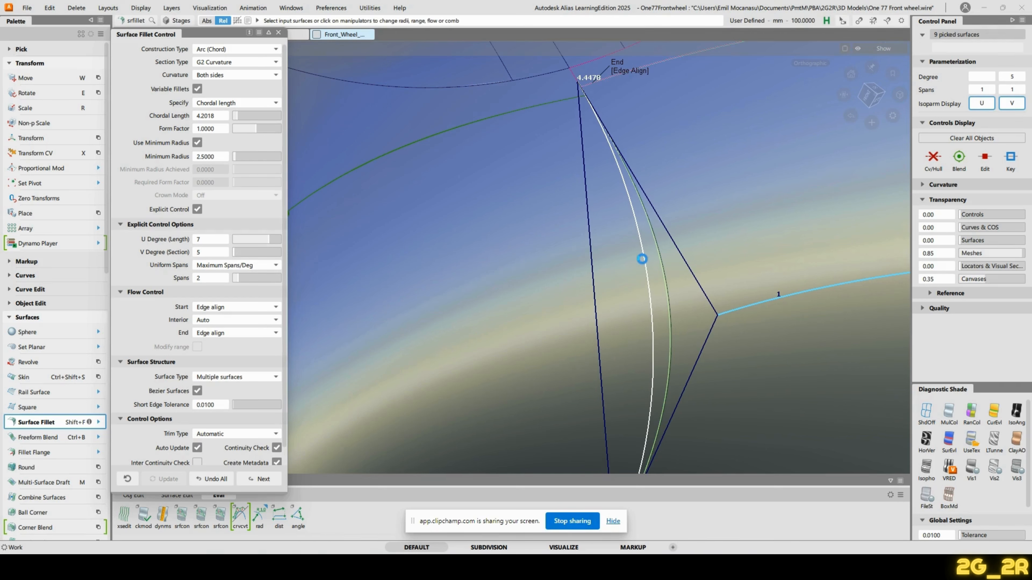
{"action": "left_click_drag", "start_coordinate": [646, 260], "coordinate": [642, 263]}
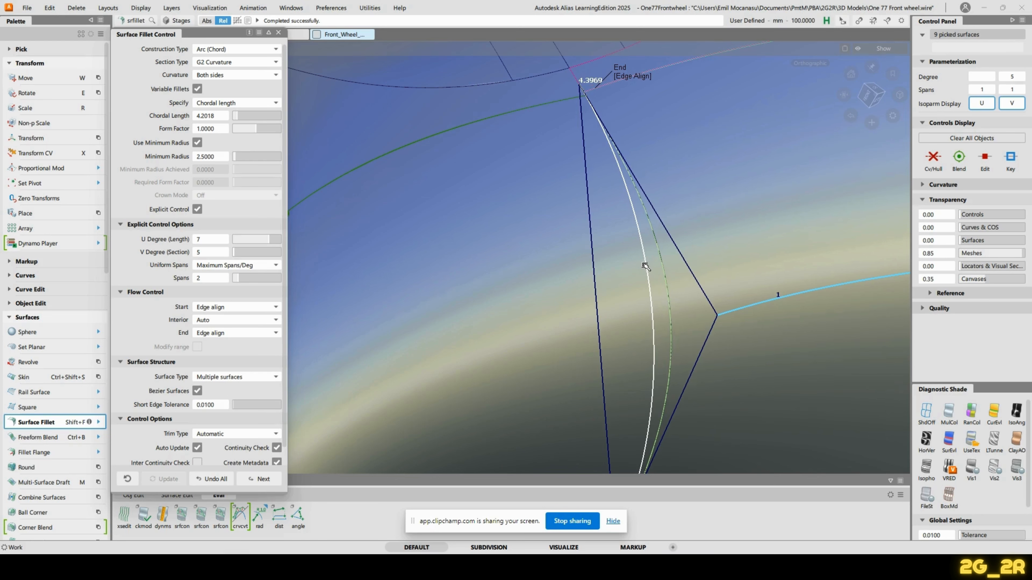
{"action": "left_click_drag", "start_coordinate": [647, 268], "coordinate": [645, 270]}
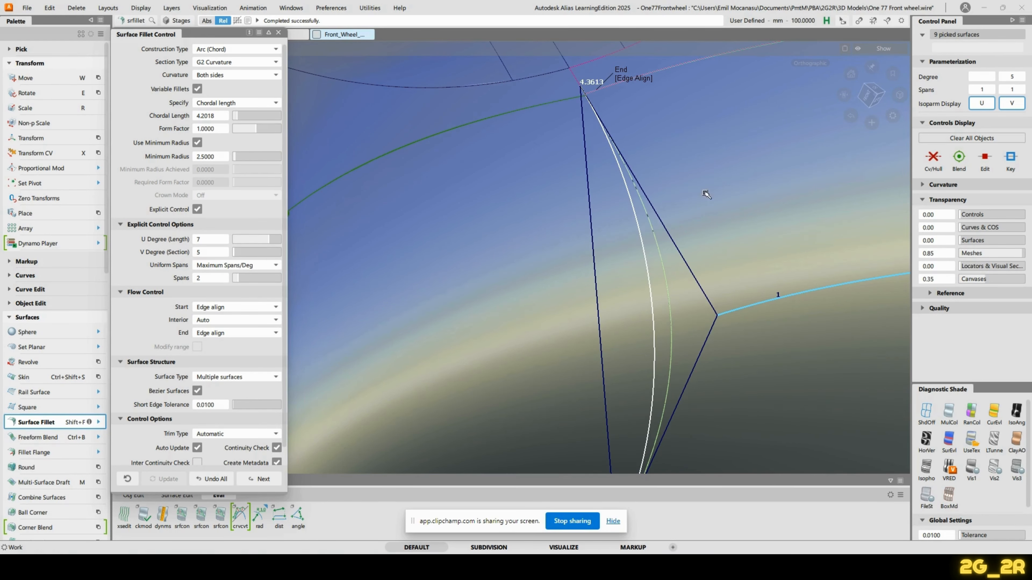
Step: Finish the right rim fillet, delete the construction history of all rim fillet surfaces and deselect them
{"action": "right_click_drag", "start_coordinate": [707, 194], "coordinate": [696, 261], "text": "alt+shift"}
{"action": "left_click_drag", "start_coordinate": [696, 261], "coordinate": [654, 236], "text": "alt+shift"}
{"action": "key", "text": "shift+f"}
{"action": "left_click_drag", "start_coordinate": [647, 141], "coordinate": [636, 292], "text": "alt+shift"}
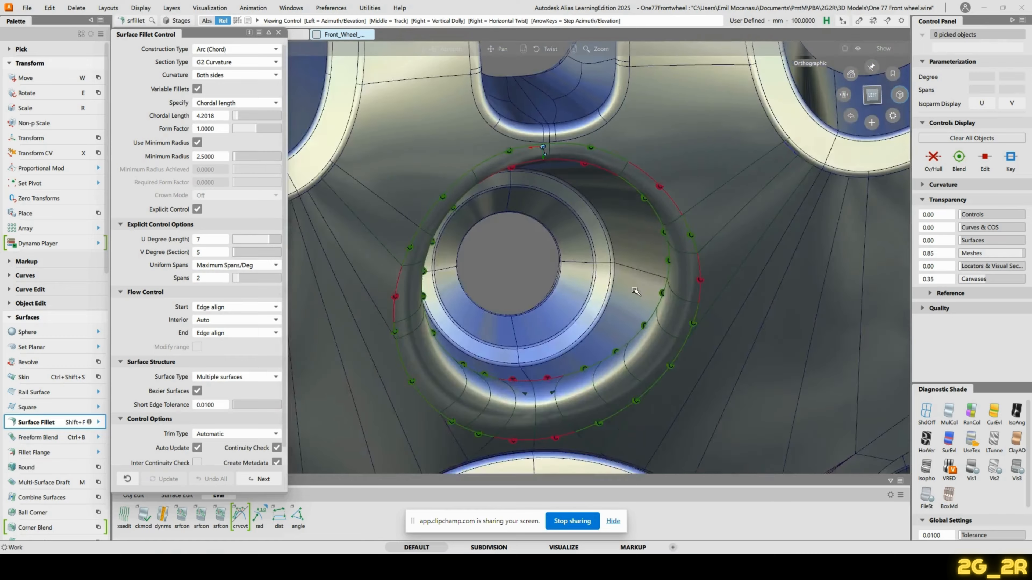
{"action": "middle_click_drag", "start_coordinate": [535, 375], "coordinate": [633, 177], "text": "alt+shift"}
{"action": "left_click_drag", "start_coordinate": [633, 227], "coordinate": [614, 215], "text": "alt+shift"}
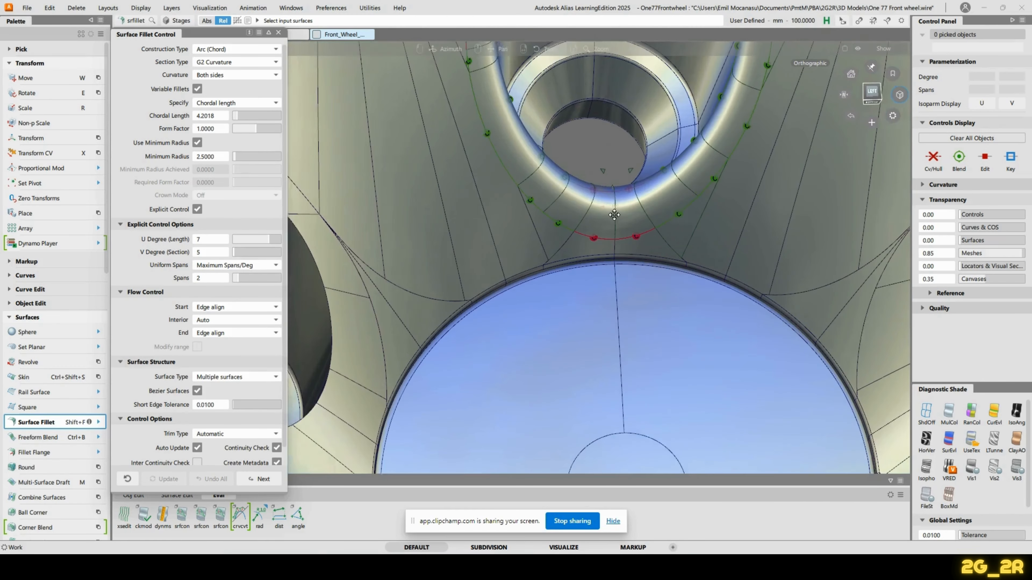
{"action": "middle_click_drag", "start_coordinate": [615, 215], "coordinate": [604, 222], "text": "alt+shift"}
{"action": "key", "text": "q"}
{"action": "left_click", "coordinate": [596, 225]}
{"action": "left_click", "coordinate": [631, 225]}
{"action": "middle_click_drag", "start_coordinate": [650, 165], "coordinate": [636, 198], "text": "alt+shift"}
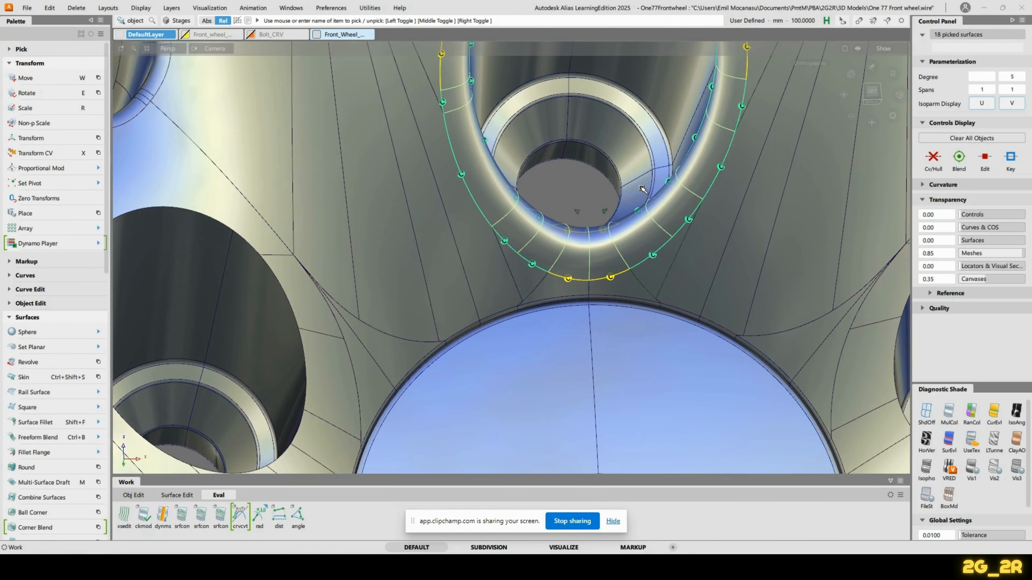
{"action": "right_click_drag", "start_coordinate": [596, 192], "coordinate": [530, 203], "text": "ctrl+shift"}
{"action": "key", "text": "Return"}
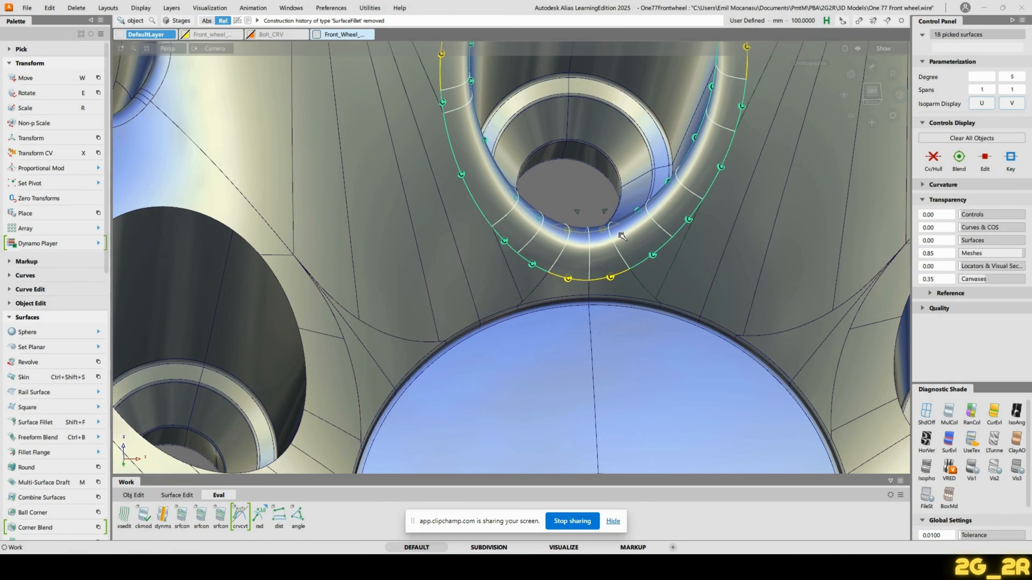
{"action": "right_click_drag", "start_coordinate": [628, 216], "coordinate": [656, 222], "text": "ctrl+shift"}
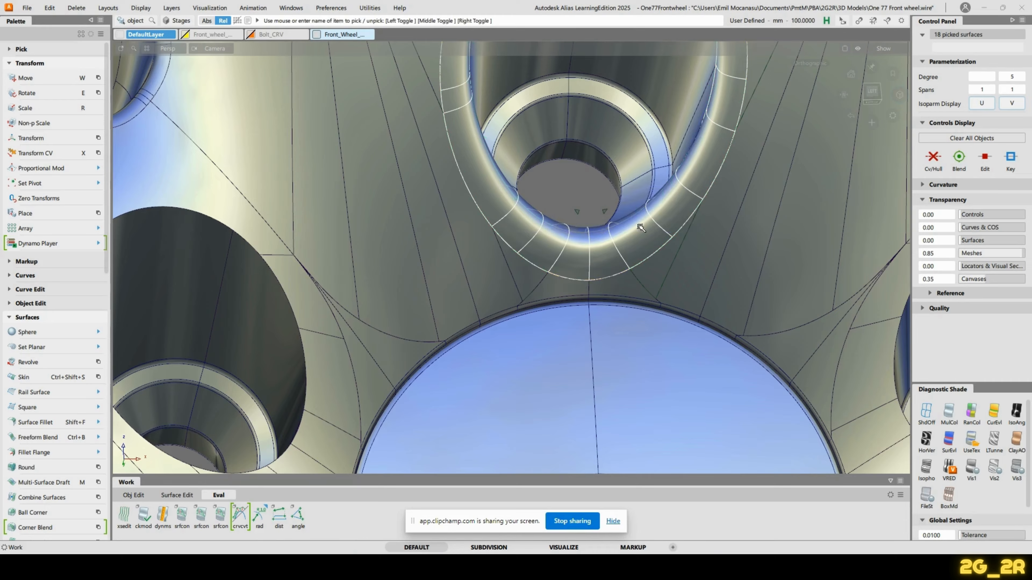
Step: Examine the shading across the lower junction of the two rim fillets from several angles
{"action": "left_click_drag", "start_coordinate": [642, 226], "coordinate": [628, 254], "text": "alt+shift"}
{"action": "right_click_drag", "start_coordinate": [628, 254], "coordinate": [607, 216], "text": "alt+shift"}
{"action": "left_click_drag", "start_coordinate": [587, 204], "coordinate": [587, 176], "text": "ctrl+shift"}
{"action": "left_click_drag", "start_coordinate": [612, 240], "coordinate": [617, 198], "text": "alt+shift"}
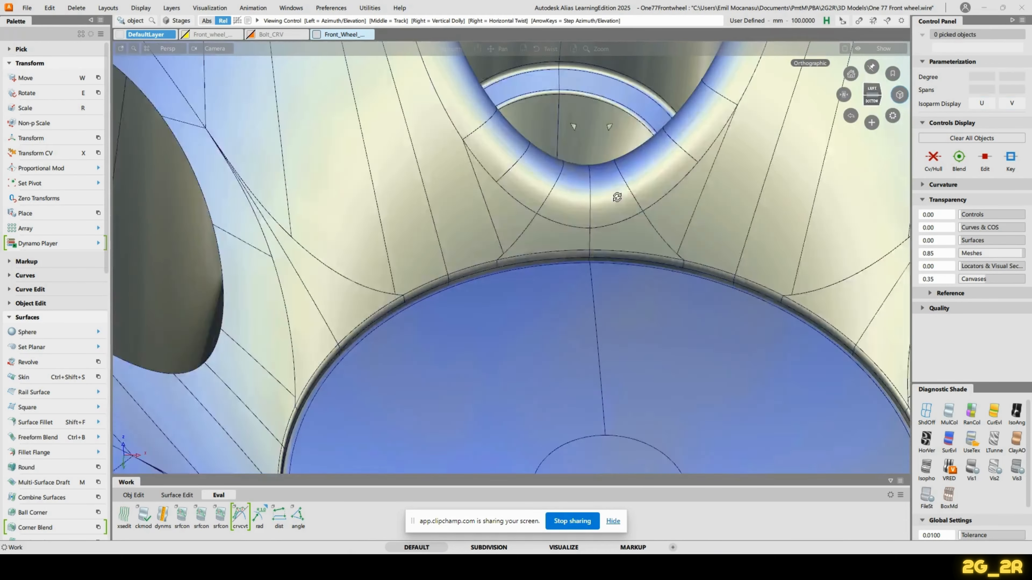
{"action": "right_click_drag", "start_coordinate": [617, 198], "coordinate": [605, 159], "text": "alt+shift"}
{"action": "middle_click_drag", "start_coordinate": [581, 146], "coordinate": [578, 225], "text": "alt+shift"}
{"action": "left_click", "coordinate": [581, 225], "text": "alt+shift"}
{"action": "right_click_drag", "start_coordinate": [663, 271], "coordinate": [681, 229], "text": "alt+shift"}
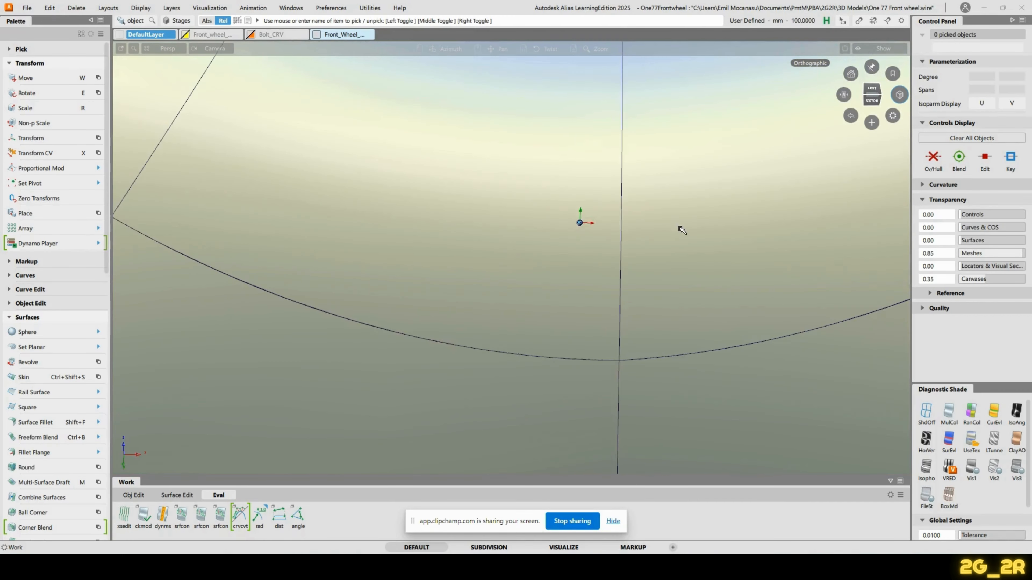
{"action": "left_click", "coordinate": [666, 241], "text": "alt+shift"}
{"action": "left_click_drag", "start_coordinate": [671, 359], "coordinate": [643, 413], "text": "alt+shift"}
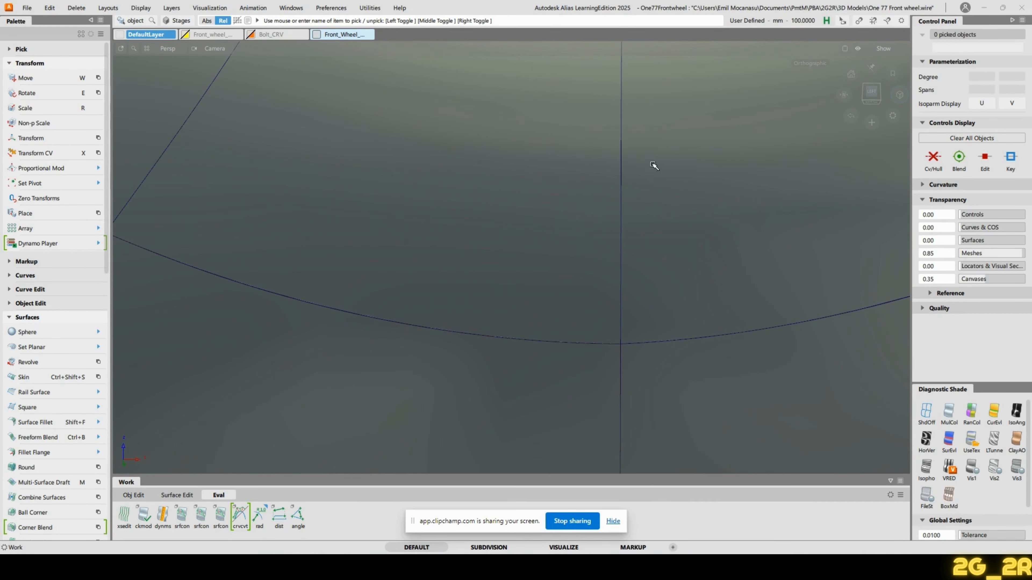
Step: Start Align 2008 at the upper junction with Tangent continuity and Partial Joins off
{"action": "left_click", "coordinate": [33, 303]}
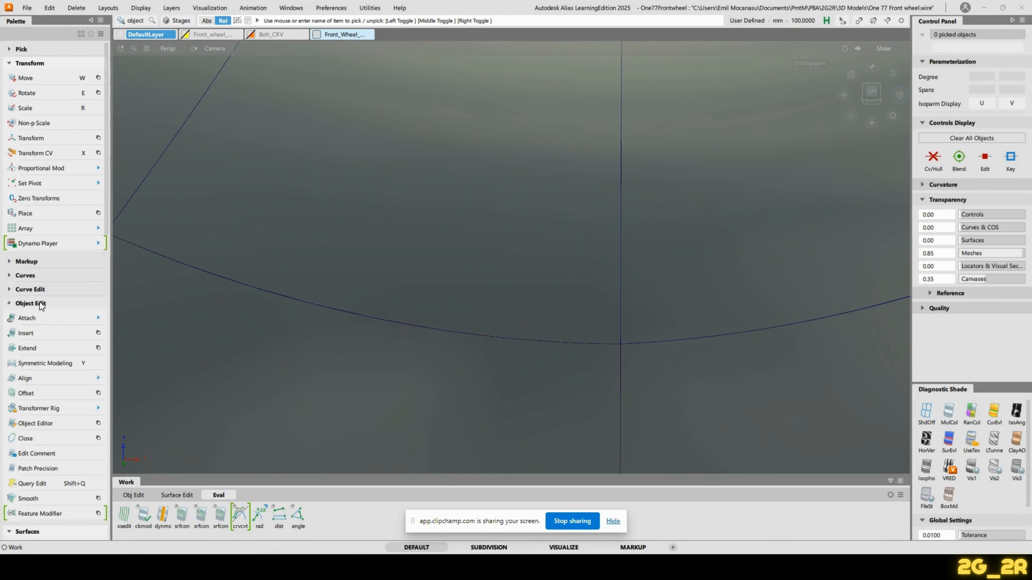
{"action": "left_click", "coordinate": [98, 378]}
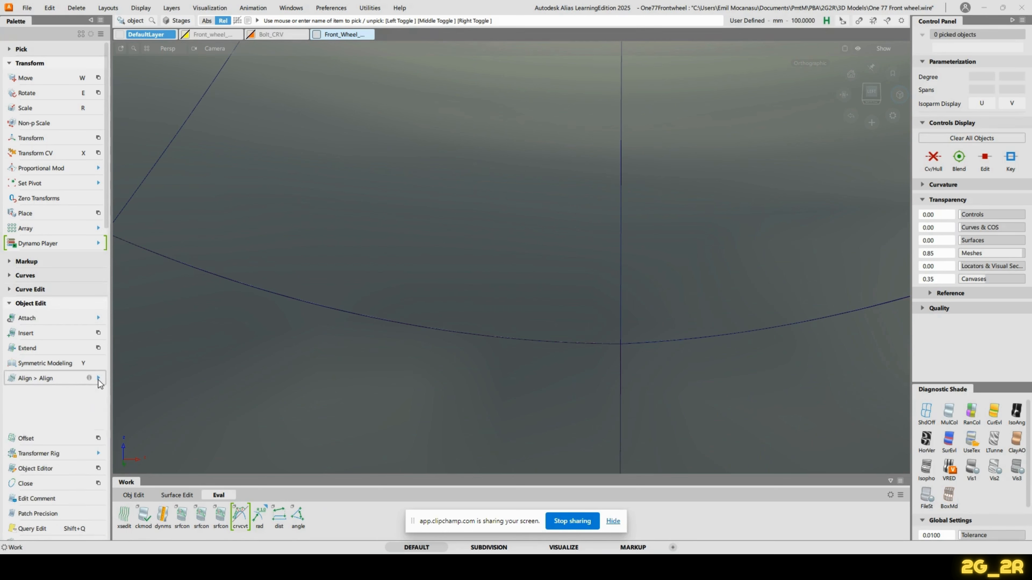
{"action": "left_click", "coordinate": [629, 185], "text": "alt+shift"}
{"action": "left_click_drag", "start_coordinate": [686, 241], "coordinate": [685, 177], "text": "alt+shift"}
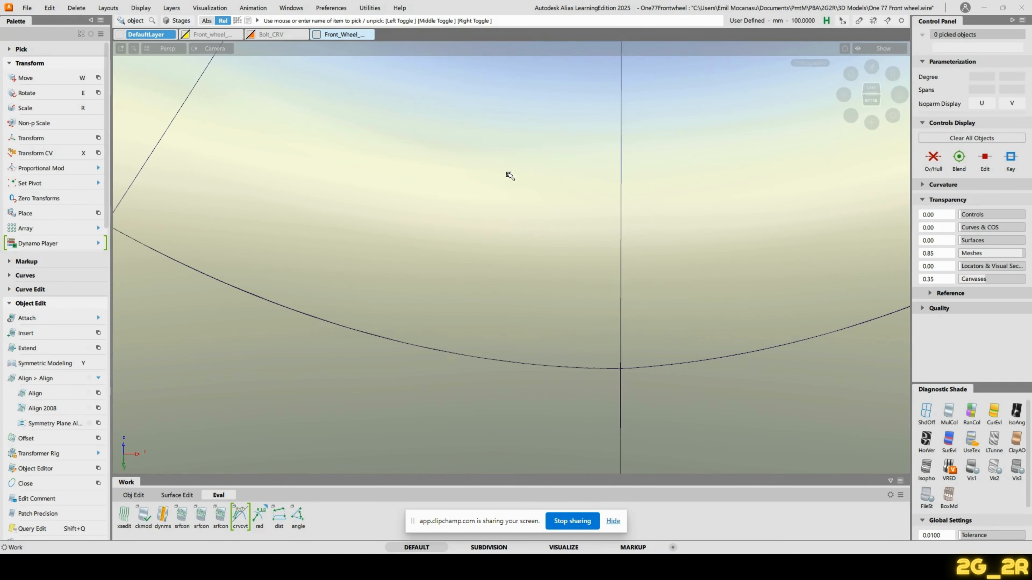
{"action": "left_click_drag", "start_coordinate": [633, 211], "coordinate": [479, 309], "text": "alt+shift"}
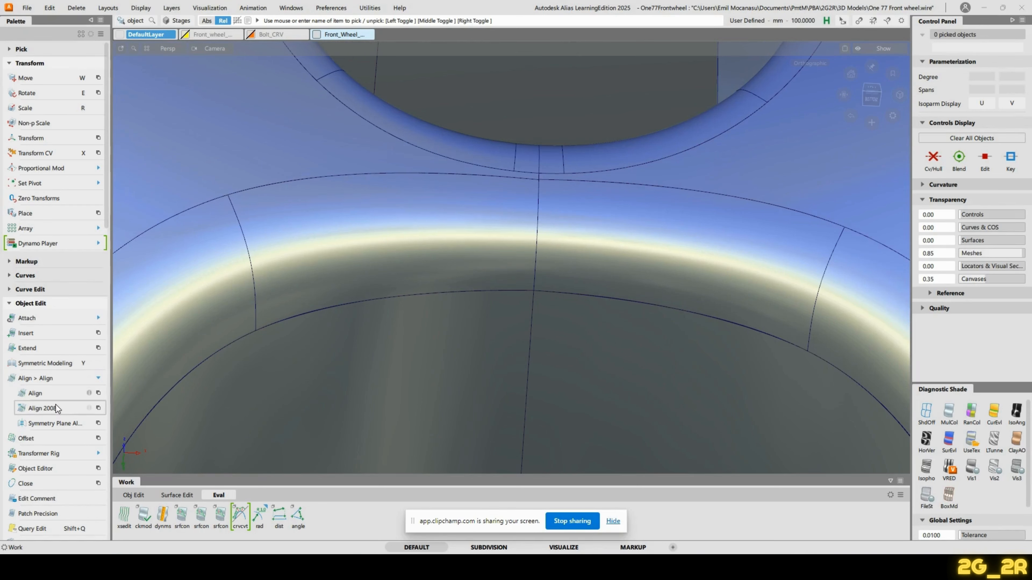
{"action": "left_click", "coordinate": [42, 408]}
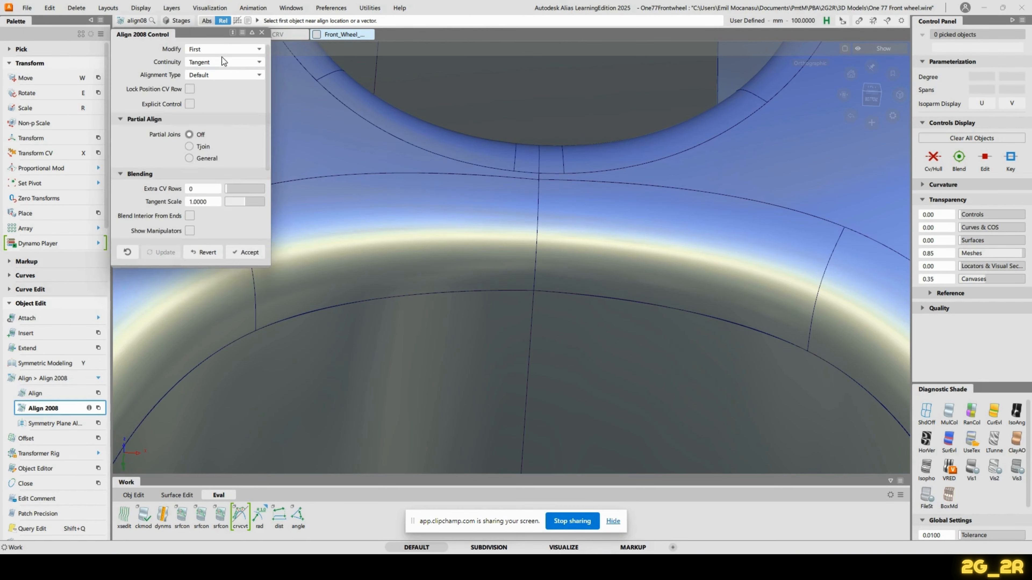
{"action": "left_click", "coordinate": [224, 63]}
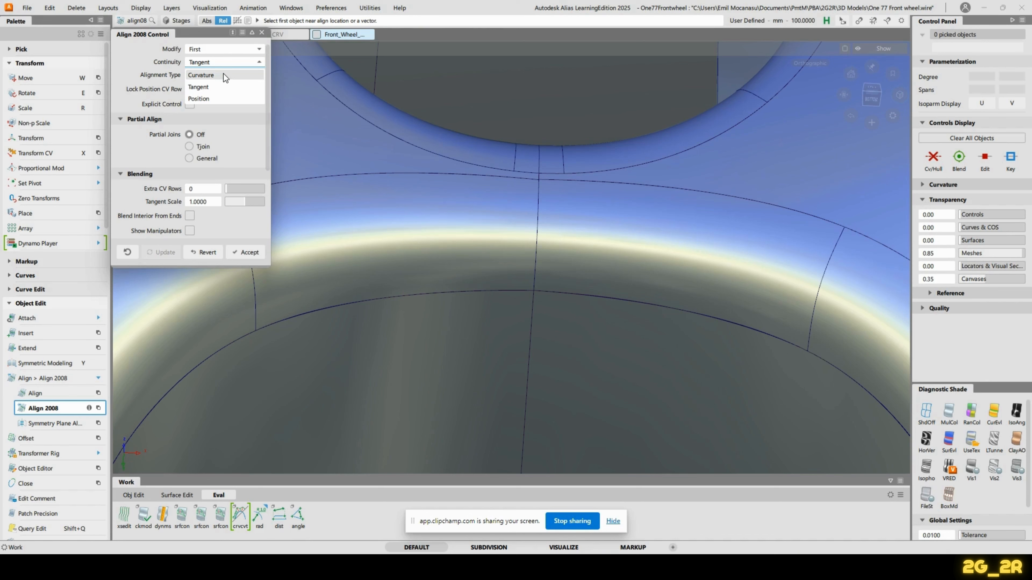
{"action": "left_click", "coordinate": [222, 86]}
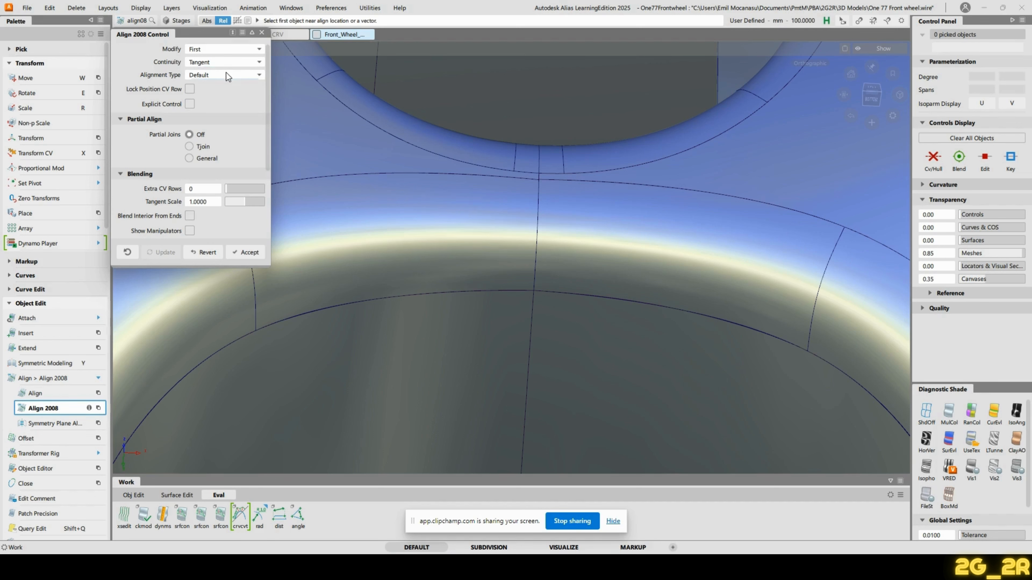
{"action": "left_click", "coordinate": [193, 158]}
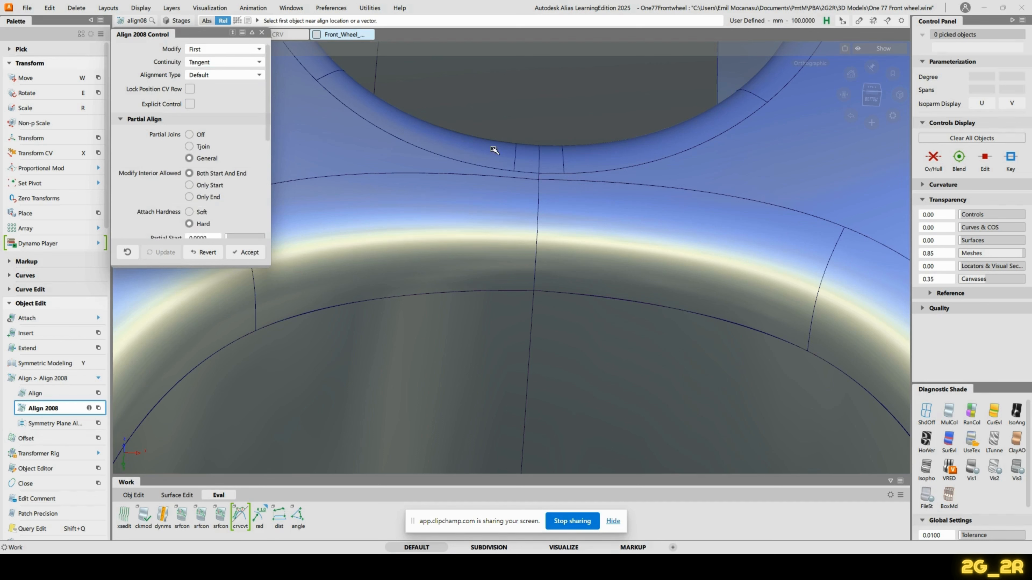
{"action": "left_click", "coordinate": [189, 135]}
Step: Align the right fillet piece to its neighbour at the upper junction, set Modify to Both and close the align settings
{"action": "left_click", "coordinate": [534, 226]}
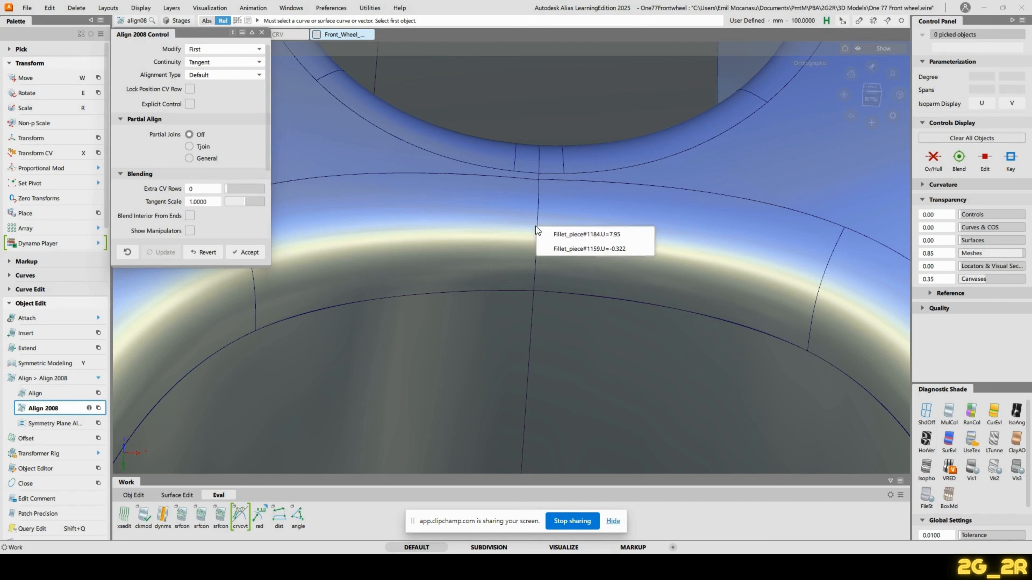
{"action": "left_click", "coordinate": [557, 234]}
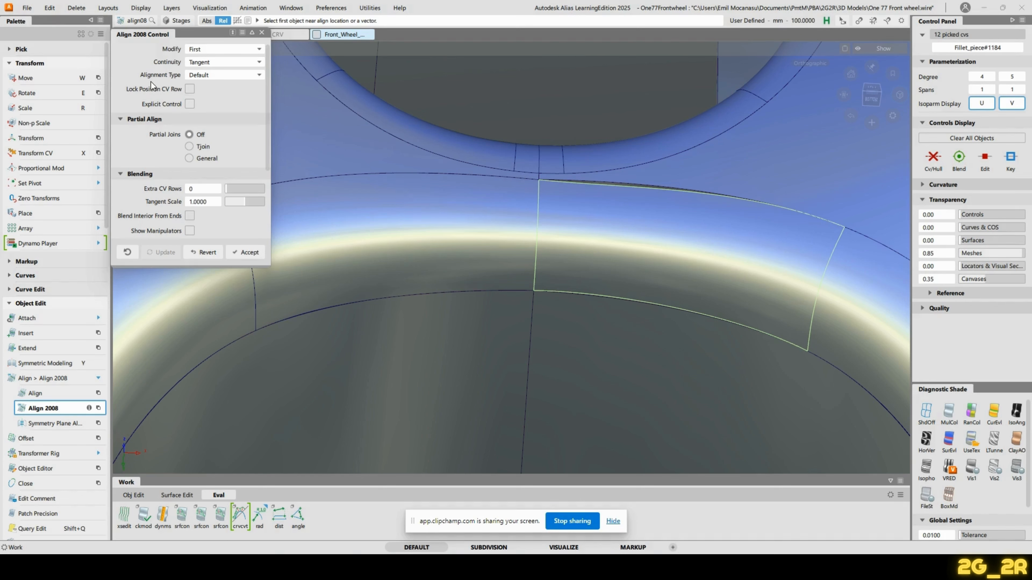
{"action": "left_click", "coordinate": [228, 48]}
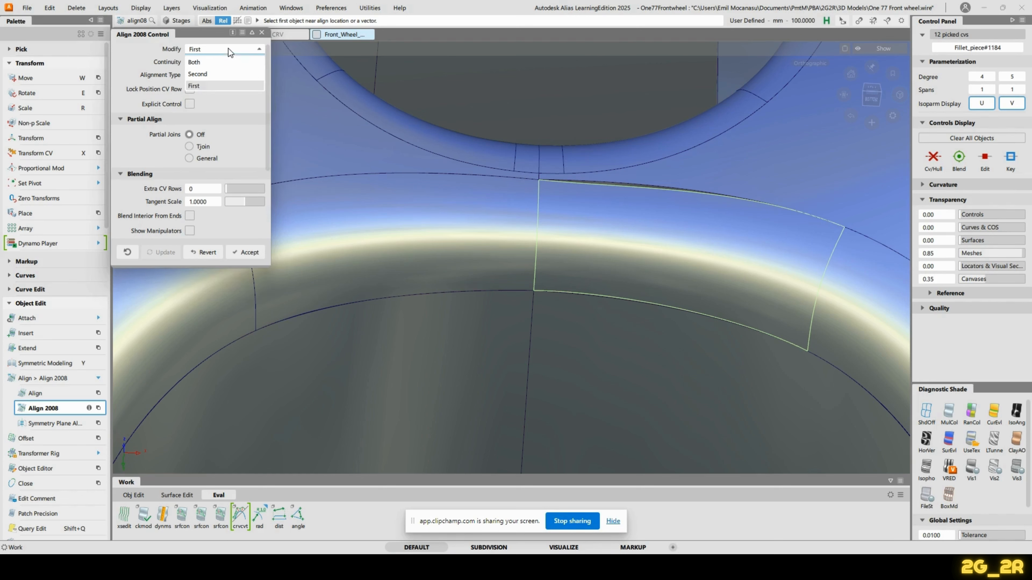
{"action": "left_click", "coordinate": [215, 66]}
{"action": "left_click_drag", "start_coordinate": [593, 127], "coordinate": [559, 147], "text": "alt+shift"}
{"action": "left_click_drag", "start_coordinate": [426, 178], "coordinate": [242, 89], "text": "alt+shift"}
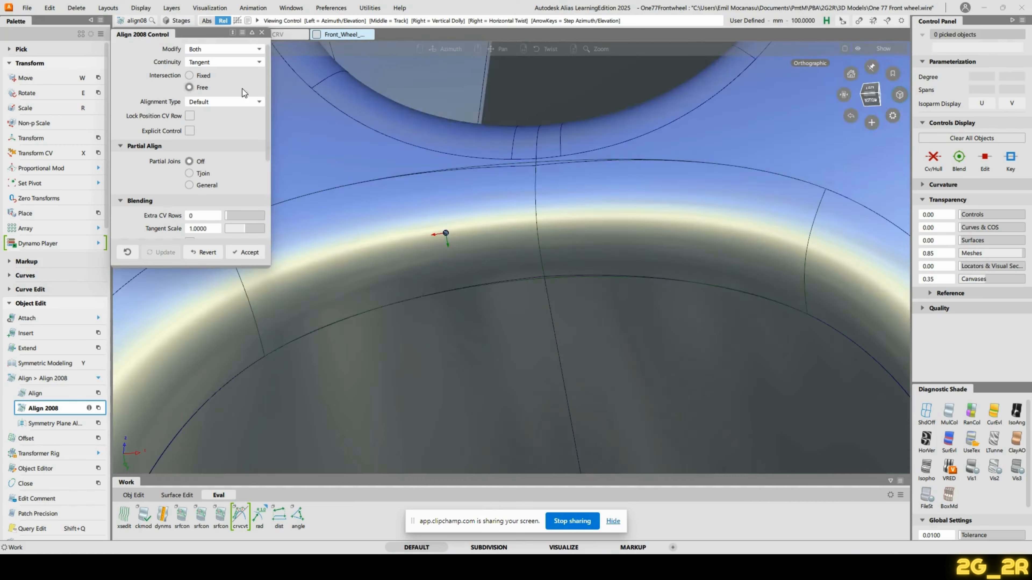
{"action": "left_click_drag", "start_coordinate": [474, 259], "coordinate": [553, 245], "text": "alt+shift"}
{"action": "left_click_drag", "start_coordinate": [660, 237], "coordinate": [646, 167], "text": "alt+shift"}
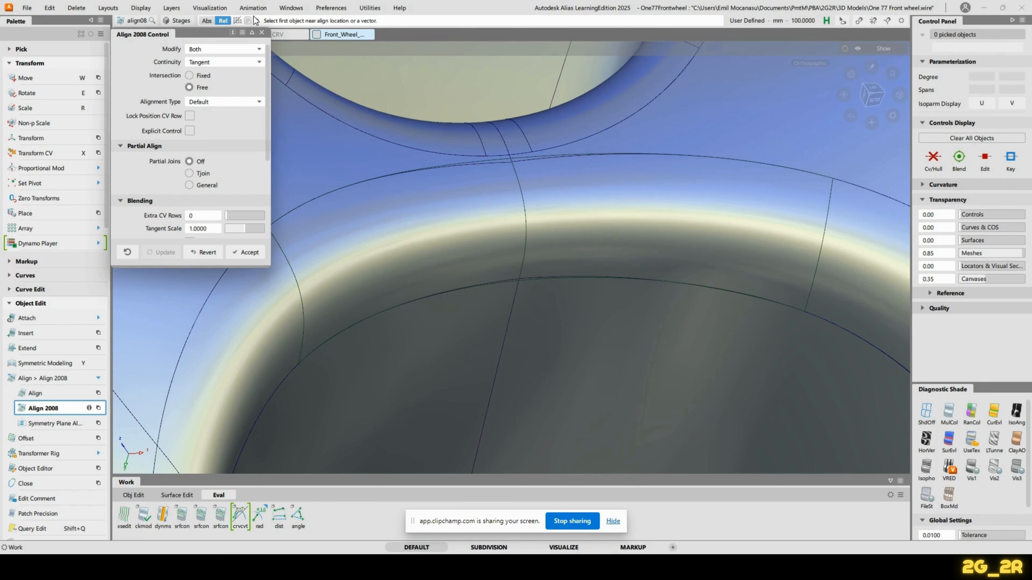
{"action": "left_click", "coordinate": [261, 32]}
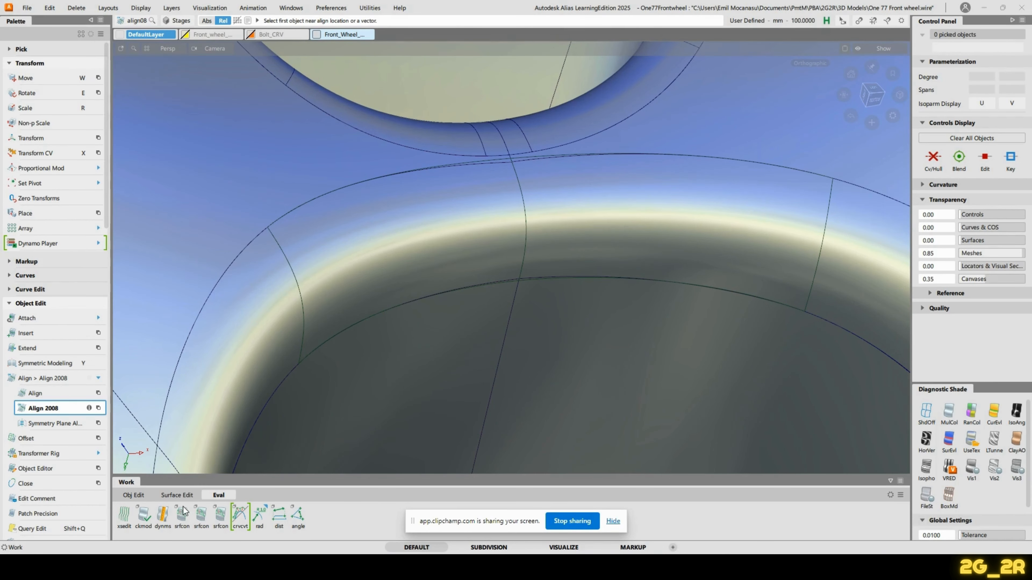
Step: Untrim the two outer face surfaces at the upper junction and delete their old curves-on-surface along the fillet pieces
{"action": "left_click", "coordinate": [179, 494]}
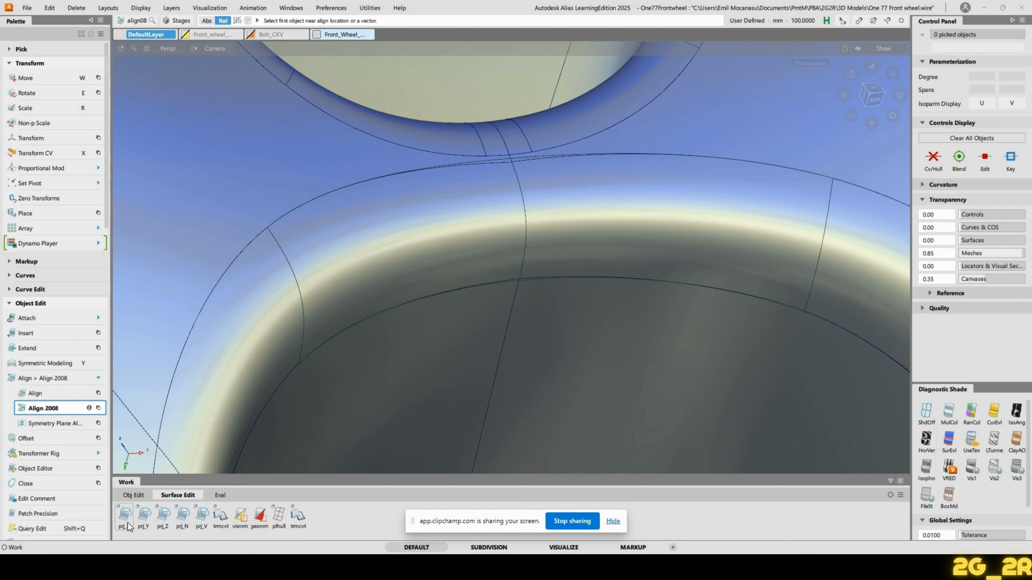
{"action": "key", "text": "shift+t"}
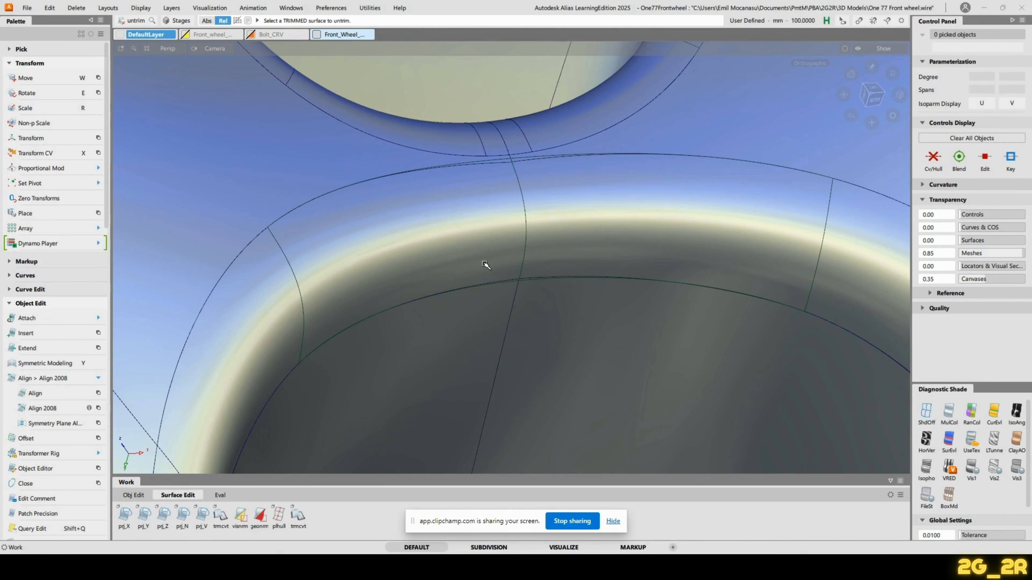
{"action": "left_click", "coordinate": [312, 174]}
{"action": "left_click", "coordinate": [674, 128]}
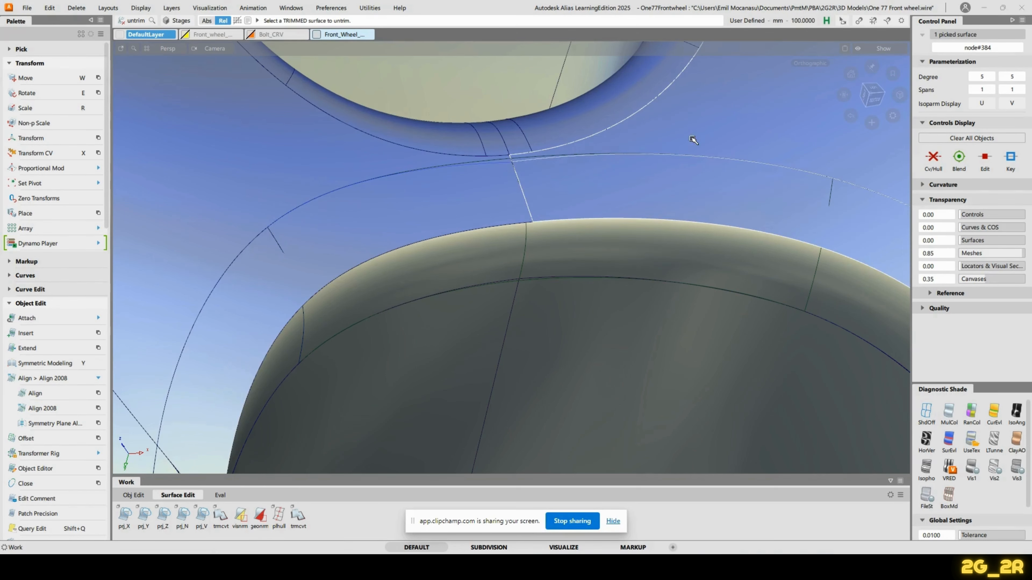
{"action": "left_click_drag", "start_coordinate": [578, 164], "coordinate": [578, 138], "text": "ctrl+shift"}
{"action": "left_click_drag", "start_coordinate": [491, 166], "coordinate": [439, 157], "text": "ctrl+shift"}
{"action": "left_click", "coordinate": [445, 158]}
{"action": "left_click", "coordinate": [649, 152]}
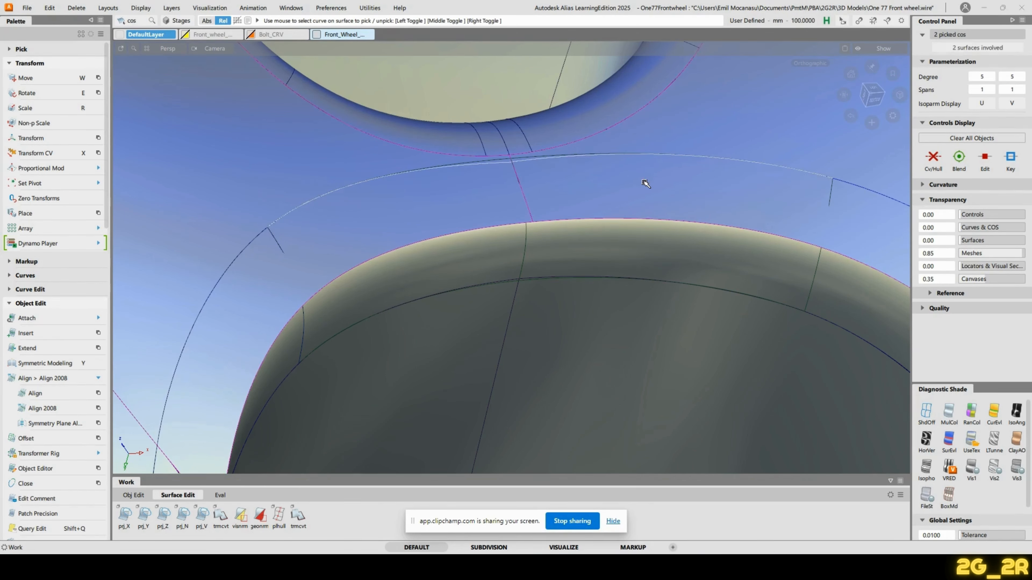
{"action": "key", "text": "Delete"}
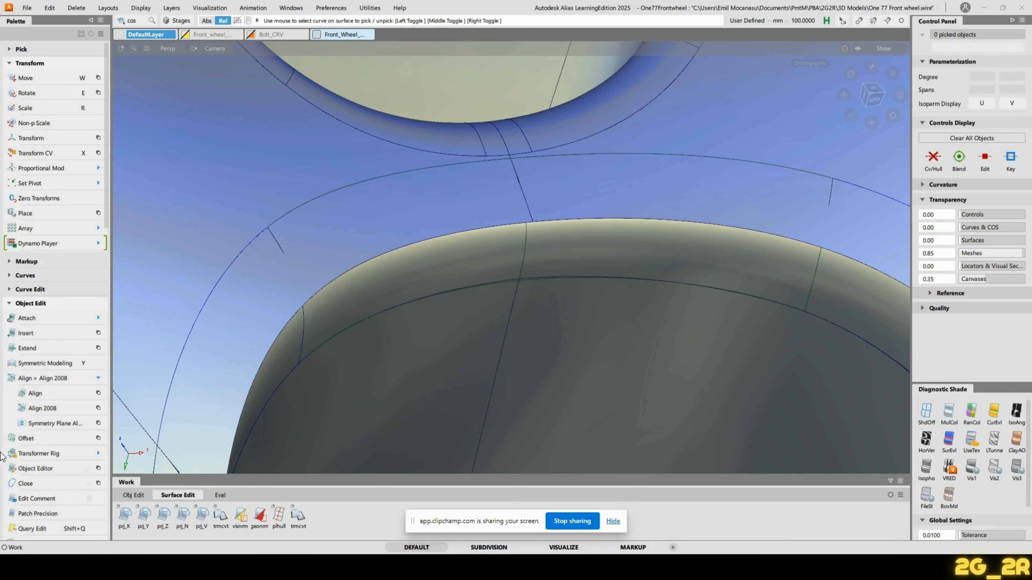
Step: Untrim the two inner wall surfaces below the fillet pieces and delete their old curves-on-surface
{"action": "left_click_drag", "start_coordinate": [557, 268], "coordinate": [508, 240], "text": "alt+shift"}
{"action": "key", "text": "shift+t"}
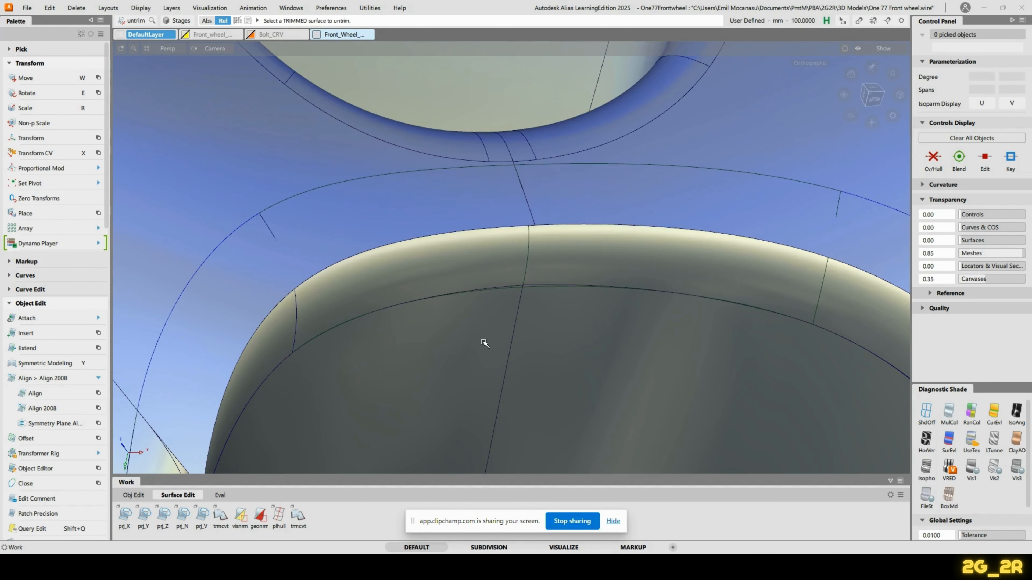
{"action": "left_click", "coordinate": [467, 342]}
{"action": "left_click", "coordinate": [529, 345]}
{"action": "left_click_drag", "start_coordinate": [548, 291], "coordinate": [558, 218], "text": "ctrl+shift"}
{"action": "mouse_move", "coordinate": [486, 278]}
{"action": "left_mouse_down", "text": "ctrl+shift"}
{"action": "mouse_move", "coordinate": [485, 291]}
{"action": "mouse_move", "coordinate": [467, 284]}
{"action": "left_mouse_up", "text": "ctrl+shift"}
{"action": "left_click", "coordinate": [499, 288]}
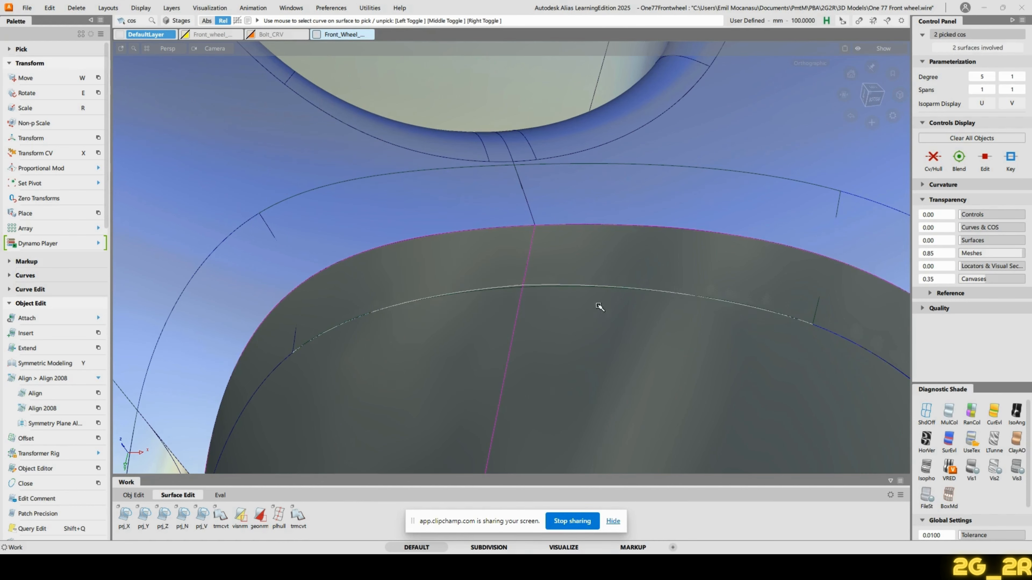
{"action": "key", "text": "Delete"}
Step: Align the inner edges of both fillet pieces to the inner wall surfaces with G1 continuity and Project alignment
{"action": "left_click_drag", "start_coordinate": [548, 223], "coordinate": [502, 208], "text": "ctrl+shift"}
{"action": "mouse_move", "coordinate": [539, 220]}
{"action": "middle_mouse_down", "text": "ctrl+shift"}
{"action": "mouse_move", "coordinate": [493, 222]}
{"action": "mouse_move", "coordinate": [537, 227]}
{"action": "middle_mouse_up", "text": "ctrl+shift"}
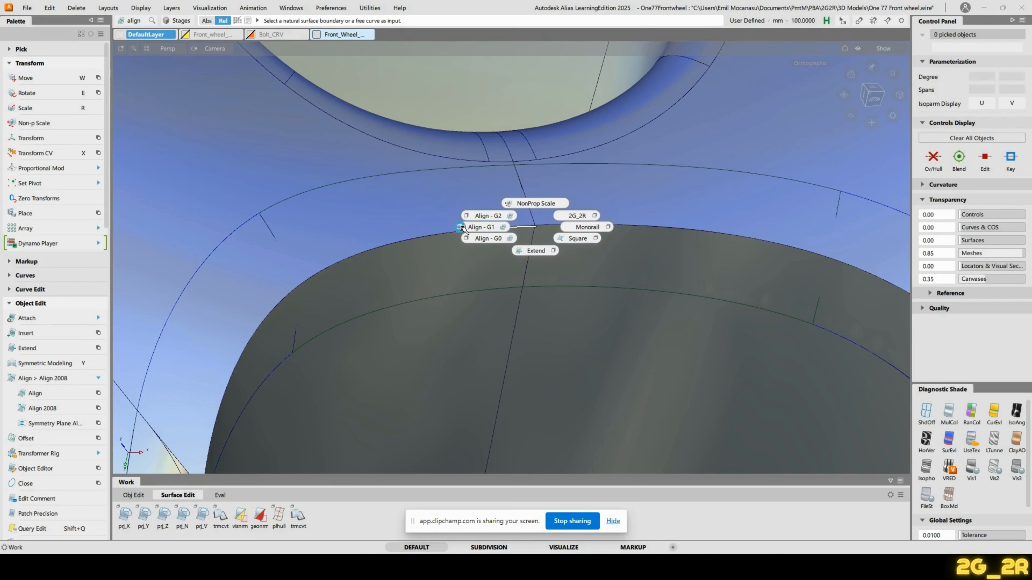
{"action": "middle_click_drag", "start_coordinate": [467, 223], "coordinate": [460, 227], "text": "ctrl+shift"}
{"action": "left_click", "coordinate": [181, 127]}
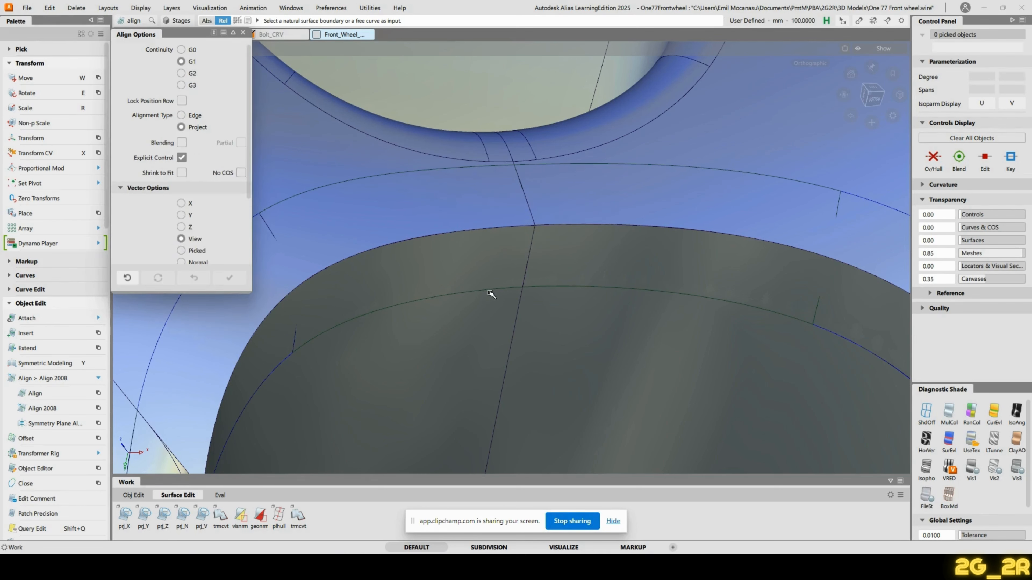
{"action": "left_click", "coordinate": [493, 315]}
{"action": "left_click", "coordinate": [469, 353]}
{"action": "left_click", "coordinate": [453, 349]}
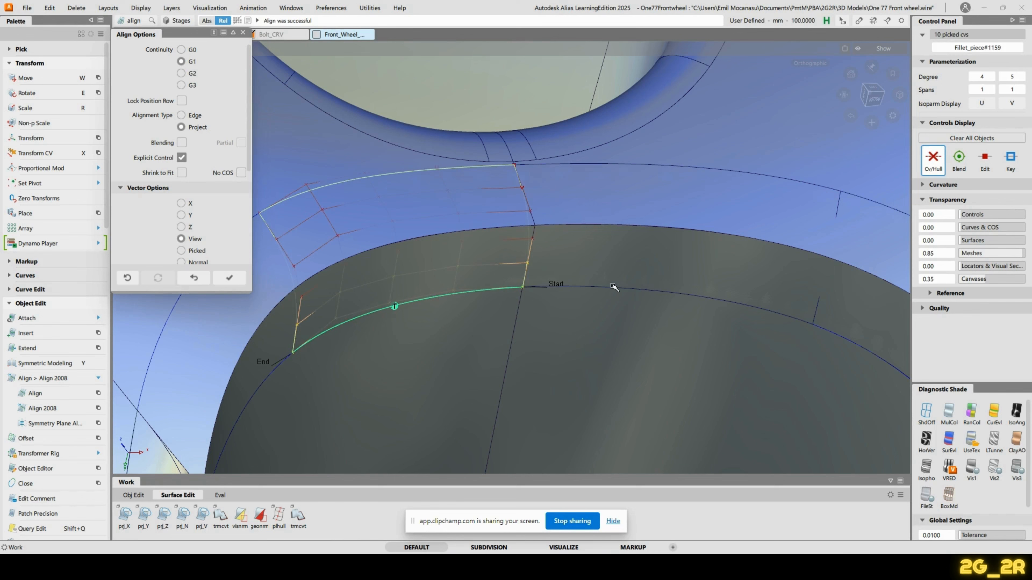
{"action": "left_click", "coordinate": [622, 289]}
{"action": "left_click", "coordinate": [612, 322]}
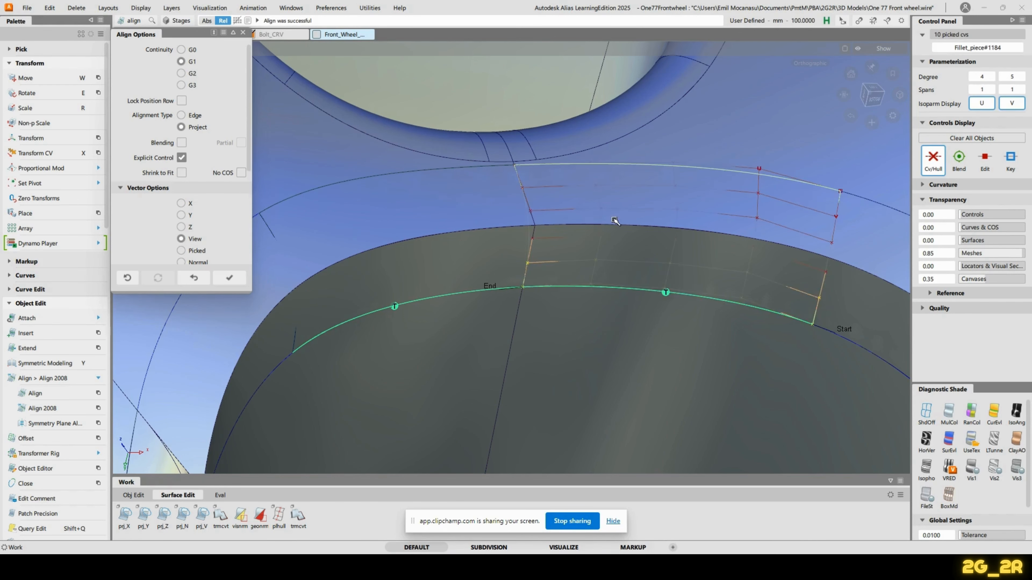
Step: Turn on Shrink to Fit and try to project the right fillet piece's outer edge onto the face
{"action": "left_click_drag", "start_coordinate": [577, 179], "coordinate": [598, 116], "text": "alt+shift"}
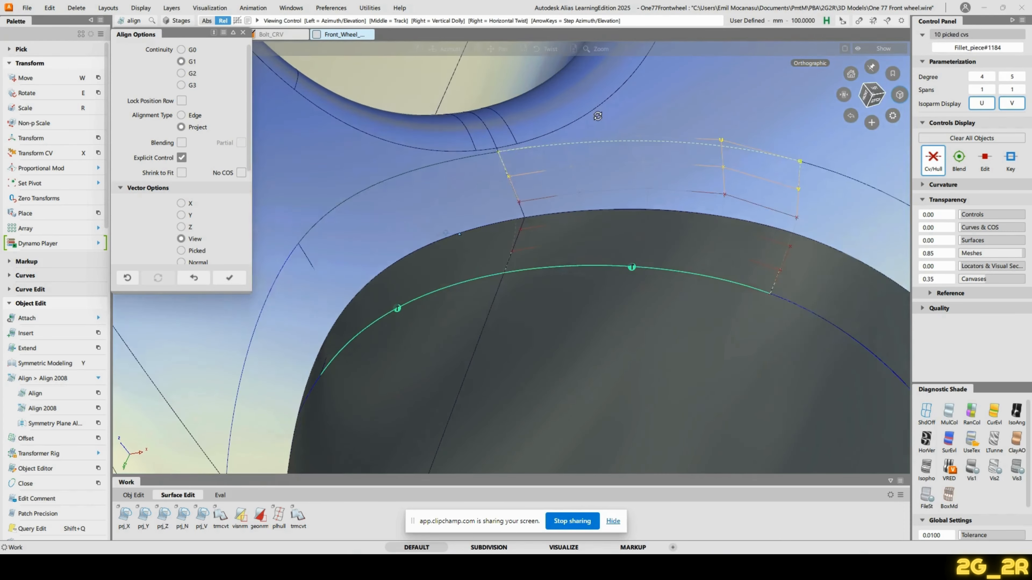
{"action": "left_click", "coordinate": [182, 173]}
{"action": "left_click_drag", "start_coordinate": [716, 179], "coordinate": [730, 163], "text": "alt+shift"}
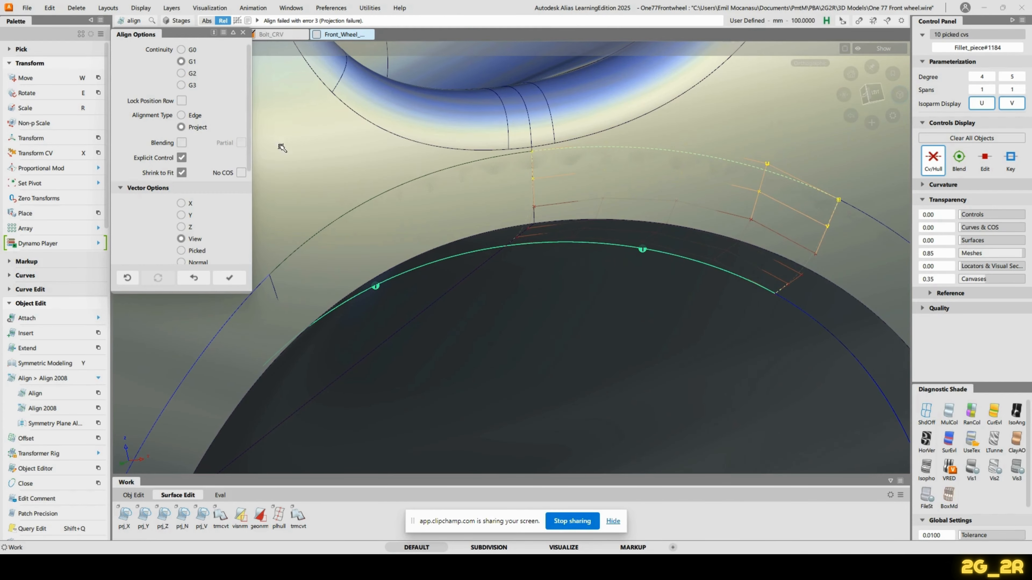
{"action": "left_click_drag", "start_coordinate": [547, 240], "coordinate": [566, 251], "text": "alt+shift"}
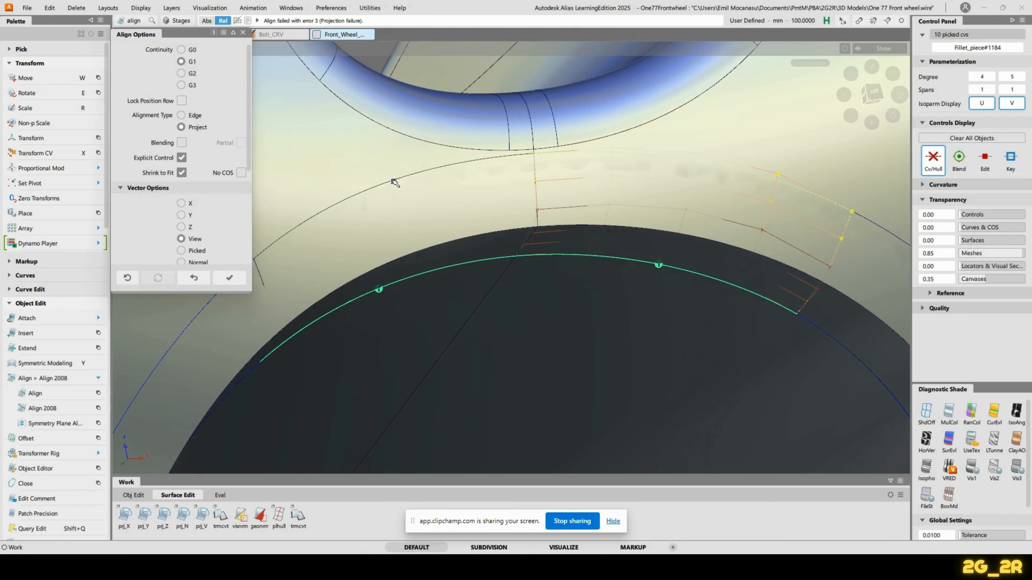
Step: Project the left fillet piece's outer edge onto the adjoining outer face surface
{"action": "left_click_drag", "start_coordinate": [363, 157], "coordinate": [365, 135], "text": "ctrl+shift"}
{"action": "left_click_drag", "start_coordinate": [411, 161], "coordinate": [430, 219], "text": "alt+shift"}
{"action": "left_click", "coordinate": [420, 182]}
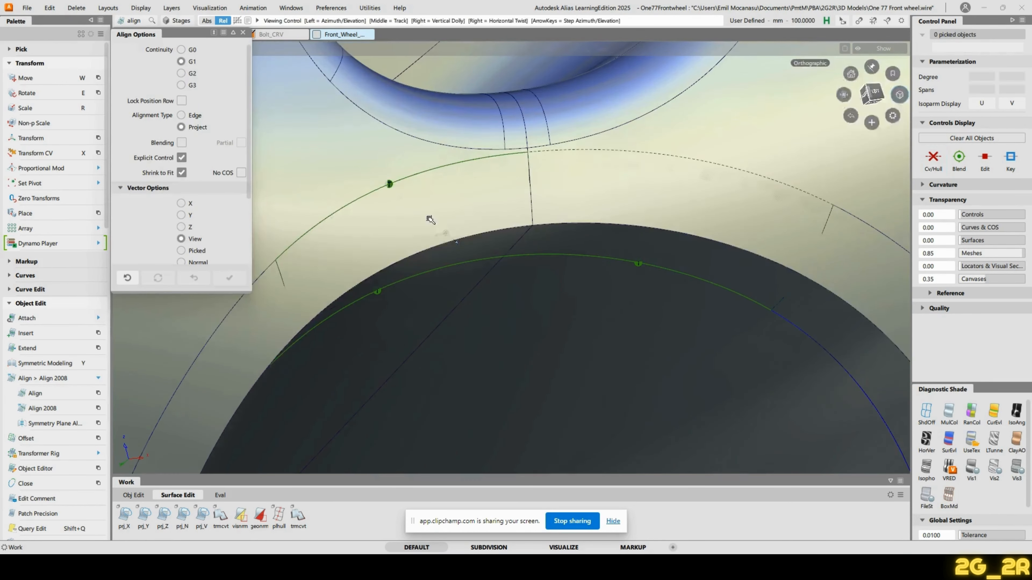
Step: Trim the left outer face and the inner wall surfaces along the aligned fillet edges, removing the areas beneath the fillet
{"action": "right_click_drag", "start_coordinate": [324, 197], "coordinate": [288, 168], "text": "ctrl+shift"}
{"action": "left_click", "coordinate": [310, 170]}
{"action": "key", "text": "space"}
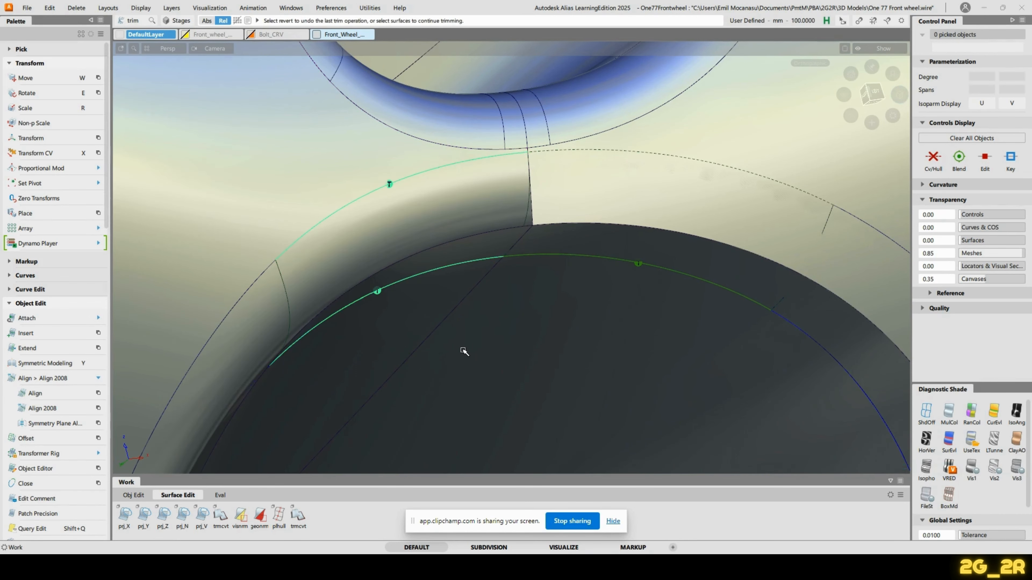
{"action": "left_click", "coordinate": [464, 351]}
{"action": "key", "text": "space"}
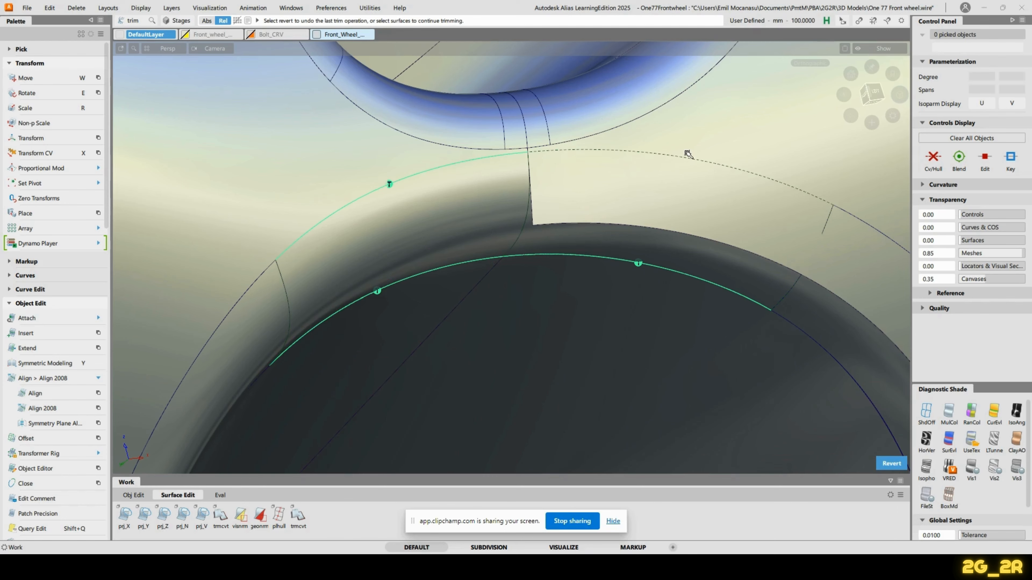
Step: Delete the right fillet piece's outer-edge Align construction history and deselect the piece
{"action": "left_click_drag", "start_coordinate": [651, 161], "coordinate": [651, 136], "text": "ctrl+shift"}
{"action": "left_click_drag", "start_coordinate": [603, 199], "coordinate": [457, 234], "text": "alt+shift"}
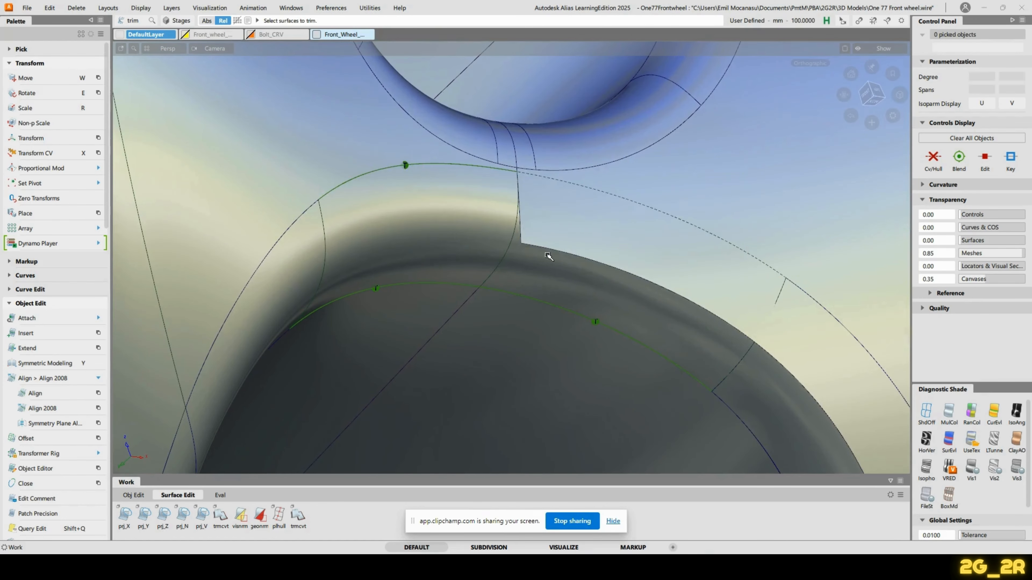
{"action": "left_click_drag", "start_coordinate": [548, 256], "coordinate": [553, 278], "text": "ctrl+shift"}
{"action": "left_click", "coordinate": [573, 312]}
{"action": "middle_click_drag", "start_coordinate": [597, 280], "coordinate": [548, 290], "text": "ctrl+shift"}
{"action": "key", "text": "Return"}
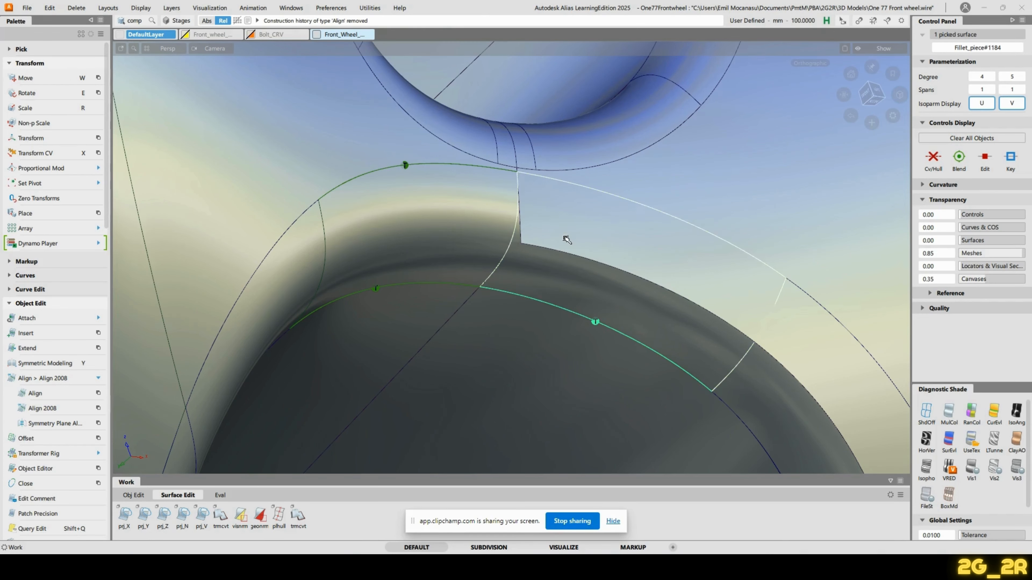
{"action": "left_click_drag", "start_coordinate": [565, 239], "coordinate": [561, 134], "text": "ctrl+shift"}
Step: Open the left fillet piece's outer-edge alignment through Query Edit to review its settings
{"action": "left_click_drag", "start_coordinate": [553, 273], "coordinate": [544, 278], "text": "alt+shift"}
{"action": "key", "text": "shift+q"}
{"action": "left_click", "coordinate": [434, 180]}
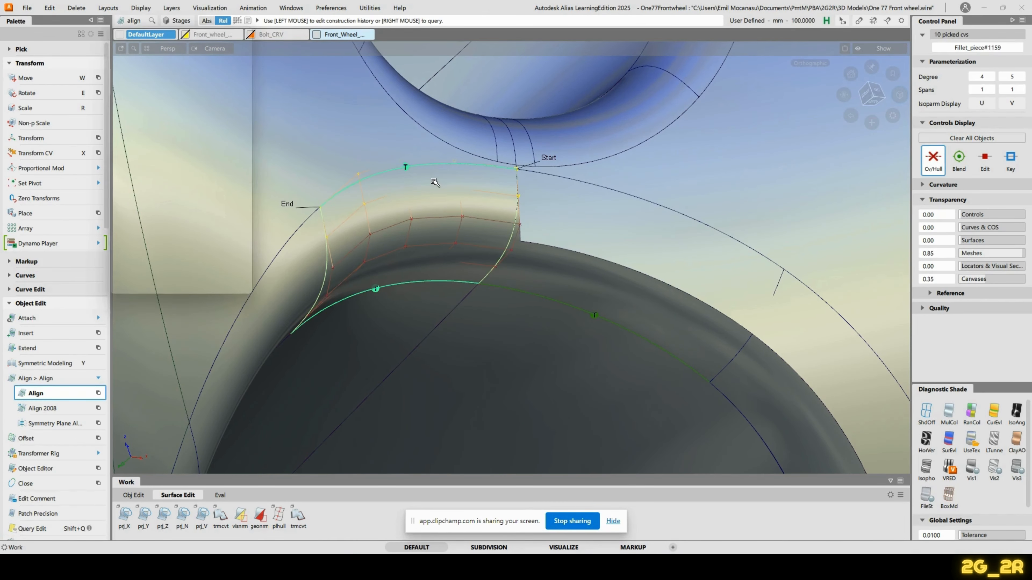
{"action": "left_click", "coordinate": [246, 283]}
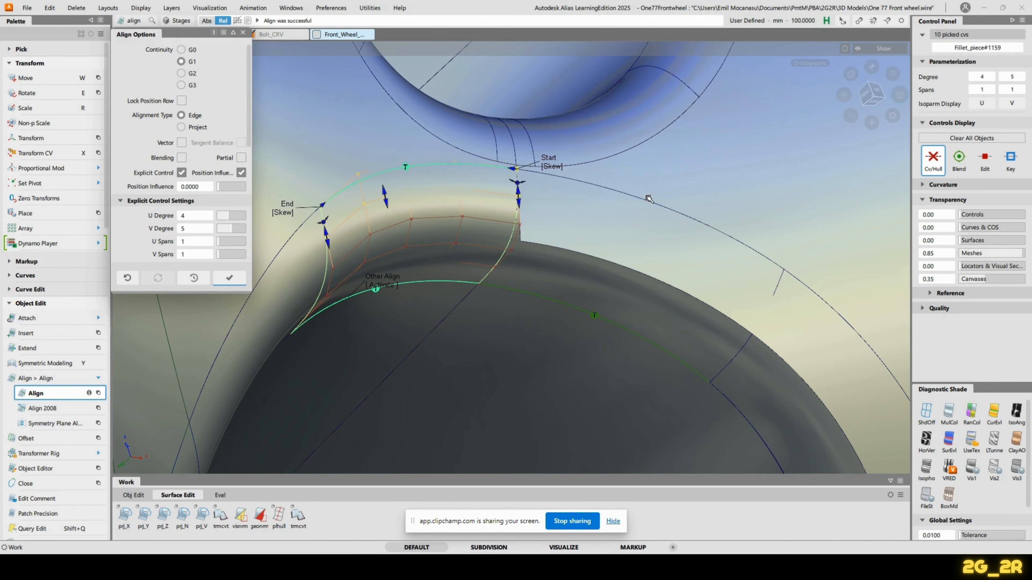
Step: Align the right fillet piece's outer edge to the outer face with G1 continuity and Project alignment
{"action": "left_click_drag", "start_coordinate": [629, 195], "coordinate": [628, 139], "text": "ctrl+shift"}
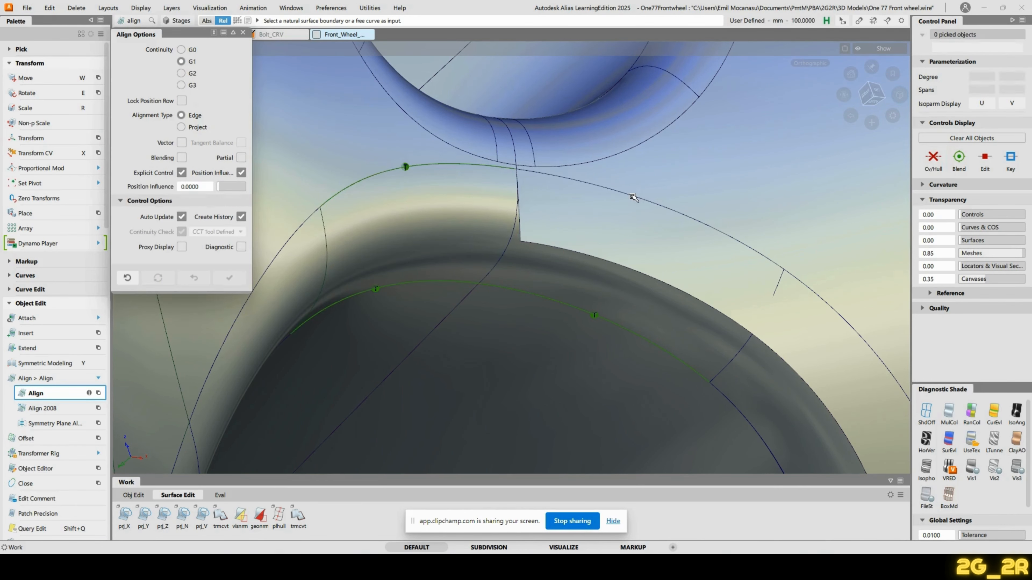
{"action": "left_click", "coordinate": [197, 128]}
{"action": "left_click", "coordinate": [588, 182]}
Step: Trim the right outer face along the right fillet piece's outer edge, removing the area over the fillet
{"action": "left_click_drag", "start_coordinate": [695, 180], "coordinate": [718, 131], "text": "alt+shift"}
{"action": "key", "text": "t"}
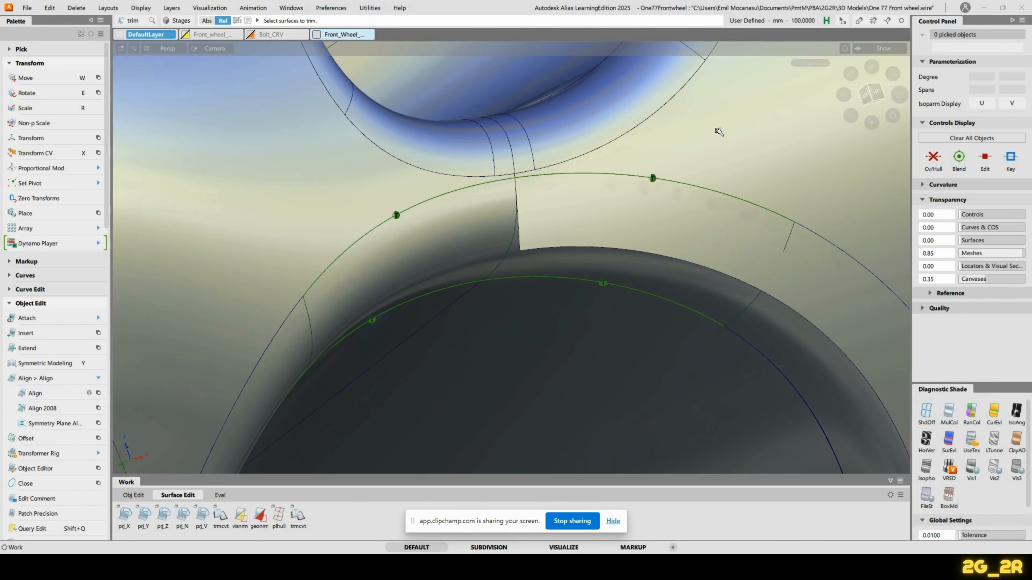
{"action": "left_click", "coordinate": [719, 132]}
{"action": "left_click", "coordinate": [719, 207]}
{"action": "mouse_move", "coordinate": [719, 206]}
{"action": "left_mouse_down", "text": "alt+shift"}
{"action": "mouse_move", "coordinate": [584, 199]}
{"action": "mouse_move", "coordinate": [676, 141]}
{"action": "mouse_move", "coordinate": [645, 219]}
{"action": "left_mouse_up", "text": "alt+shift"}
Step: Run a surface continuity check on the shared edge between the two fillet pieces
{"action": "left_click", "coordinate": [231, 494]}
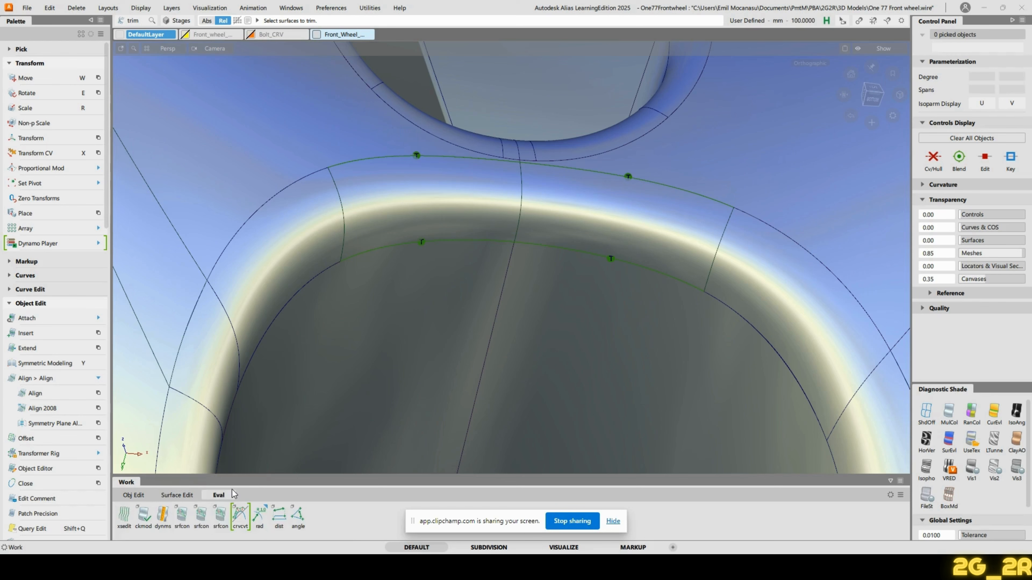
{"action": "left_click", "coordinate": [201, 515]}
{"action": "left_click", "coordinate": [524, 205]}
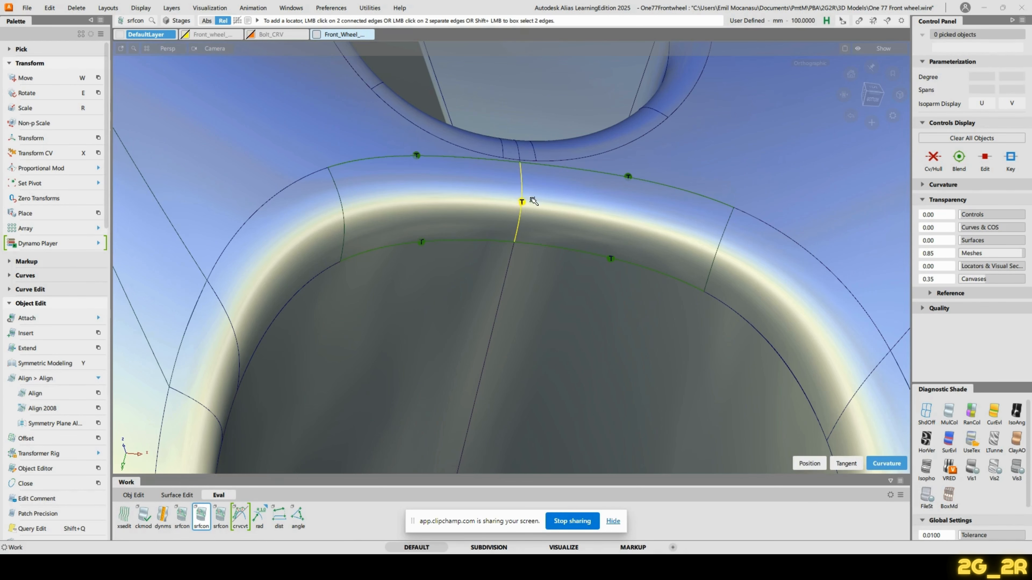
{"action": "left_click", "coordinate": [529, 196], "text": "ctrl+shift"}
{"action": "left_click_drag", "start_coordinate": [529, 197], "coordinate": [595, 202], "text": "alt+shift"}
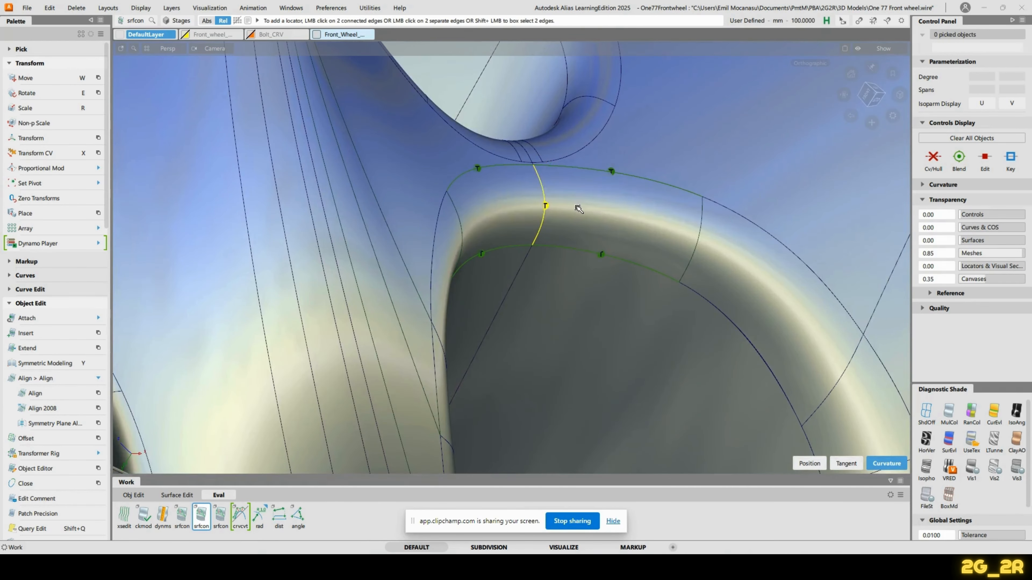
Step: Examine the gap and normal angle values of the junction's continuity check and expand its display settings
{"action": "right_click_drag", "start_coordinate": [577, 206], "coordinate": [637, 199], "text": "ctrl+shift"}
{"action": "middle_click_drag", "start_coordinate": [603, 259], "coordinate": [589, 298], "text": "alt+shift"}
{"action": "right_click_drag", "start_coordinate": [589, 298], "coordinate": [604, 220], "text": "alt+shift"}
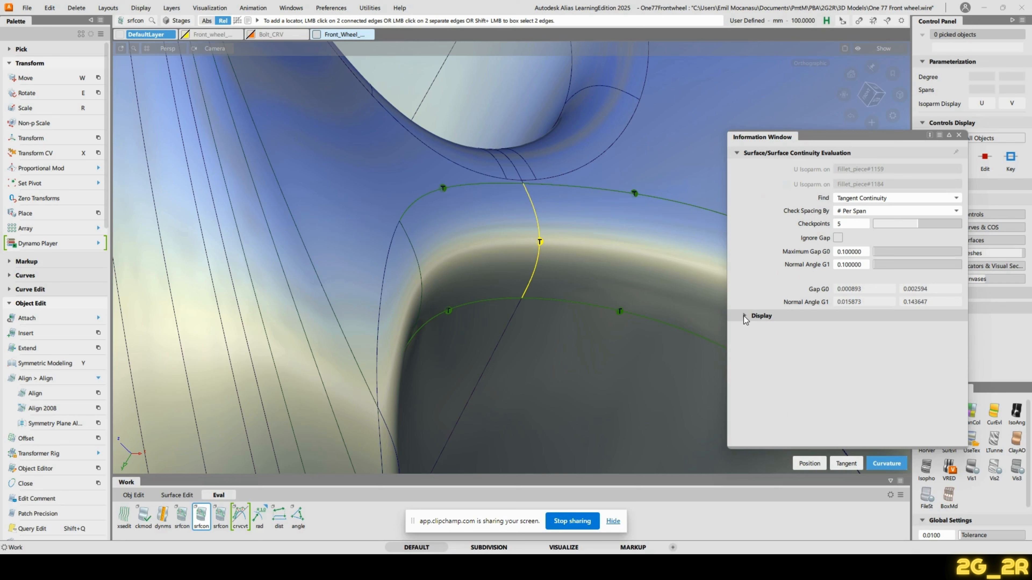
{"action": "left_click", "coordinate": [744, 317]}
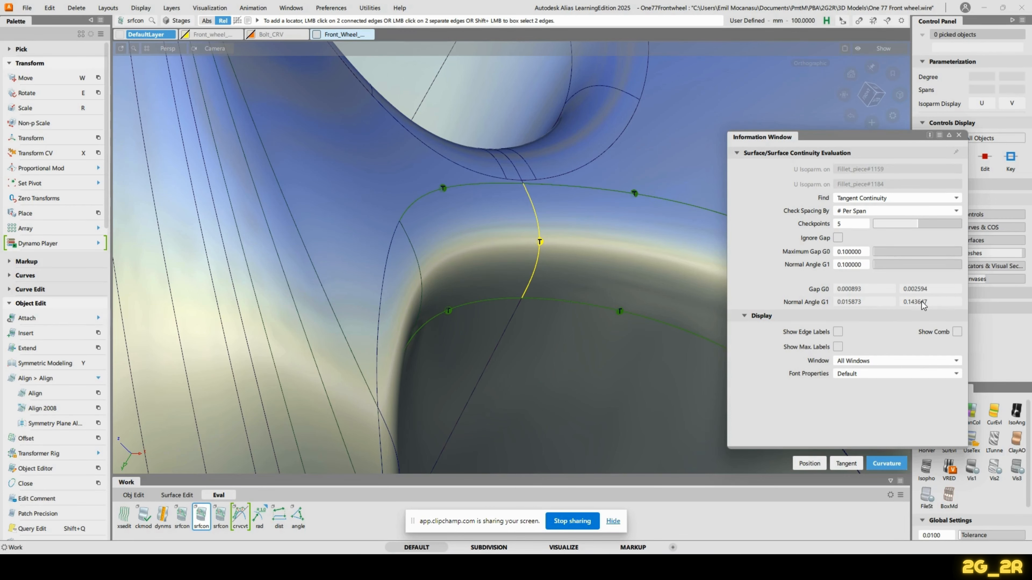
{"action": "middle_click_drag", "start_coordinate": [617, 258], "coordinate": [503, 257], "text": "alt+shift"}
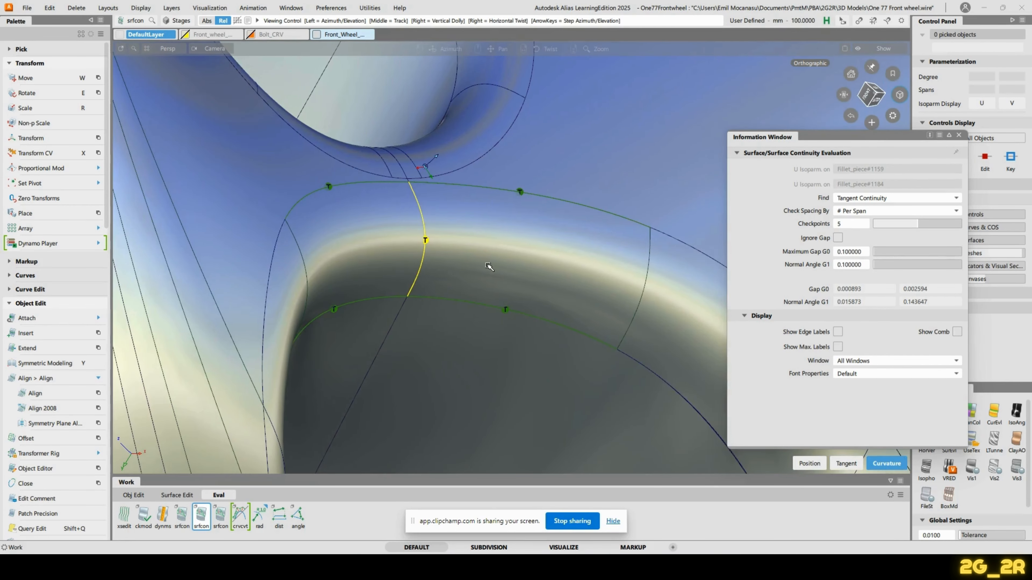
Step: Pick both fillet pieces, close the continuity information, turn off their diagnostic shading and show their CVs and hulls
{"action": "right_click_drag", "start_coordinate": [522, 341], "coordinate": [442, 234], "text": "alt+shift"}
{"action": "middle_click_drag", "start_coordinate": [442, 234], "coordinate": [483, 253], "text": "alt+shift"}
{"action": "left_click_drag", "start_coordinate": [397, 224], "coordinate": [404, 249], "text": "ctrl+shift"}
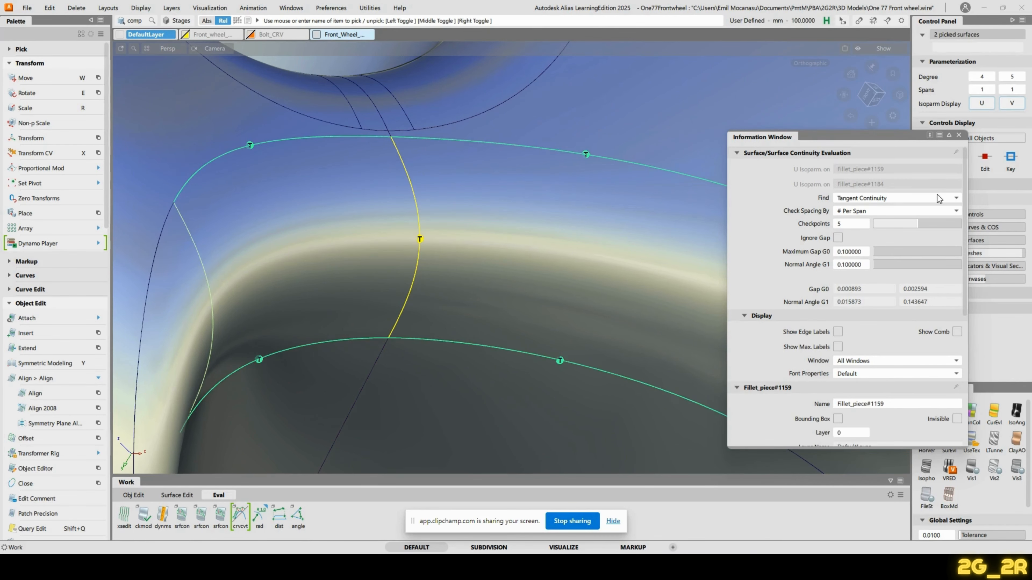
{"action": "left_click", "coordinate": [959, 135]}
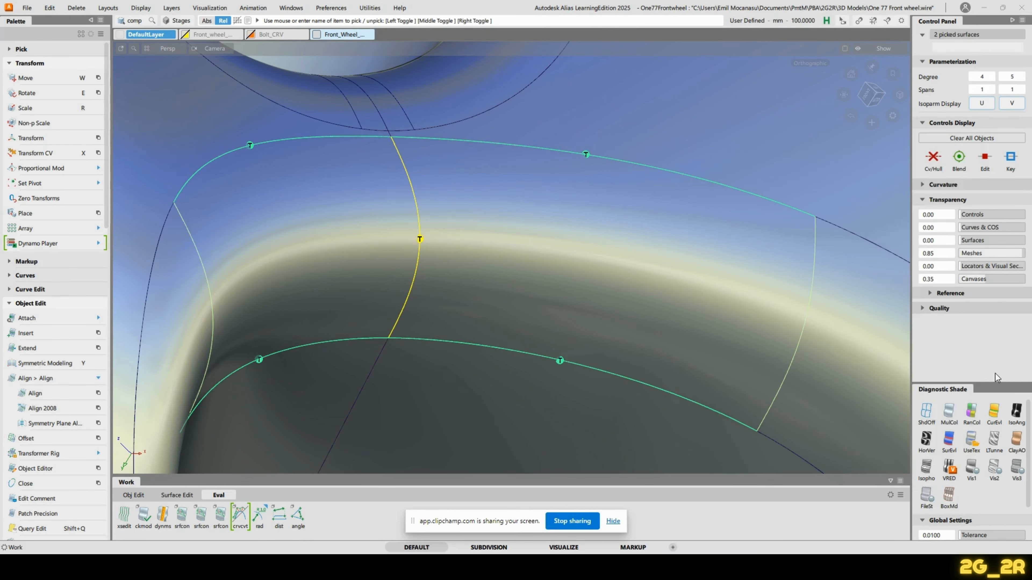
{"action": "left_click", "coordinate": [928, 414]}
{"action": "middle_click_drag", "start_coordinate": [491, 261], "coordinate": [546, 256], "text": "ctrl+shift"}
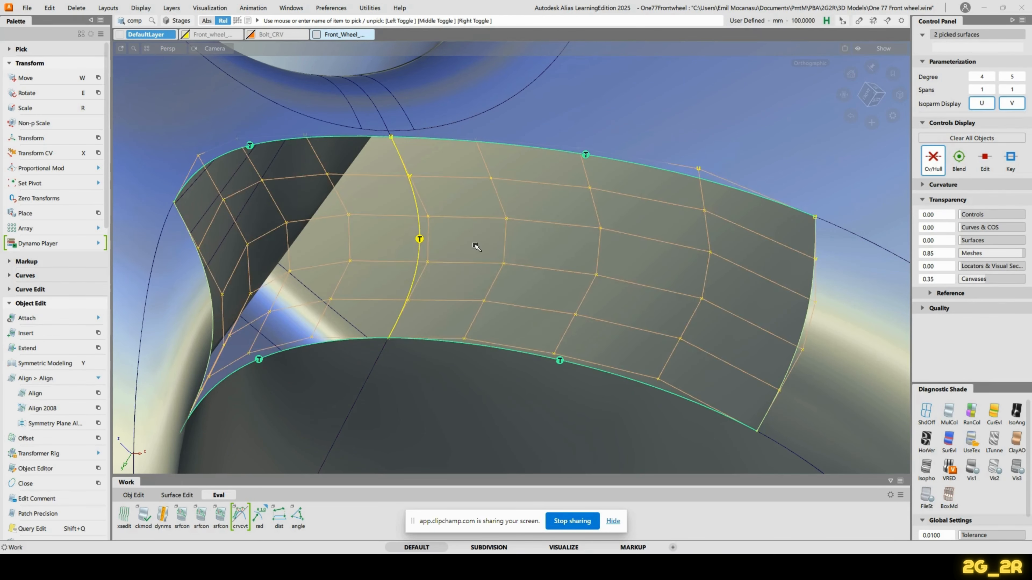
{"action": "mouse_move", "coordinate": [472, 206]}
{"action": "left_mouse_down", "text": "alt+shift"}
{"action": "mouse_move", "coordinate": [445, 207]}
{"action": "mouse_move", "coordinate": [546, 231]}
{"action": "mouse_move", "coordinate": [426, 246]}
{"action": "mouse_move", "coordinate": [364, 233]}
{"action": "mouse_move", "coordinate": [384, 292]}
{"action": "mouse_move", "coordinate": [477, 227]}
{"action": "mouse_move", "coordinate": [464, 206]}
{"action": "left_mouse_up", "text": "alt+shift"}
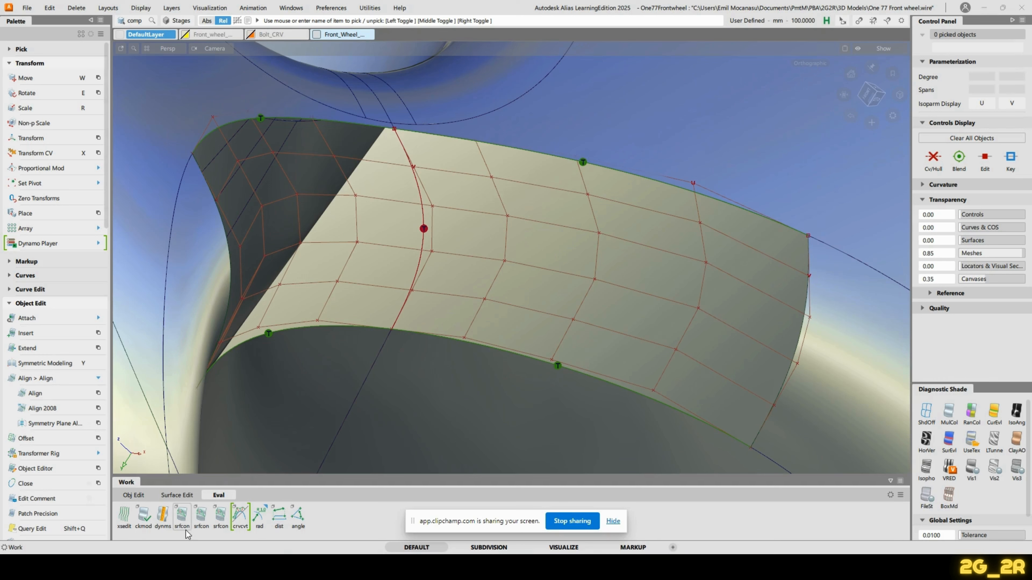
Step: Run a G1 tangent surface continuity check with the comb shown on the shared edge between the two fillet pieces
{"action": "double_click", "coordinate": [221, 516]}
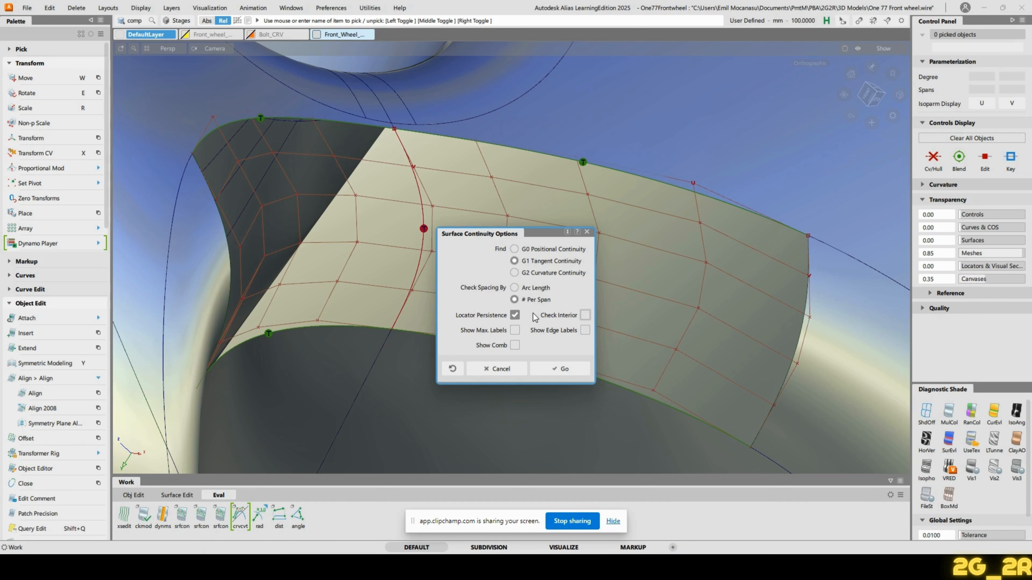
{"action": "left_click", "coordinate": [514, 345]}
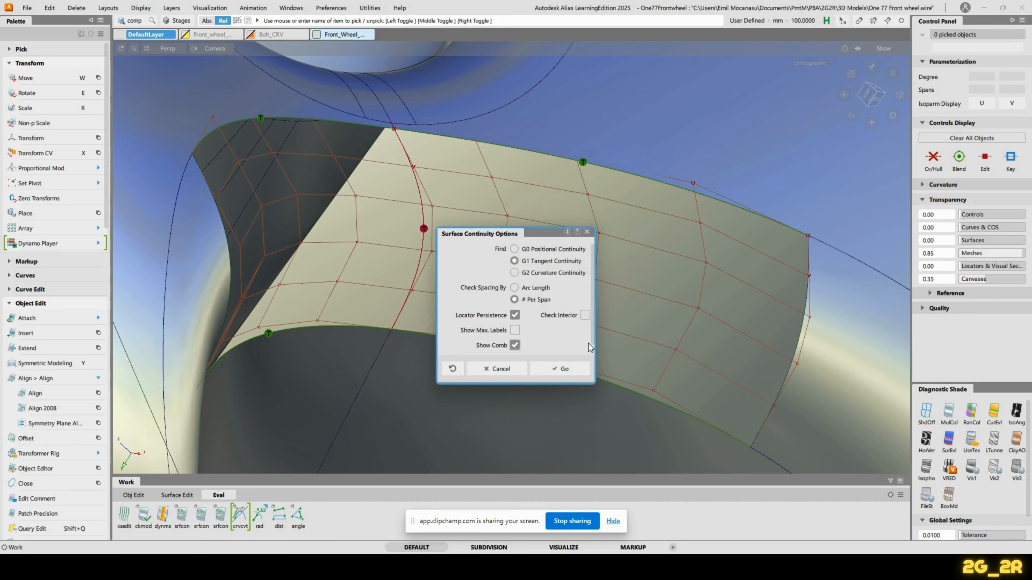
{"action": "left_click", "coordinate": [583, 374]}
{"action": "left_click", "coordinate": [415, 273]}
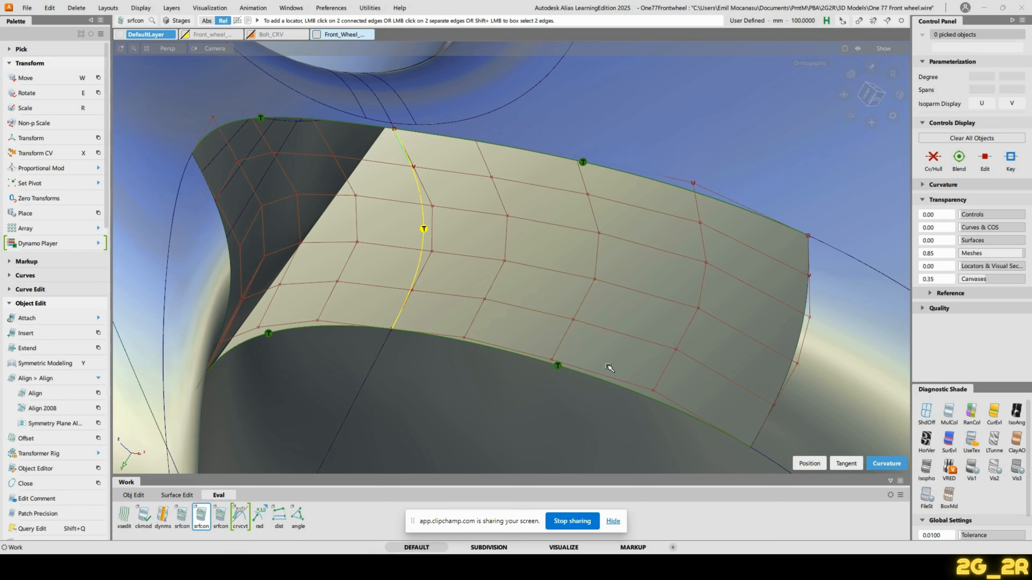
{"action": "left_click", "coordinate": [614, 524]}
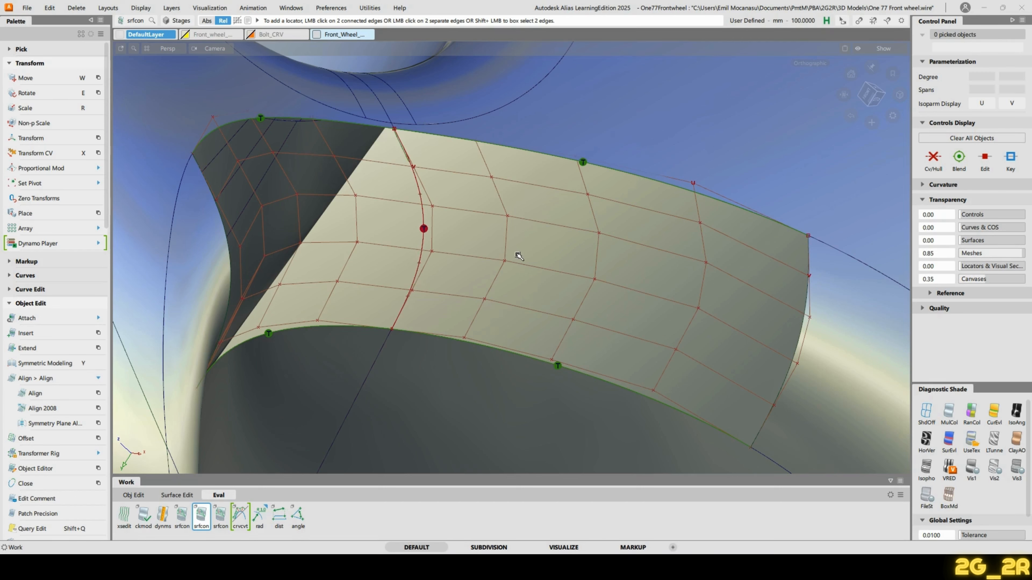
Step: Clear the existing continuity locators and recheck the fillet pieces' shared edge for G1 continuity with interior checking, comb and maximum labels enabled
{"action": "right_click_drag", "start_coordinate": [517, 255], "coordinate": [569, 272], "text": "ctrl+shift"}
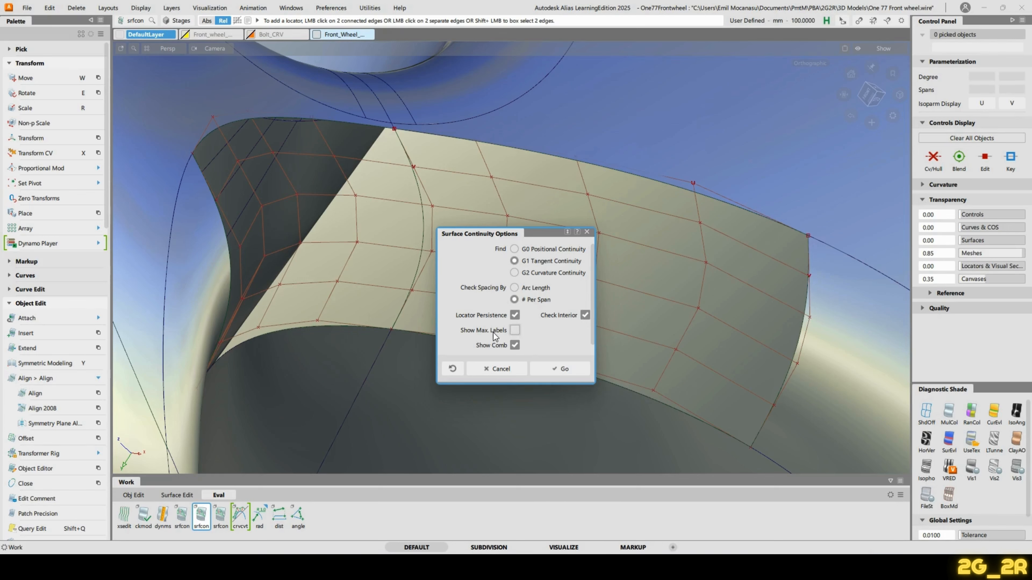
{"action": "left_click", "coordinate": [573, 369]}
{"action": "left_click", "coordinate": [417, 274]}
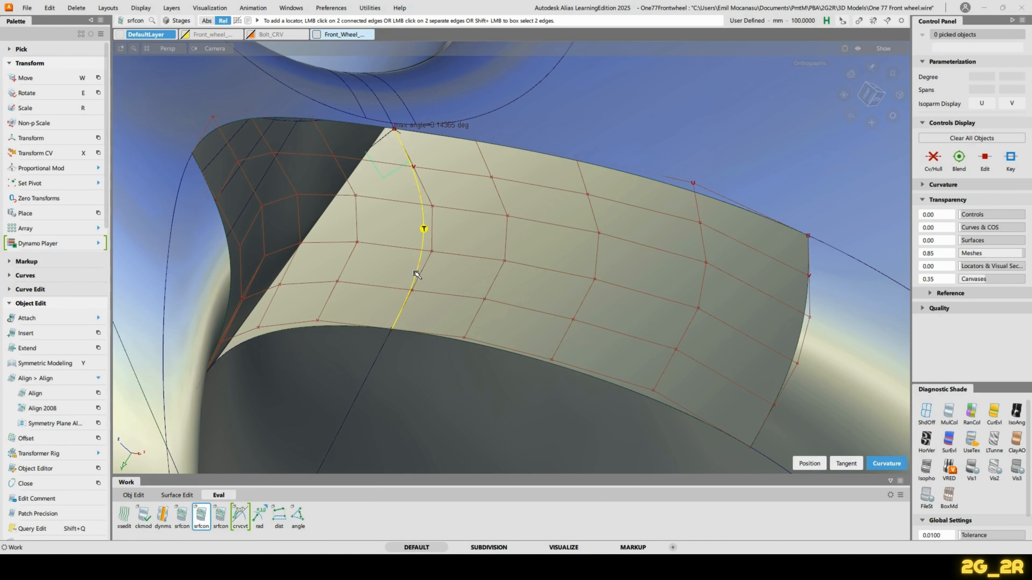
Step: Examine the continuity comb and maximum angle label at the junction of the two fillet pieces
{"action": "left_click_drag", "start_coordinate": [417, 275], "coordinate": [415, 317], "text": "alt+shift"}
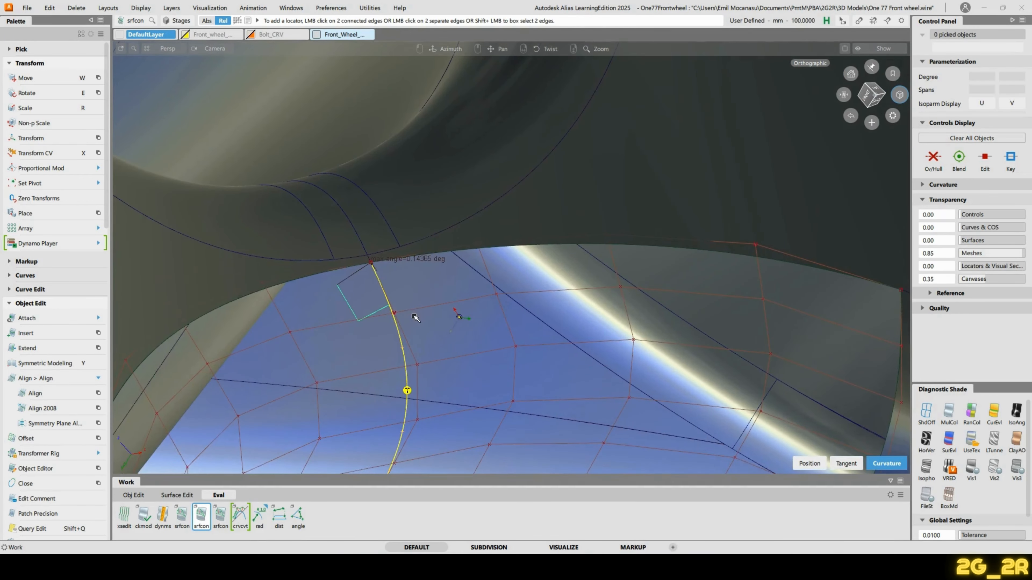
{"action": "mouse_move", "coordinate": [393, 243]}
{"action": "left_mouse_down", "text": "alt+shift"}
{"action": "mouse_move", "coordinate": [396, 336]}
{"action": "mouse_move", "coordinate": [381, 291]}
{"action": "left_mouse_up", "text": "alt+shift"}
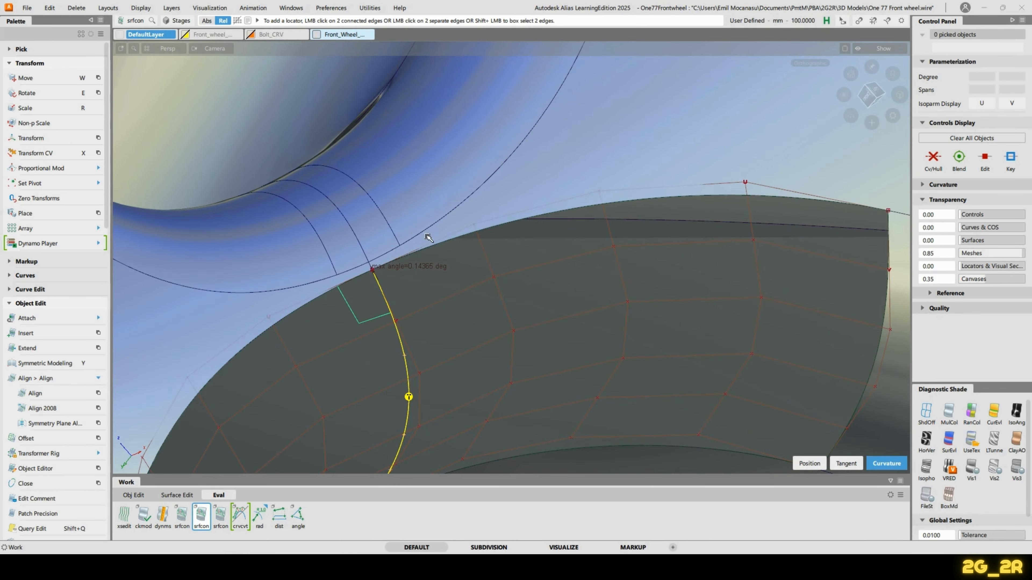
{"action": "right_click_drag", "start_coordinate": [387, 243], "coordinate": [518, 224], "text": "alt+shift"}
{"action": "left_click_drag", "start_coordinate": [518, 223], "coordinate": [502, 203], "text": "alt+shift"}
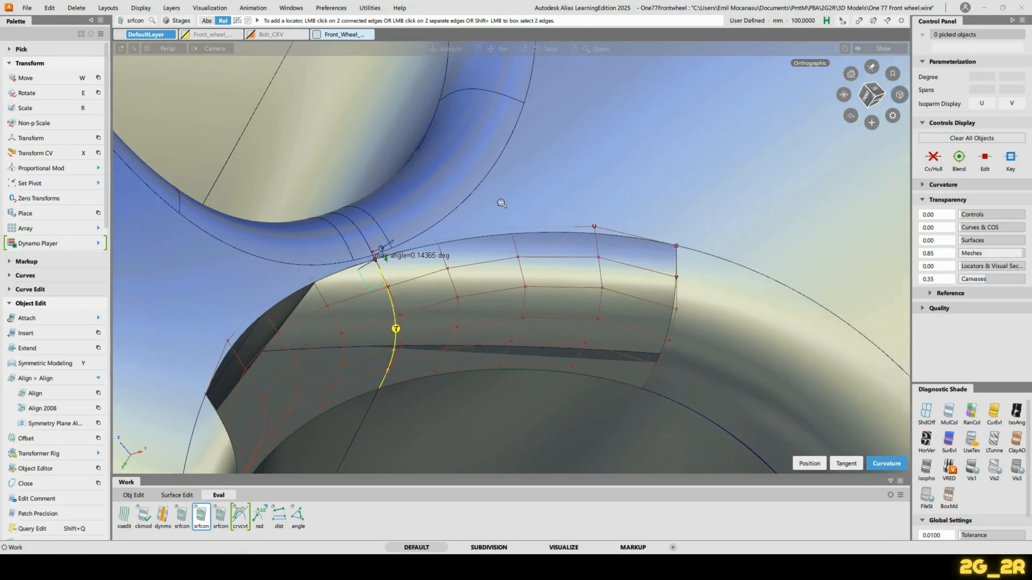
{"action": "right_click_drag", "start_coordinate": [501, 203], "coordinate": [494, 216], "text": "alt+shift"}
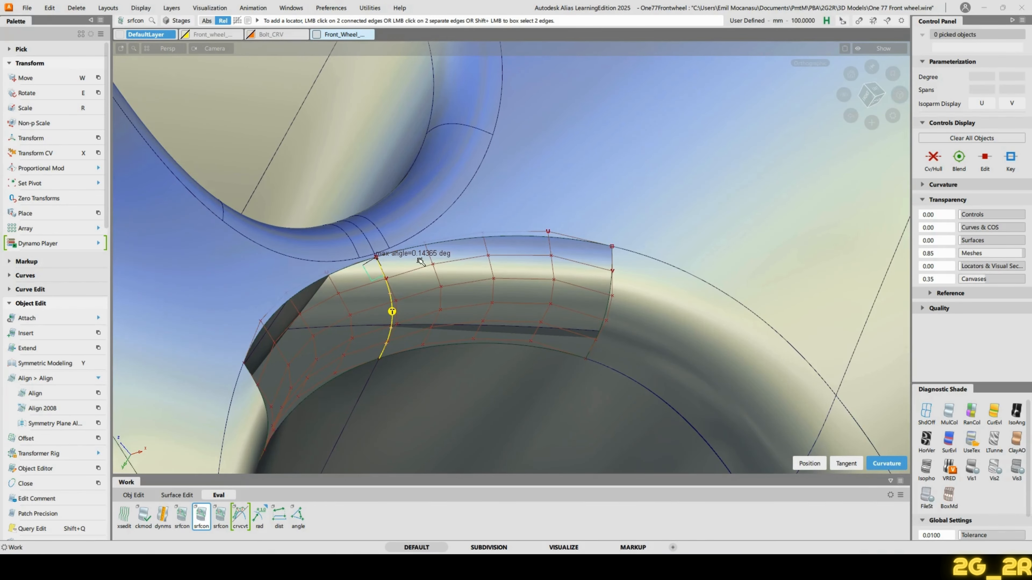
{"action": "left_click_drag", "start_coordinate": [576, 182], "coordinate": [413, 283], "text": "alt+shift"}
Step: Inspect the filleted bolt hole rim against the surrounding holes, spokes and hub with the surface edges displayed
{"action": "right_click_drag", "start_coordinate": [532, 258], "coordinate": [449, 334], "text": "alt+shift"}
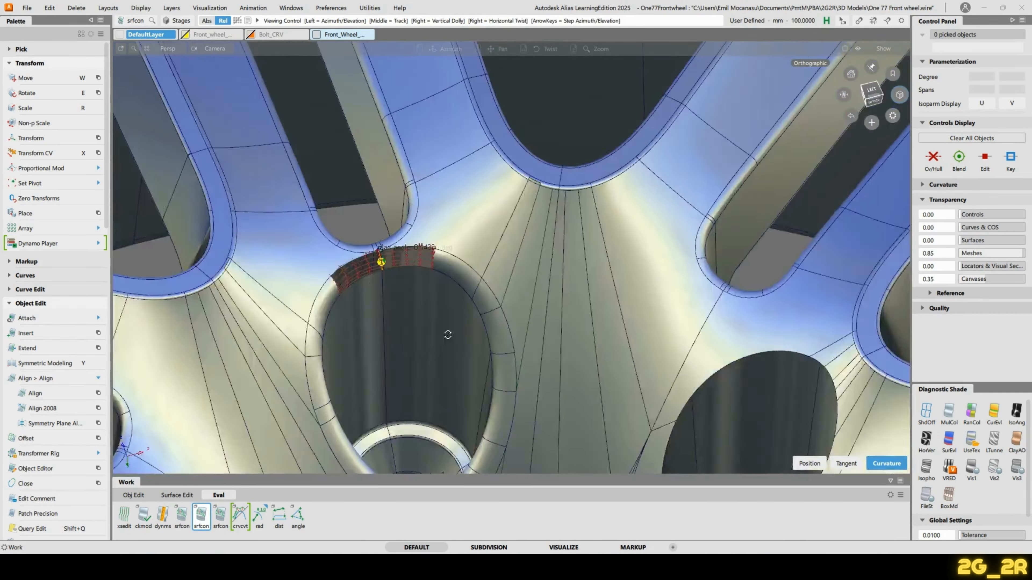
{"action": "left_click_drag", "start_coordinate": [449, 334], "coordinate": [419, 244], "text": "alt+shift"}
{"action": "right_click_drag", "start_coordinate": [420, 244], "coordinate": [401, 297], "text": "alt+shift"}
{"action": "middle_click_drag", "start_coordinate": [401, 296], "coordinate": [440, 235], "text": "alt+shift"}
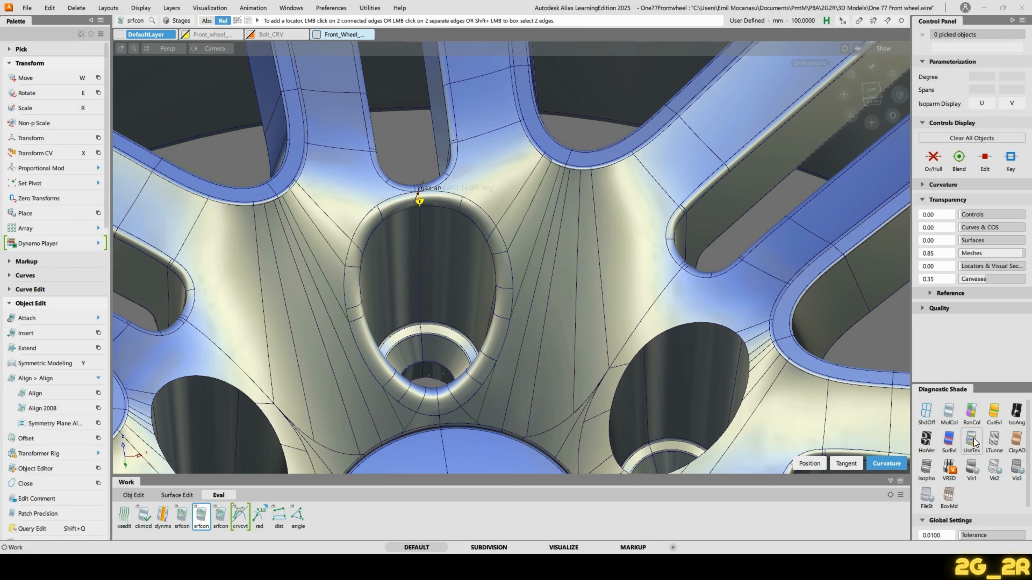
{"action": "mouse_move", "coordinate": [461, 226]}
{"action": "left_mouse_down", "text": "alt+shift"}
{"action": "mouse_move", "coordinate": [580, 311]}
{"action": "mouse_move", "coordinate": [491, 262]}
{"action": "mouse_move", "coordinate": [539, 305]}
{"action": "mouse_move", "coordinate": [470, 242]}
{"action": "left_mouse_up", "text": "alt+shift"}
{"action": "right_click_drag", "start_coordinate": [470, 242], "coordinate": [461, 315], "text": "alt+shift"}
{"action": "middle_click_drag", "start_coordinate": [460, 315], "coordinate": [521, 230], "text": "alt+shift"}
{"action": "left_click_drag", "start_coordinate": [520, 231], "coordinate": [512, 268], "text": "alt+shift"}
{"action": "right_click_drag", "start_coordinate": [513, 269], "coordinate": [486, 309], "text": "alt+shift"}
{"action": "left_click_drag", "start_coordinate": [486, 309], "coordinate": [545, 277], "text": "alt+shift"}
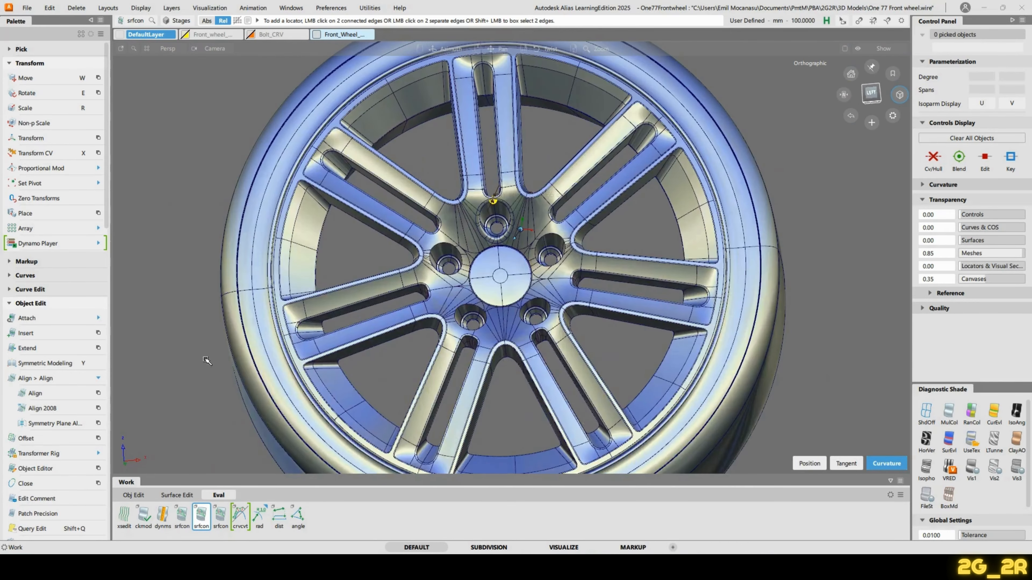
{"action": "left_click_drag", "start_coordinate": [465, 373], "coordinate": [483, 358], "text": "alt+shift"}
{"action": "right_click_drag", "start_coordinate": [483, 358], "coordinate": [557, 273], "text": "alt+shift"}
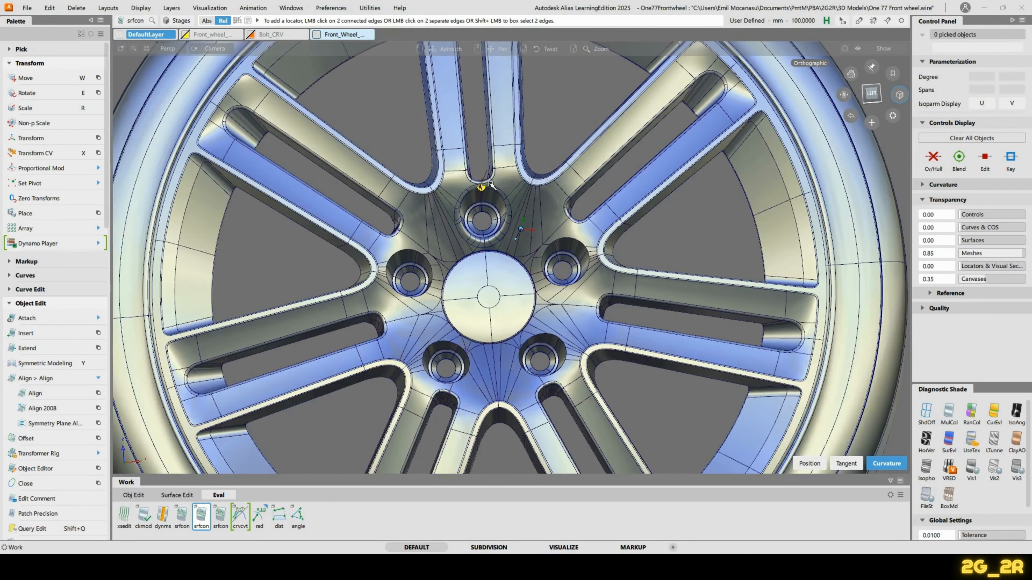
{"action": "left_click_drag", "start_coordinate": [482, 365], "coordinate": [505, 279], "text": "alt+shift"}
{"action": "right_click_drag", "start_coordinate": [505, 279], "coordinate": [522, 241], "text": "alt+shift"}
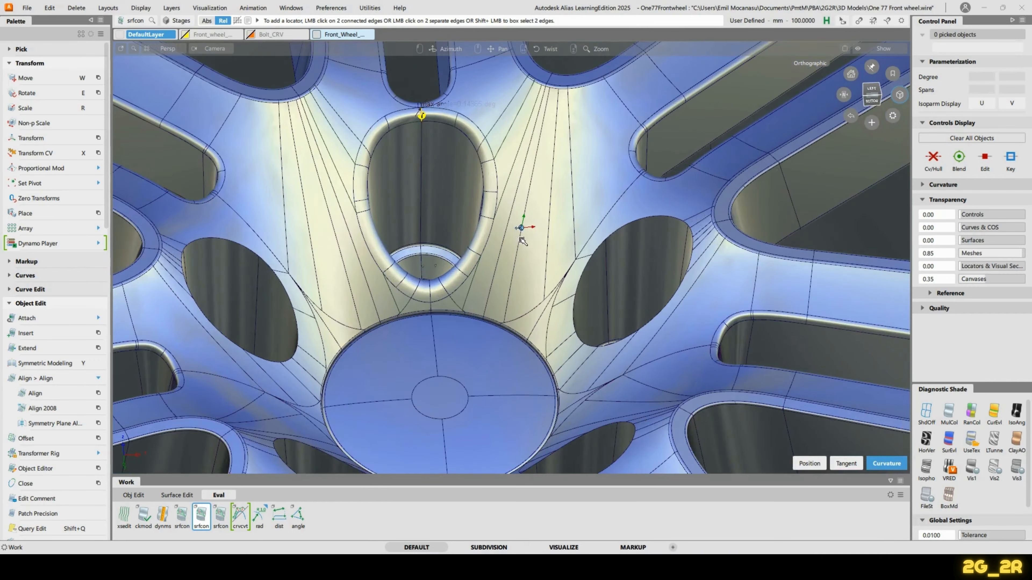
{"action": "mouse_move", "coordinate": [416, 310]}
{"action": "left_mouse_down", "text": "alt+shift"}
{"action": "mouse_move", "coordinate": [443, 374]}
{"action": "mouse_move", "coordinate": [434, 344]}
{"action": "left_mouse_up", "text": "alt+shift"}
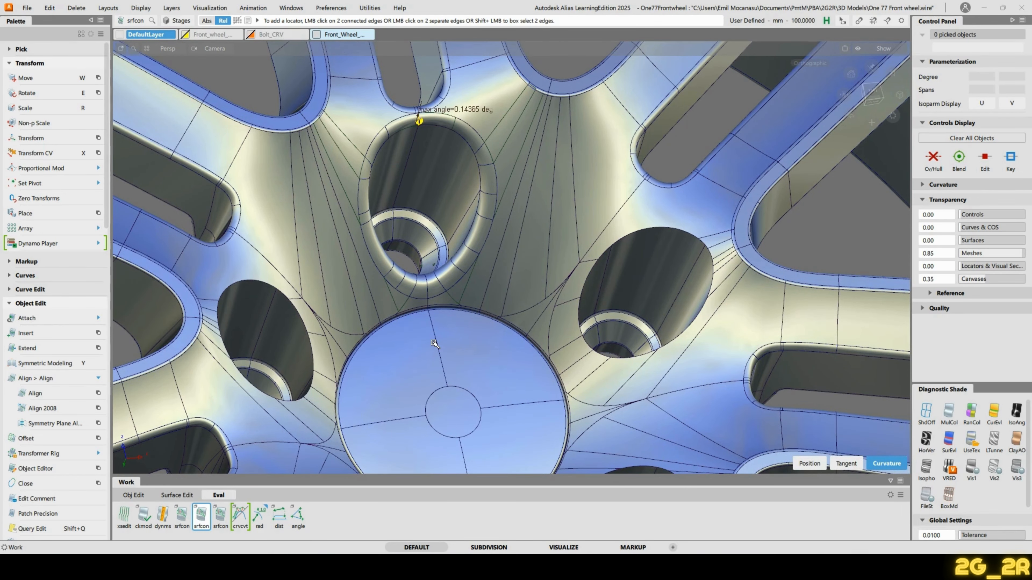
Step: Hide the model's wireframe lines and clear the continuity locator to leave only the shaded surfaces
{"action": "key", "text": "m"}
{"action": "left_click_drag", "start_coordinate": [558, 259], "coordinate": [545, 108], "text": "alt+shift"}
{"action": "right_click", "coordinate": [457, 181], "text": "ctrl+shift"}
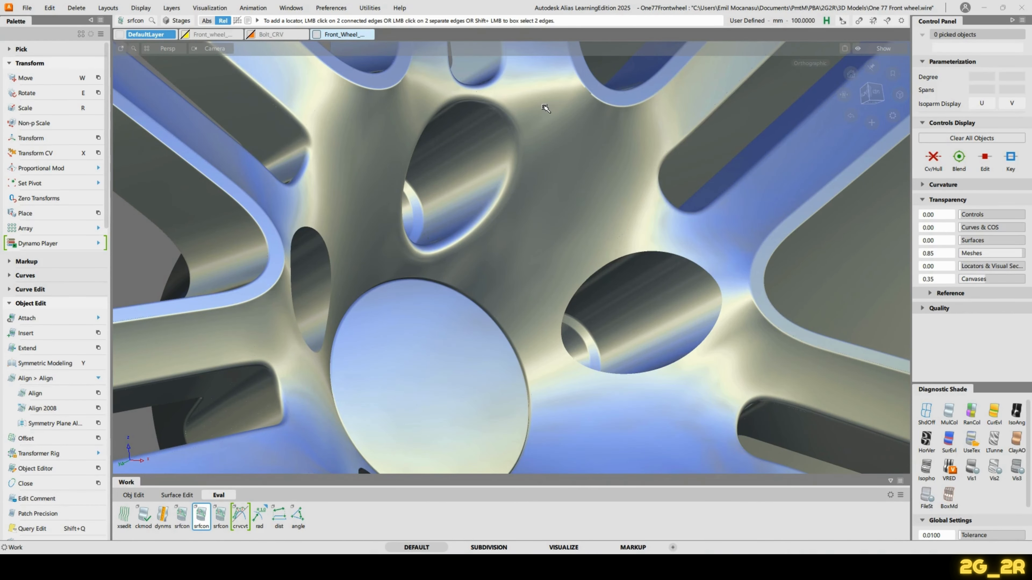
Step: Inspect the shaded bolt hole fillets, the spokes and the complete front wheel with its tire from several angles
{"action": "right_click_drag", "start_coordinate": [554, 108], "coordinate": [562, 183], "text": "alt+shift"}
{"action": "mouse_move", "coordinate": [562, 183]}
{"action": "left_mouse_down", "text": "alt+shift"}
{"action": "mouse_move", "coordinate": [546, 240]}
{"action": "mouse_move", "coordinate": [540, 183]}
{"action": "mouse_move", "coordinate": [530, 182]}
{"action": "mouse_move", "coordinate": [484, 288]}
{"action": "left_mouse_up", "text": "alt+shift"}
{"action": "right_click_drag", "start_coordinate": [484, 288], "coordinate": [454, 168], "text": "alt+shift"}
{"action": "left_click_drag", "start_coordinate": [454, 168], "coordinate": [478, 174], "text": "alt+shift"}
{"action": "right_click_drag", "start_coordinate": [478, 174], "coordinate": [476, 241], "text": "alt+shift"}
{"action": "left_click_drag", "start_coordinate": [475, 240], "coordinate": [615, 211], "text": "alt+shift"}
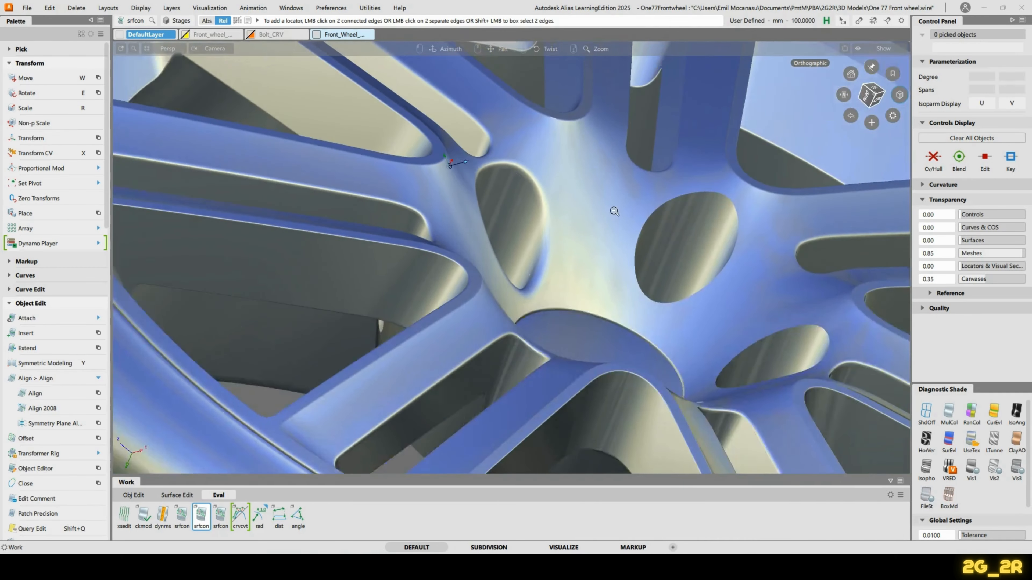
{"action": "right_click_drag", "start_coordinate": [614, 210], "coordinate": [526, 288], "text": "alt+shift"}
{"action": "left_click_drag", "start_coordinate": [526, 288], "coordinate": [330, 311], "text": "alt+shift"}
{"action": "middle_click_drag", "start_coordinate": [330, 311], "coordinate": [343, 261], "text": "alt+shift"}
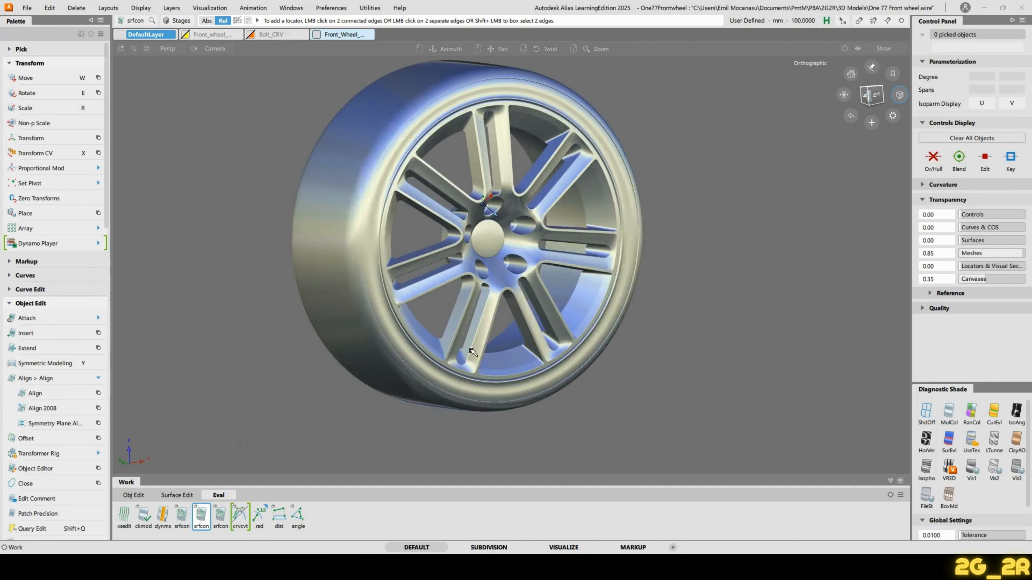
{"action": "right_click_drag", "start_coordinate": [343, 261], "coordinate": [451, 281], "text": "alt+shift"}
{"action": "left_click_drag", "start_coordinate": [451, 281], "coordinate": [504, 346], "text": "alt+shift"}
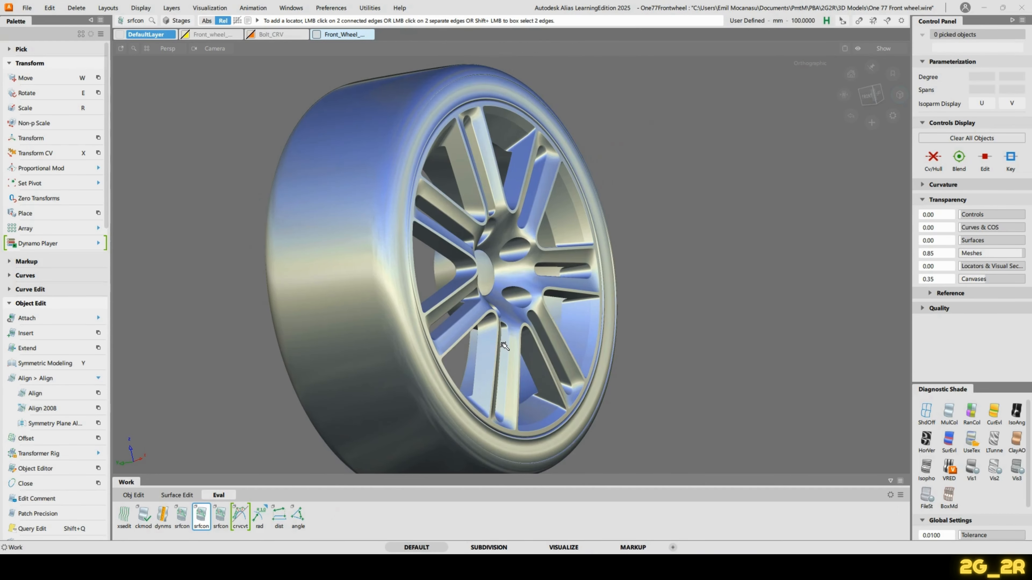